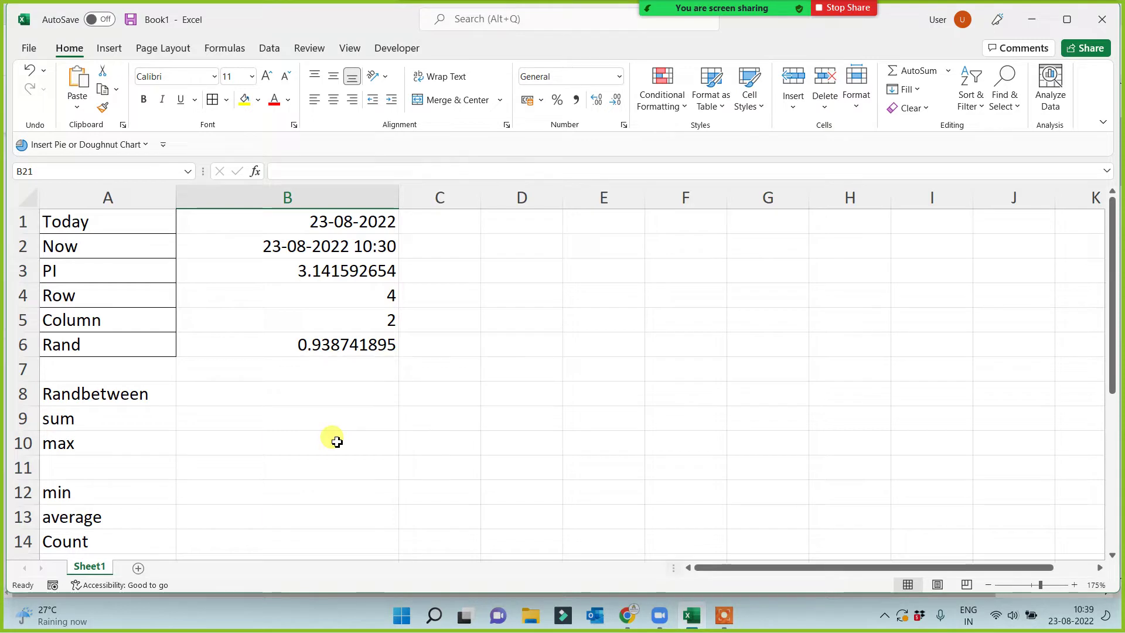
Look over the function examples on Sheet1 around B10, A8:A10, B11 and C9.
left_click(237, 447)
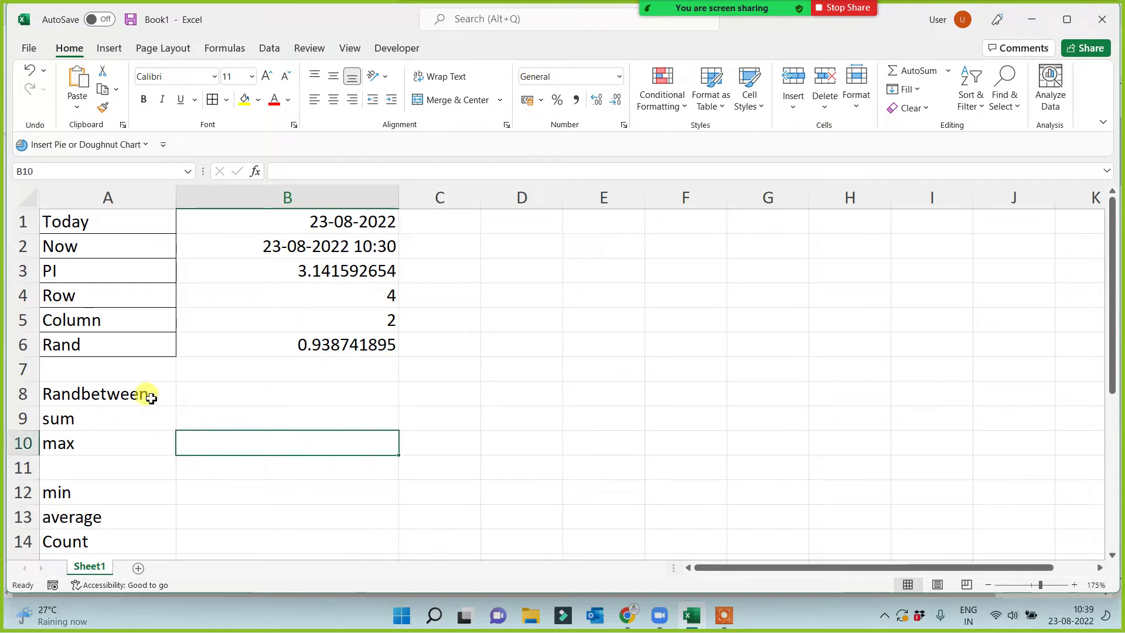
left_click_drag(150, 396, 143, 451)
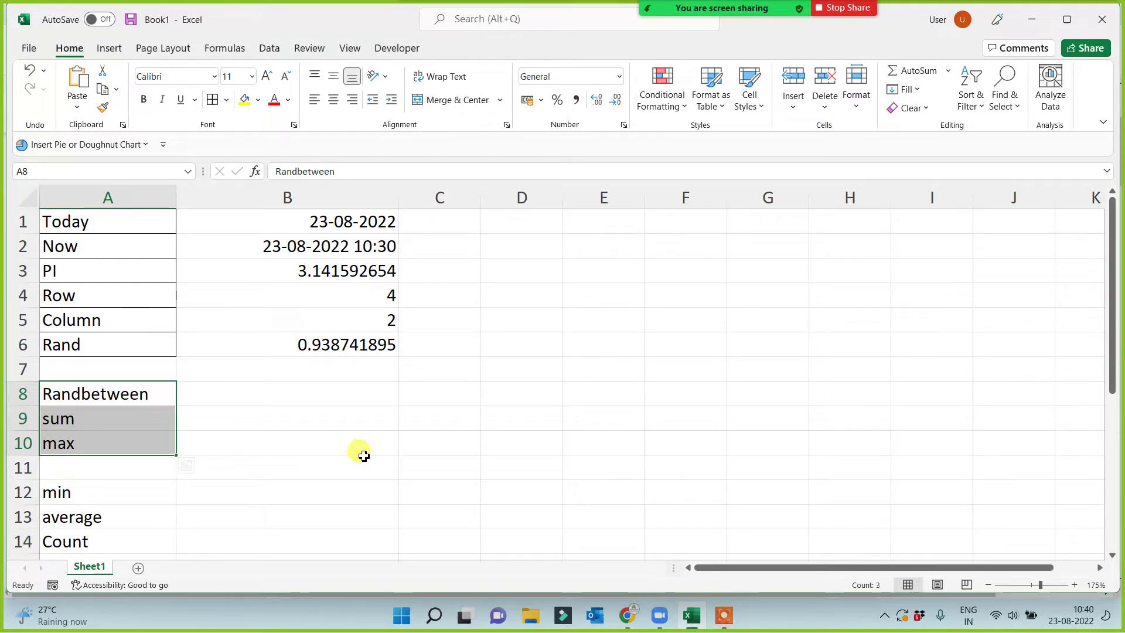
left_click(309, 462)
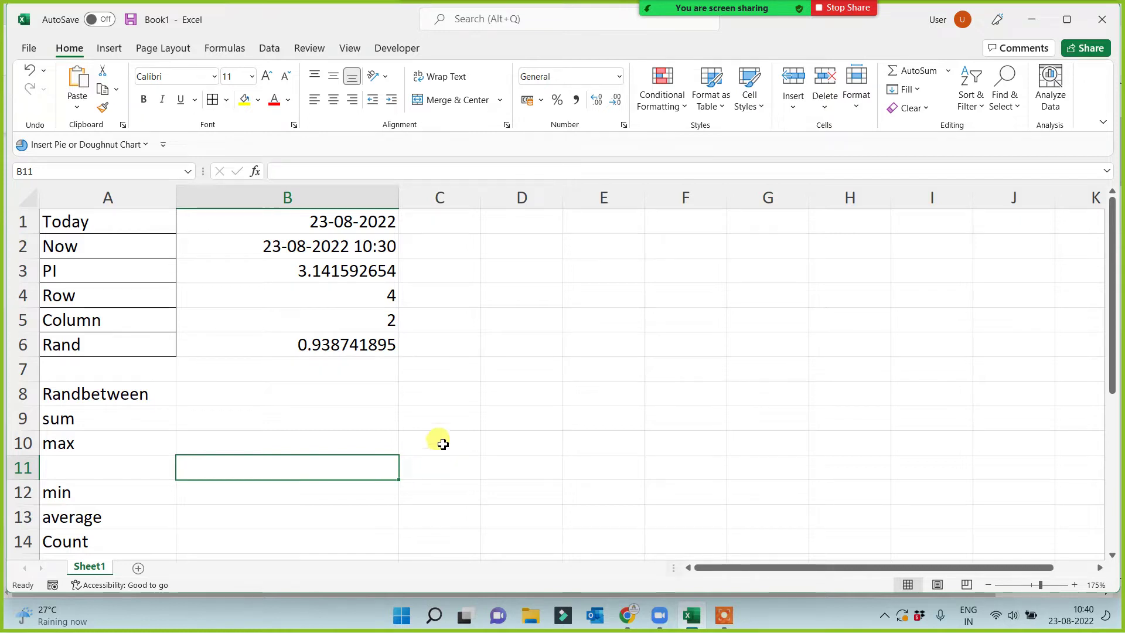
left_click(431, 423)
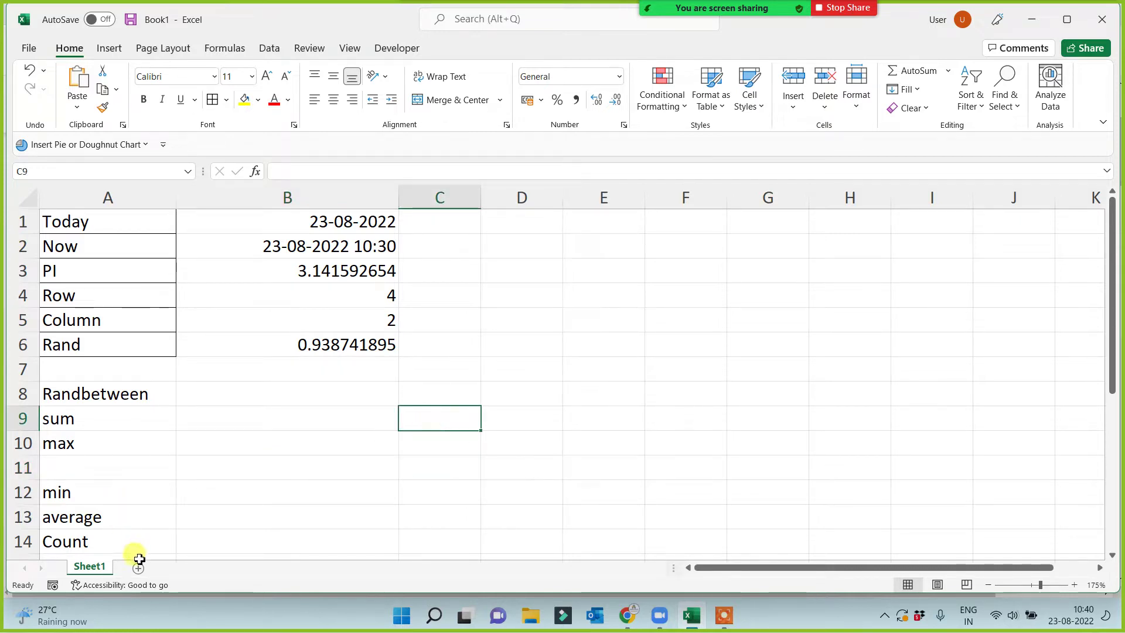
Add a new blank Sheet2 and select a few of its cells, ending on B1.
left_click(138, 567)
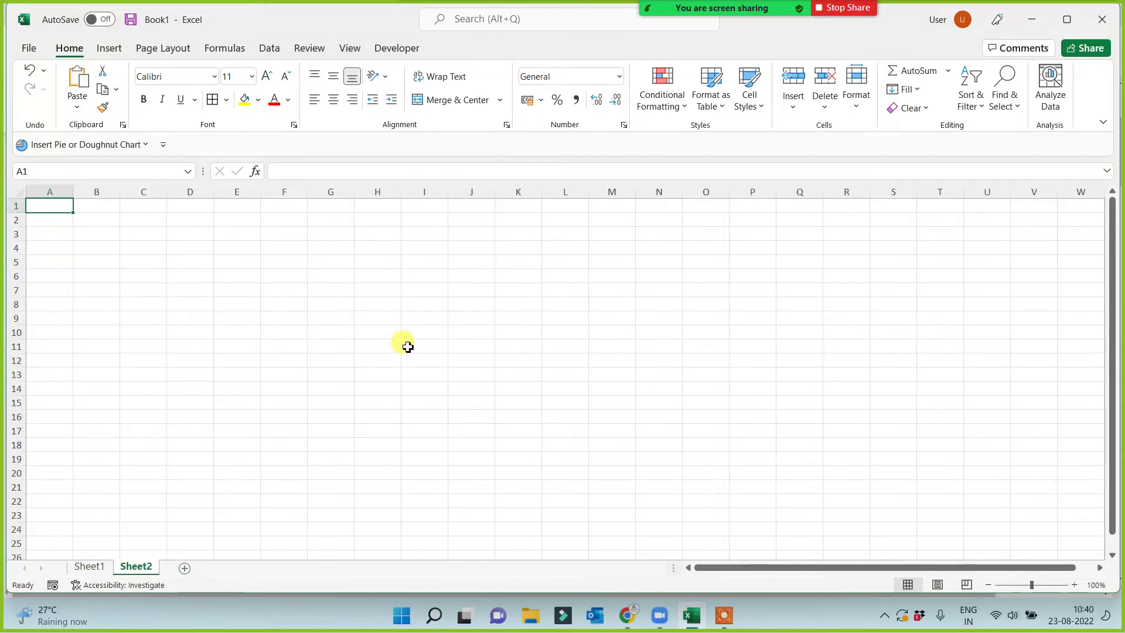
scroll(402, 344, "up", 6)
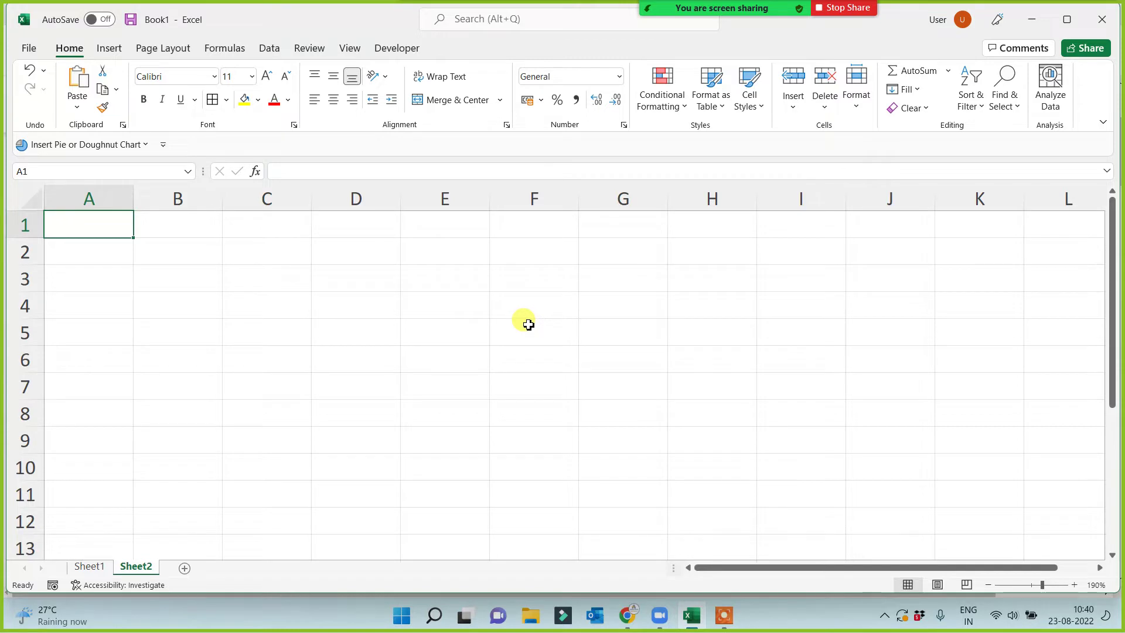
left_click(500, 326)
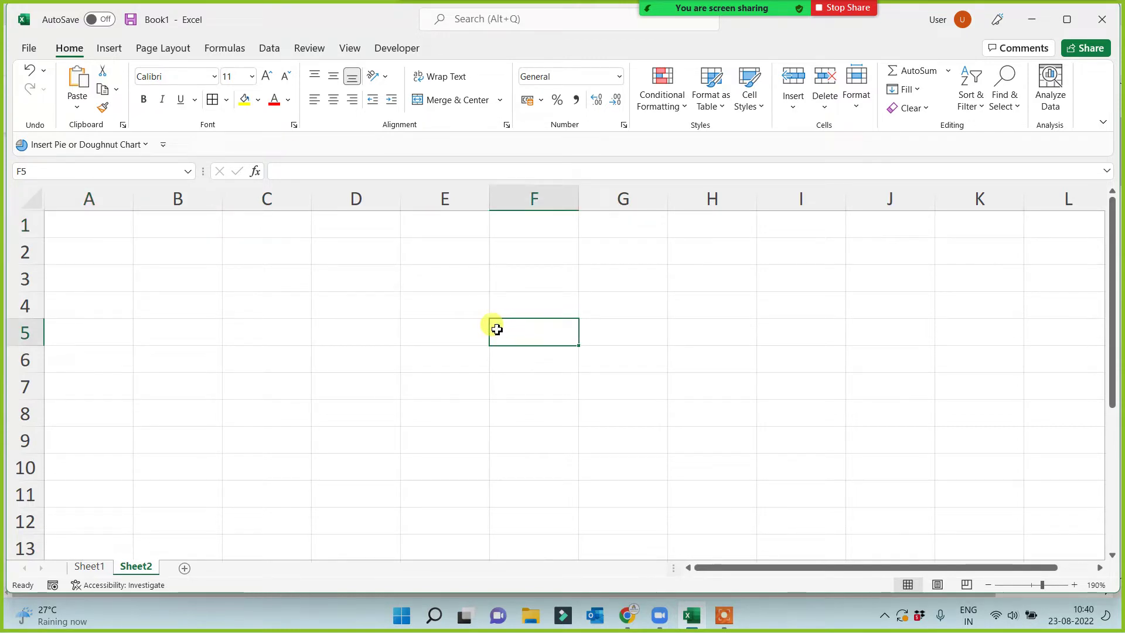
left_click(89, 223)
left_click(207, 226)
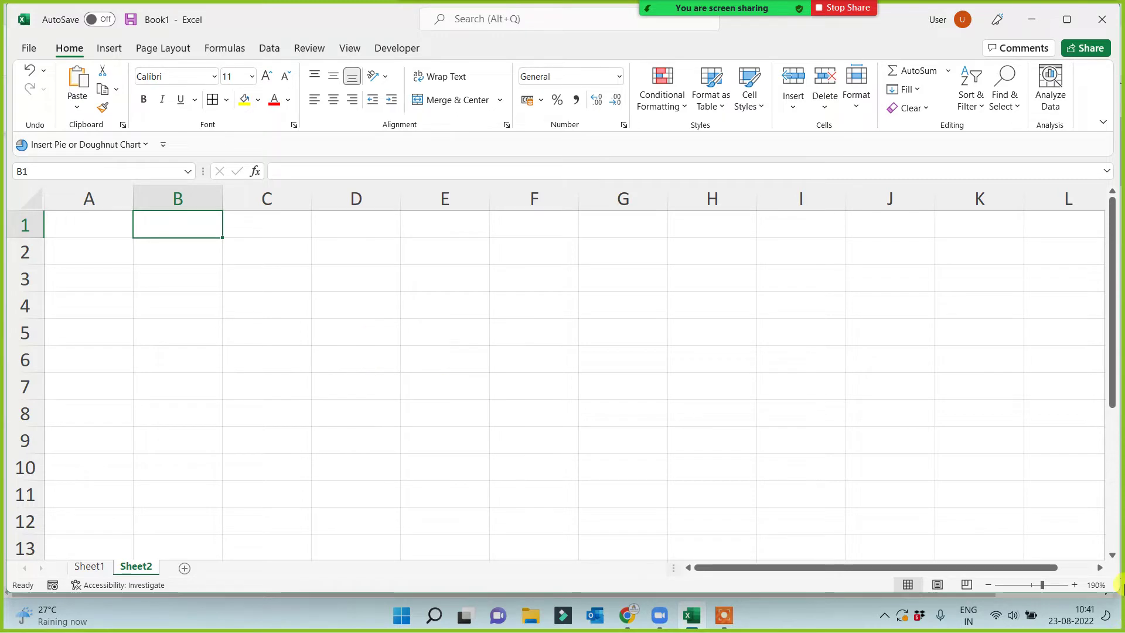
left_click(246, 402)
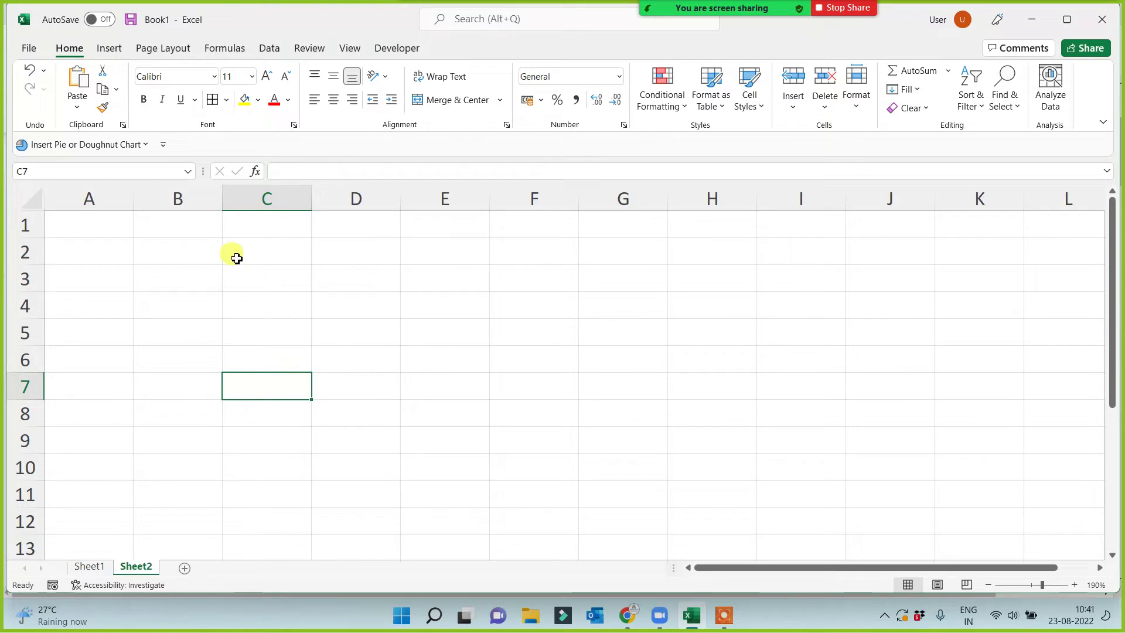
left_click(201, 226)
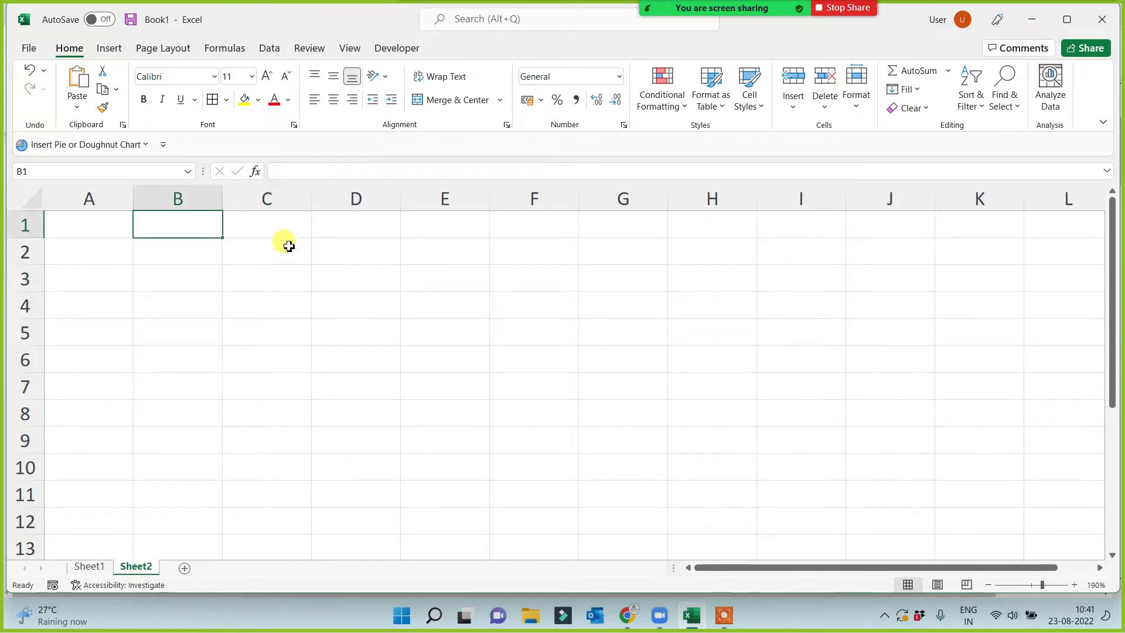
Enter 25 in D1 and a sample name in E1.
left_click(345, 228)
type("25")
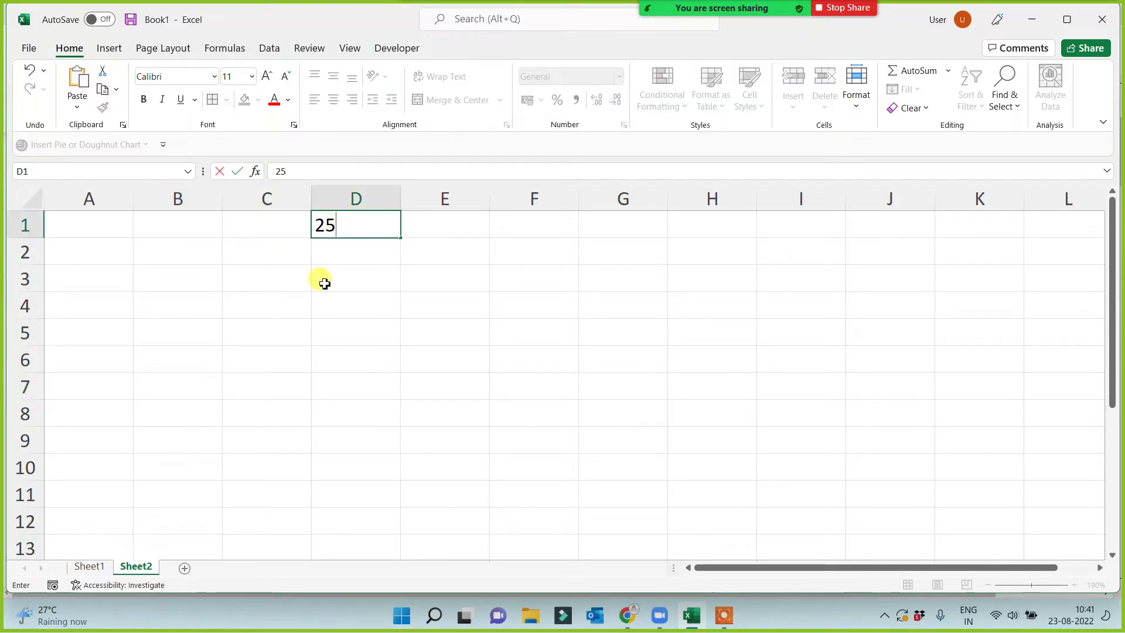
left_click(330, 302)
left_click(462, 236)
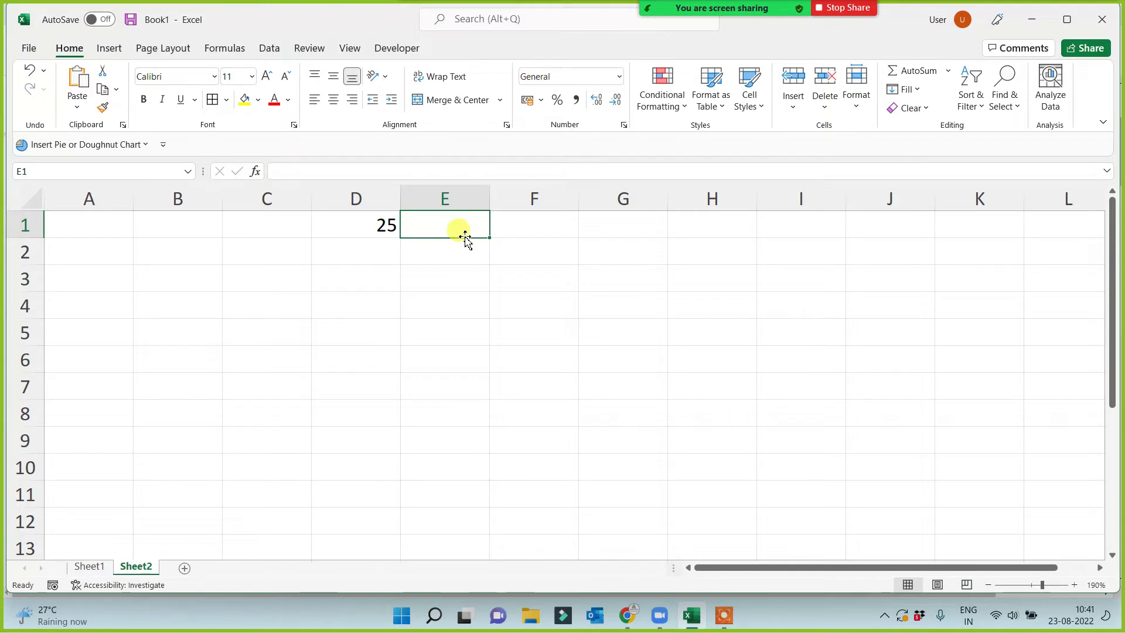
type("Prerna")
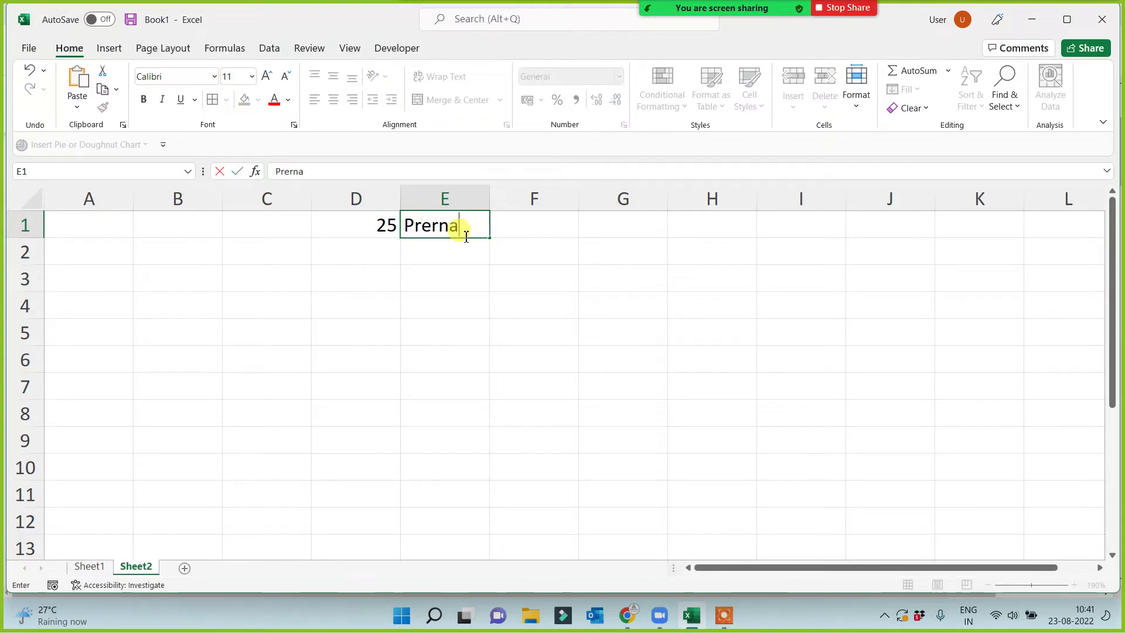
left_click(409, 359)
left_click(361, 231)
left_click(427, 224)
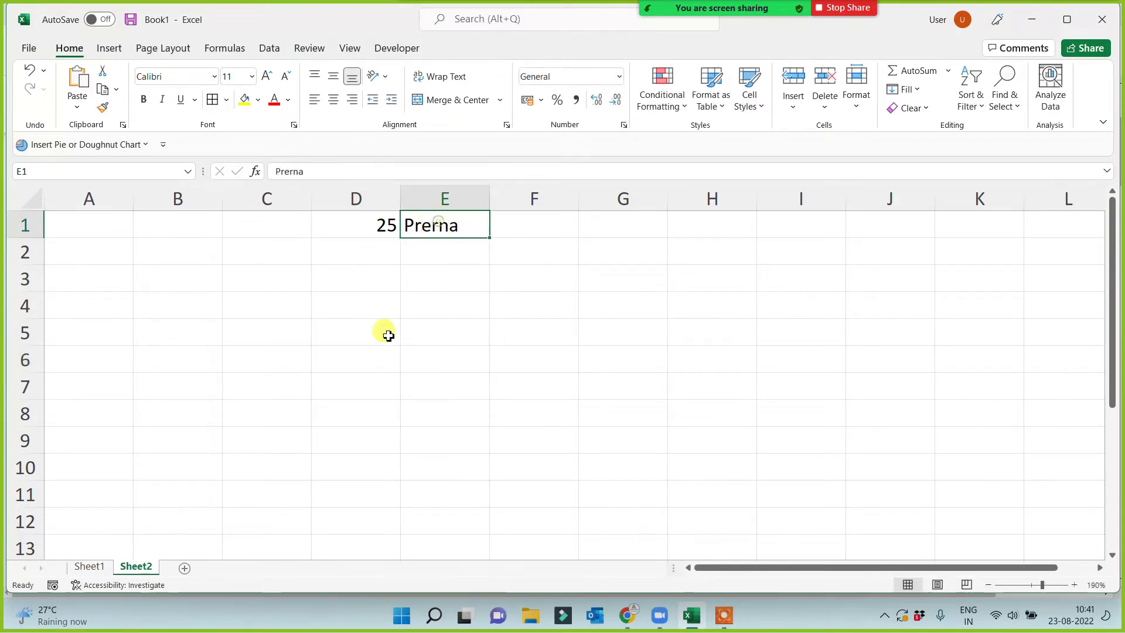
Label A2 'isnumber' and enter =ISNUMBER(D1) in B2.
left_click(98, 260)
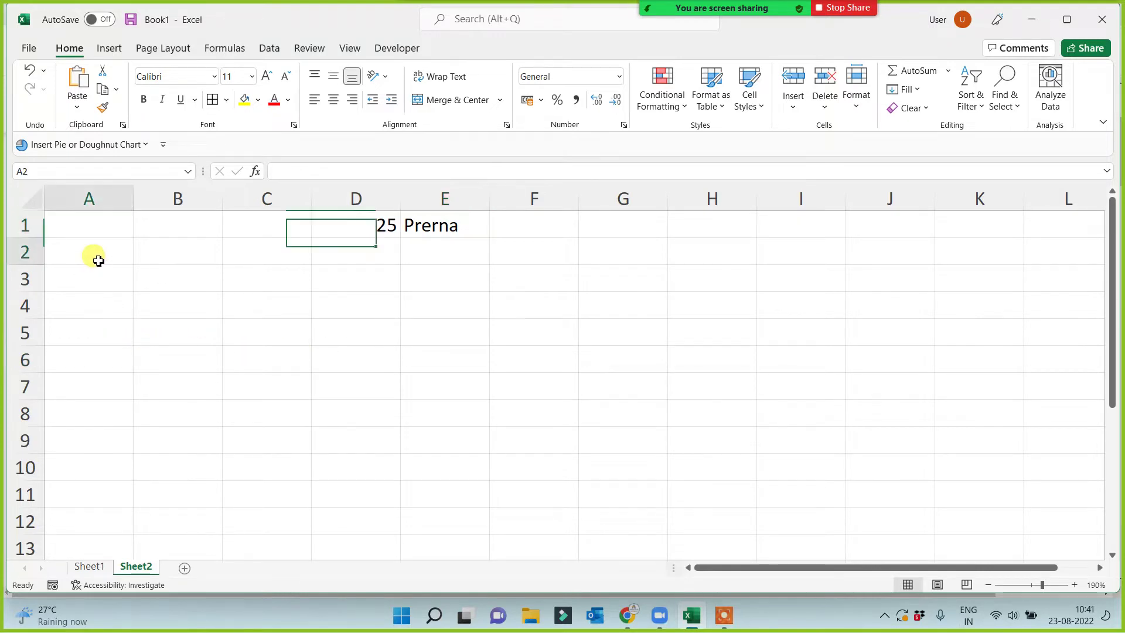
type("is")
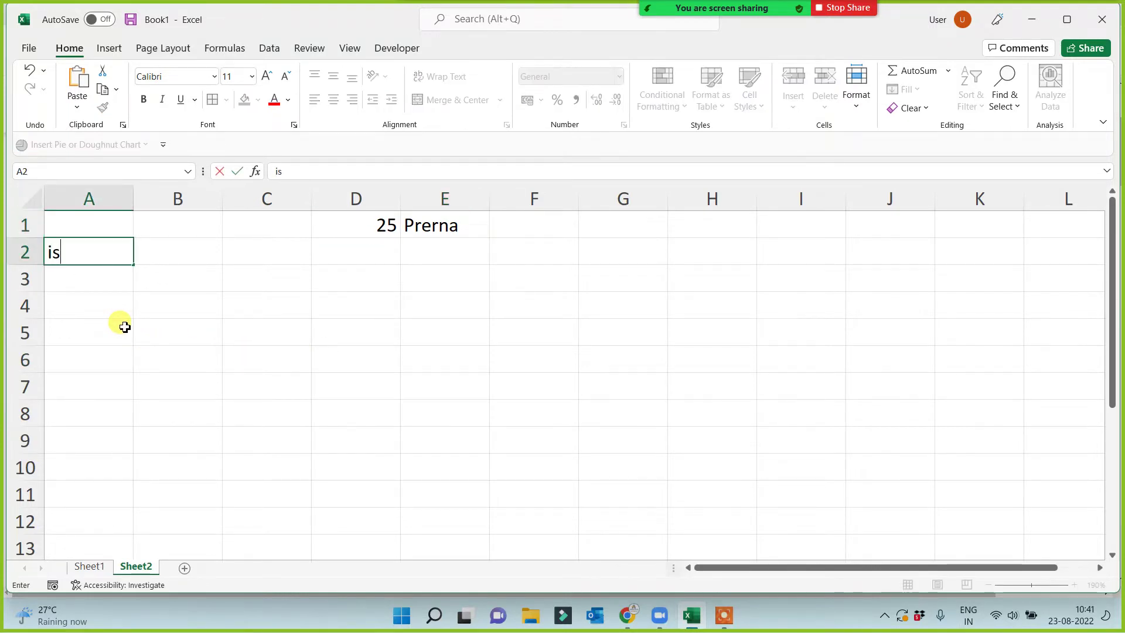
type("number")
left_click(123, 326)
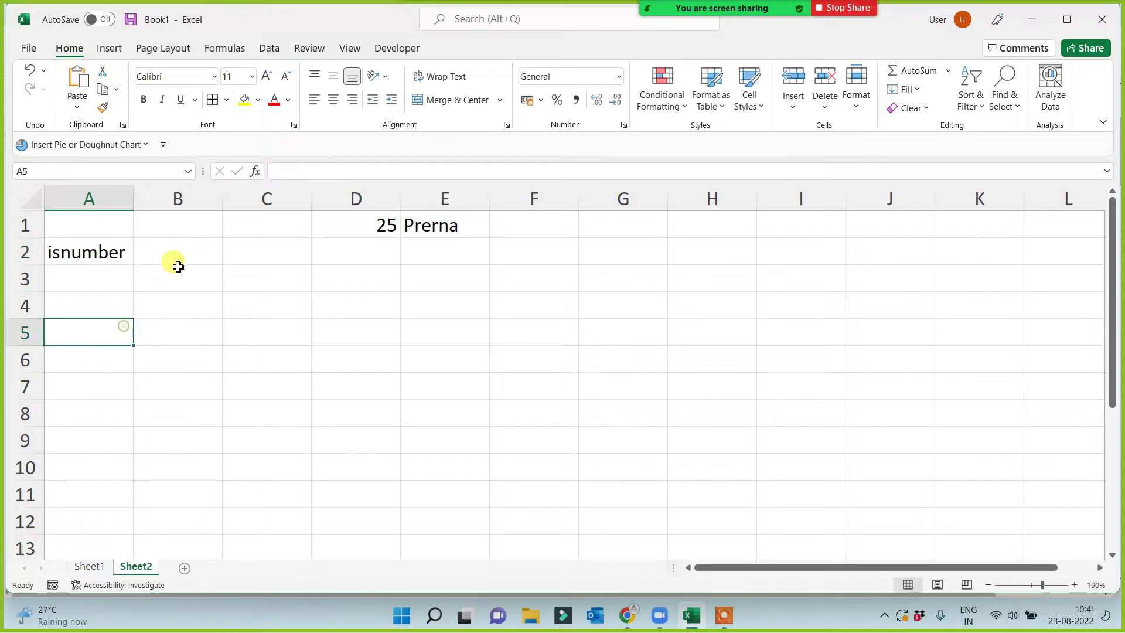
left_click(178, 263)
type("=is")
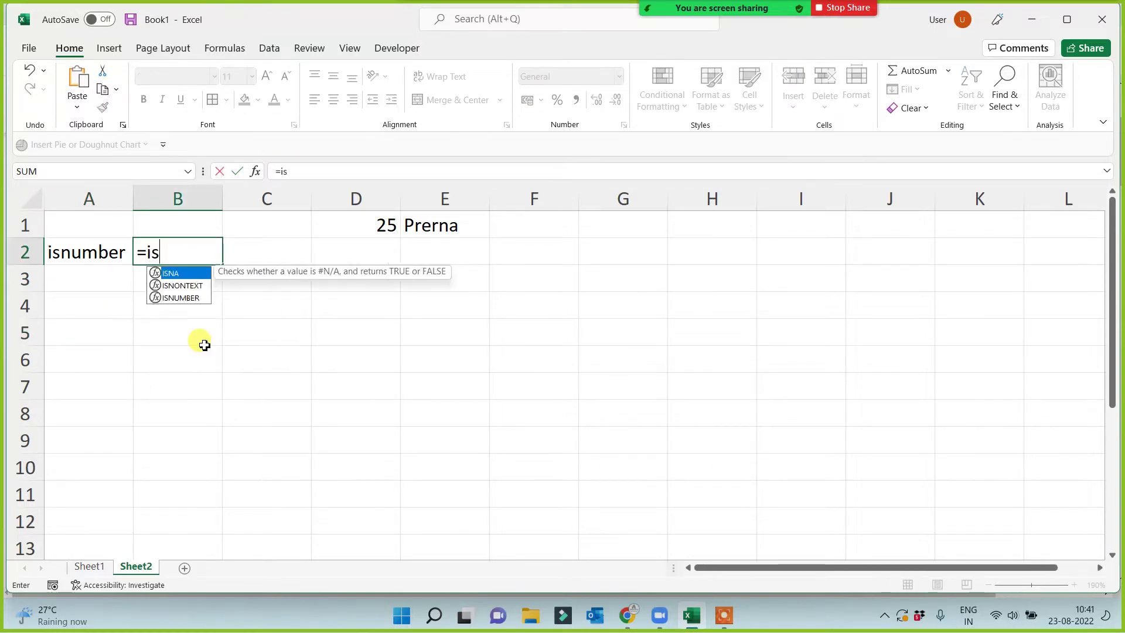
type("num")
key("Tab")
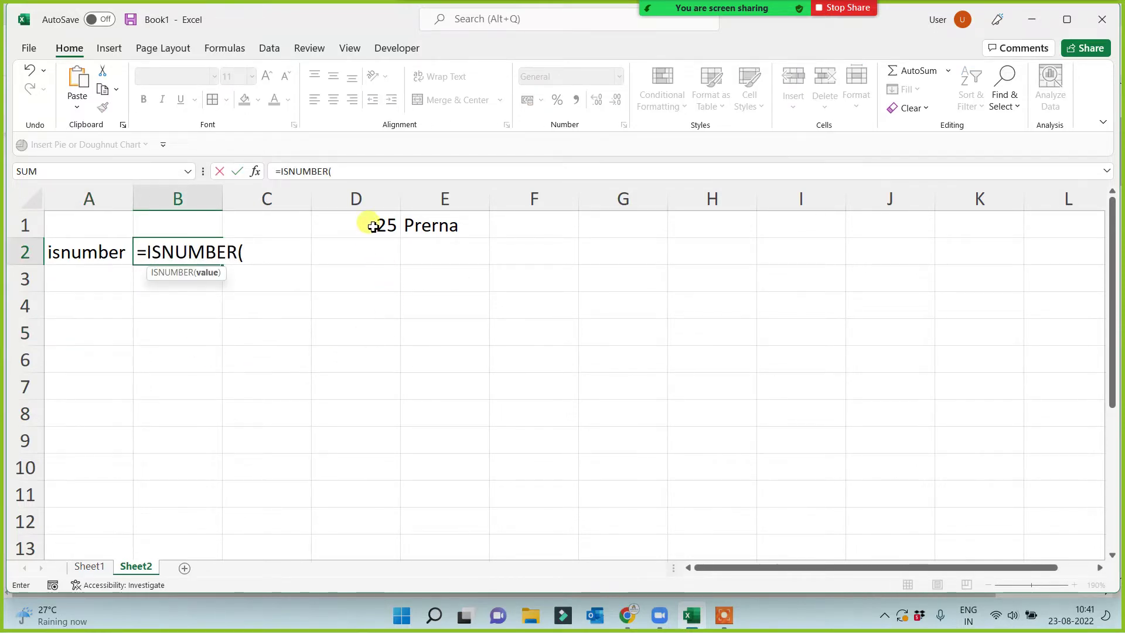
left_click(373, 226)
type(")")
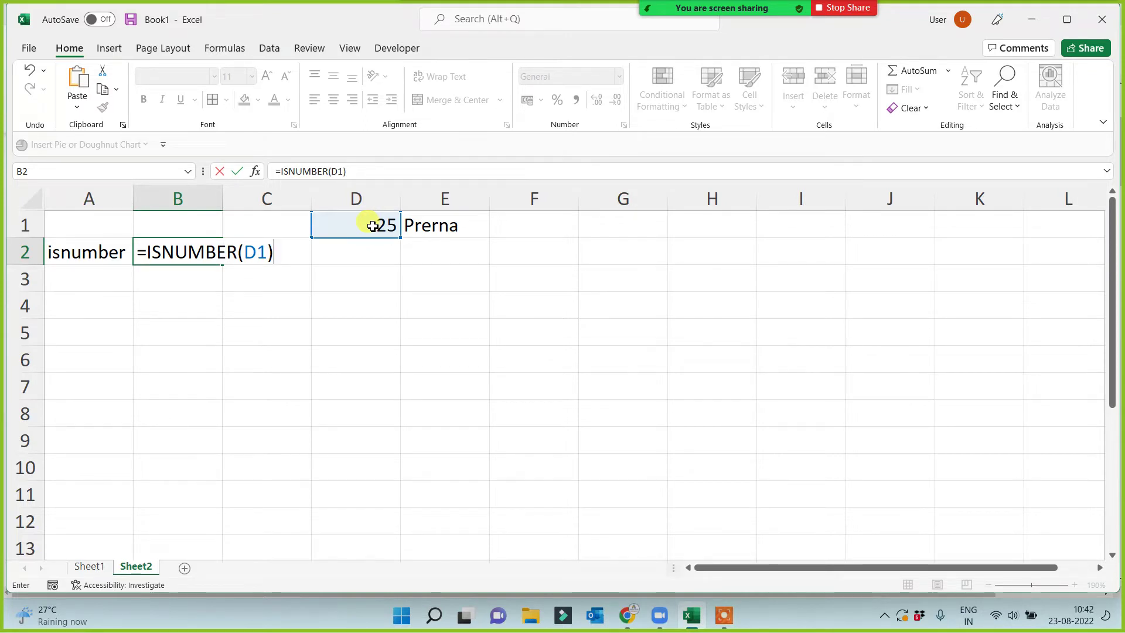
key("Return")
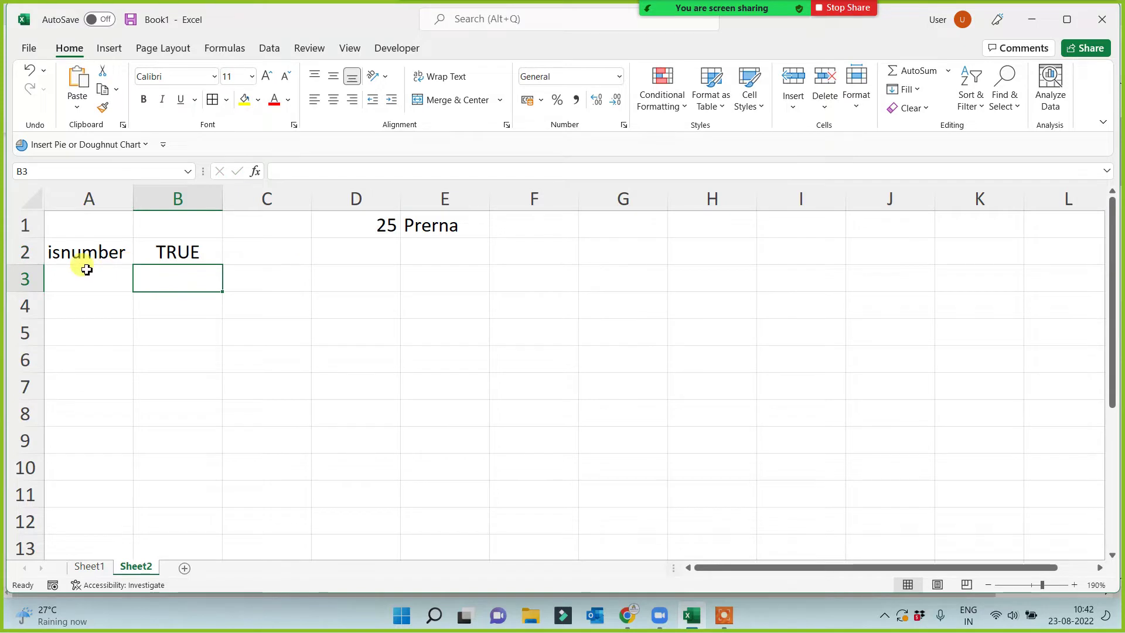
Label A3 'istext' and enter =ISTEXT(D1) in B3, which returns FALSE.
left_click(86, 270)
type("istext")
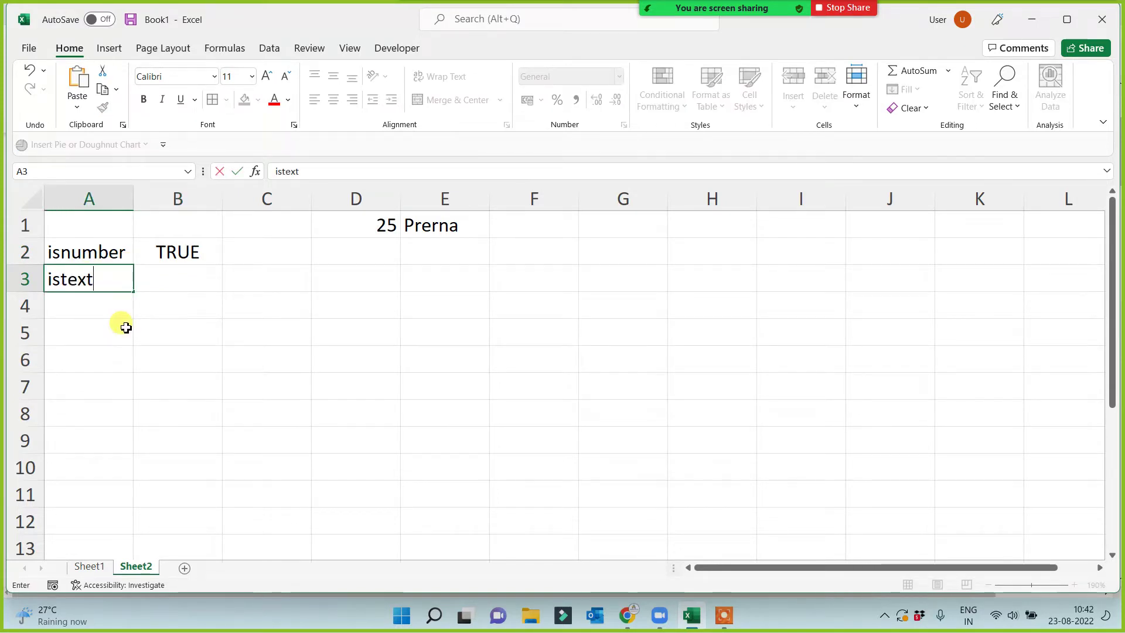
left_click(176, 280)
type("=istext")
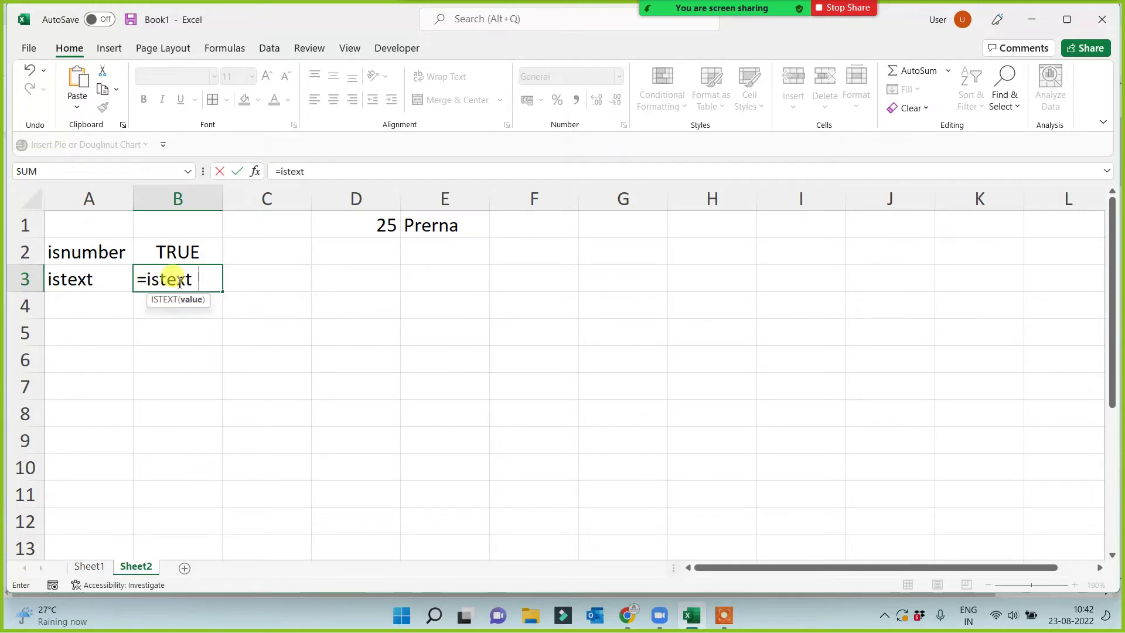
key("BackSpace")
type("(")
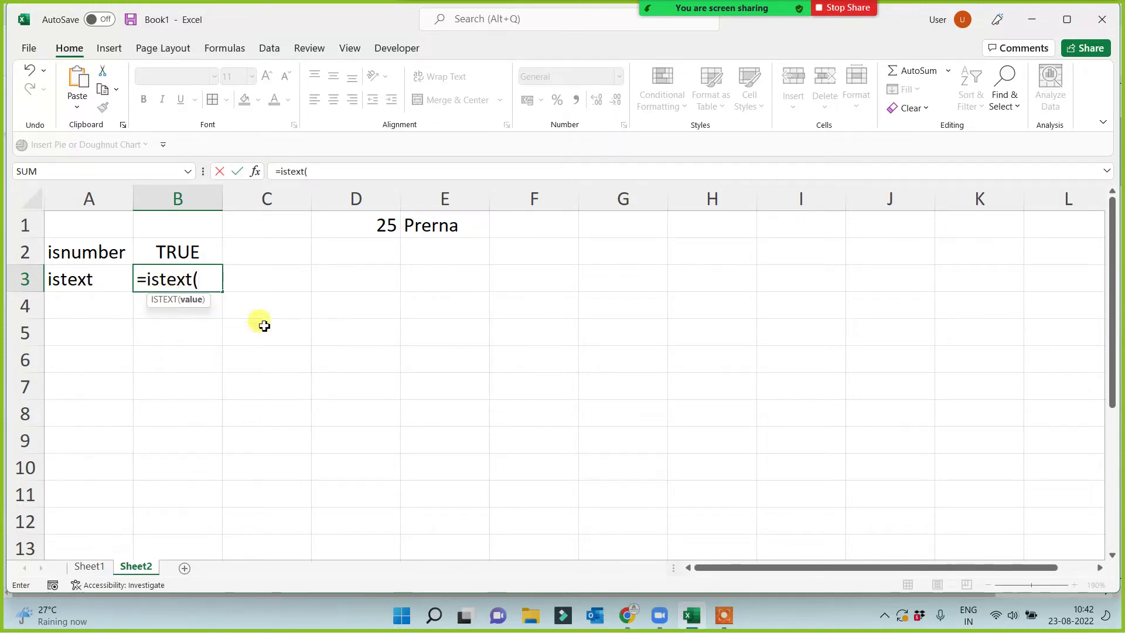
left_click(364, 226)
type(")")
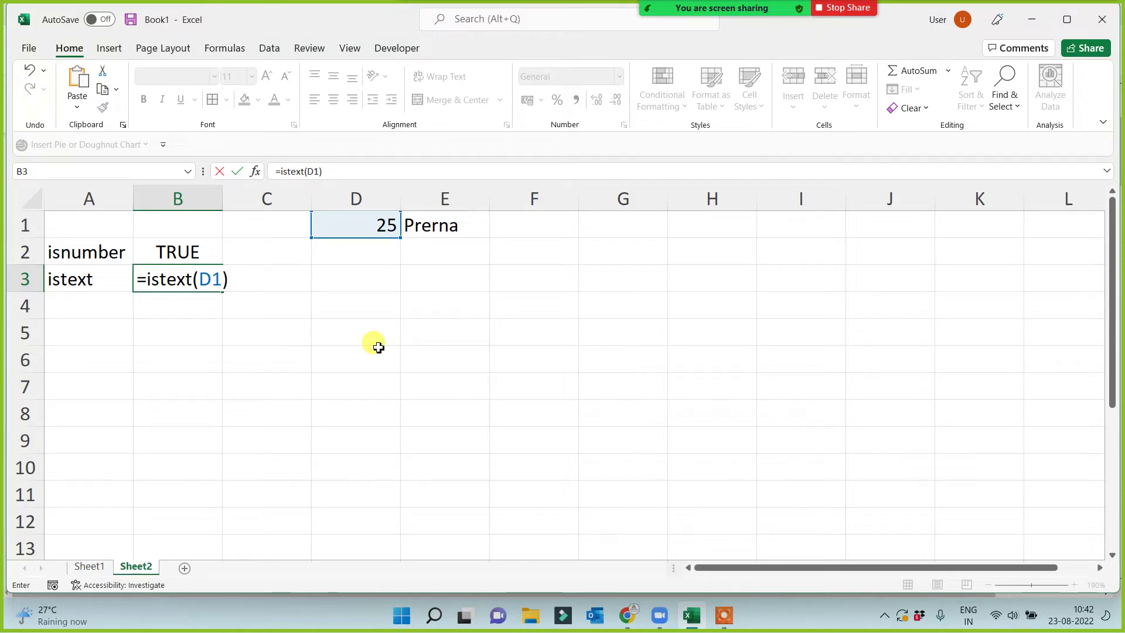
key("Return")
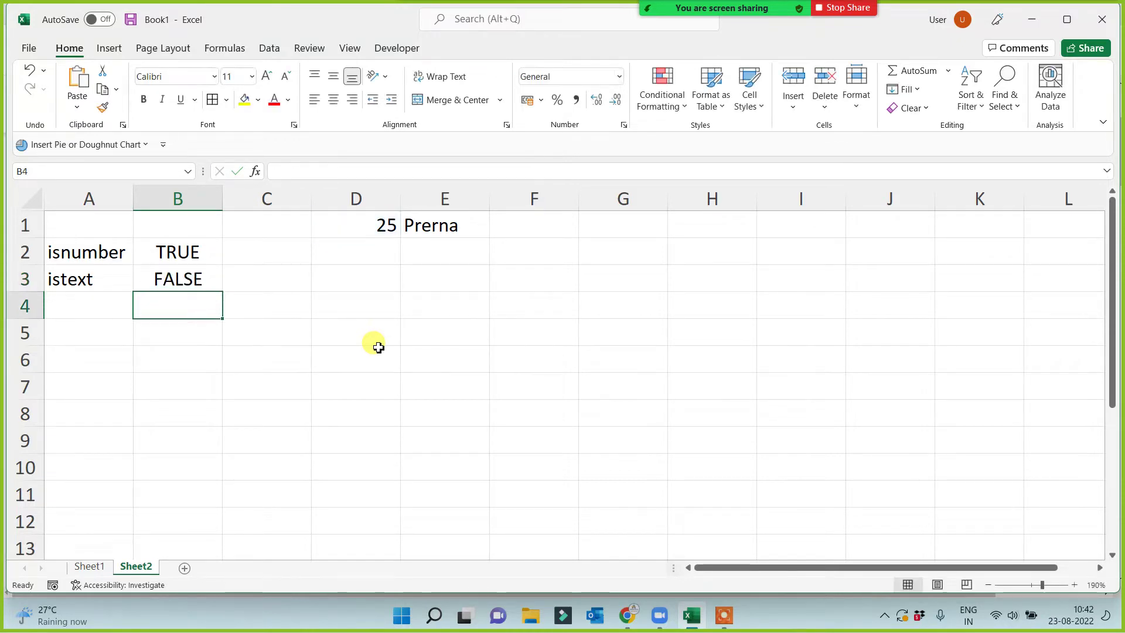
left_click(371, 226)
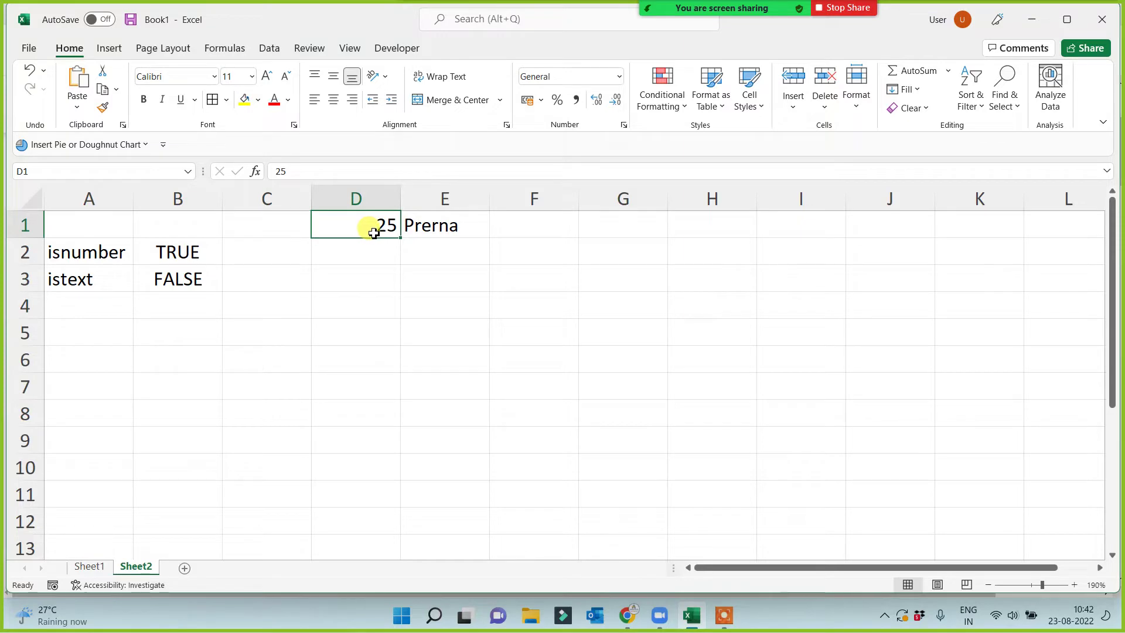
Copy B2's ISNUMBER formula into C2 so it tests E1.
left_click(219, 260)
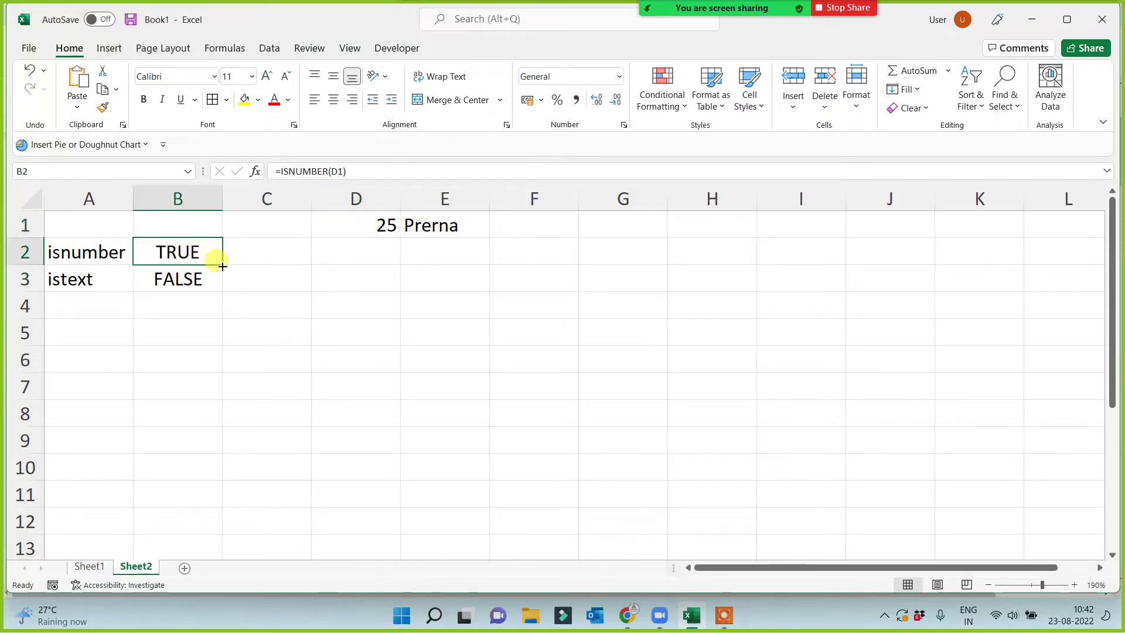
left_click_drag(222, 264, 268, 250)
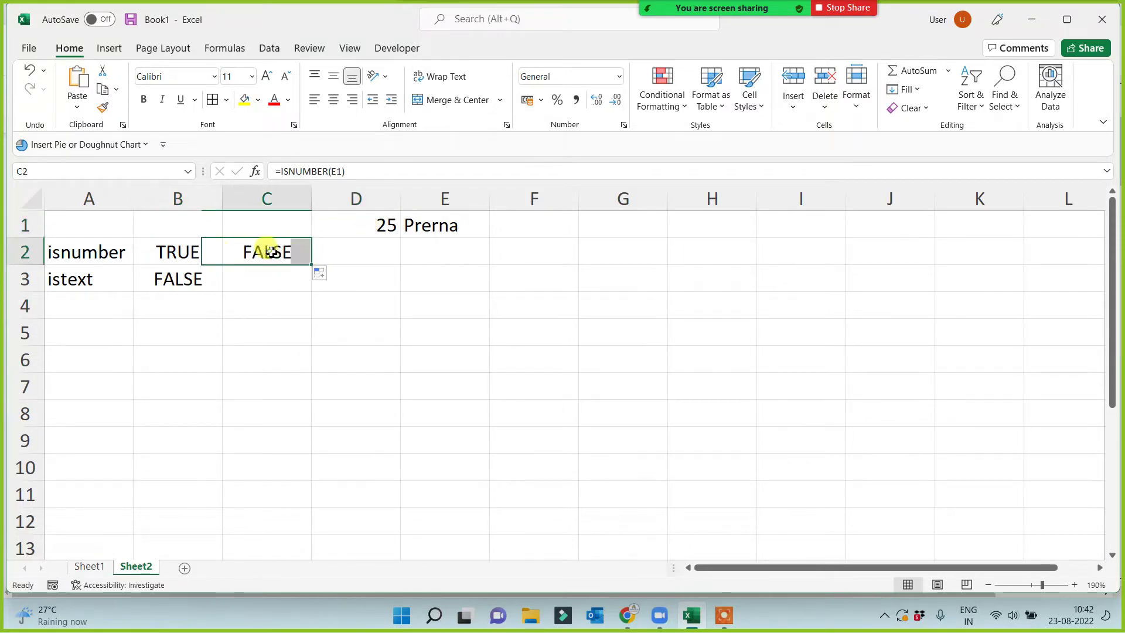
left_click(442, 226)
left_click(268, 255)
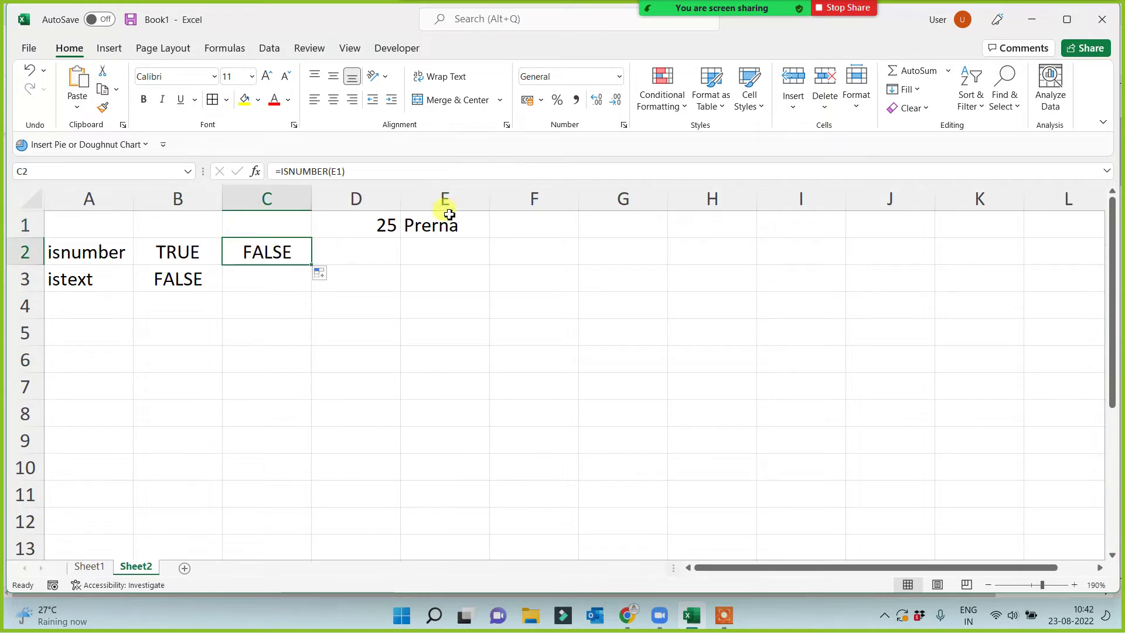
Copy B3's ISTEXT formula into C3 and compare it with the name in E1.
left_click(196, 278)
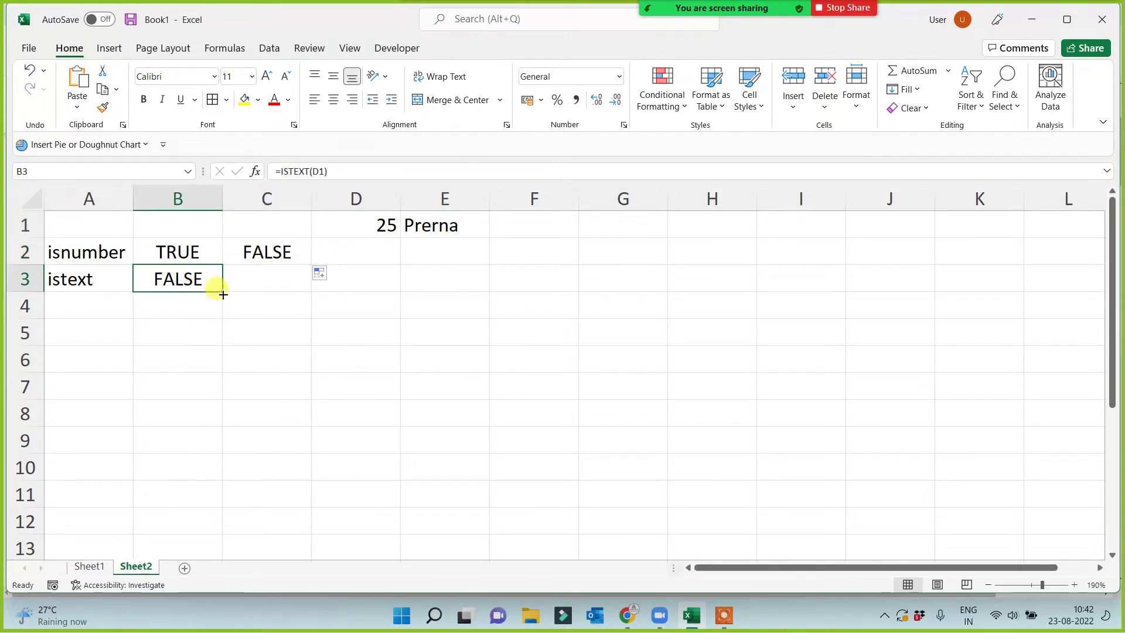
left_click_drag(222, 291, 267, 280)
left_click(268, 281)
left_click(427, 224)
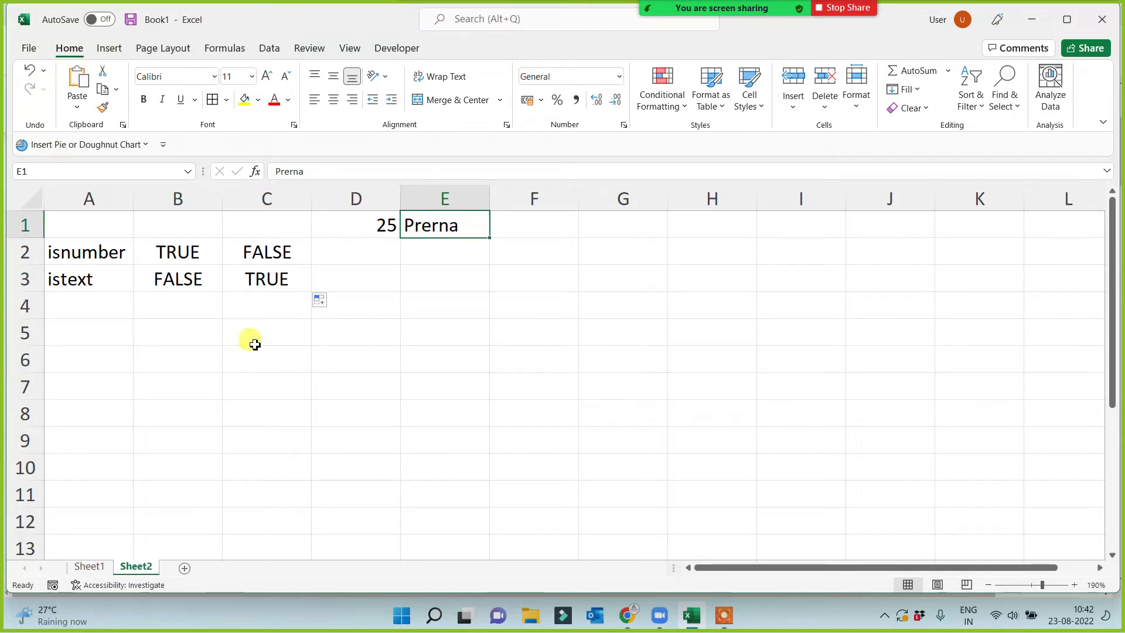
left_click(265, 283)
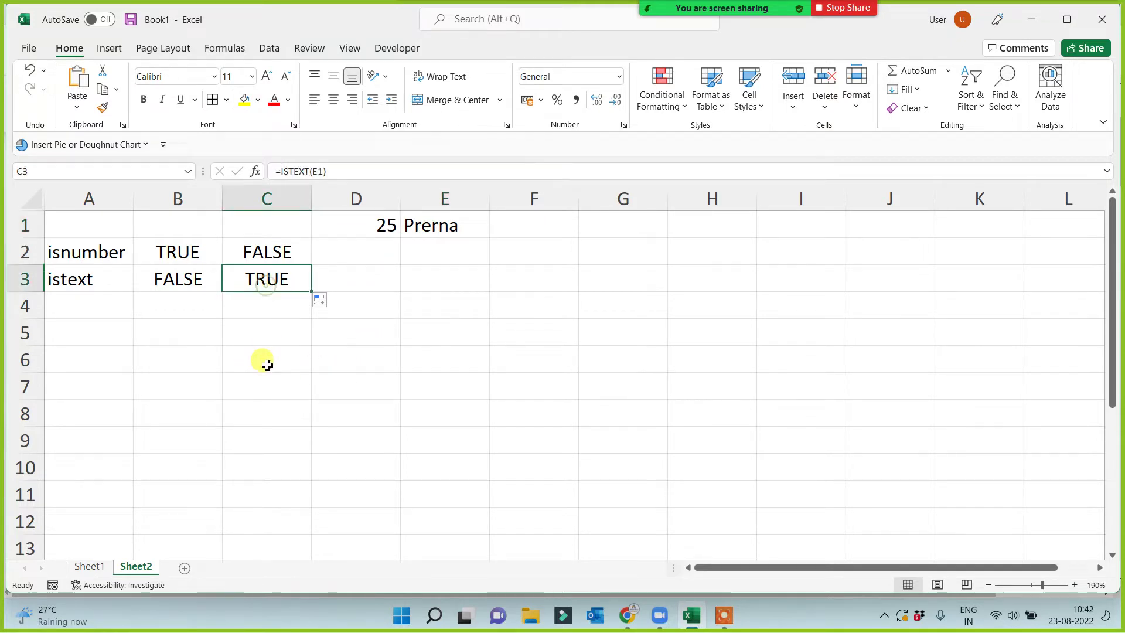
Check that C3 holds =ISTEXT(E1) while B3 holds =ISTEXT(D1).
double_click(254, 280)
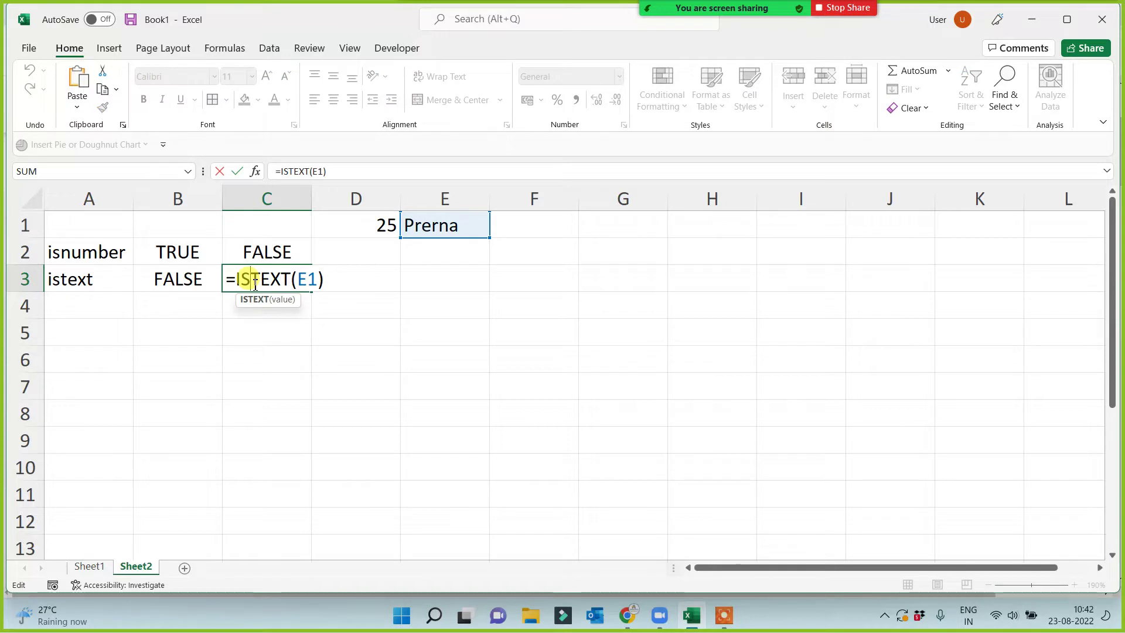
key("ctrl+Return")
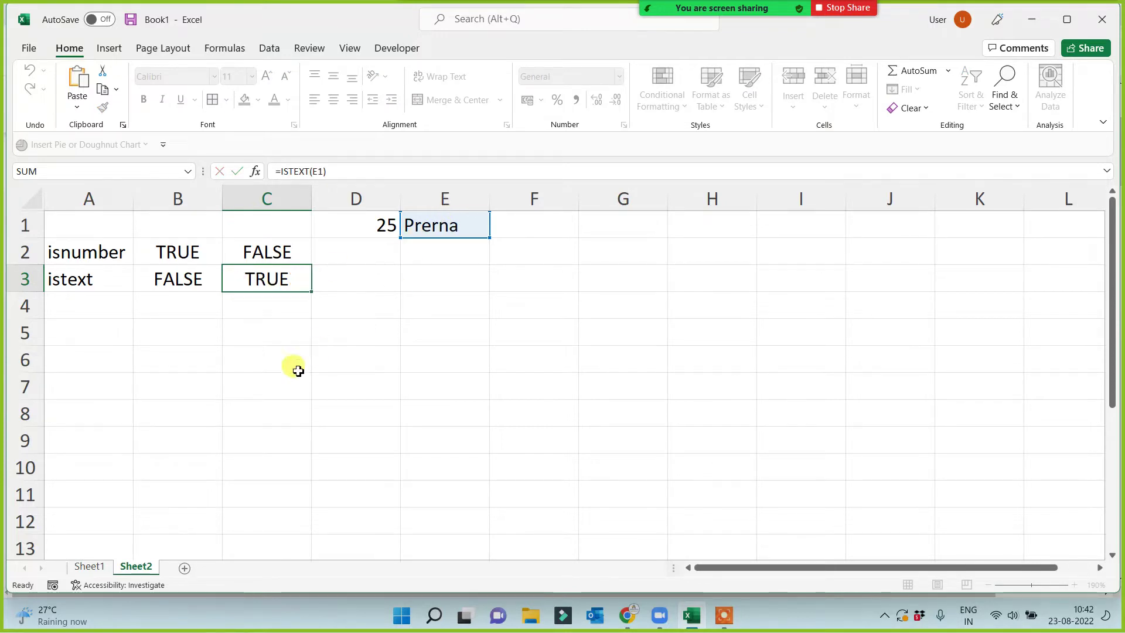
double_click(267, 280)
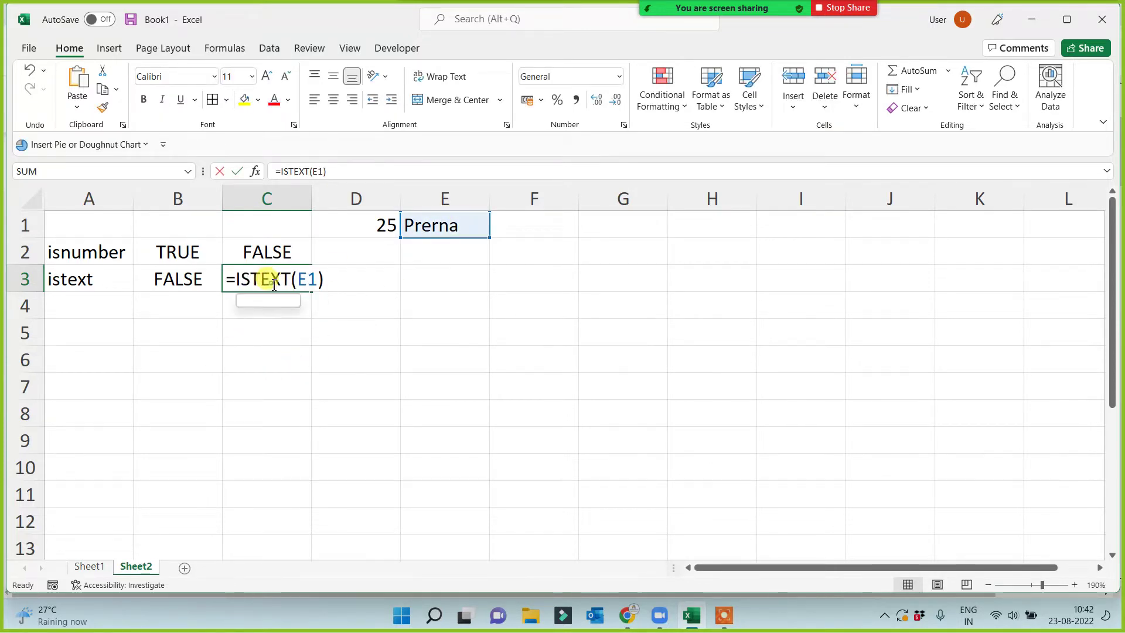
key("ctrl+Return")
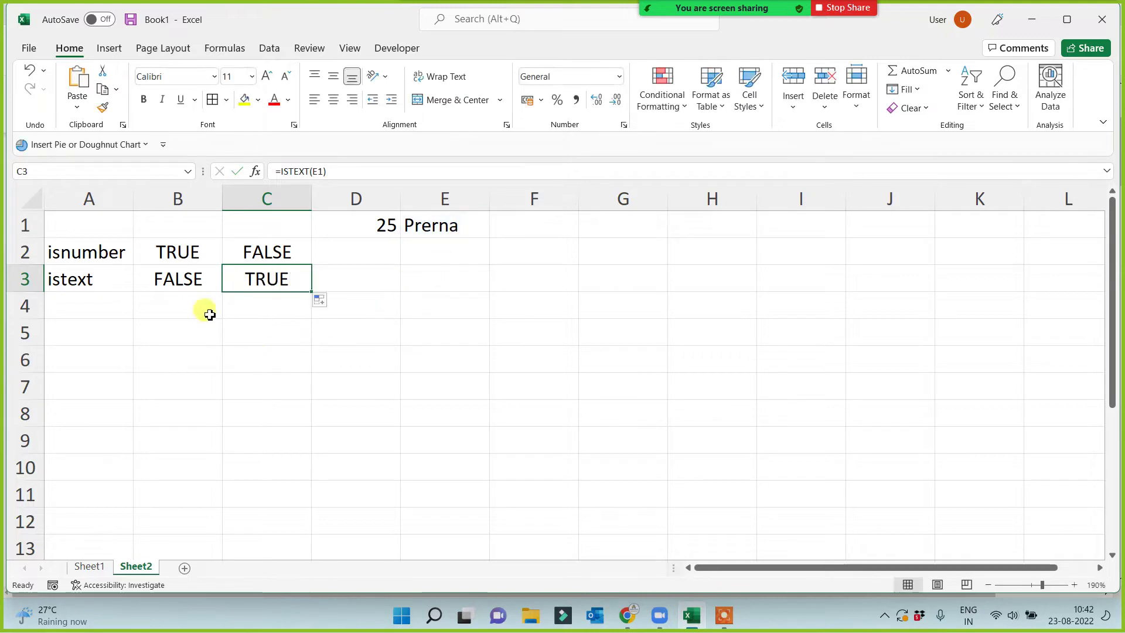
double_click(192, 279)
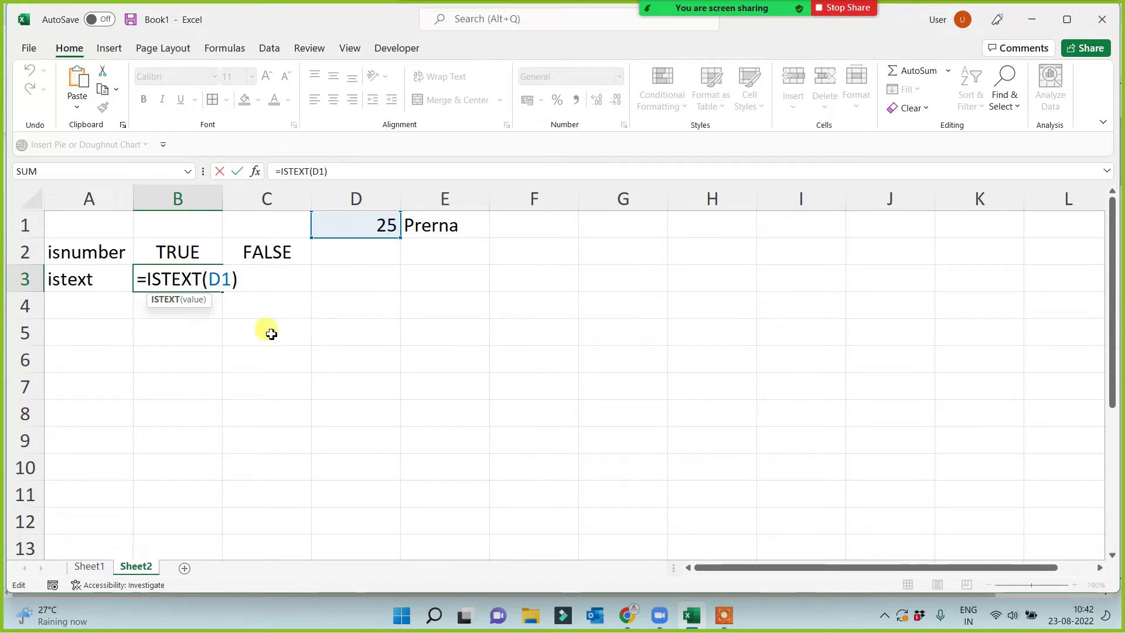
left_click(192, 388)
Add the labels isodd in A4 and iseven in A5.
left_click(80, 307)
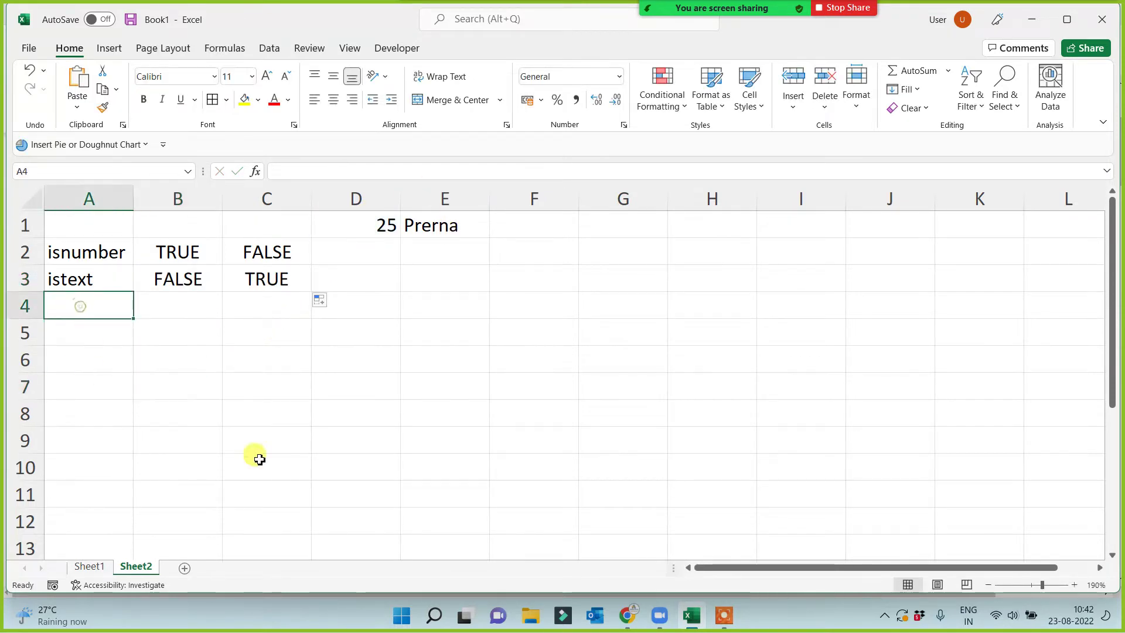
type("isodd")
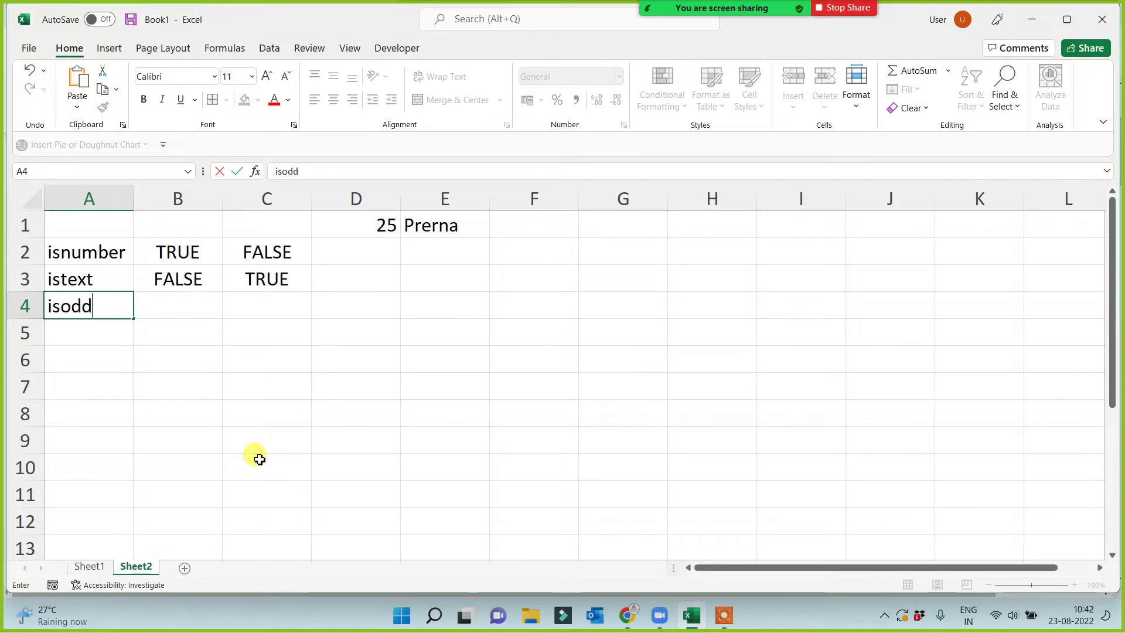
key("Return")
type("iseven")
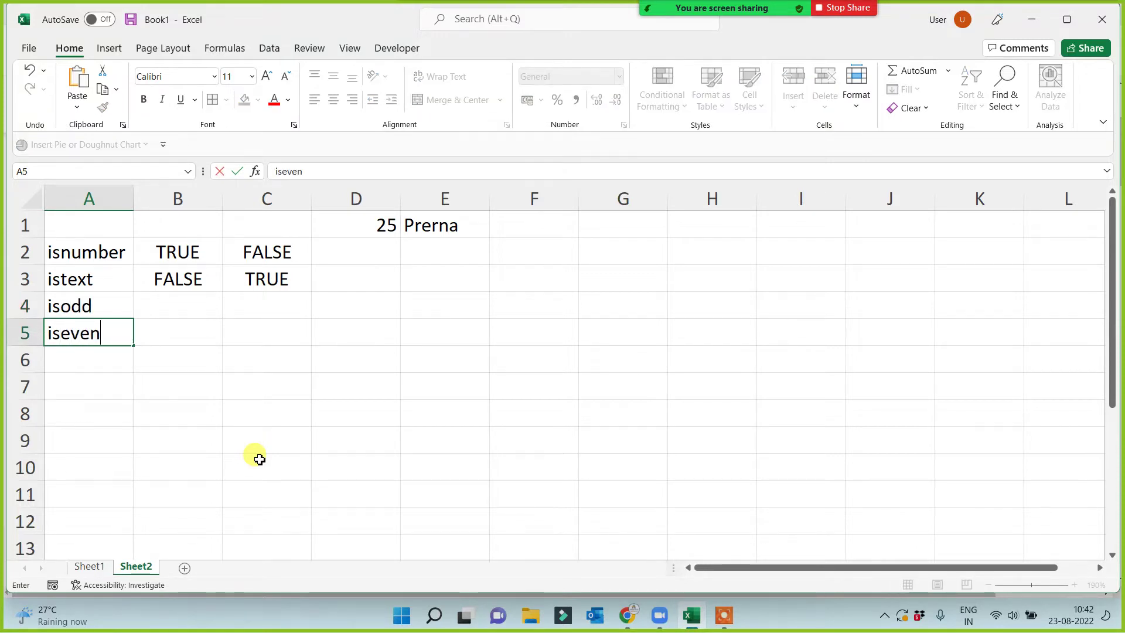
left_click(195, 408)
Write =ISODD(D1) in B4.
left_click(161, 302)
type("=")
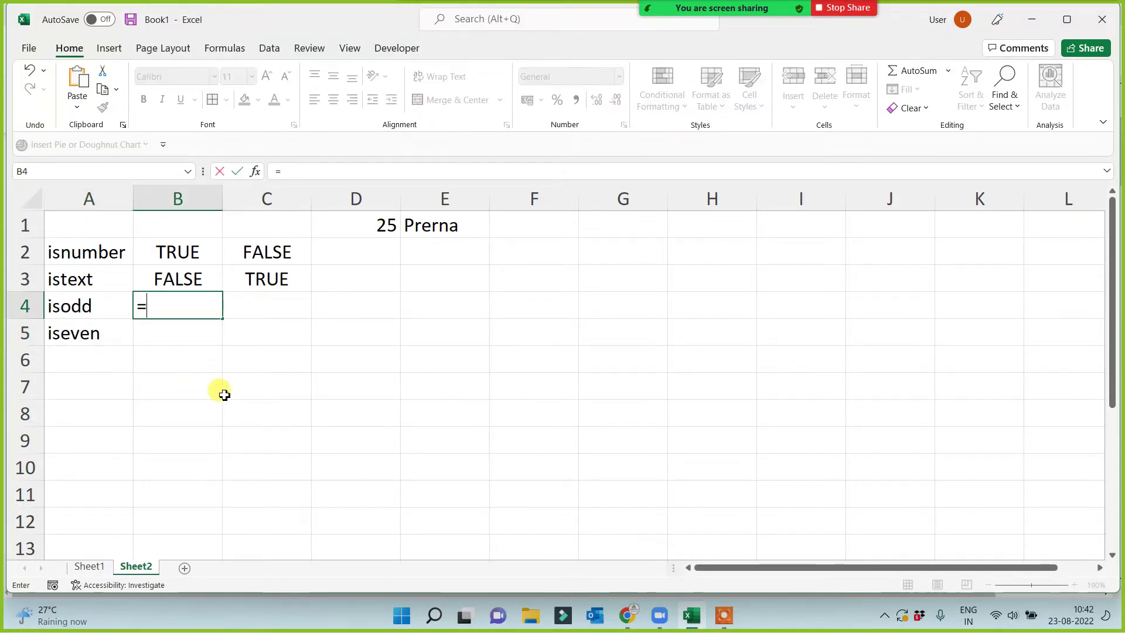
type("isodd(")
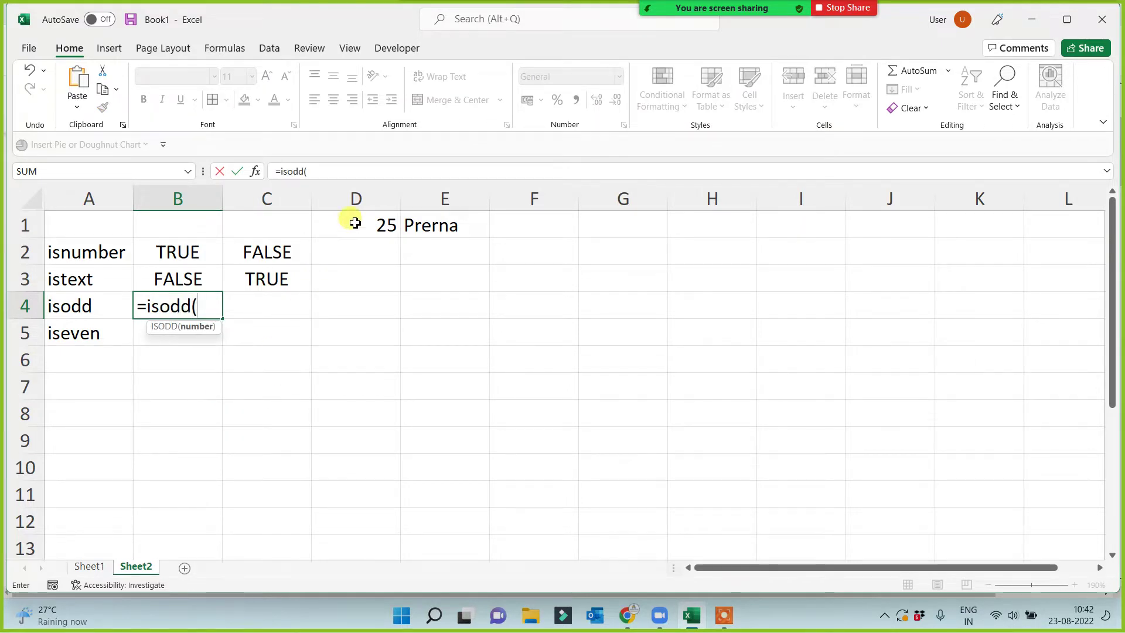
left_click(355, 222)
type(")")
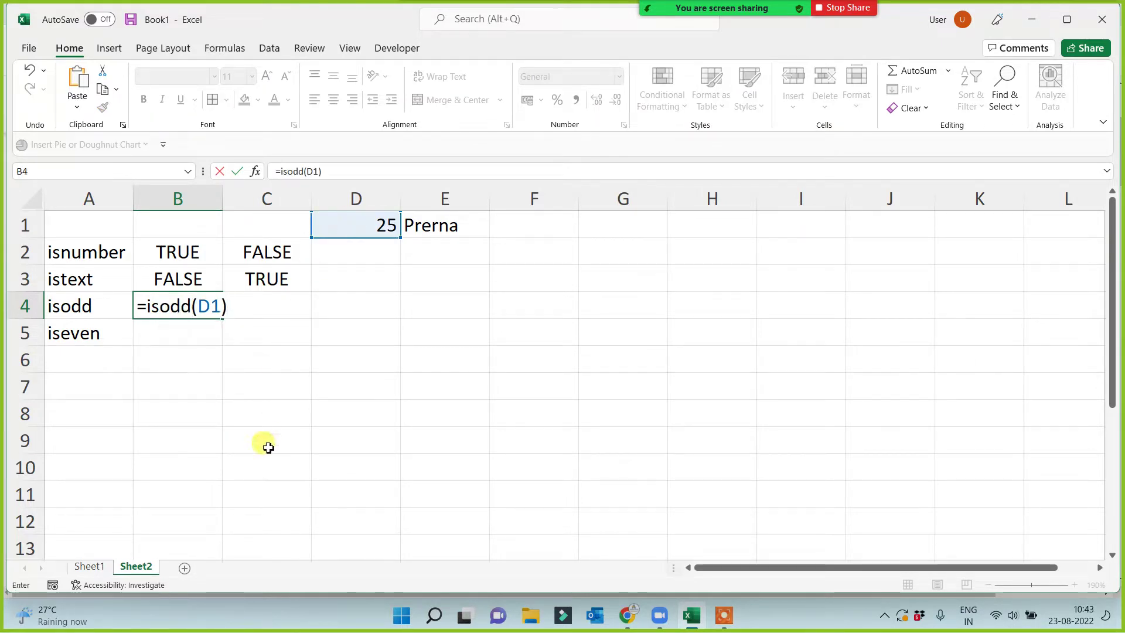
Commit =ISODD(D1) in B4 (TRUE) and enter =ISEVEN(D1) in B5 (FALSE).
key("Return")
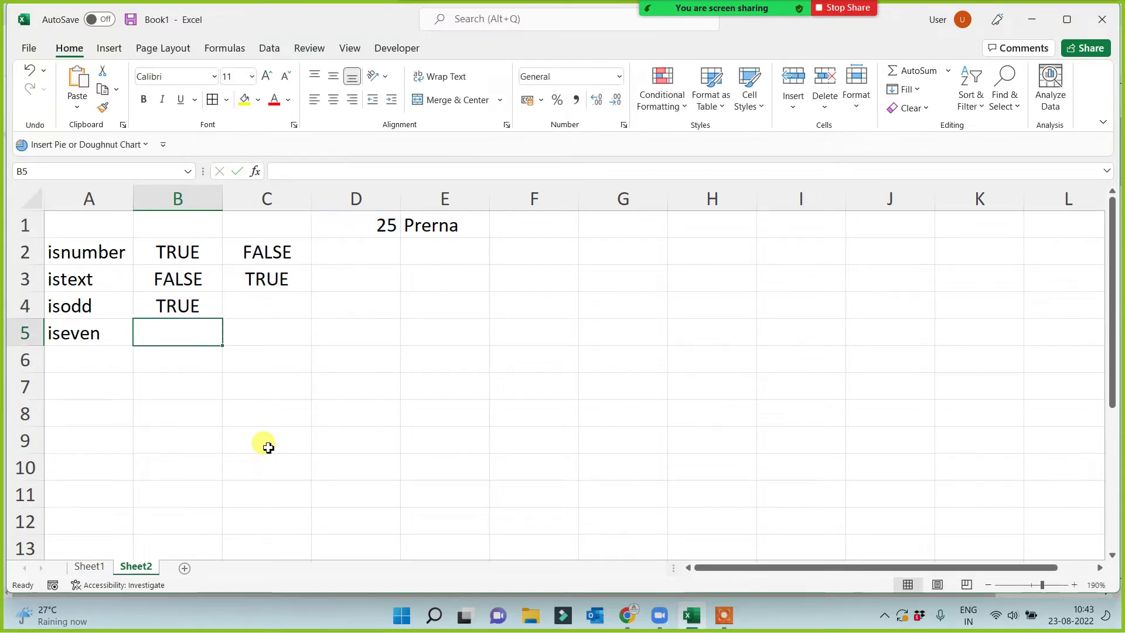
type("=iseven(")
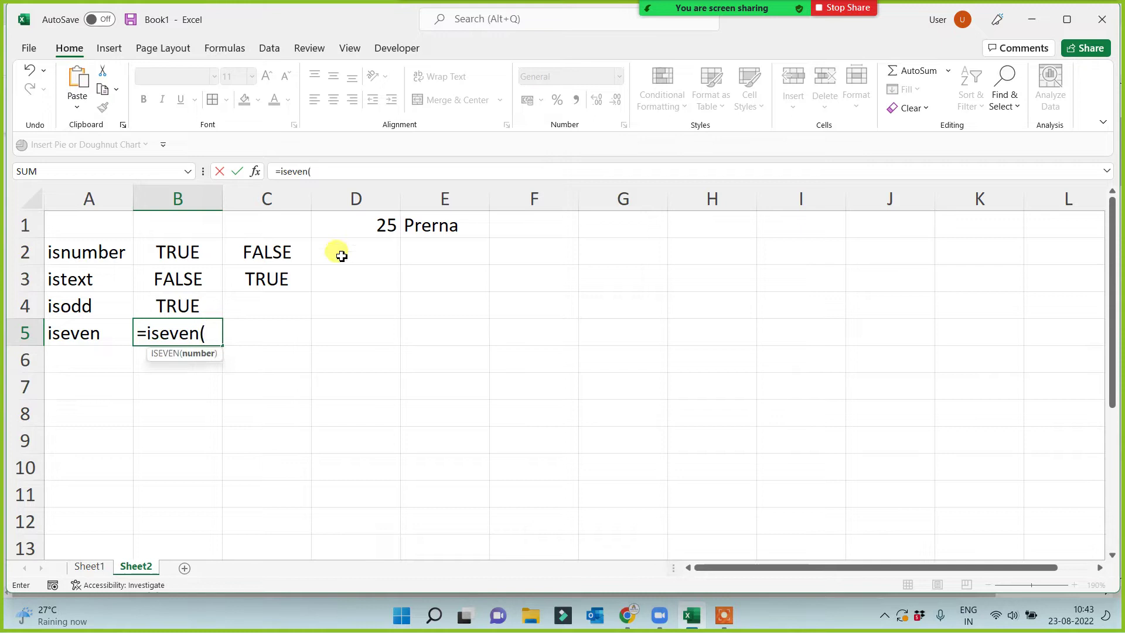
left_click(352, 226)
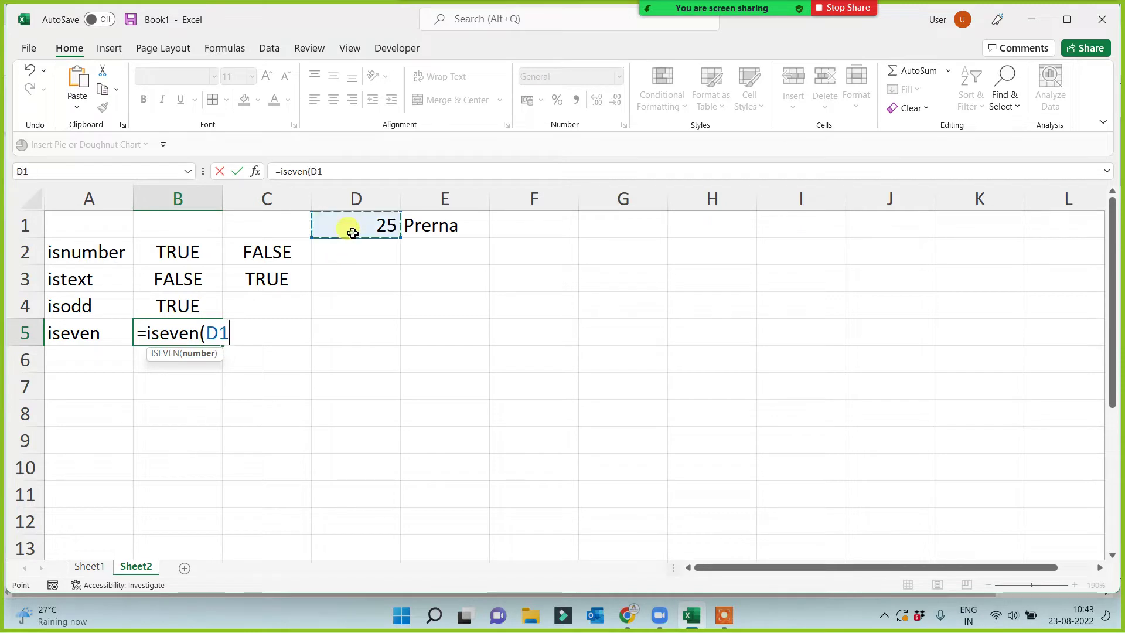
key("Return")
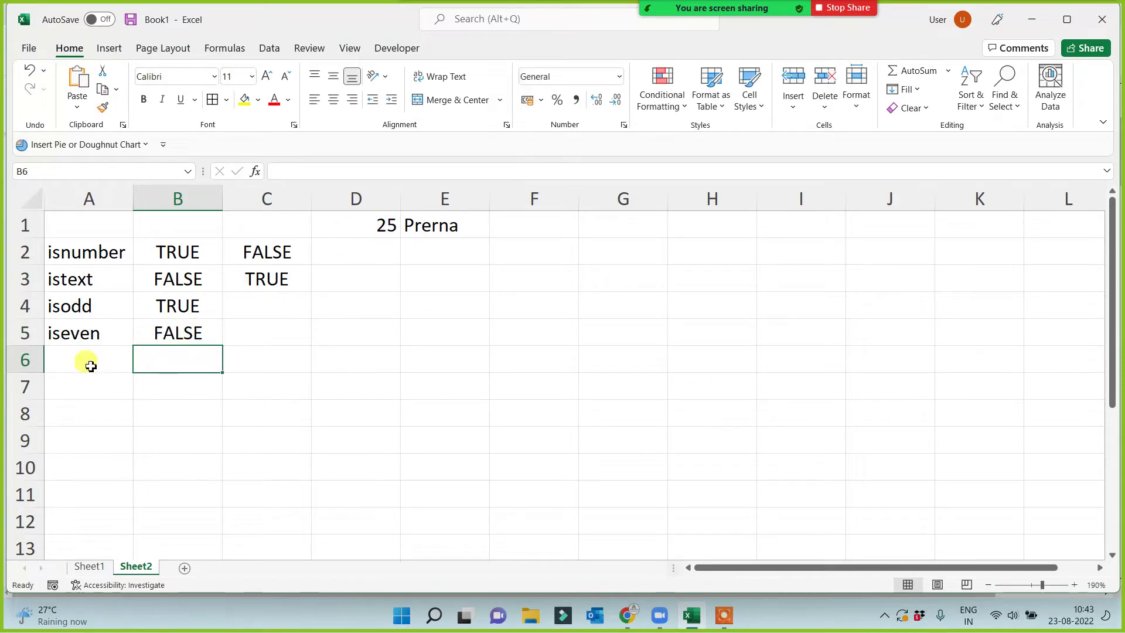
left_click(93, 360)
Label A6 'isblank' and enter =ISBLANK(F1) in B6, returning TRUE for the empty F1.
type("isblank")
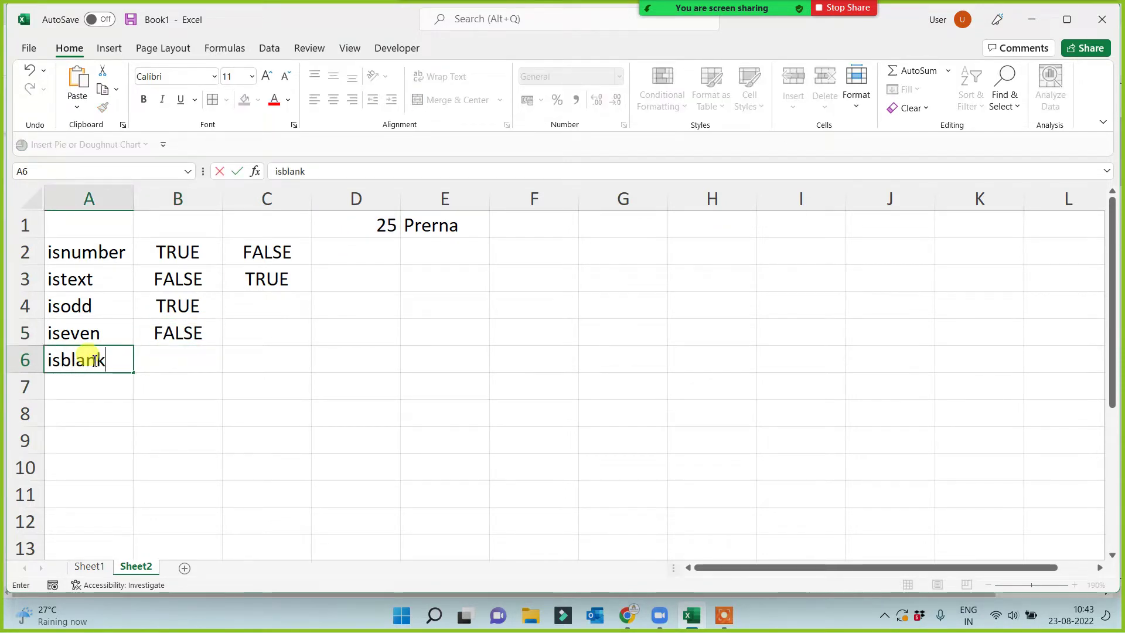
left_click(198, 365)
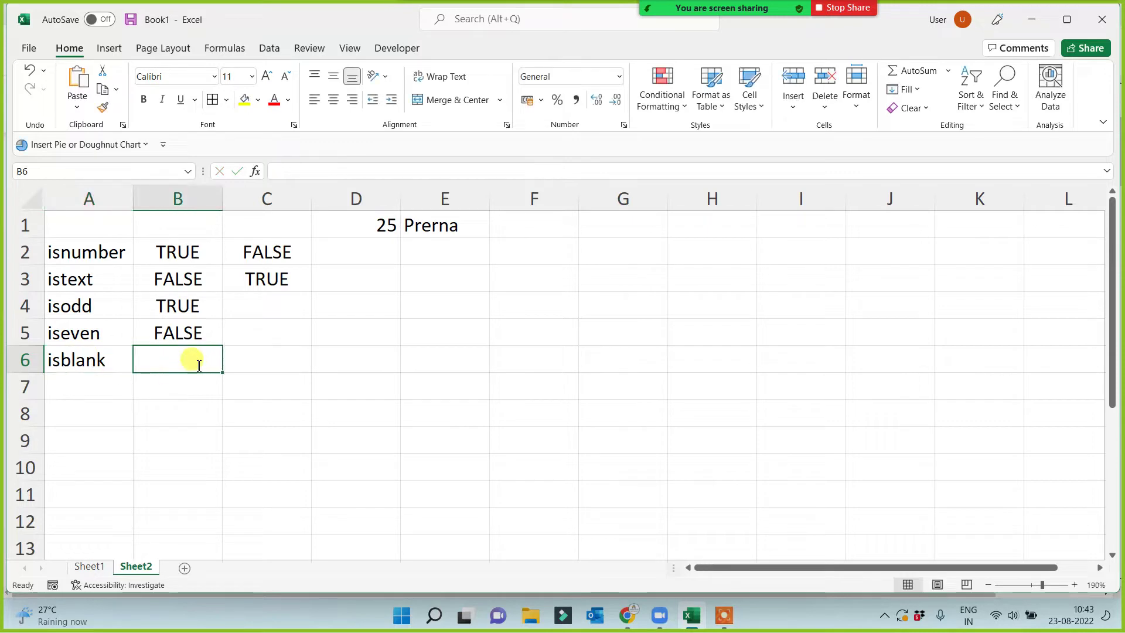
type("=isb")
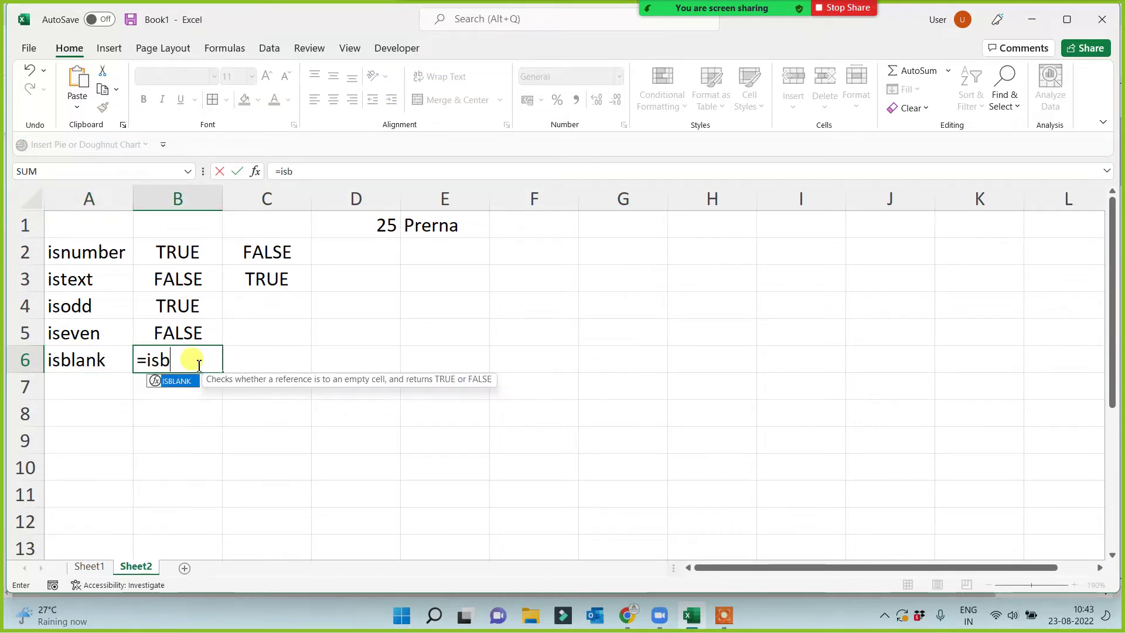
type("l")
key("Tab")
left_click(527, 228)
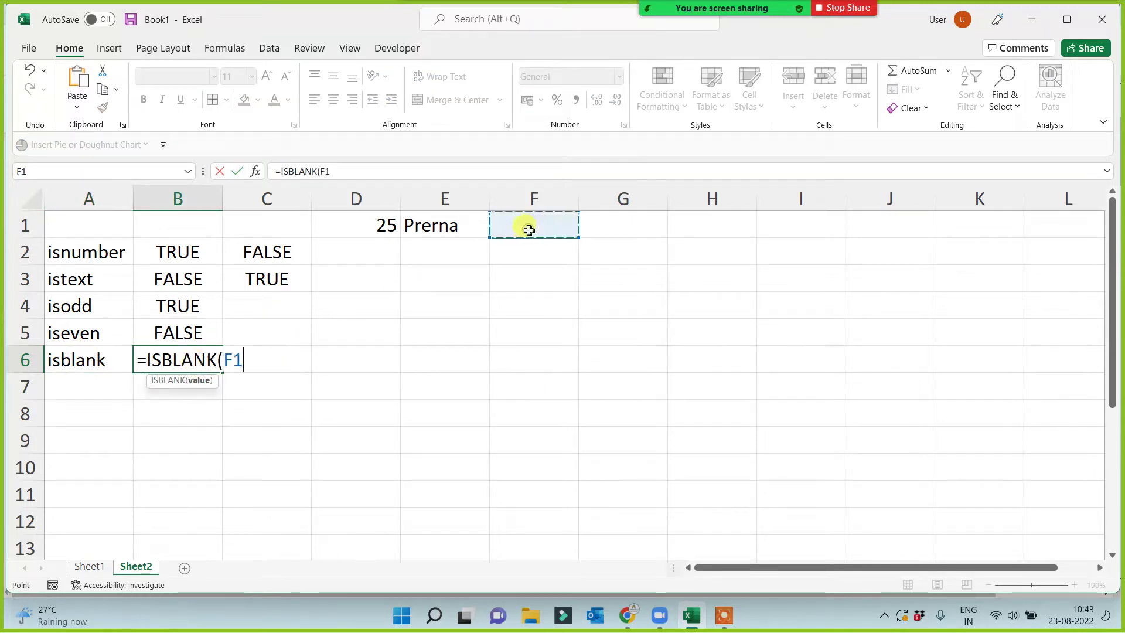
type(")")
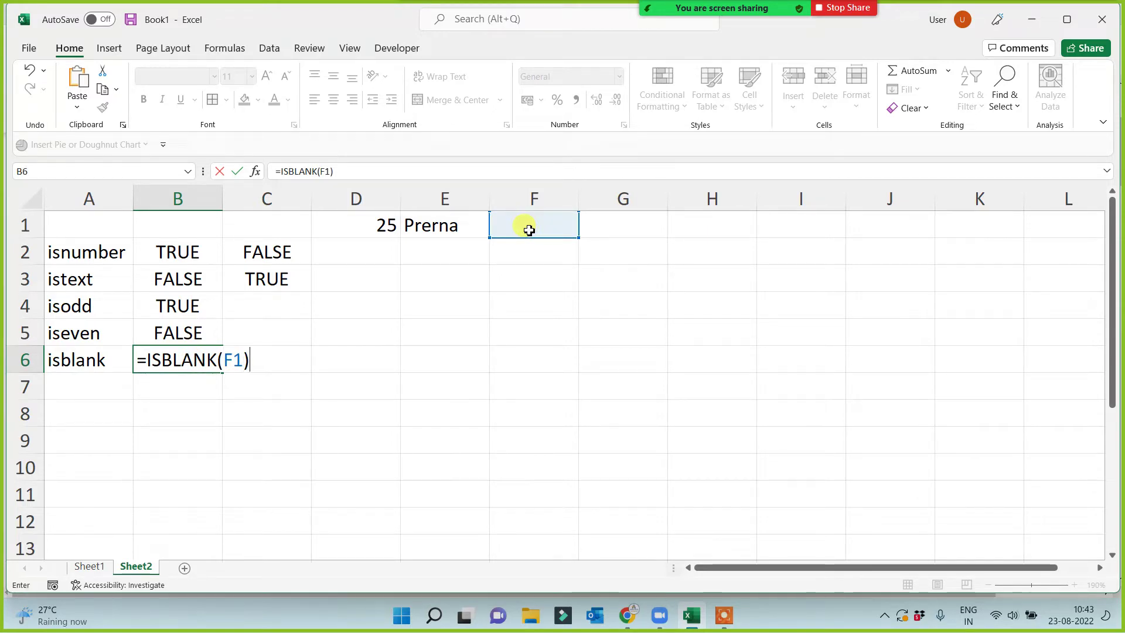
key("Return")
left_click(513, 231)
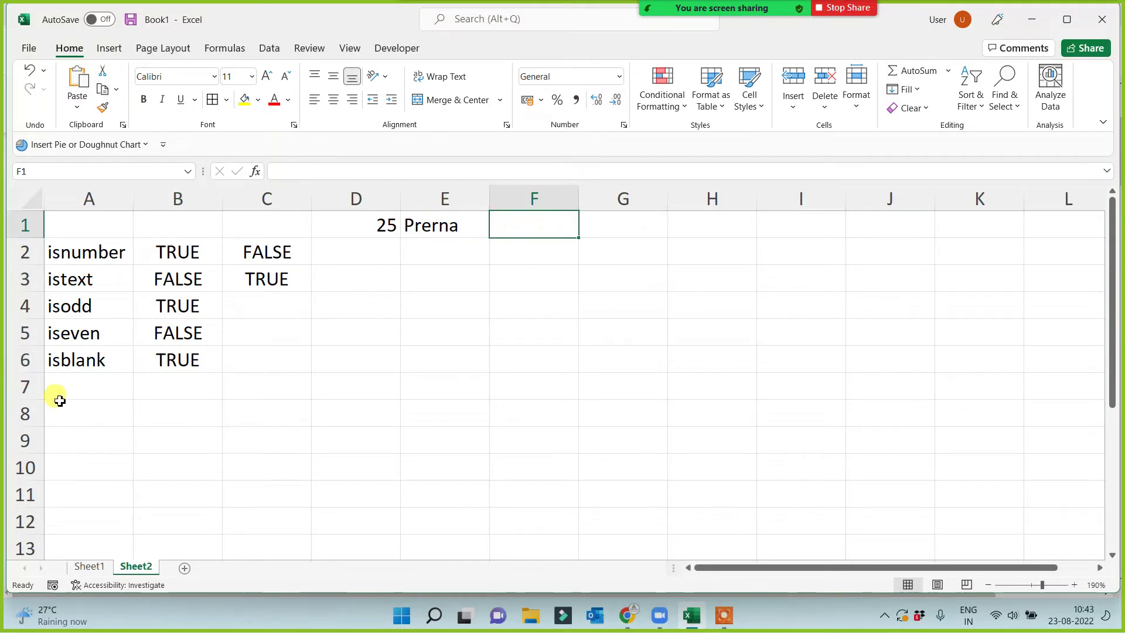
left_click(166, 358)
double_click(171, 359)
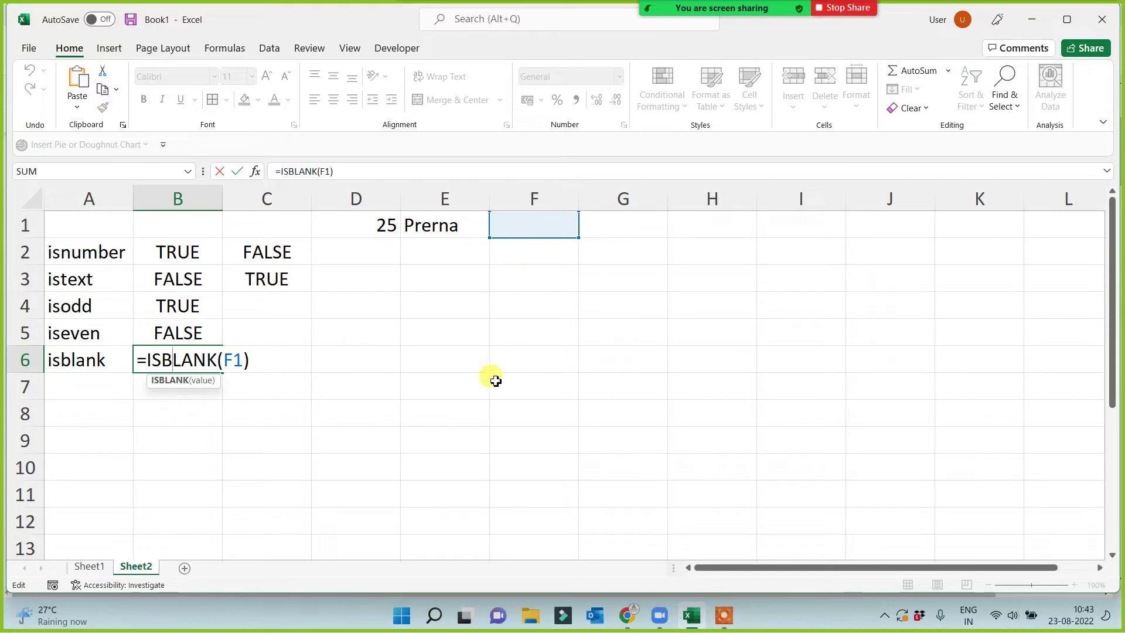
key("Escape")
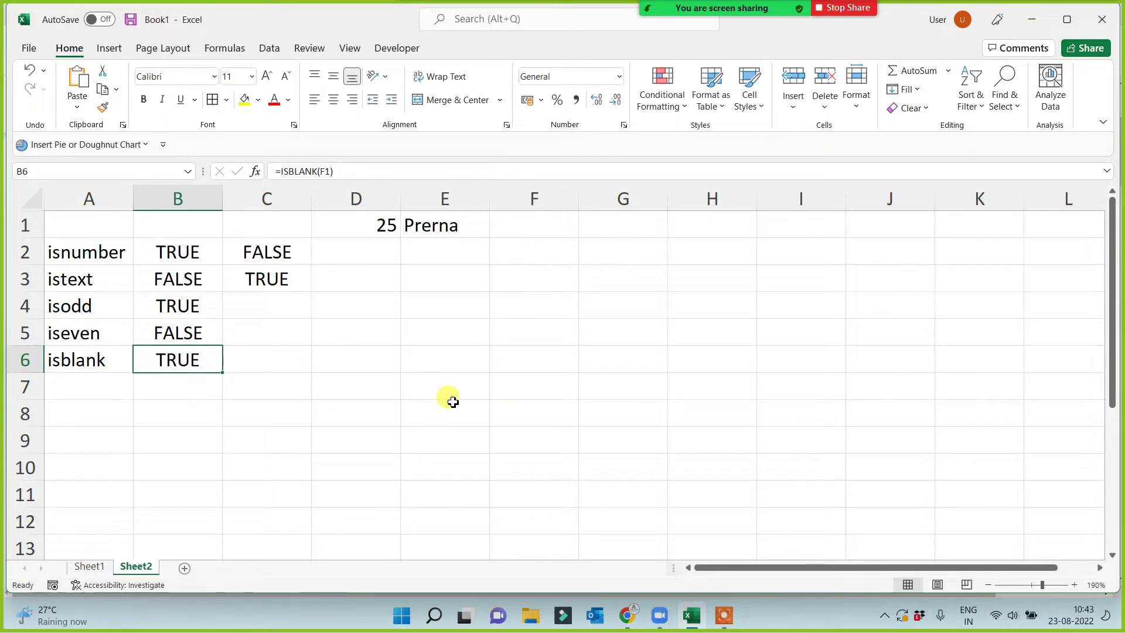
Enter =ISBLANK(D1) in C6, which returns FALSE.
left_click(258, 352)
type("=isbl")
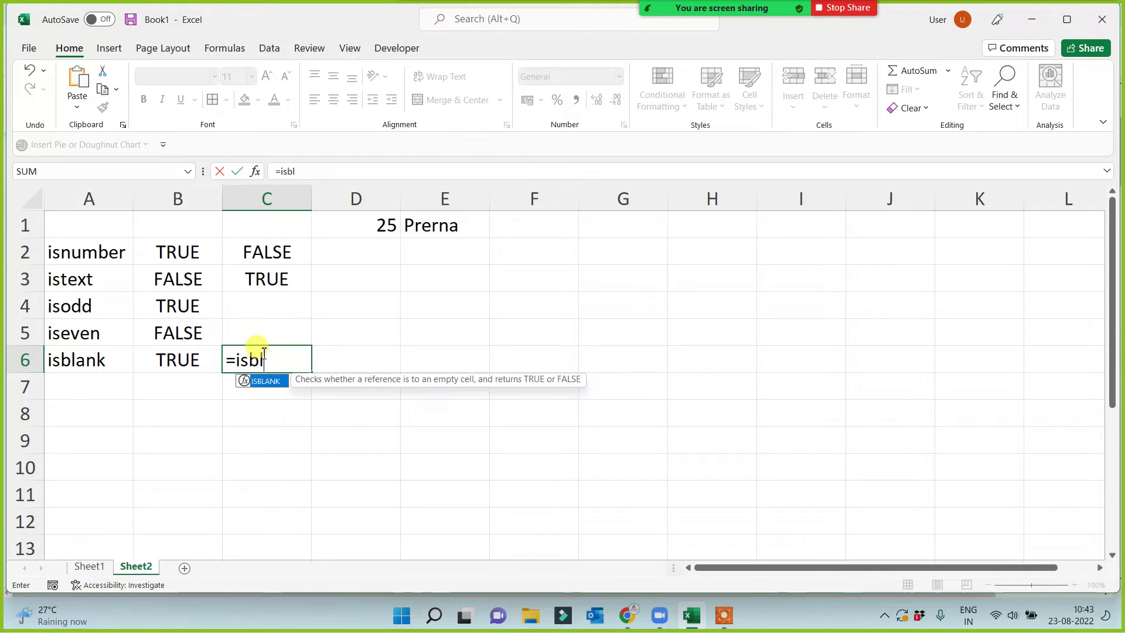
key("Tab")
left_click(384, 226)
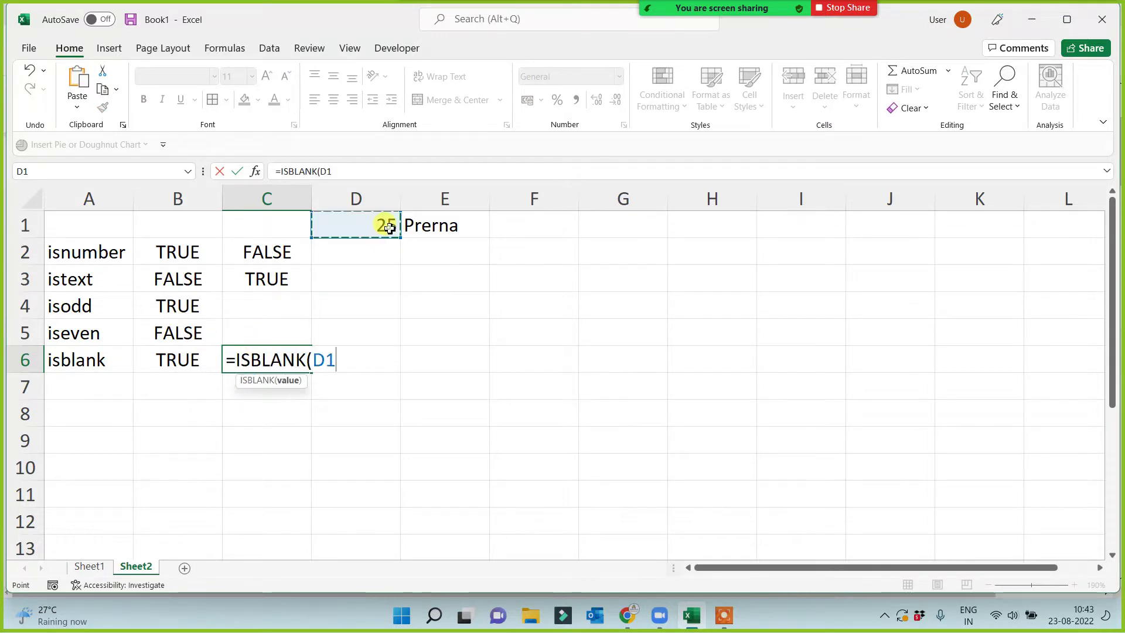
type(")")
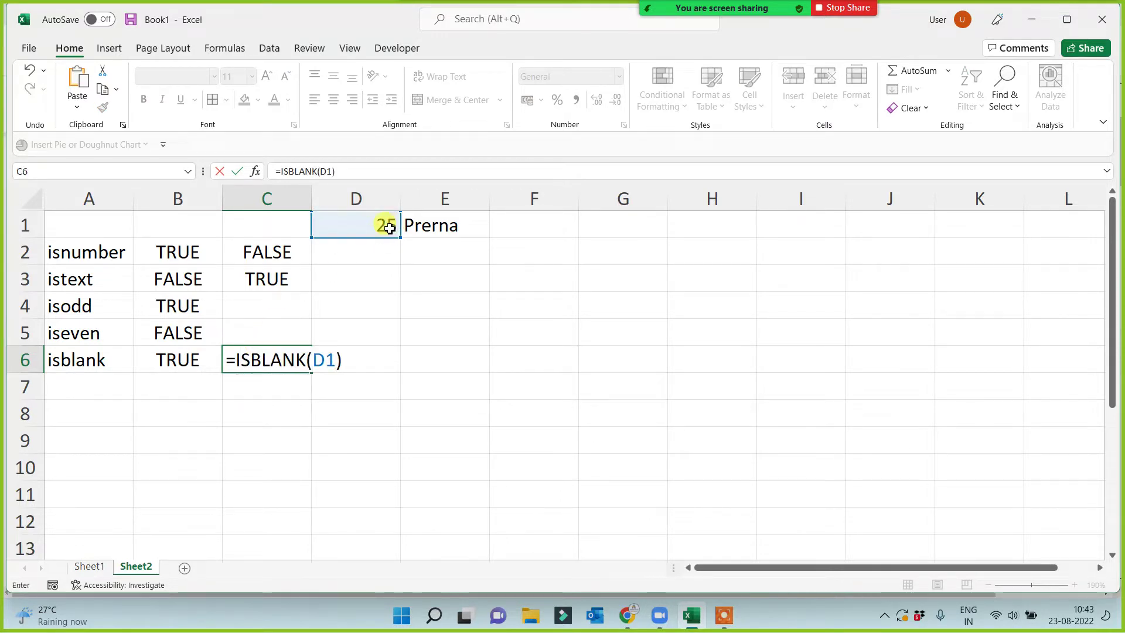
key("Return")
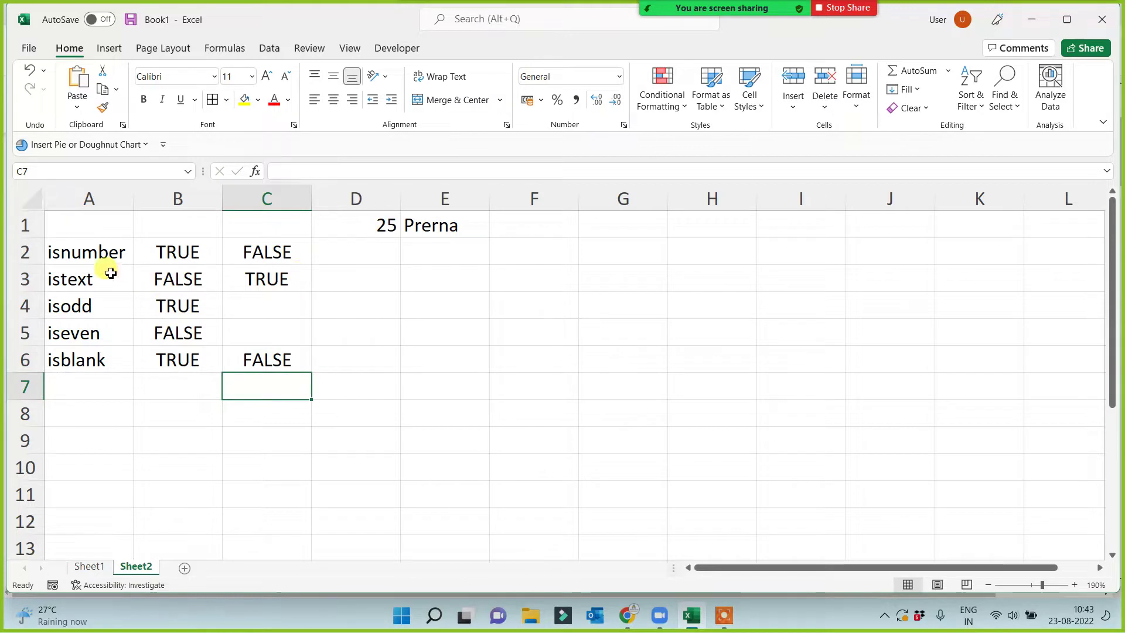
left_click(79, 387)
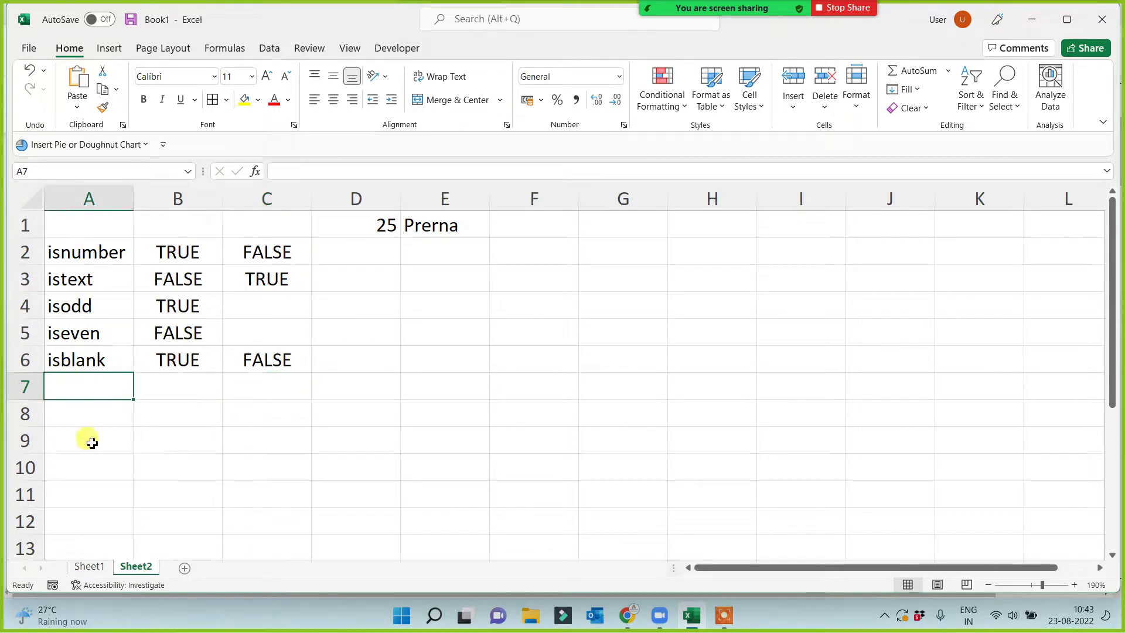
Label A7 'iserror' and enter =ISERROR(E1) in B7, which returns FALSE.
type("iserror")
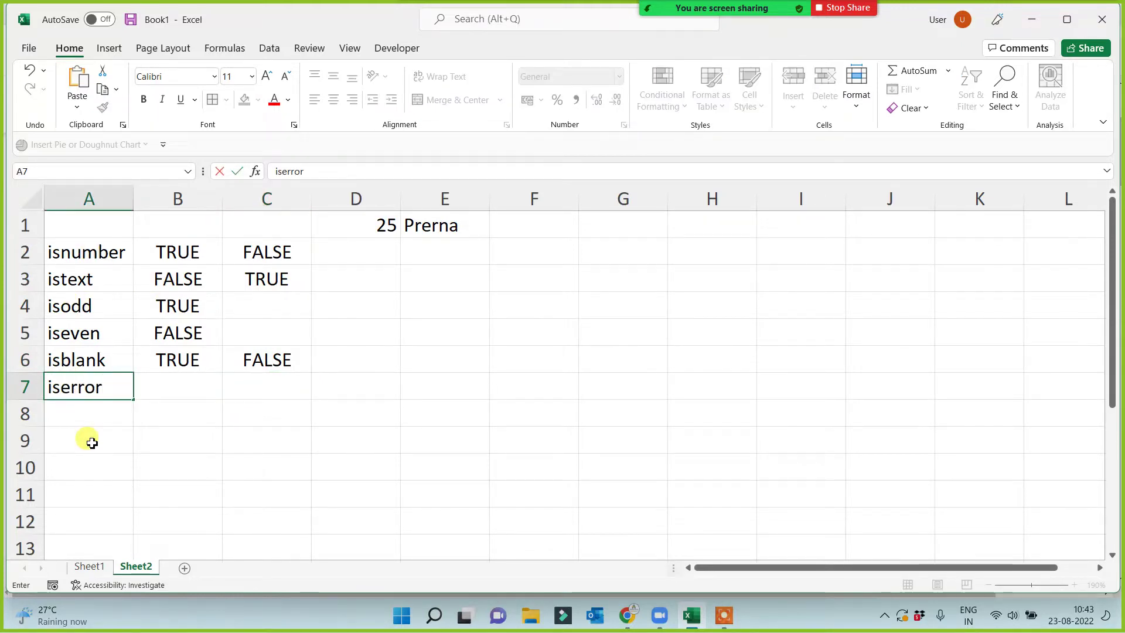
left_click(93, 444)
left_click(163, 391)
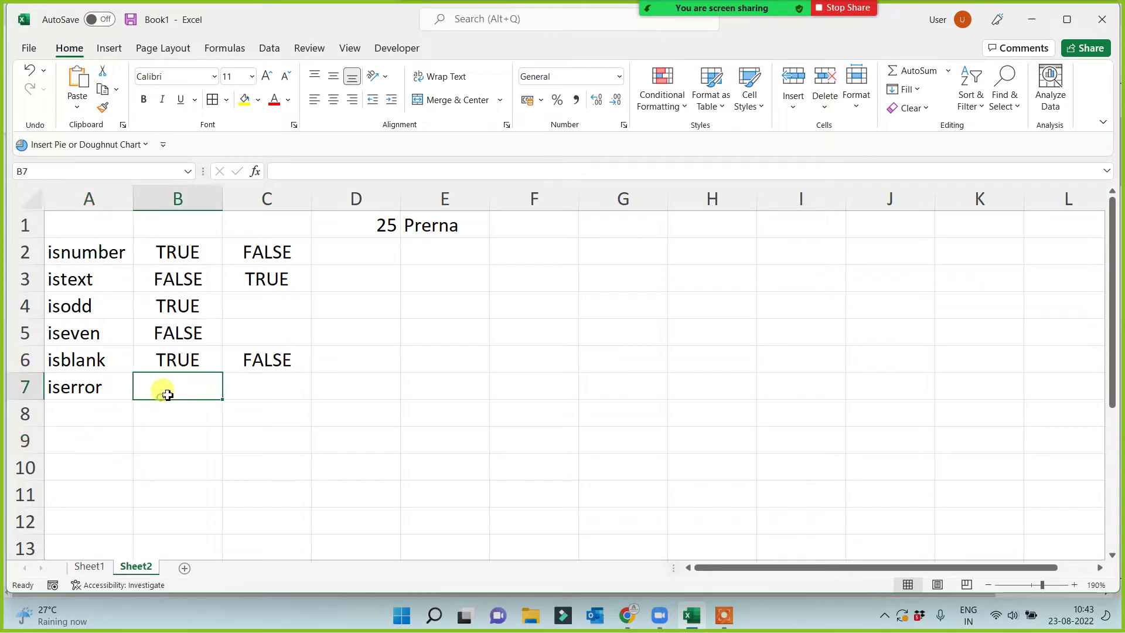
type("=iserr")
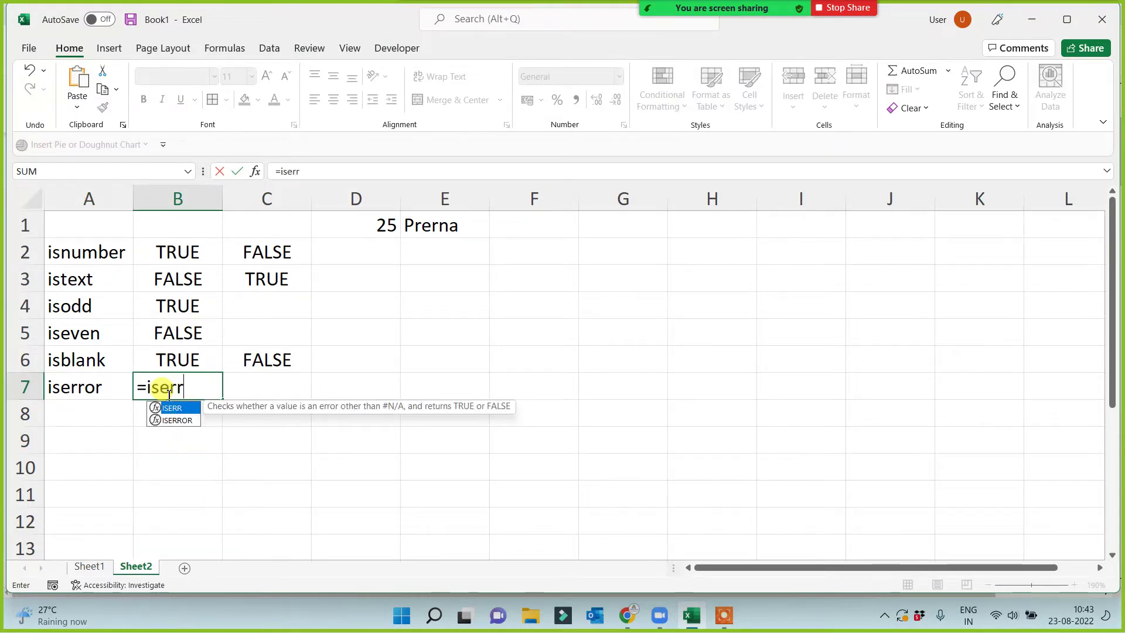
type("o")
key("Tab")
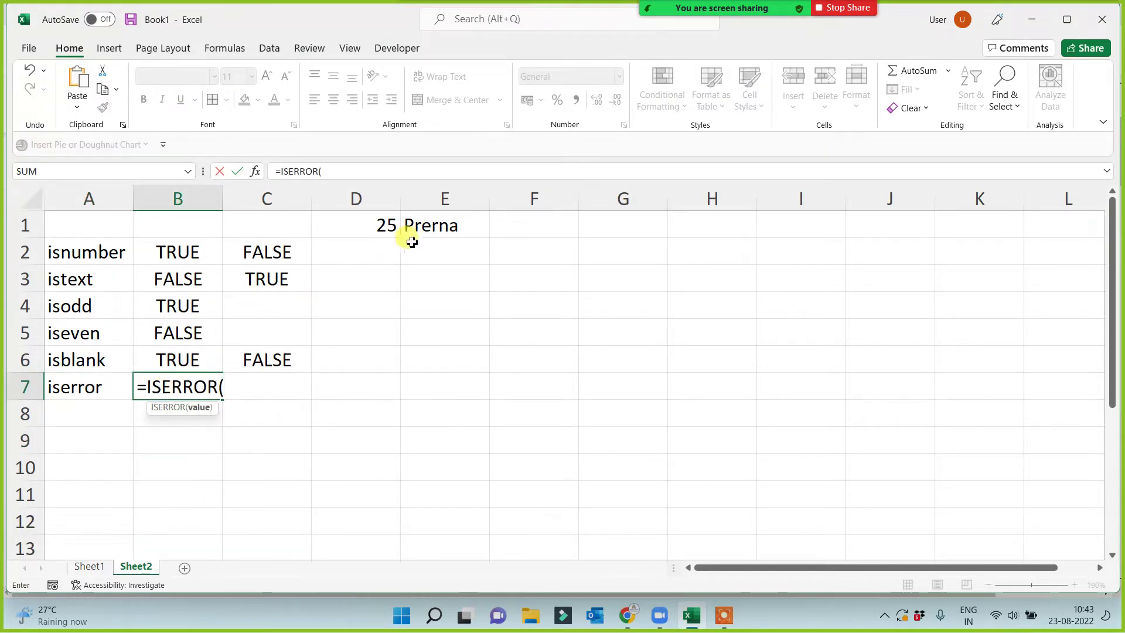
left_click(417, 228)
type(")")
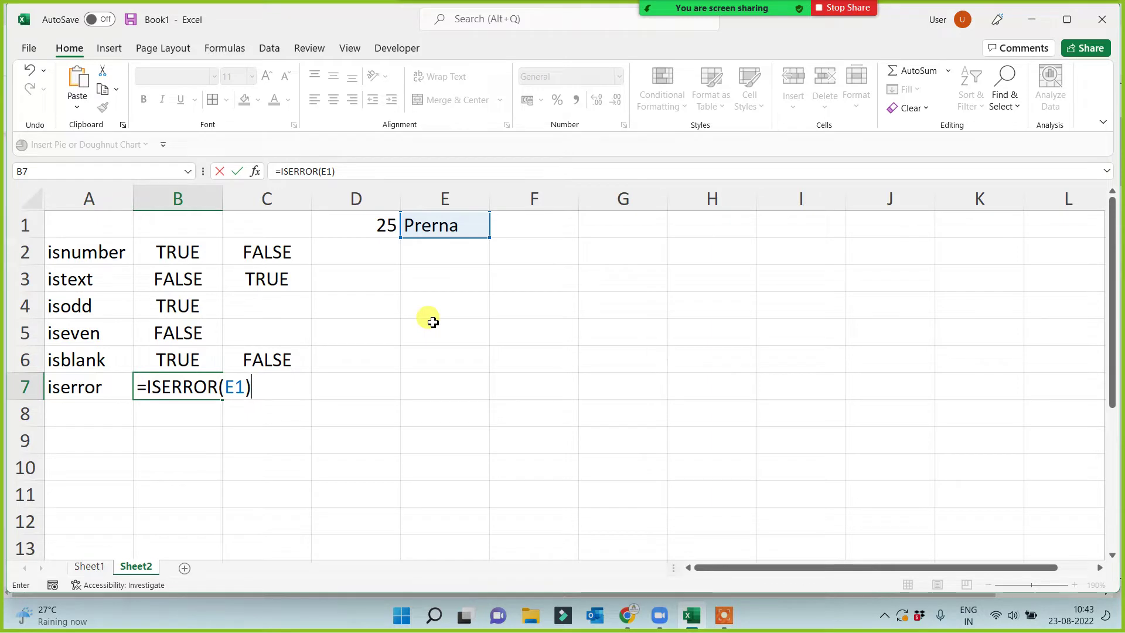
key("Return")
left_click(435, 220)
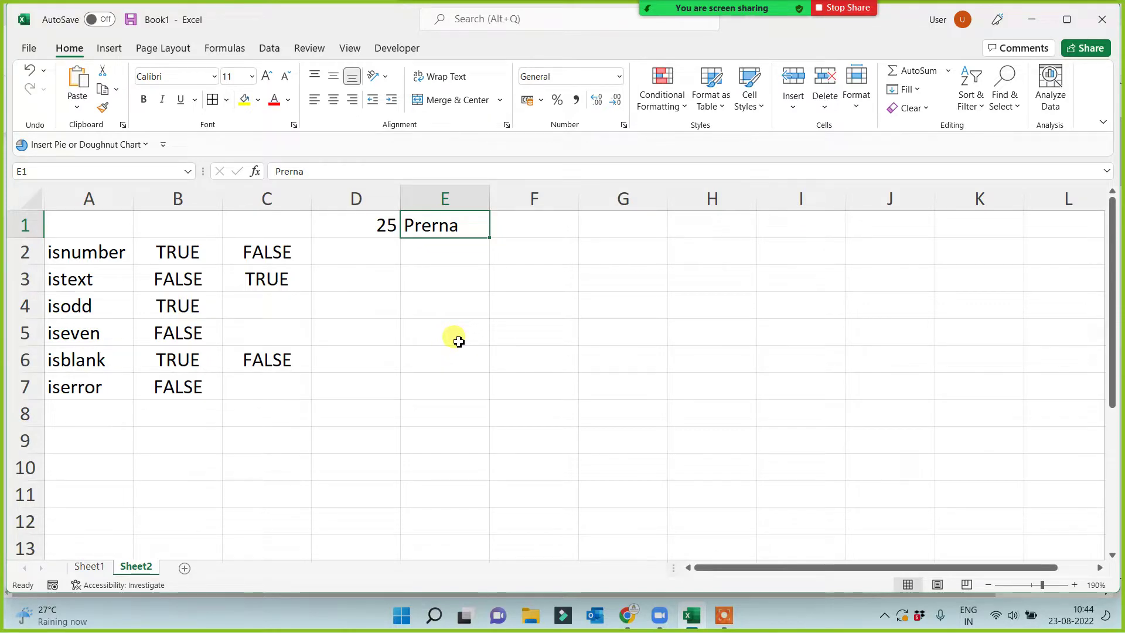
Enter a formula in E5 that subtracts, multiplies and divides undefined name words.
left_click(427, 325)
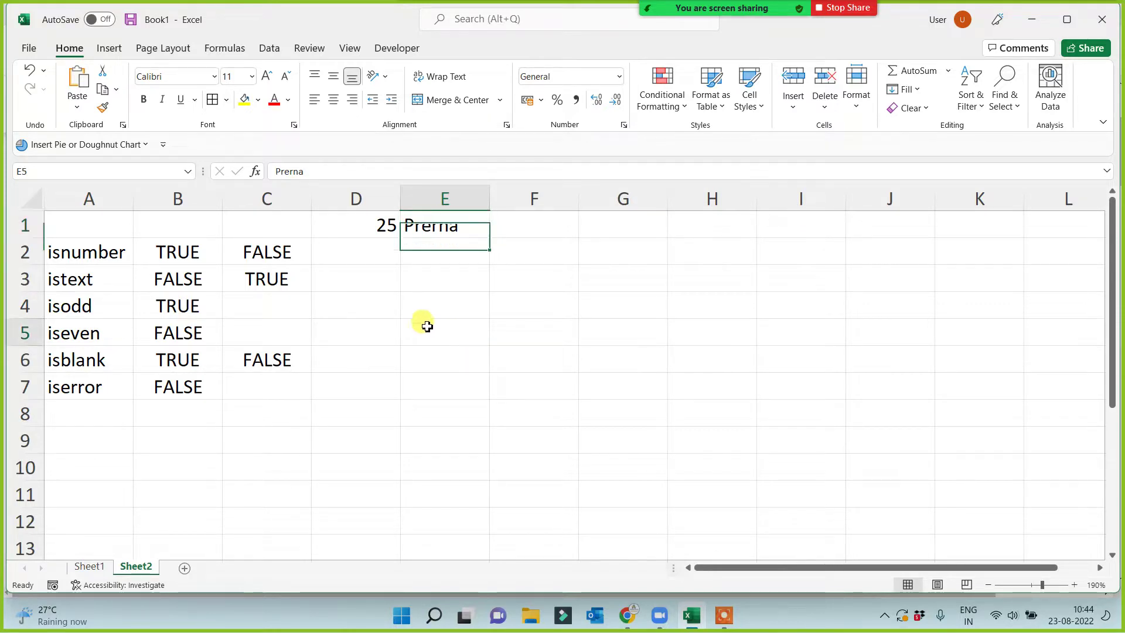
type("=")
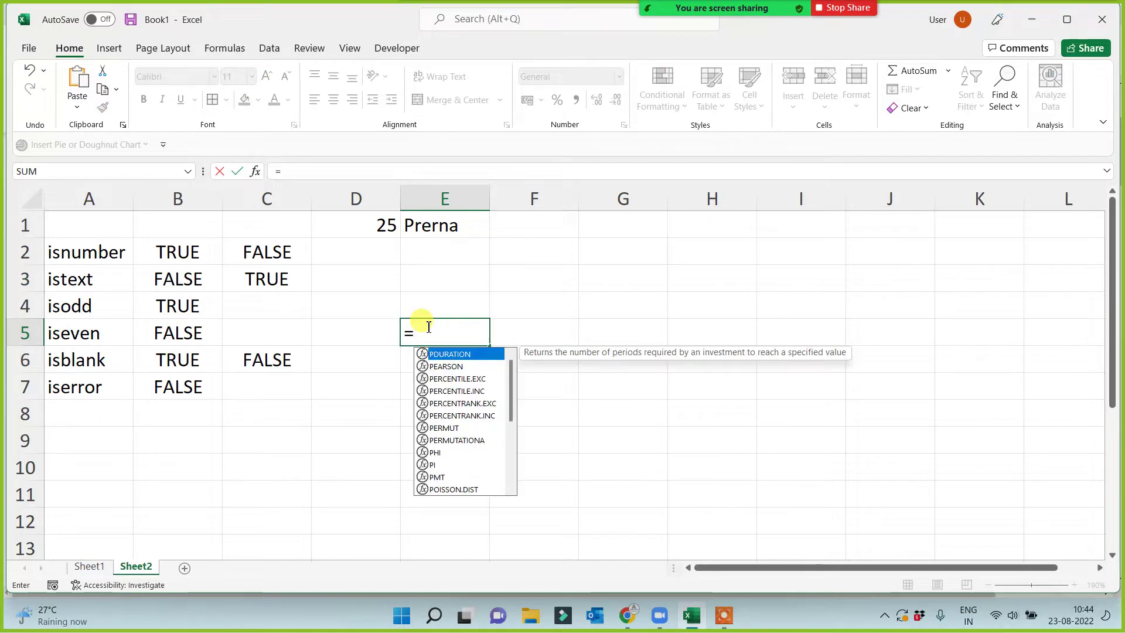
type("prerna")
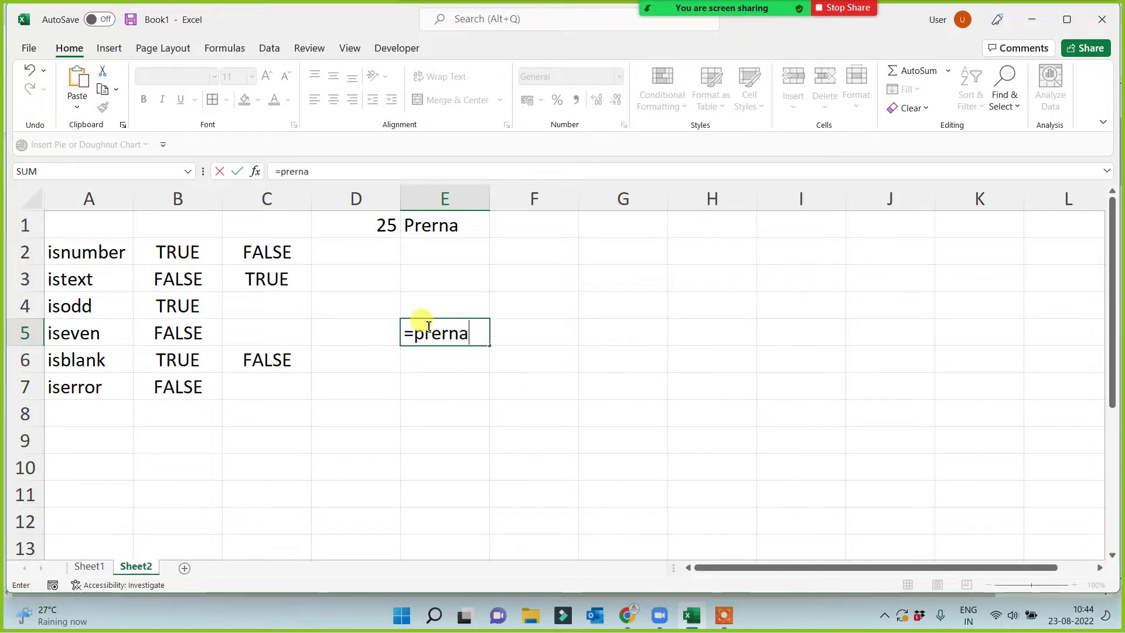
type("-mi")
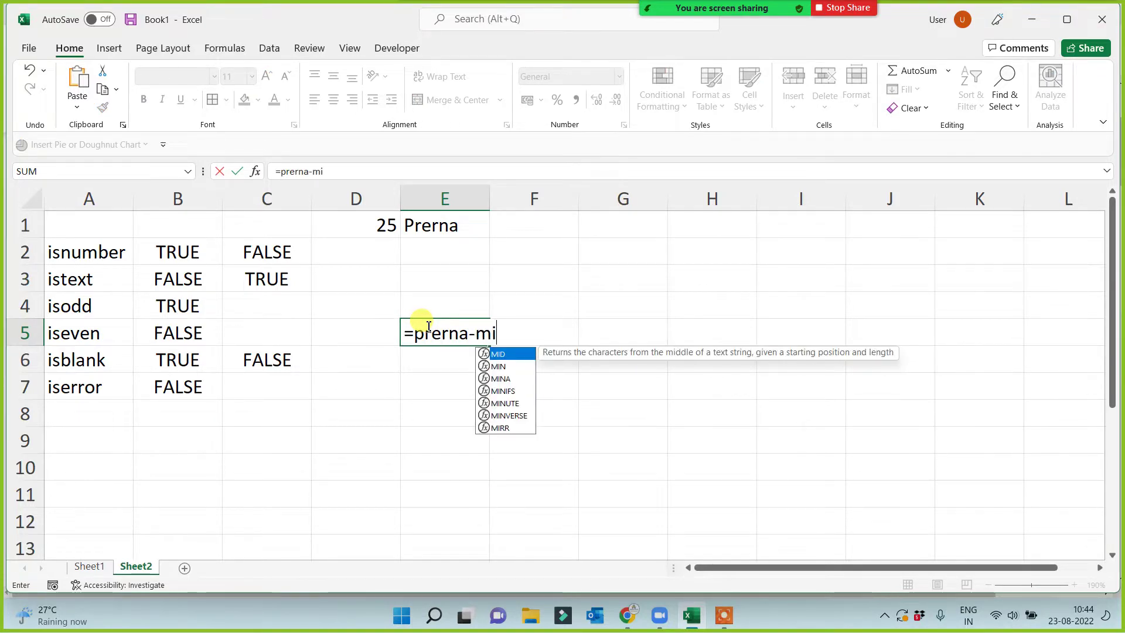
type("nakshi")
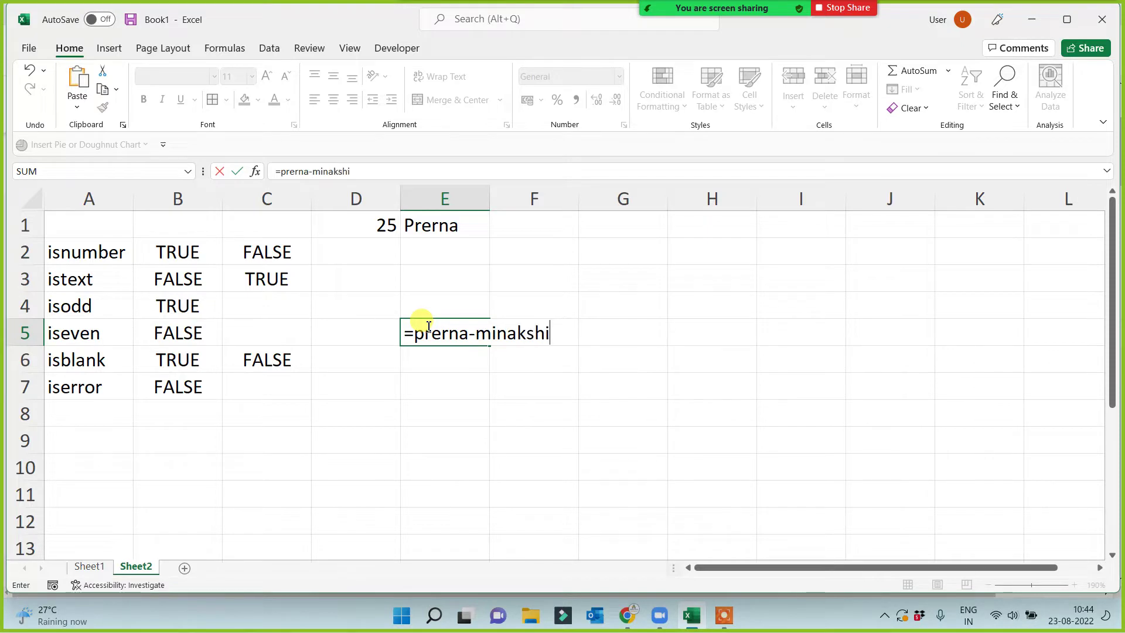
type("*mahesh")
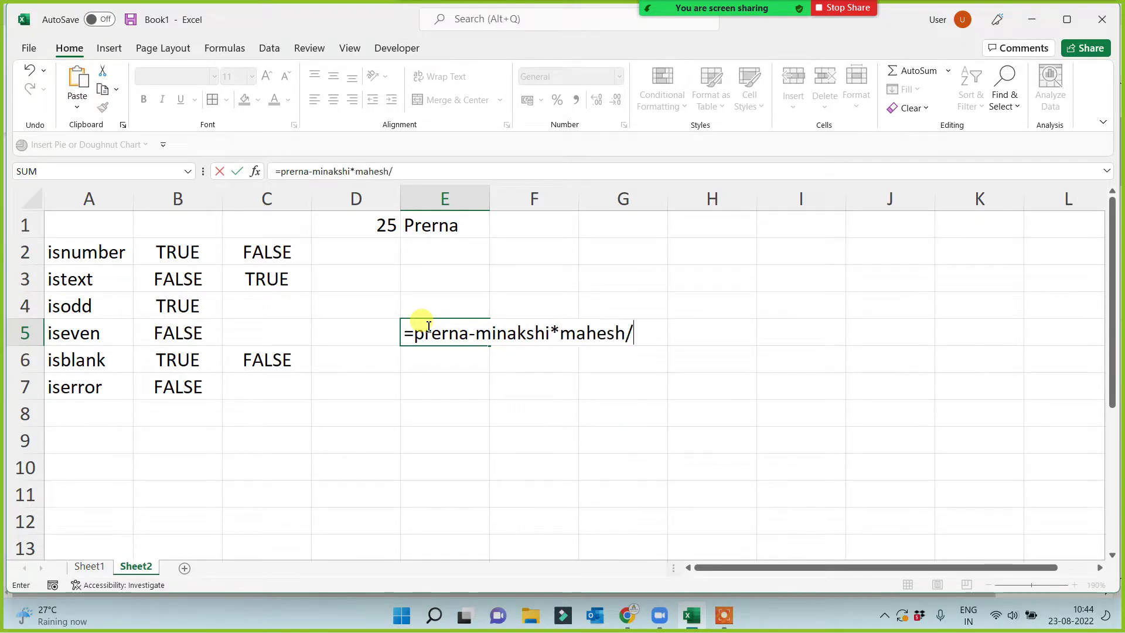
type("/amdeep")
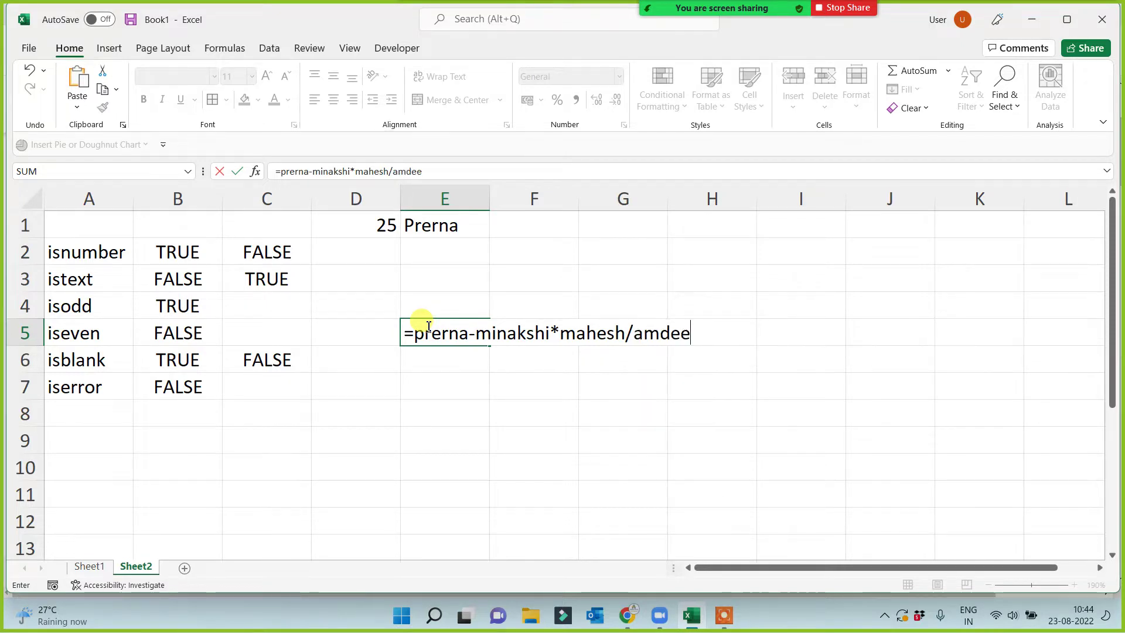
key("BackSpace")
key("BackSpace")
key("BackSpace")
key("BackSpace")
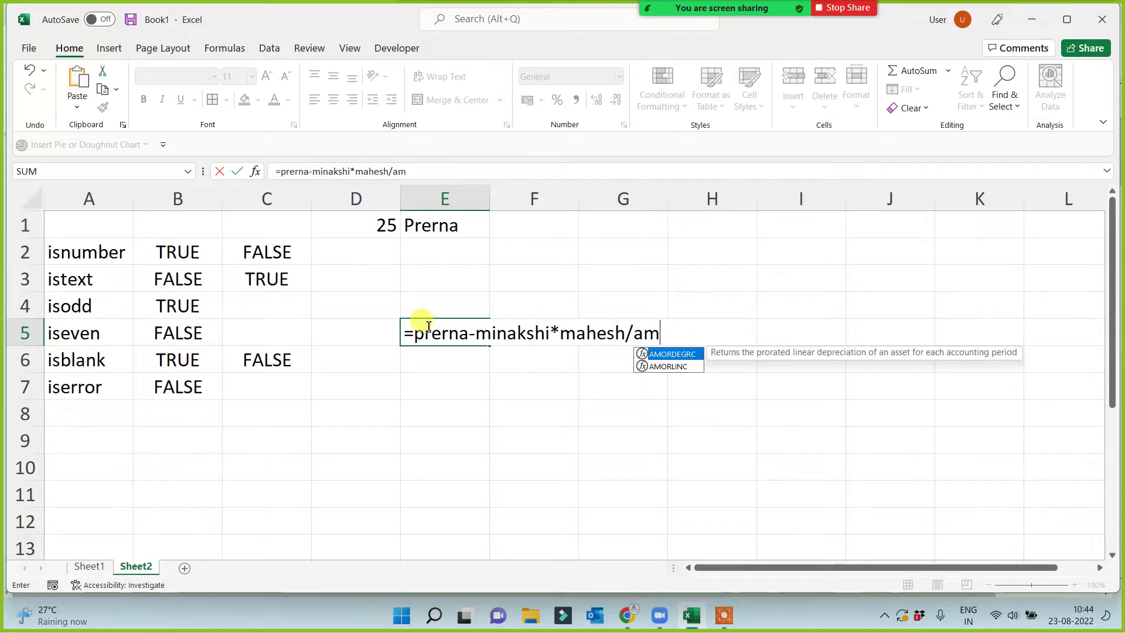
type("ardeep")
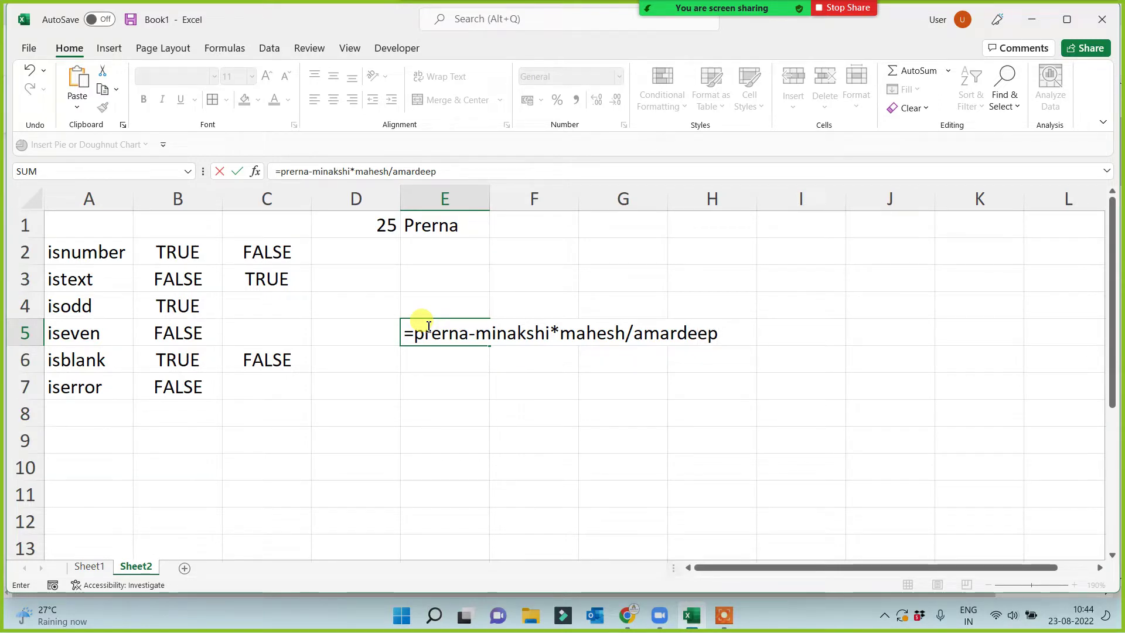
key("Return")
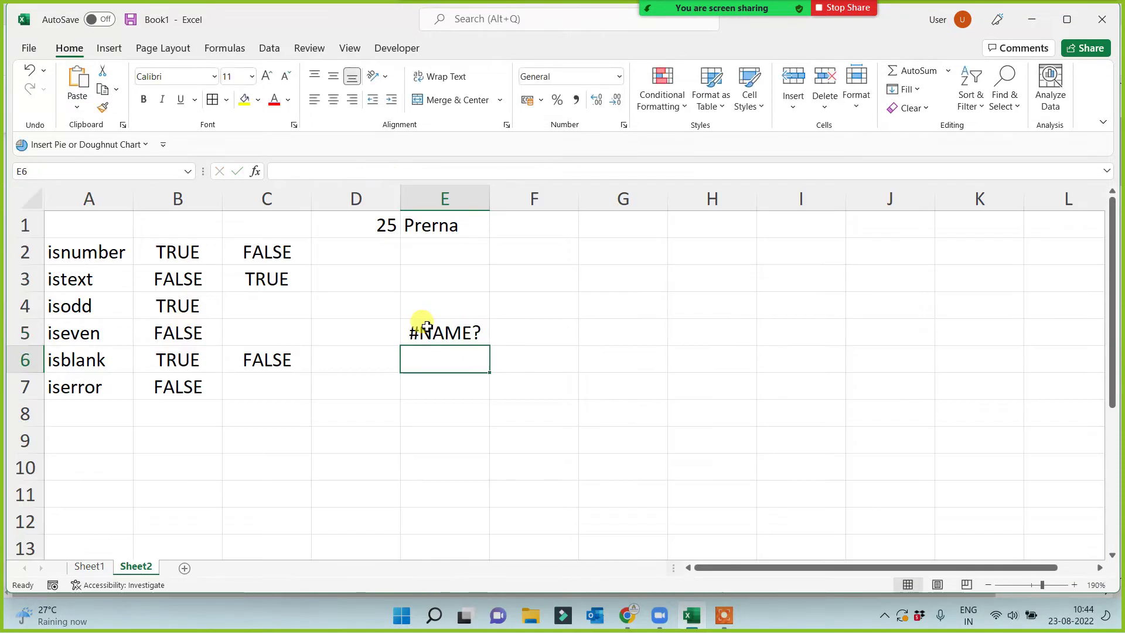
Inspect the #NAME? error in E5 alongside cells E6 and E7.
left_click(427, 329)
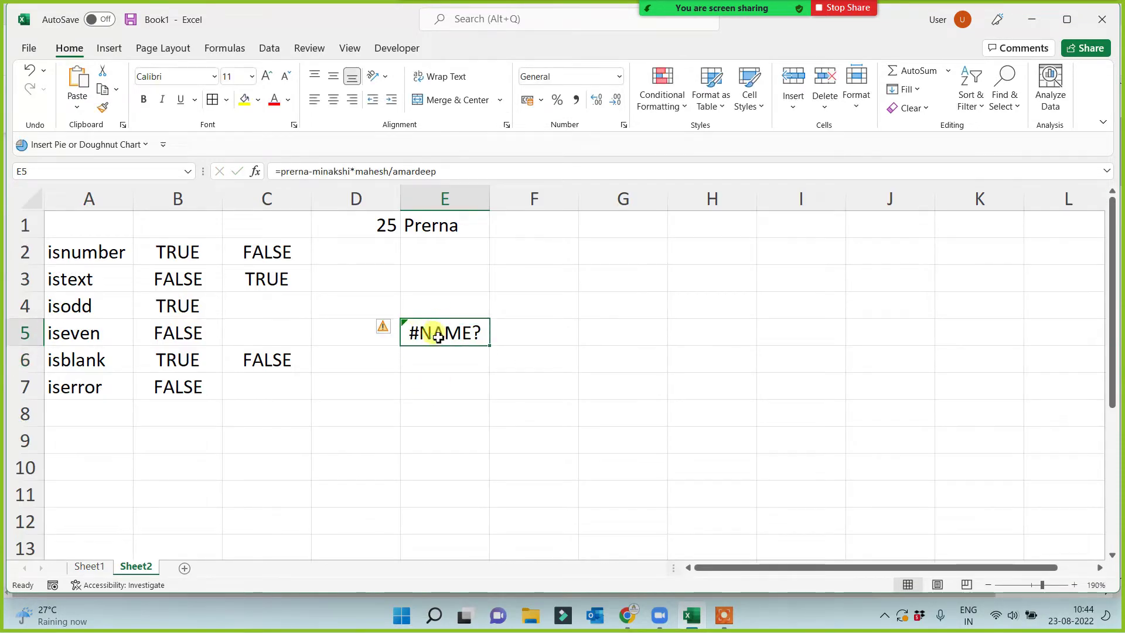
left_click(457, 368)
left_click(459, 385)
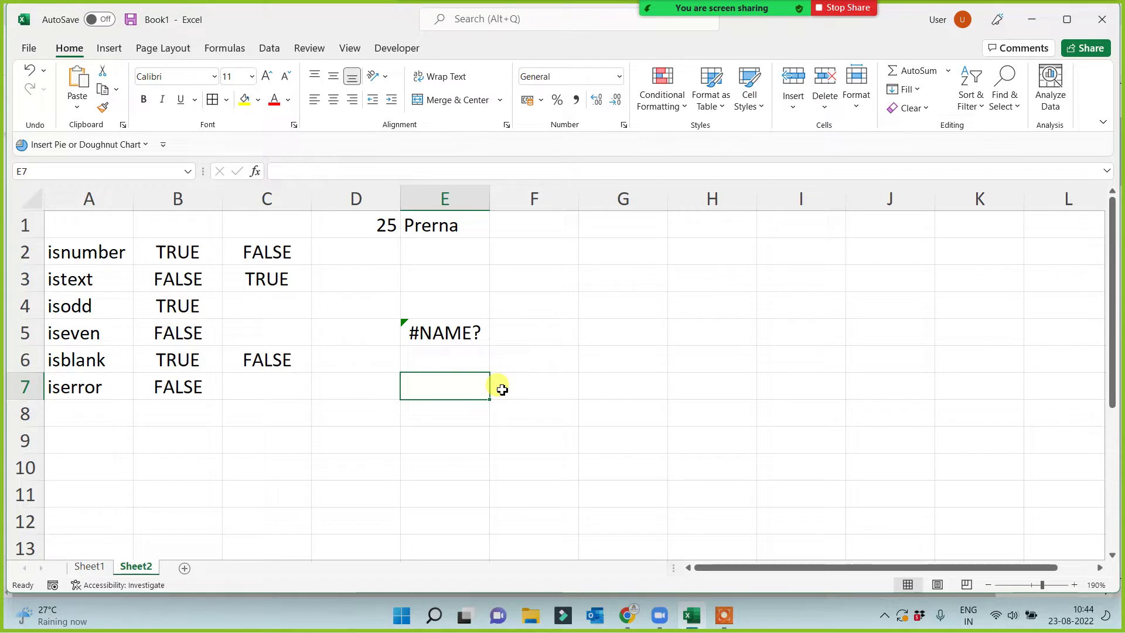
left_click(465, 338)
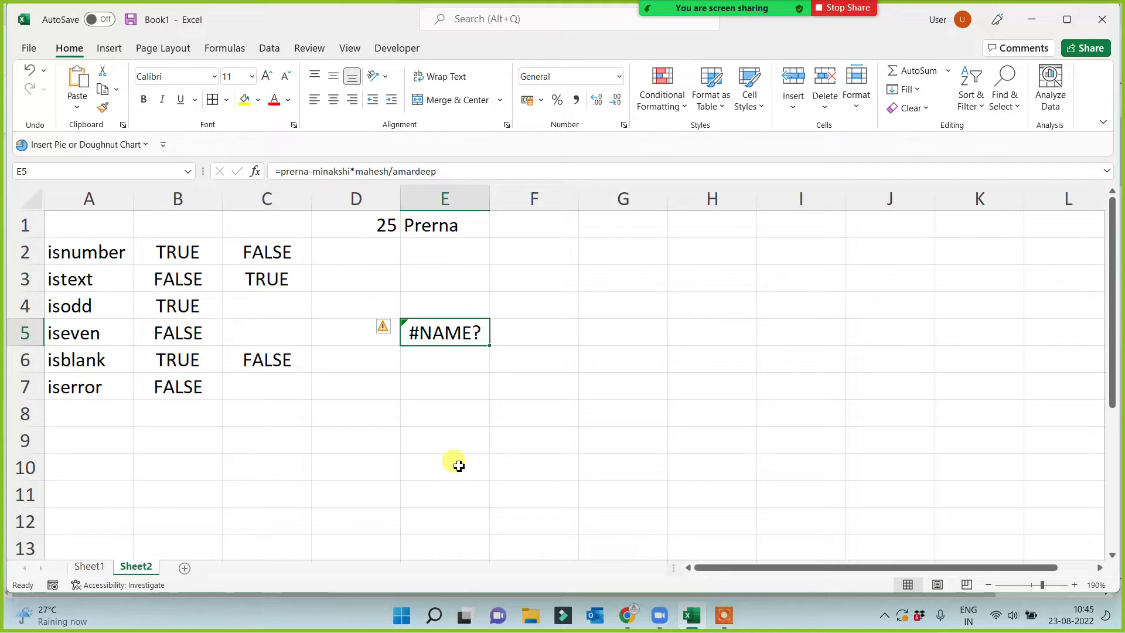
left_click(434, 381)
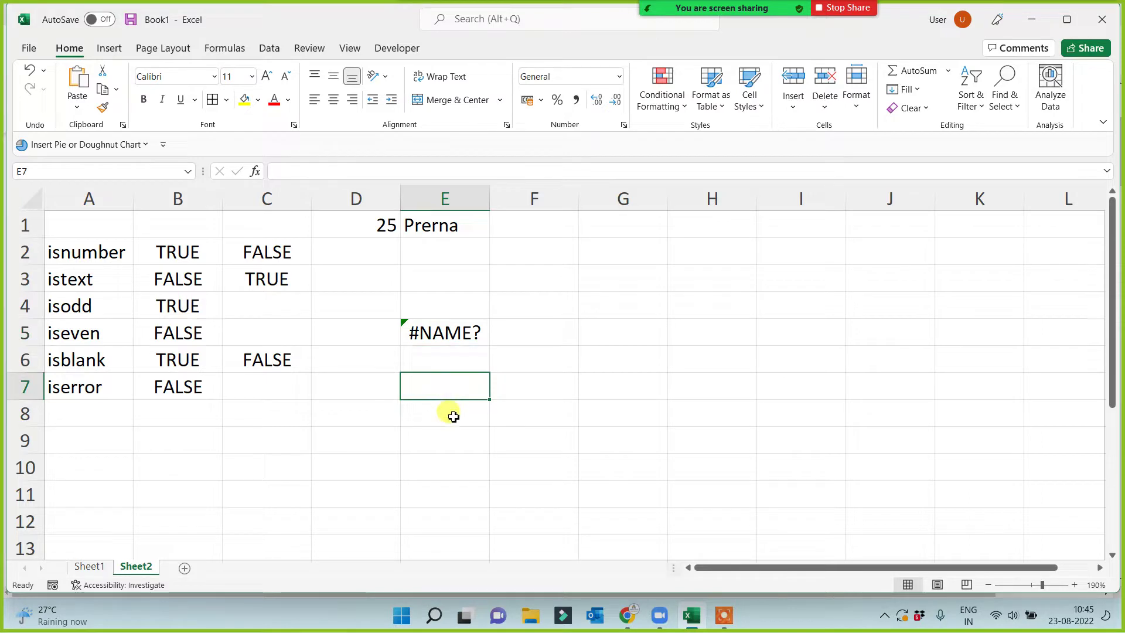
left_click(725, 620)
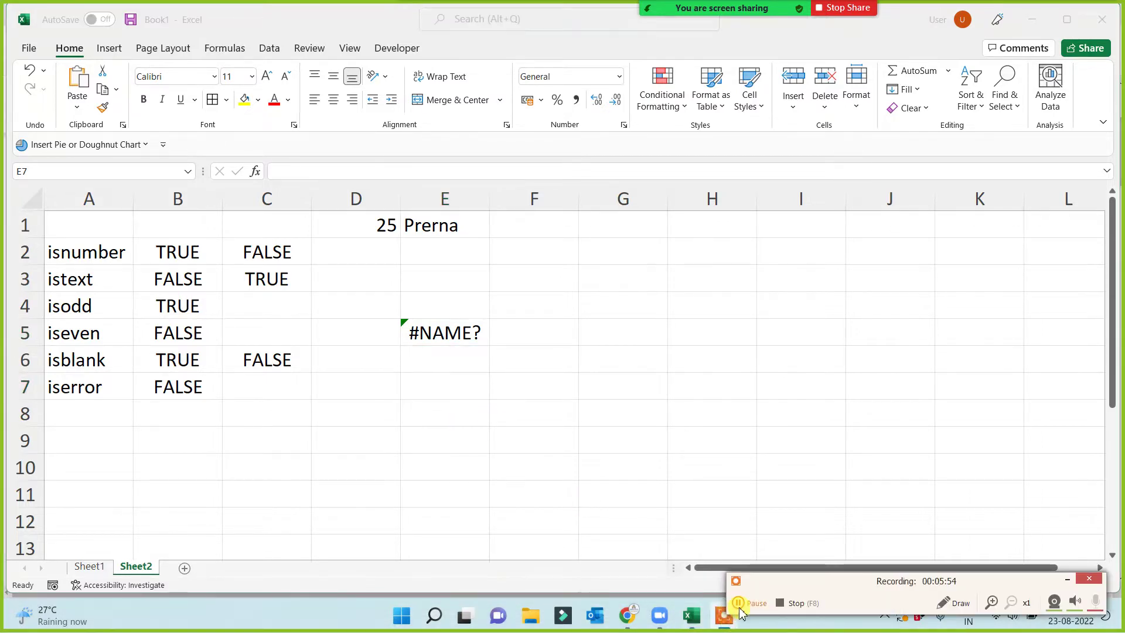
left_click(472, 390)
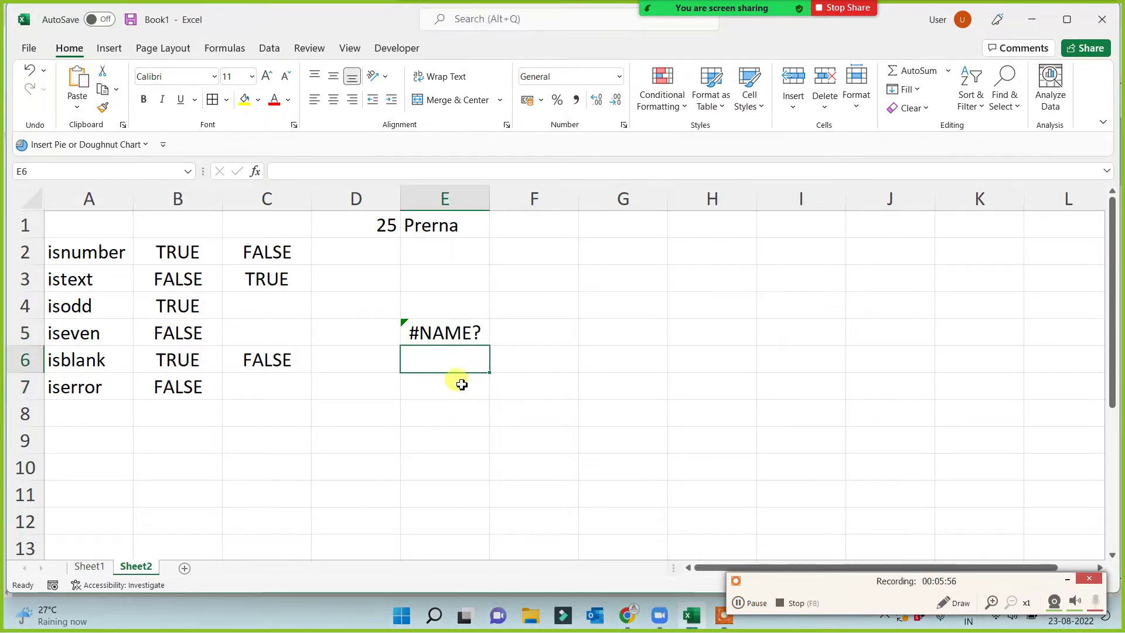
left_click(454, 383)
type("=")
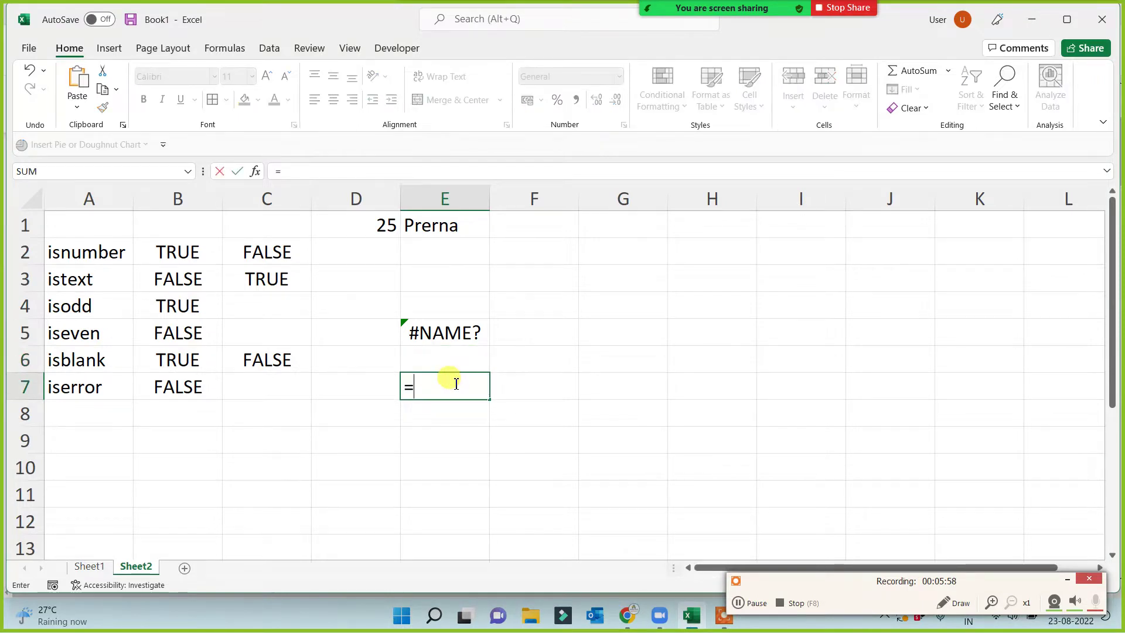
type("isodd")
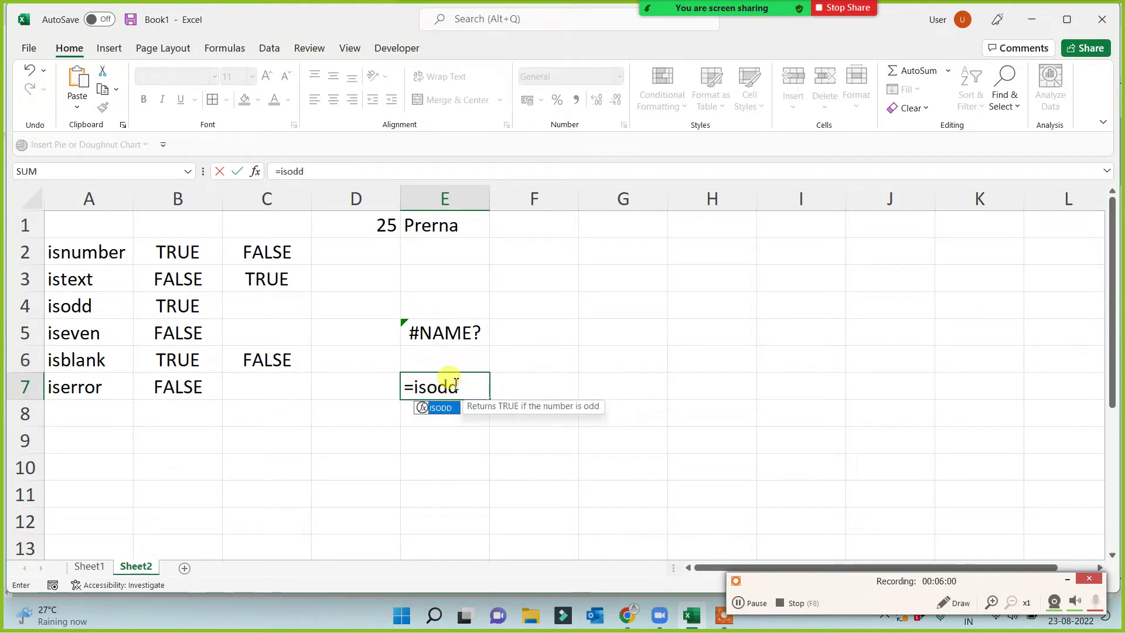
type("(")
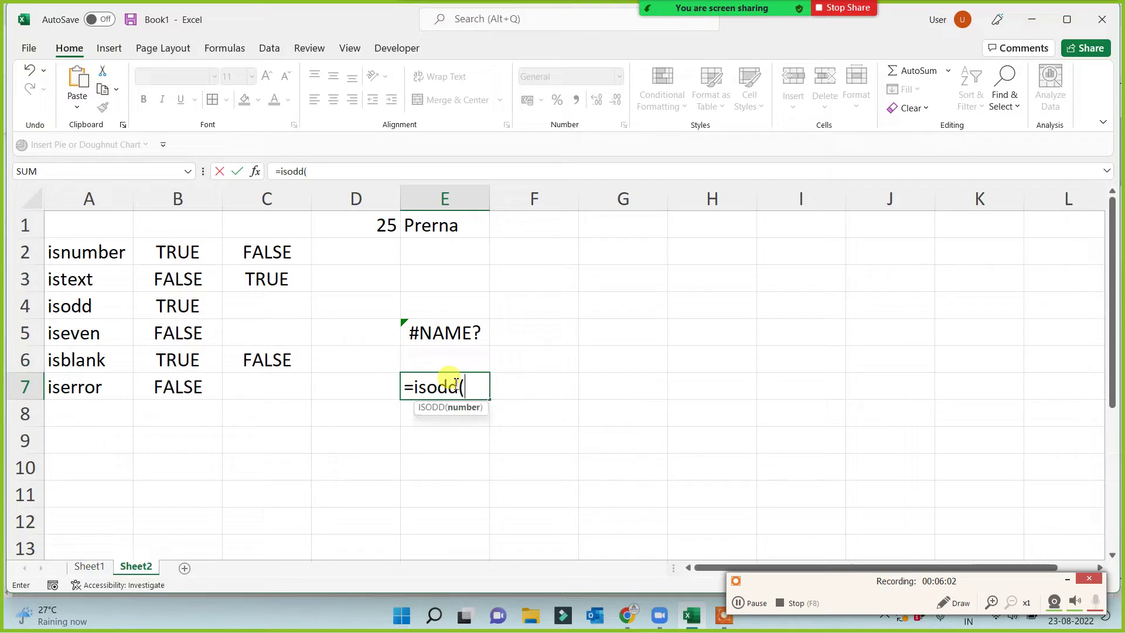
type("Ten)")
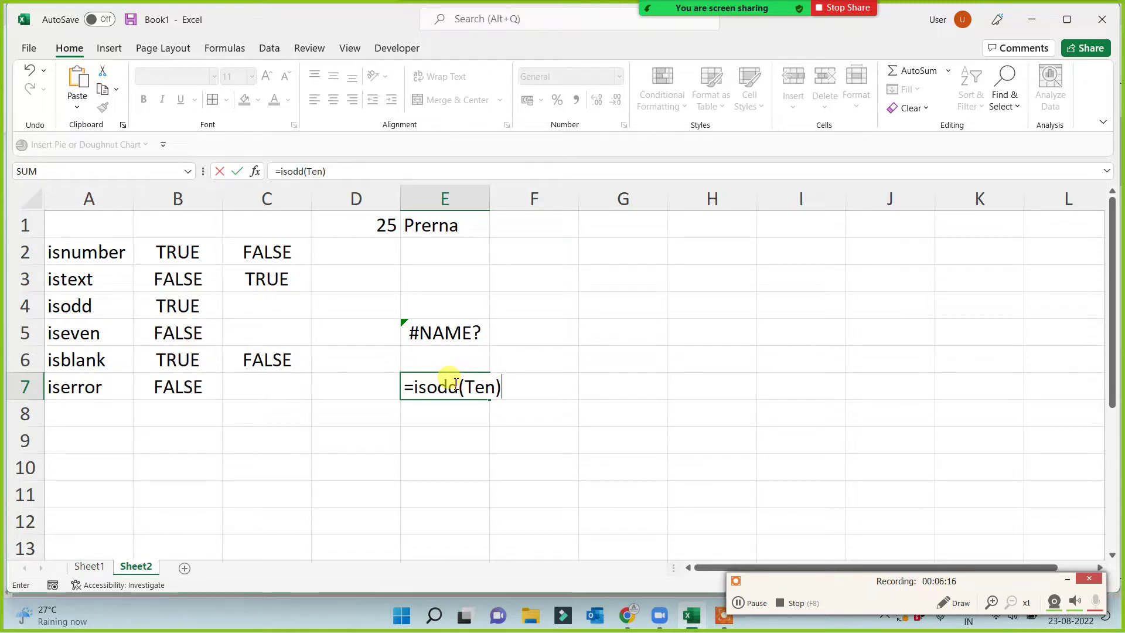
key("Return")
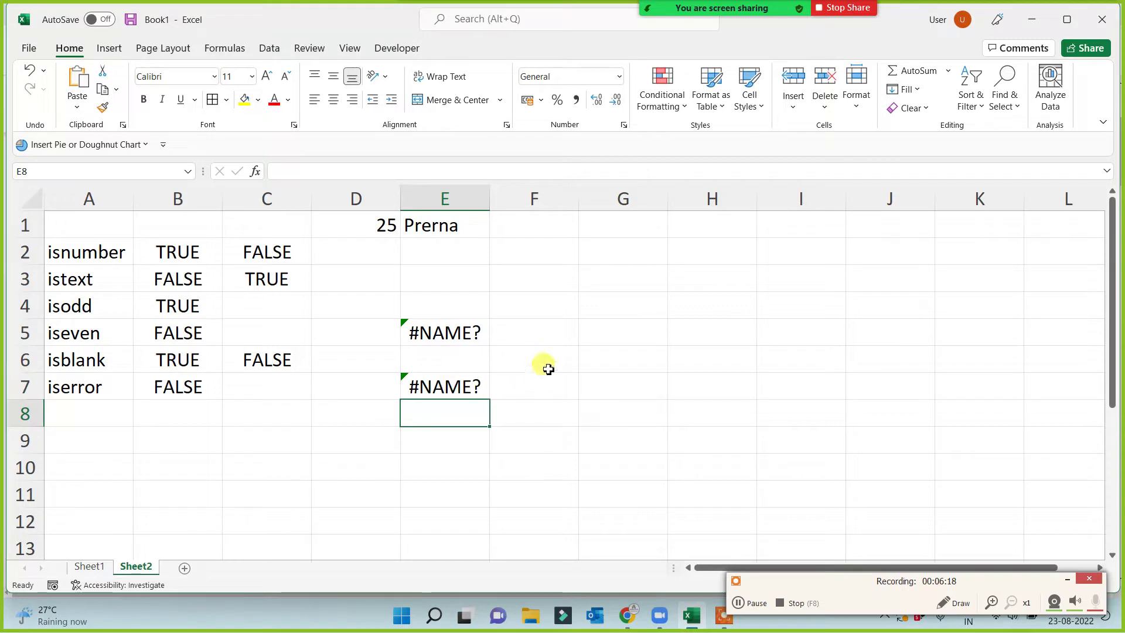
left_click(548, 368)
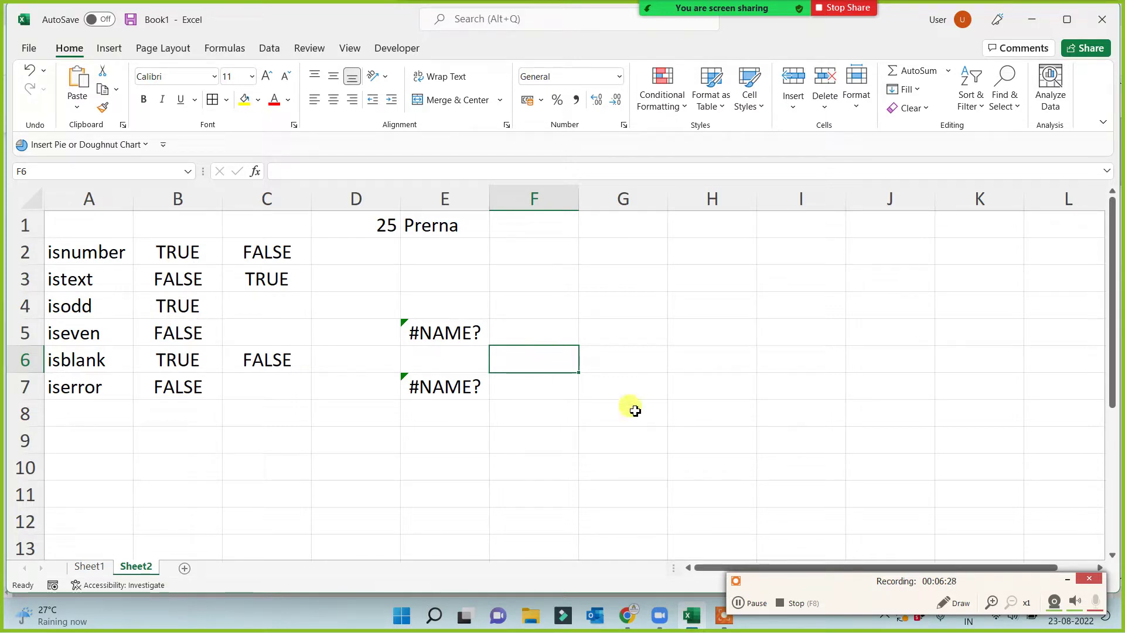
left_click(1065, 579)
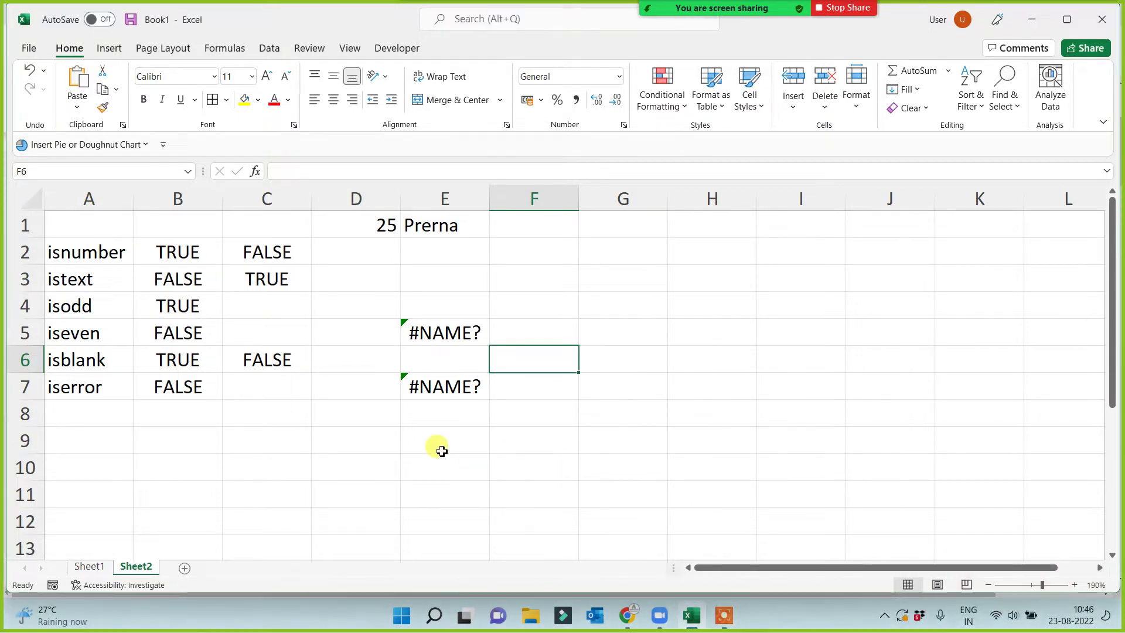
left_click(436, 438)
left_click_drag(444, 279, 444, 467)
left_click(678, 405)
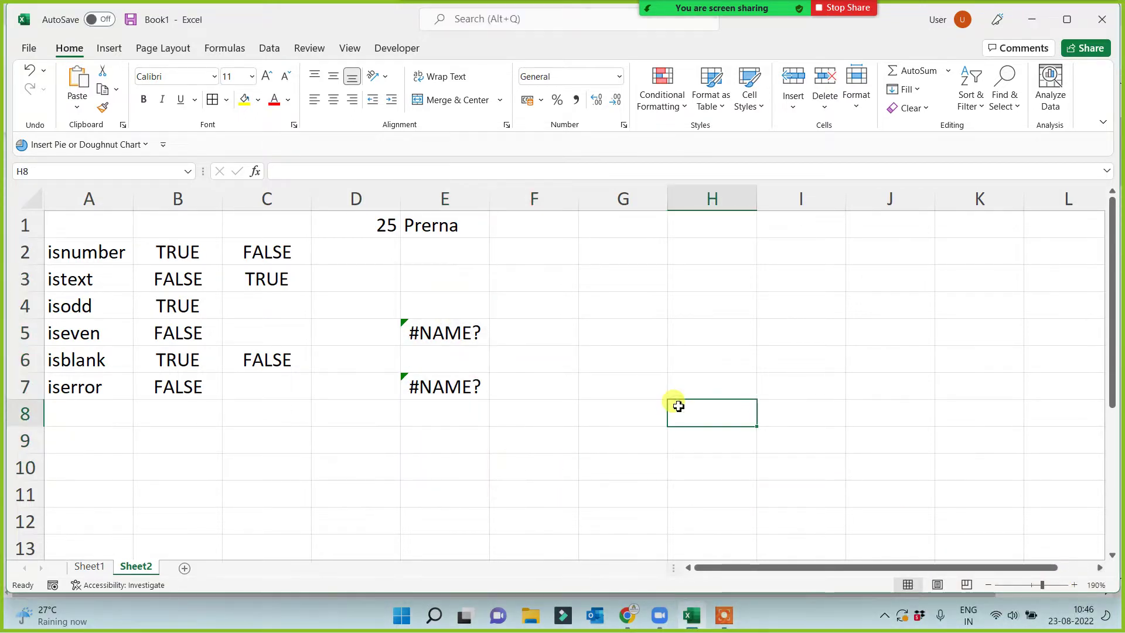
left_click(438, 390)
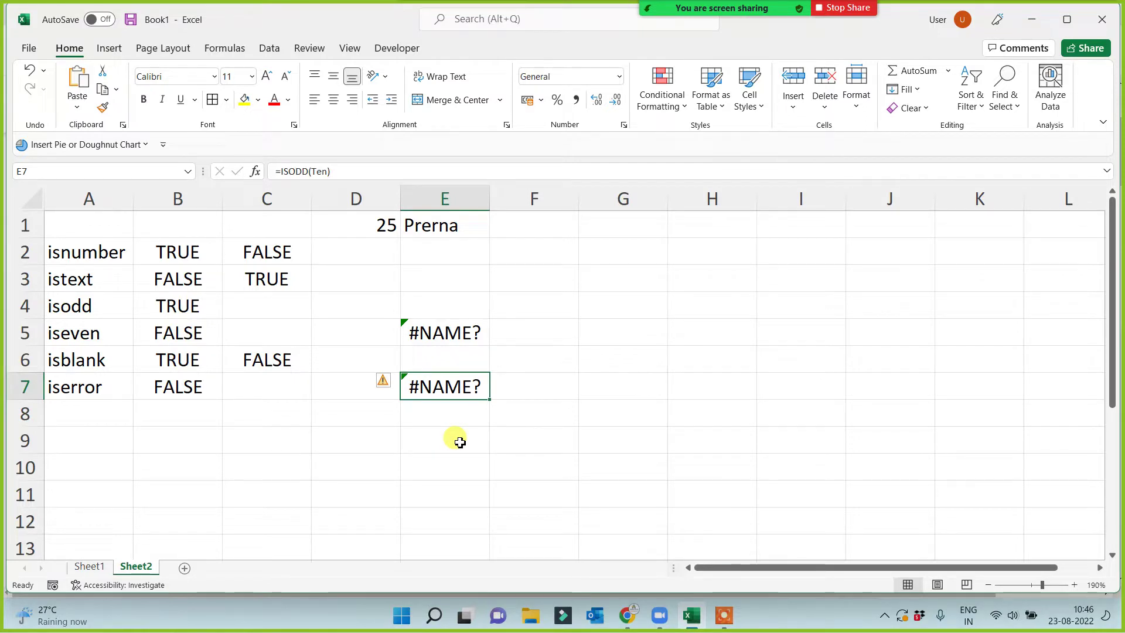
left_click(443, 436)
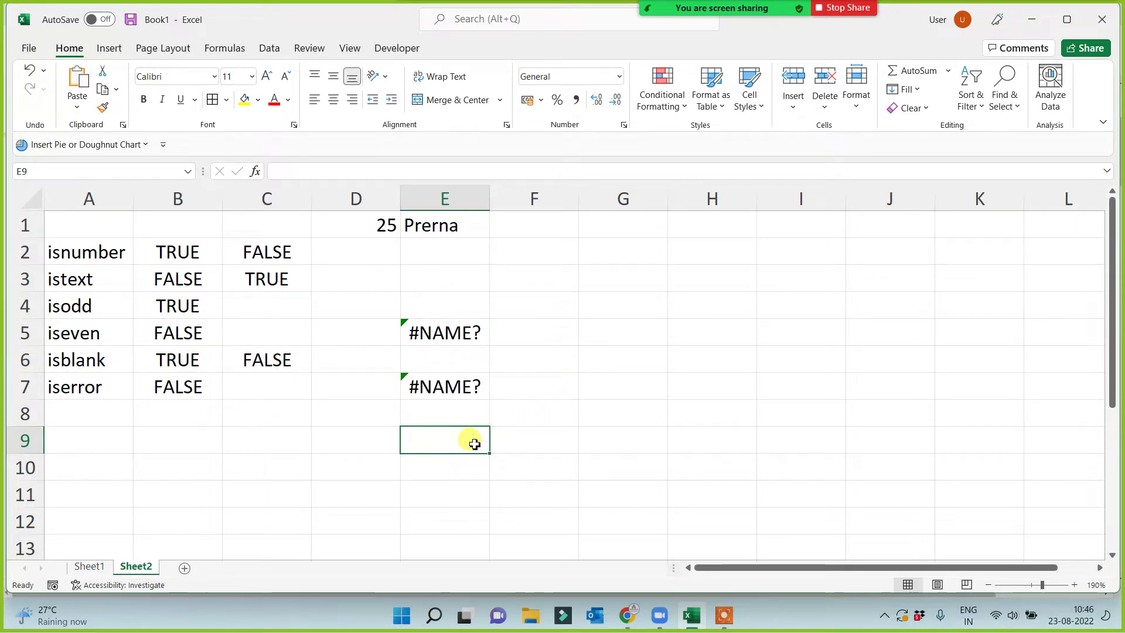
left_click(271, 390)
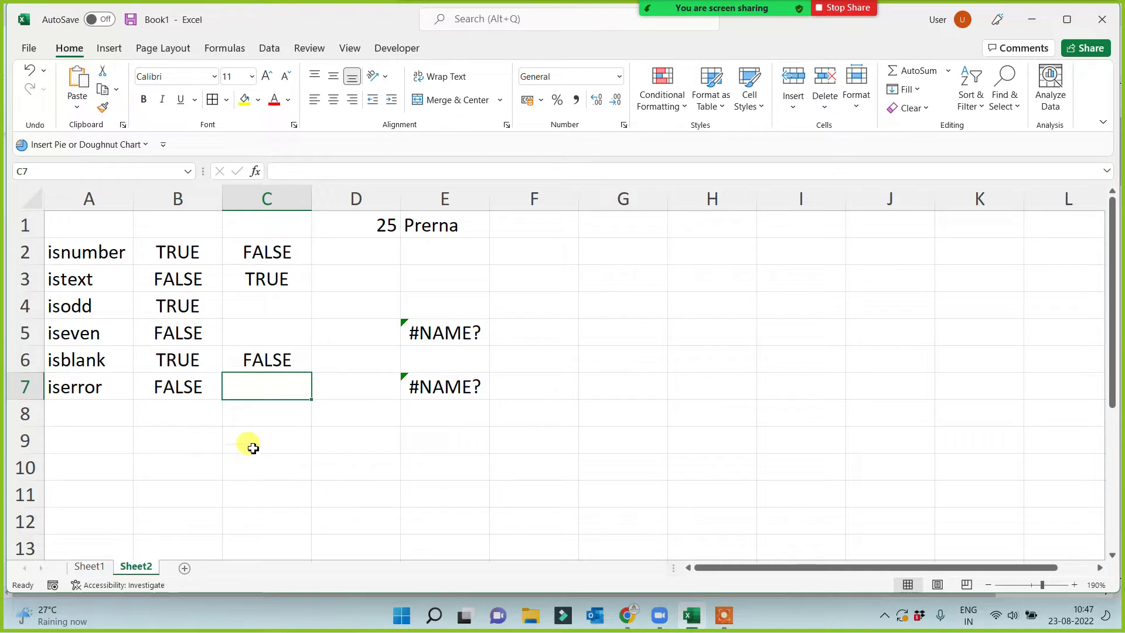
left_click(441, 333)
left_click(444, 385)
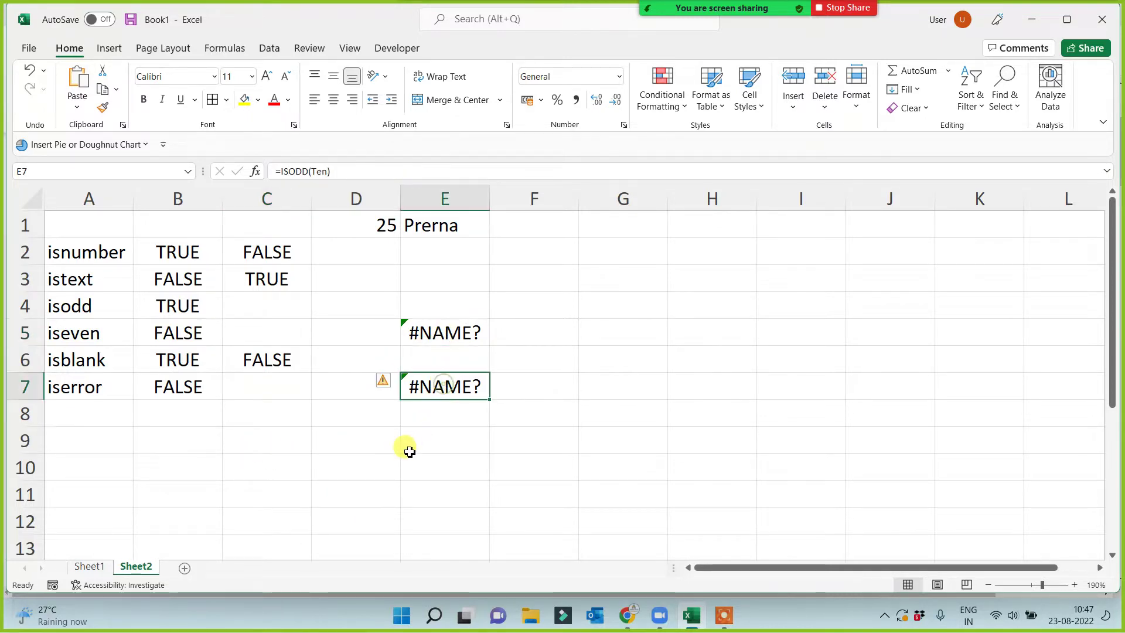
left_click(375, 231)
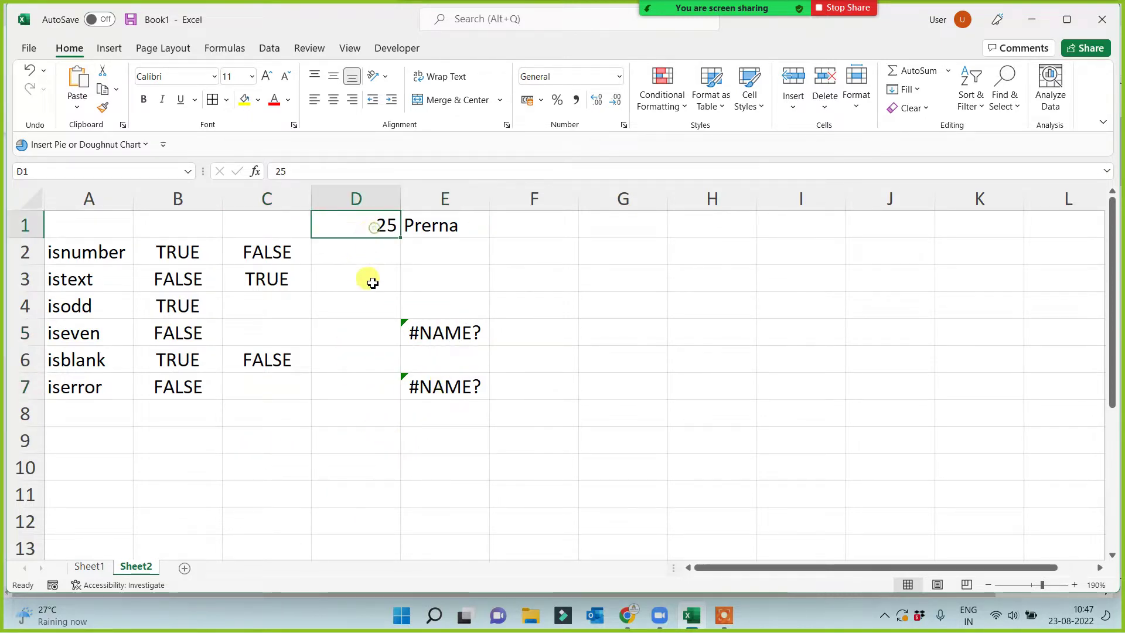
left_click(342, 395)
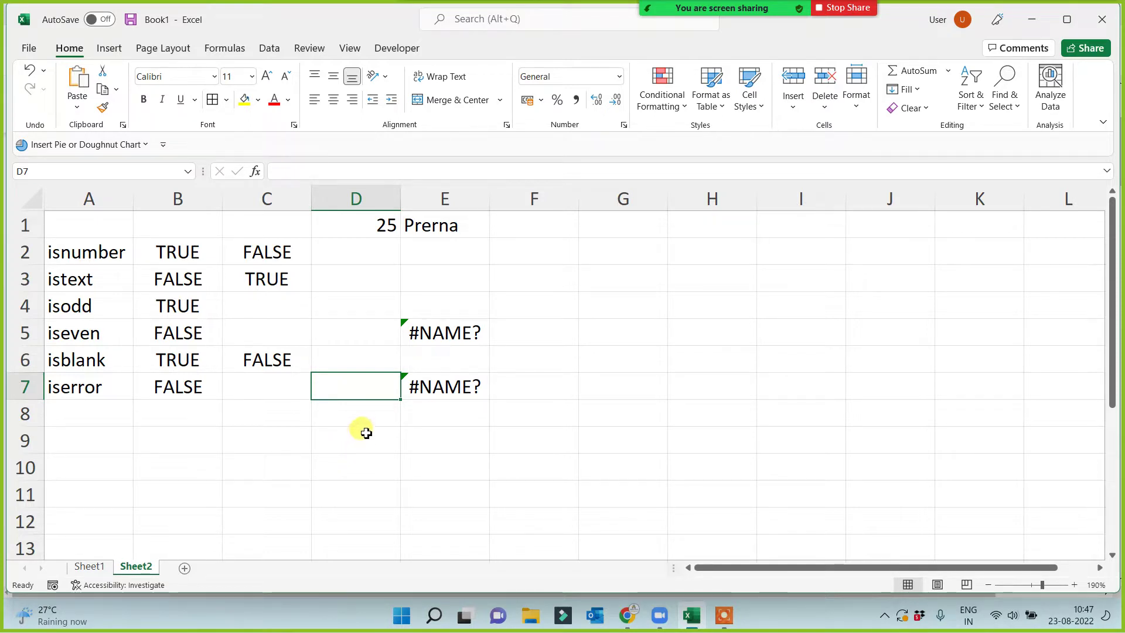
left_click(235, 420)
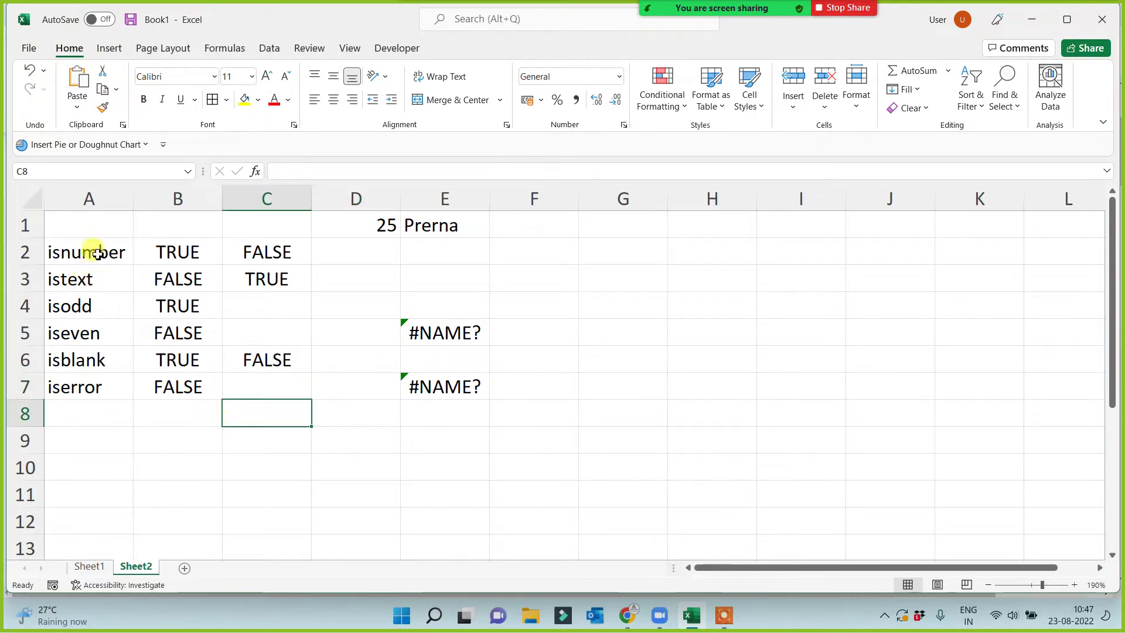
left_click_drag(98, 253, 90, 389)
left_click(300, 461)
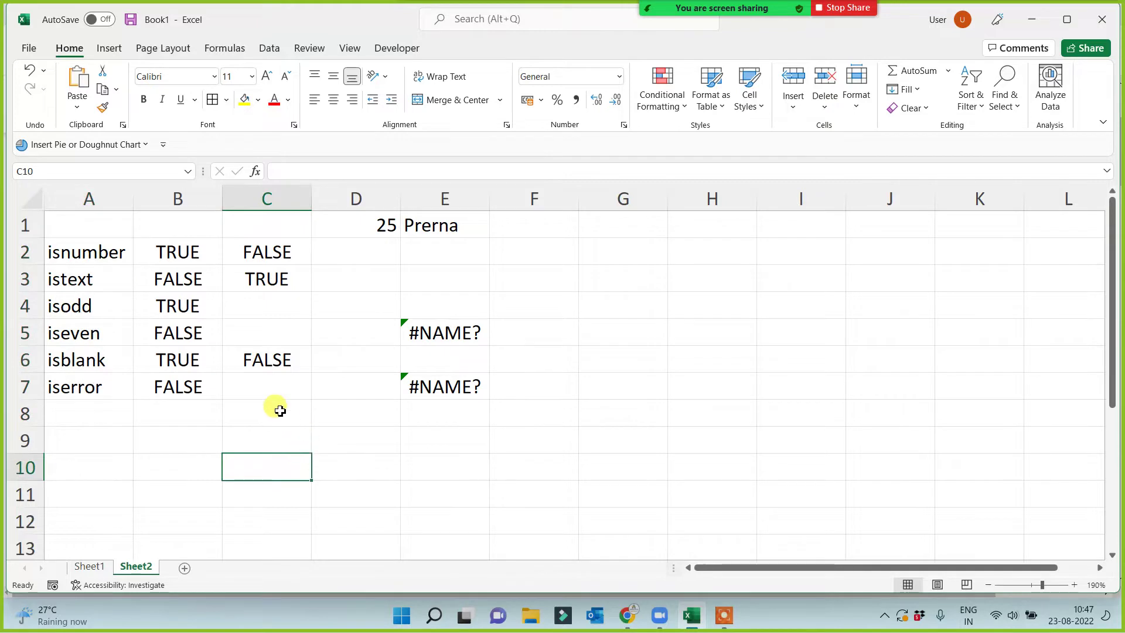
left_click(275, 389)
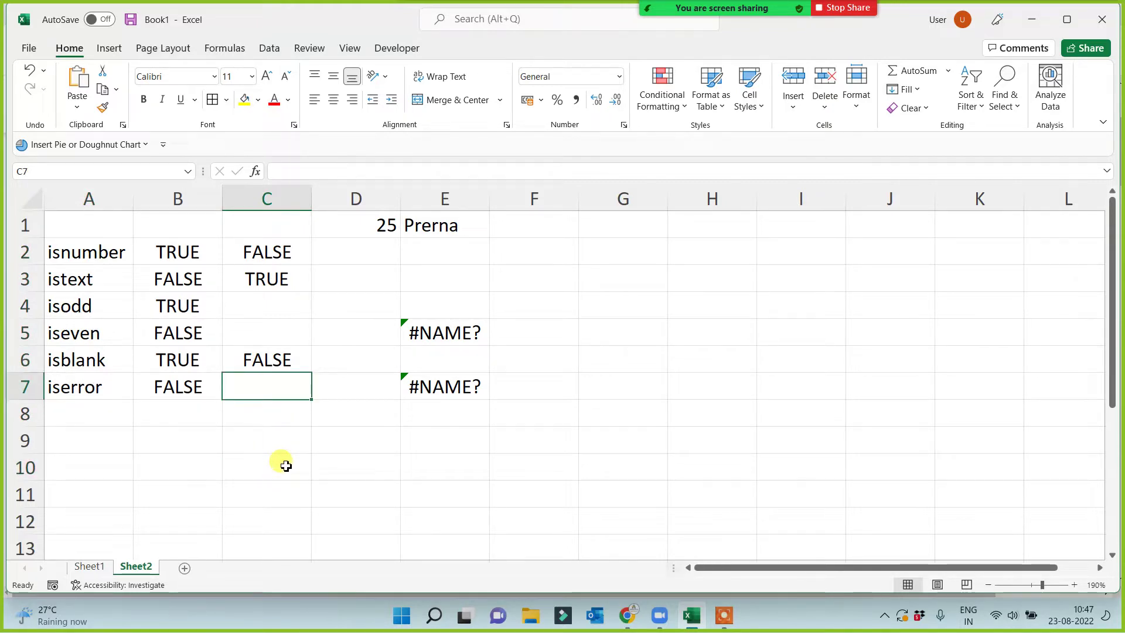
left_click(372, 476)
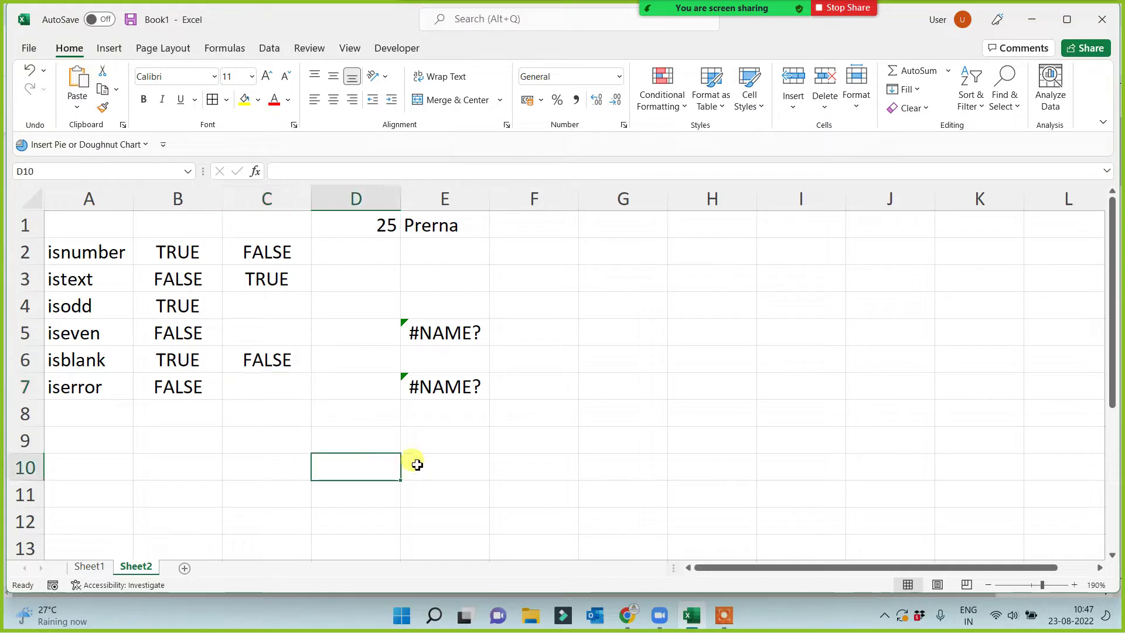
left_click(439, 449)
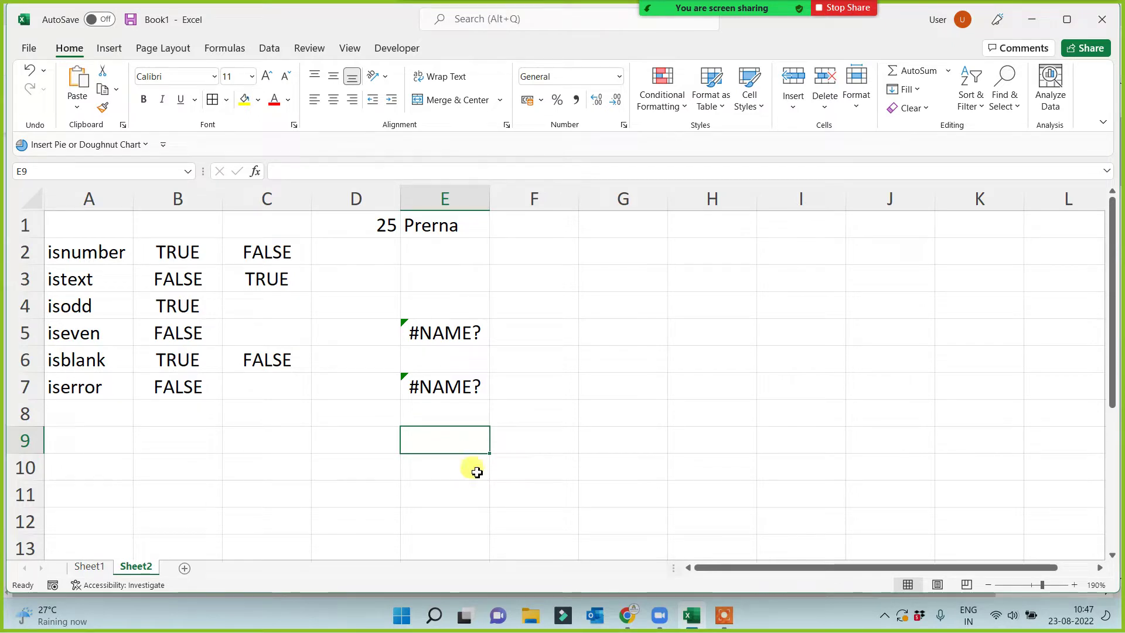
Fill the label cells A2:A7 with yellow.
left_click_drag(69, 252, 57, 384)
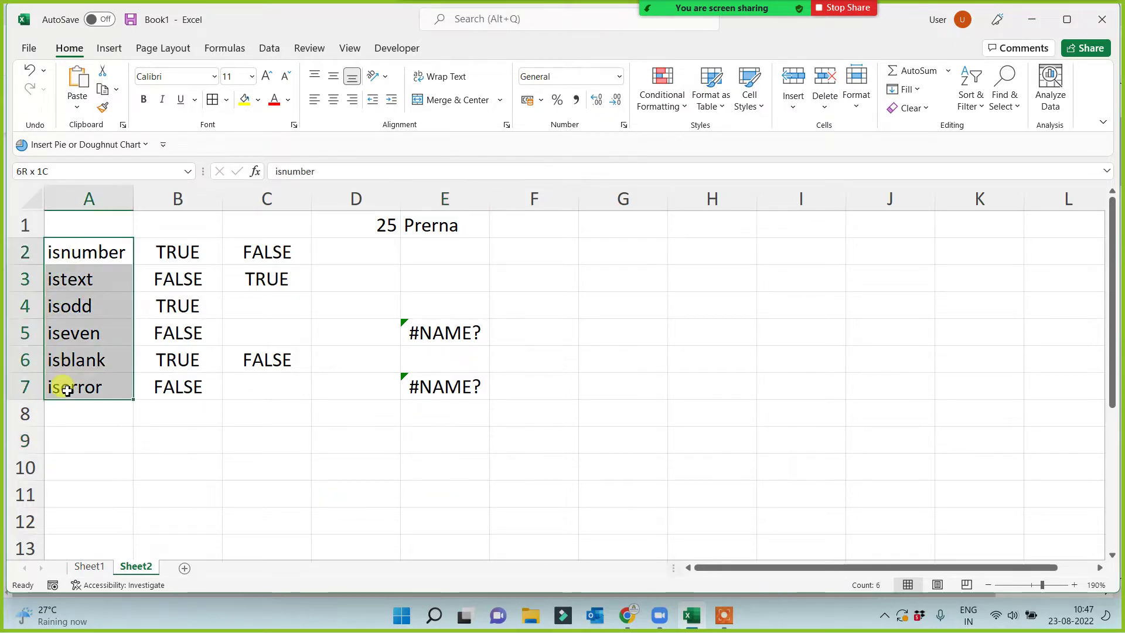
left_click(243, 100)
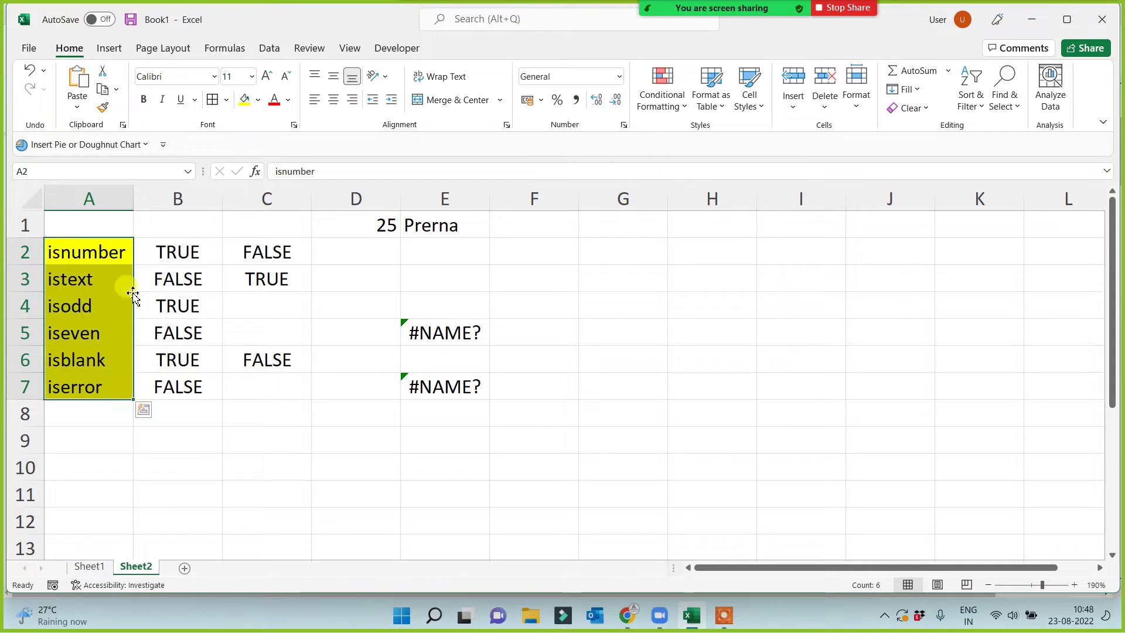
left_click(87, 252)
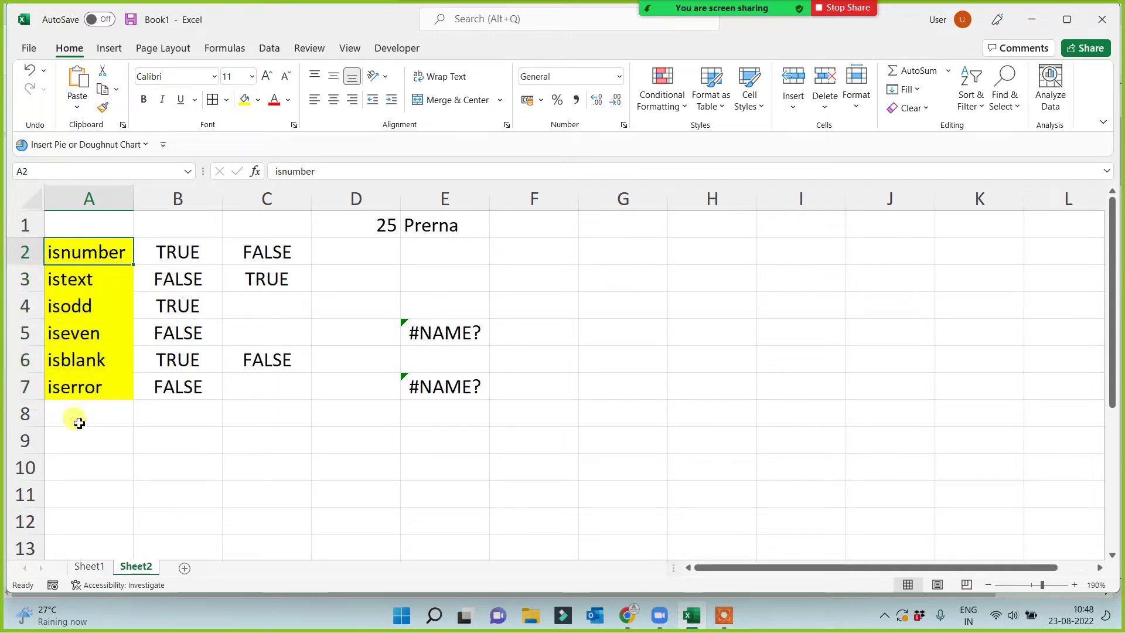
Review D1, the B2:B7 results and the formulas behind E5 and E7, then reselect A2:A7.
left_click(353, 225)
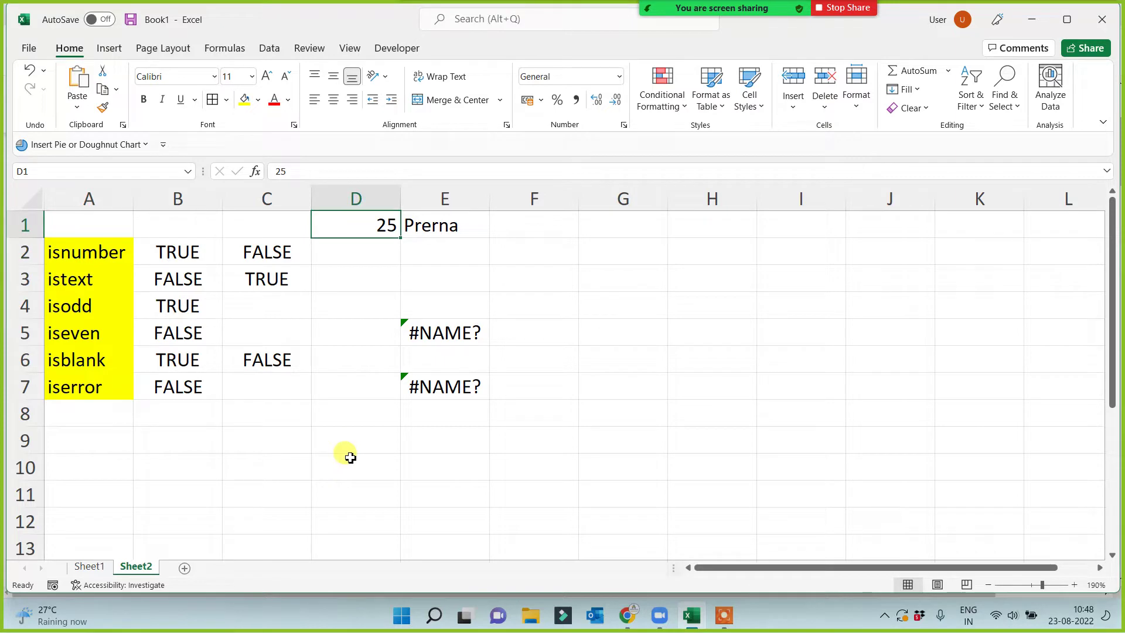
left_click(164, 253)
left_click(163, 389, "shift")
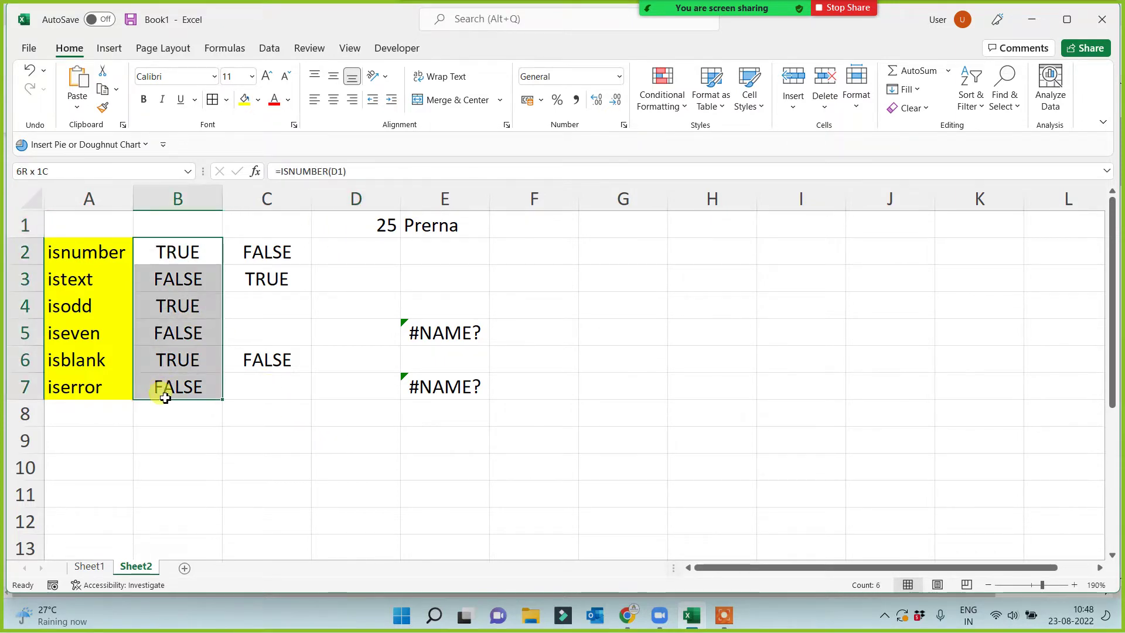
left_click(100, 358)
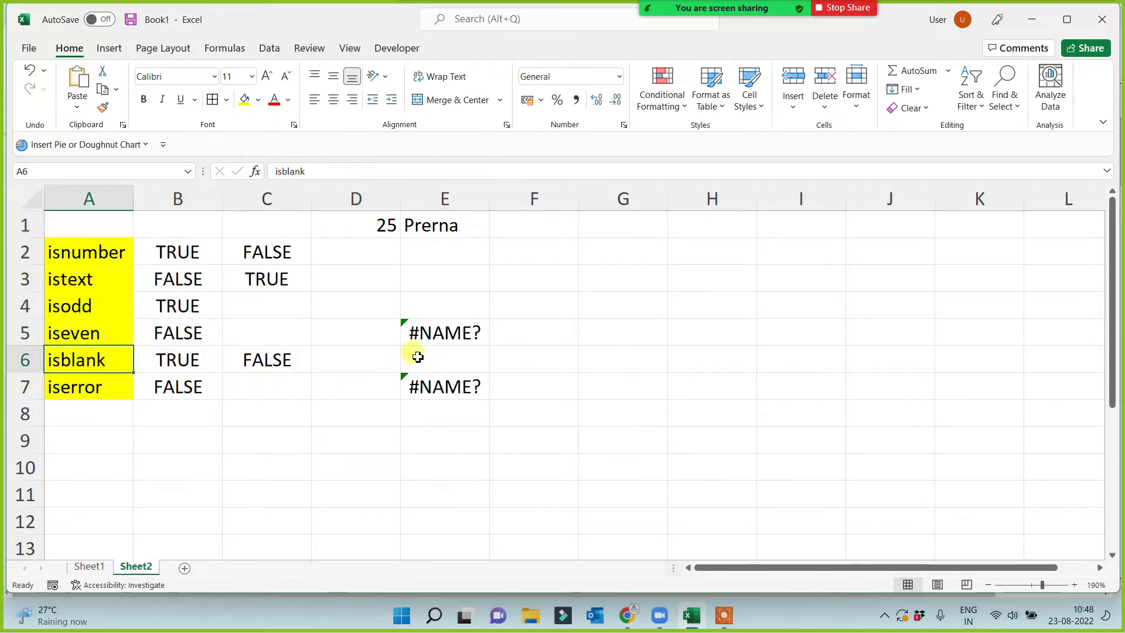
left_click(426, 330)
left_click(440, 395)
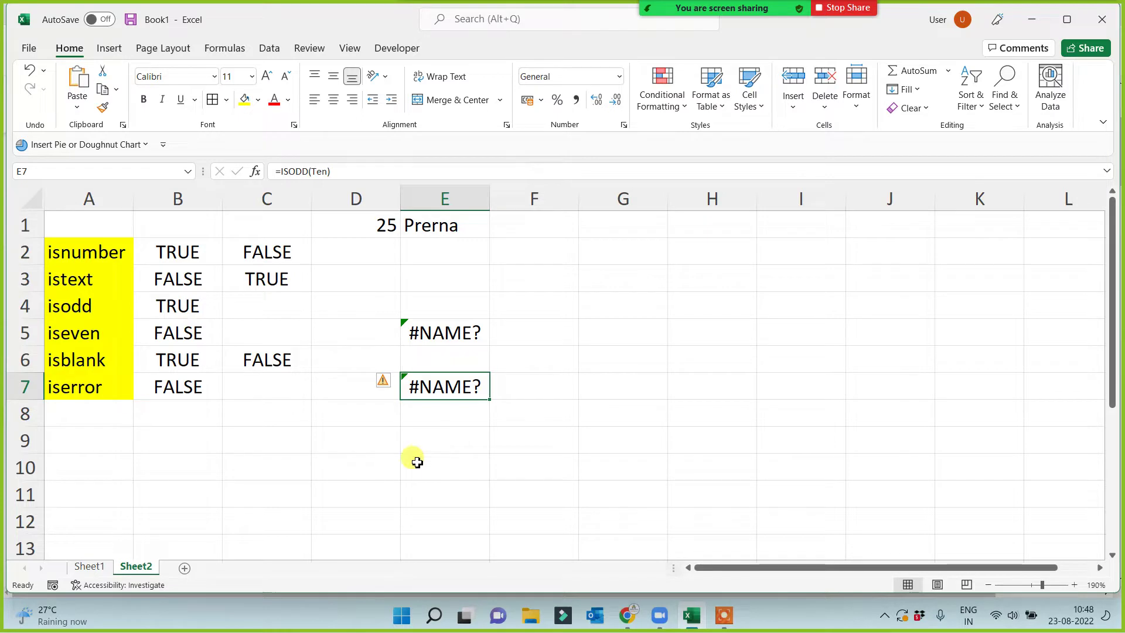
left_click(240, 498)
left_click_drag(88, 251, 85, 384)
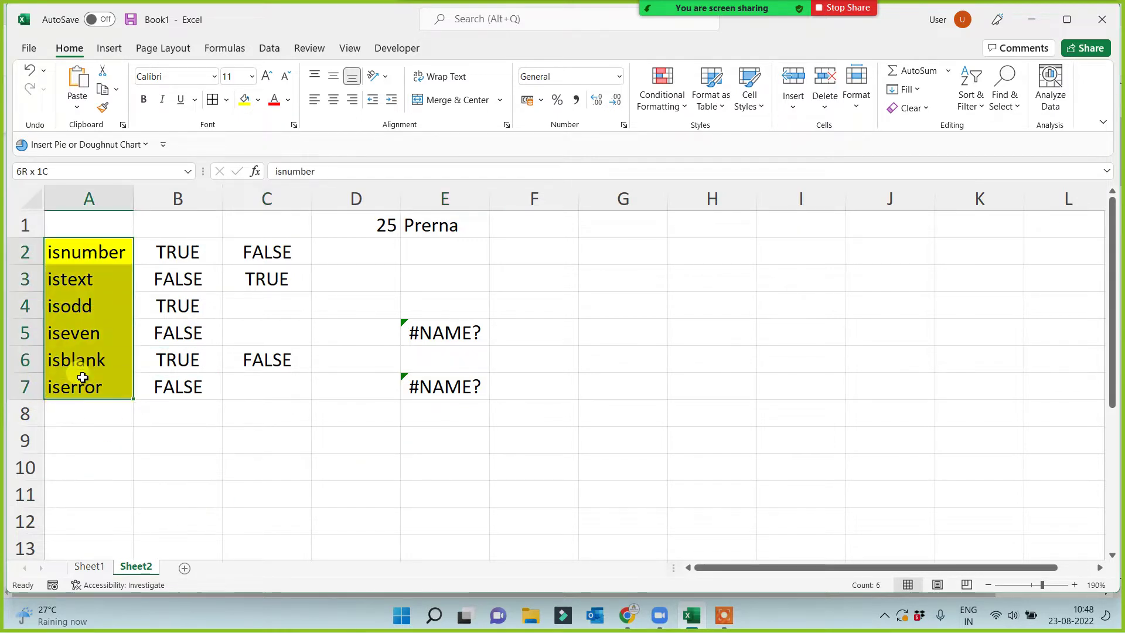
left_click(237, 483)
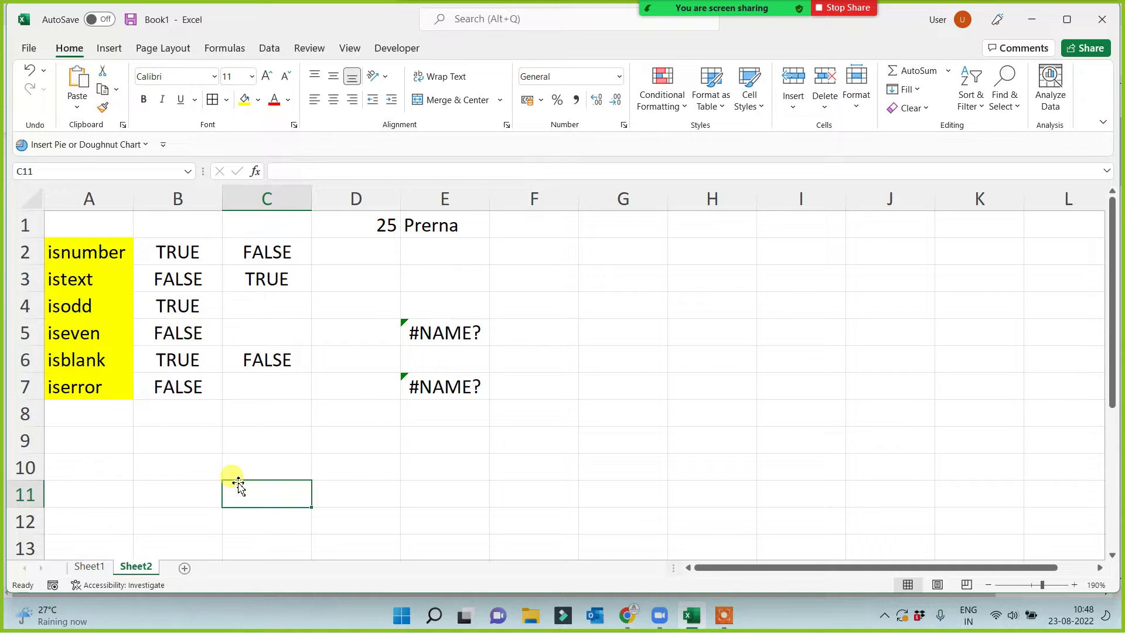
left_click_drag(64, 250, 93, 407)
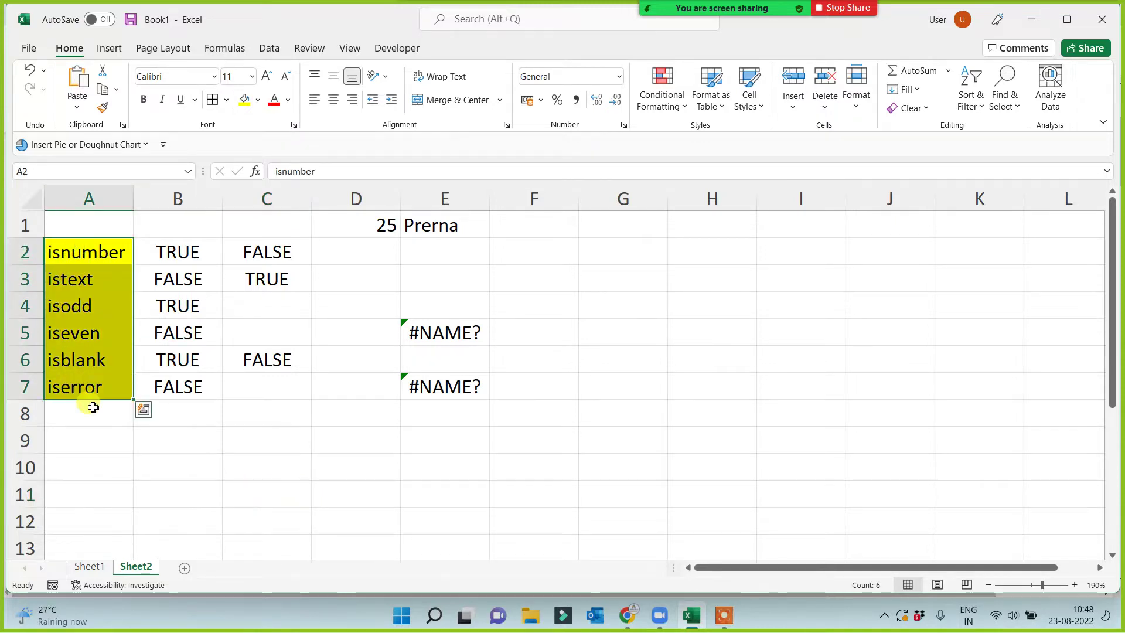
left_click(150, 451)
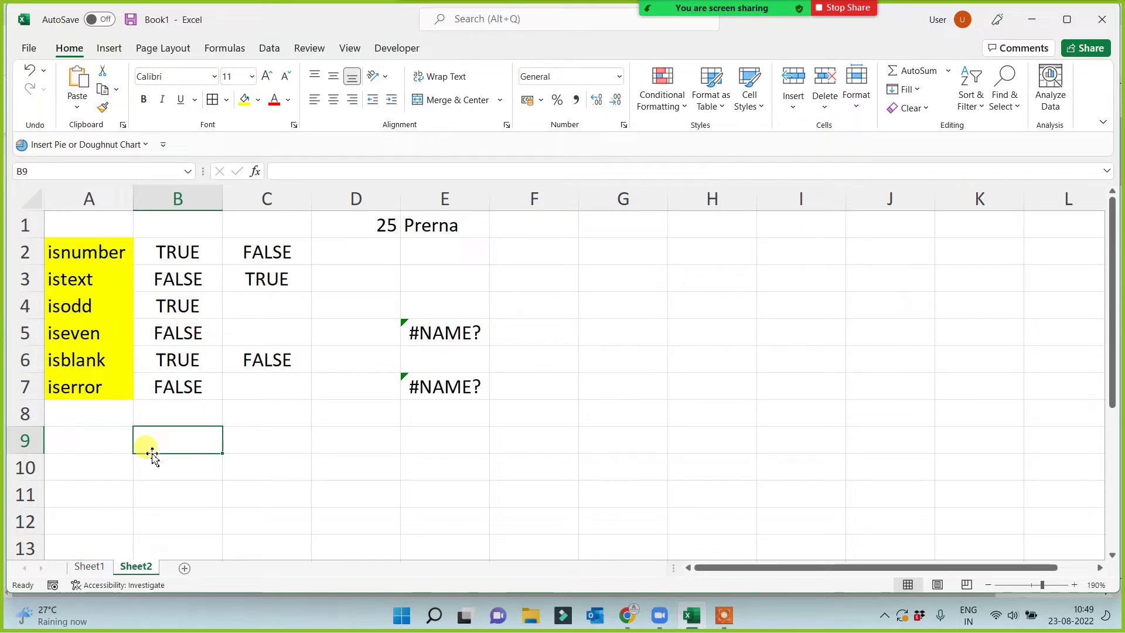
Enter =ISERROR(E7) in C7 so it returns TRUE for E7's #NAME? error.
double_click(258, 392)
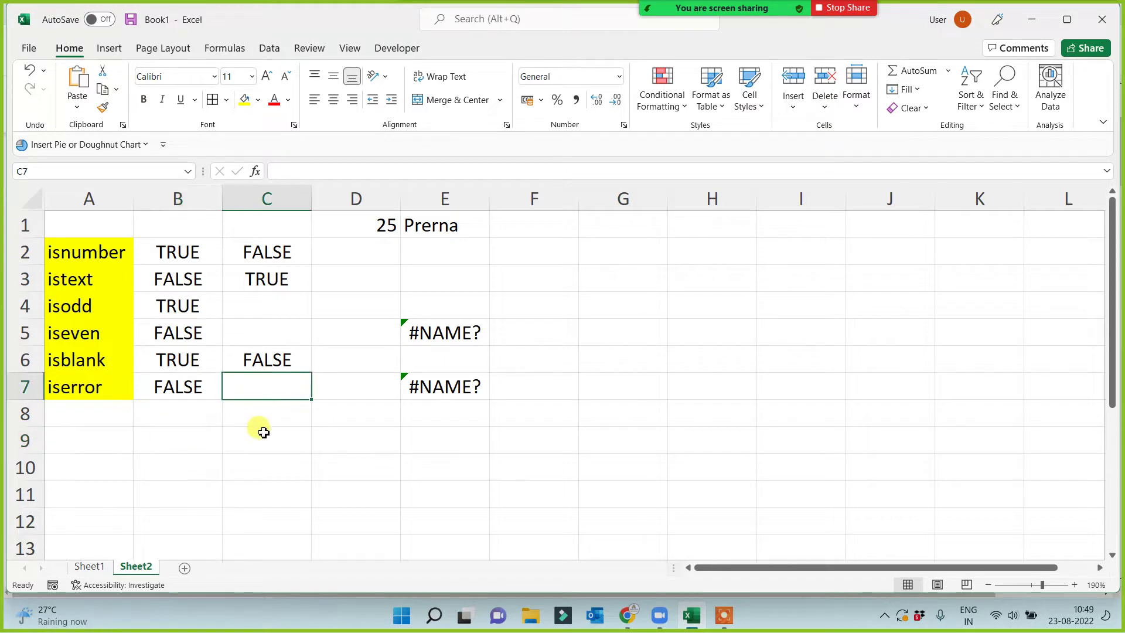
type("=i")
type("serr")
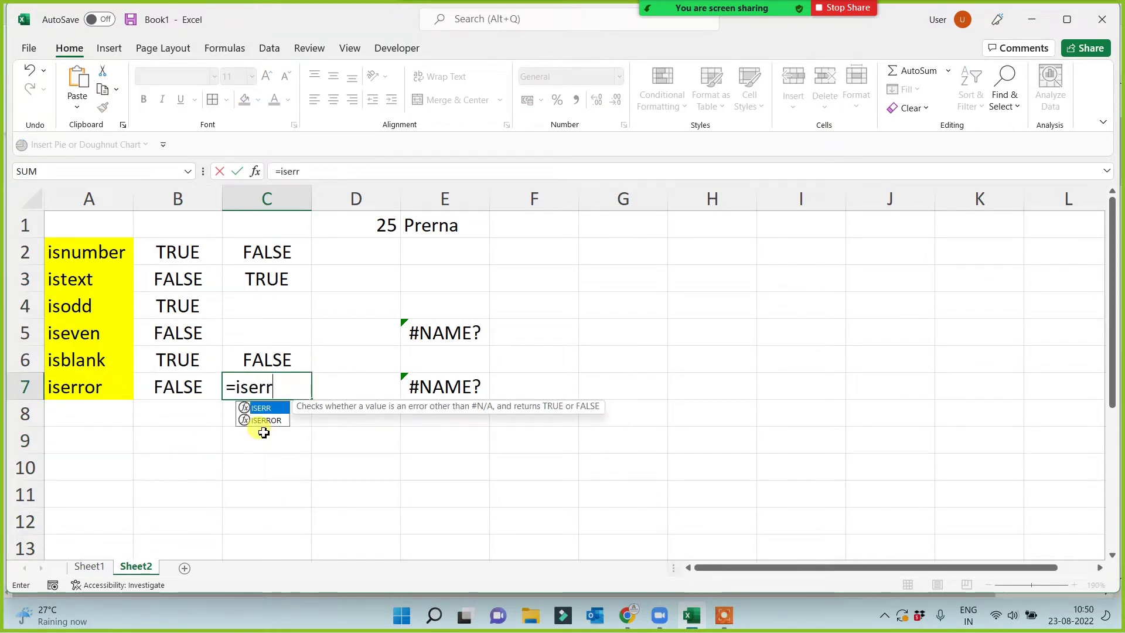
double_click(262, 422)
left_click(414, 391)
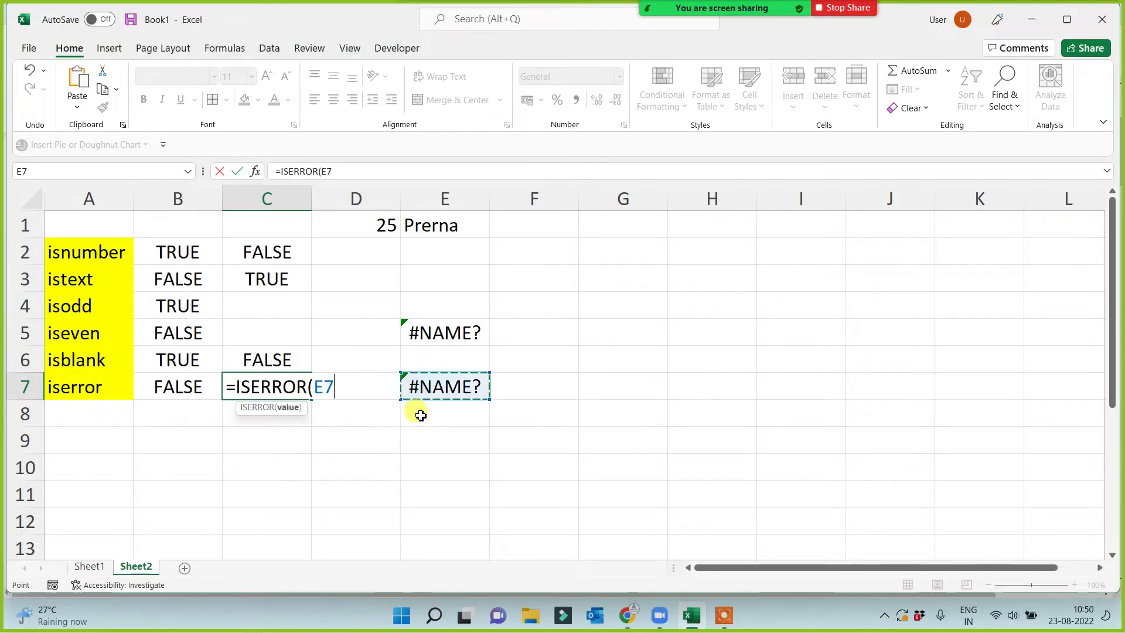
type(")")
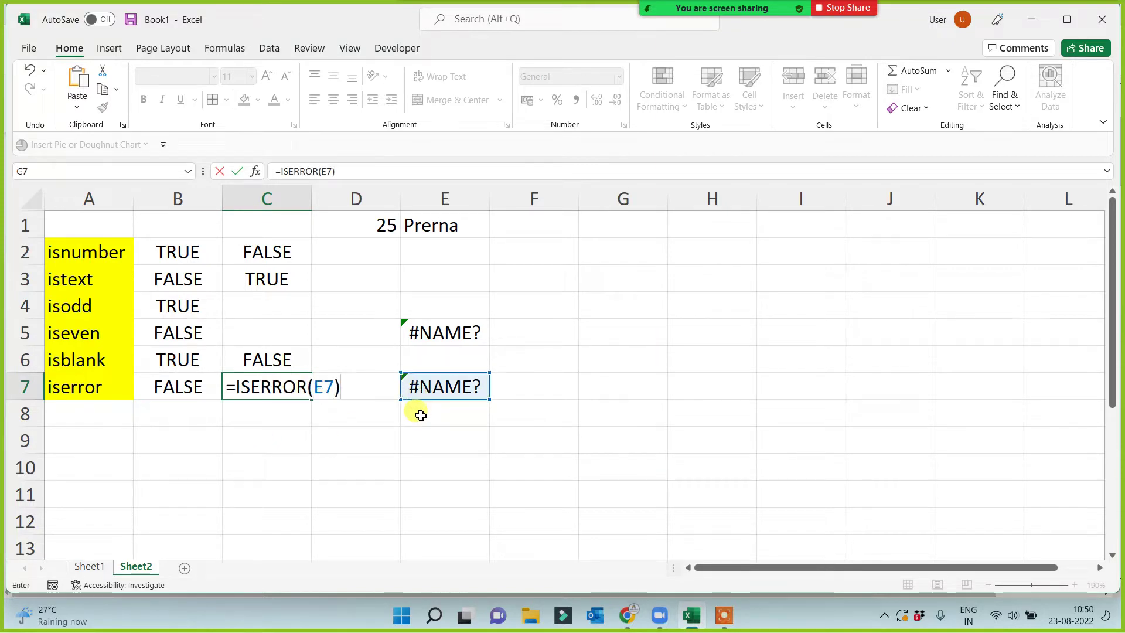
key("Return")
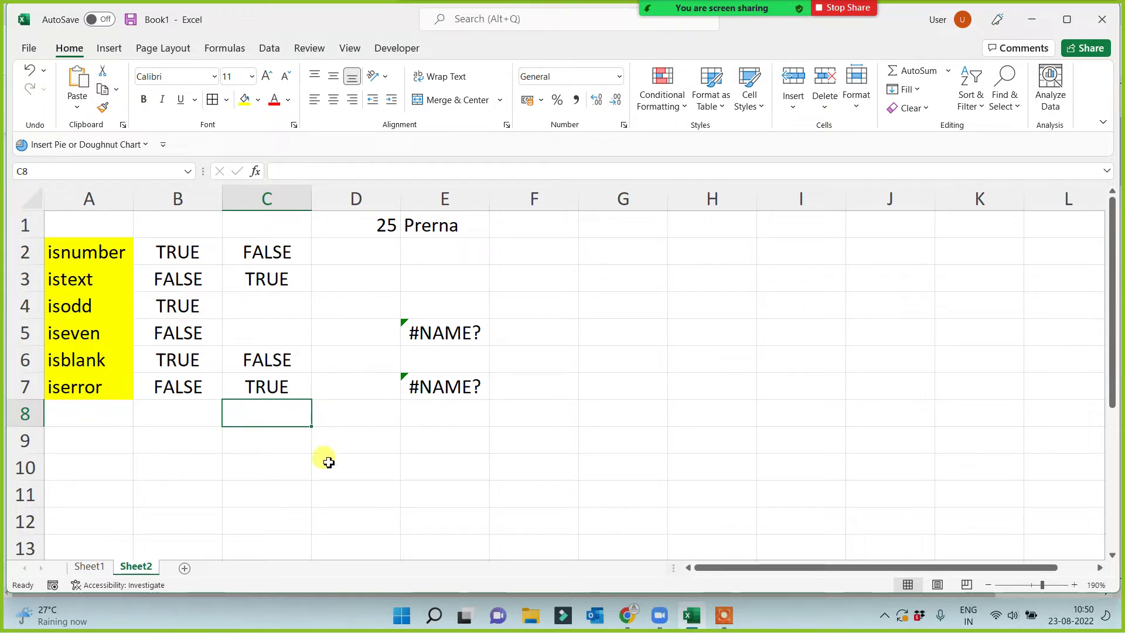
left_click(192, 484)
left_click_drag(93, 251, 91, 392)
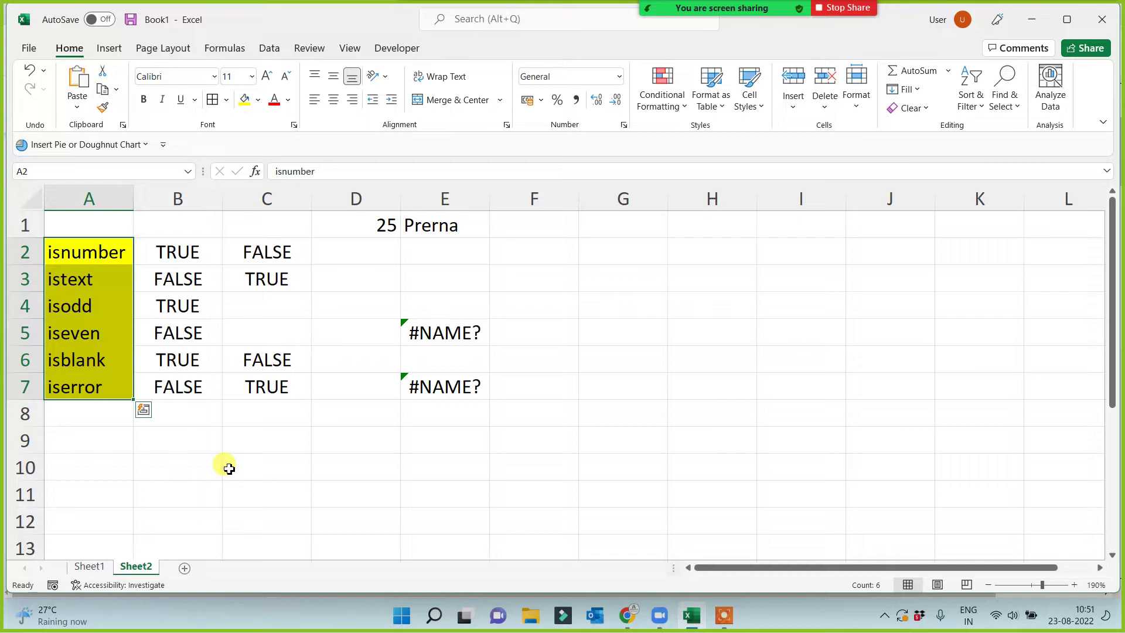
left_click(274, 497)
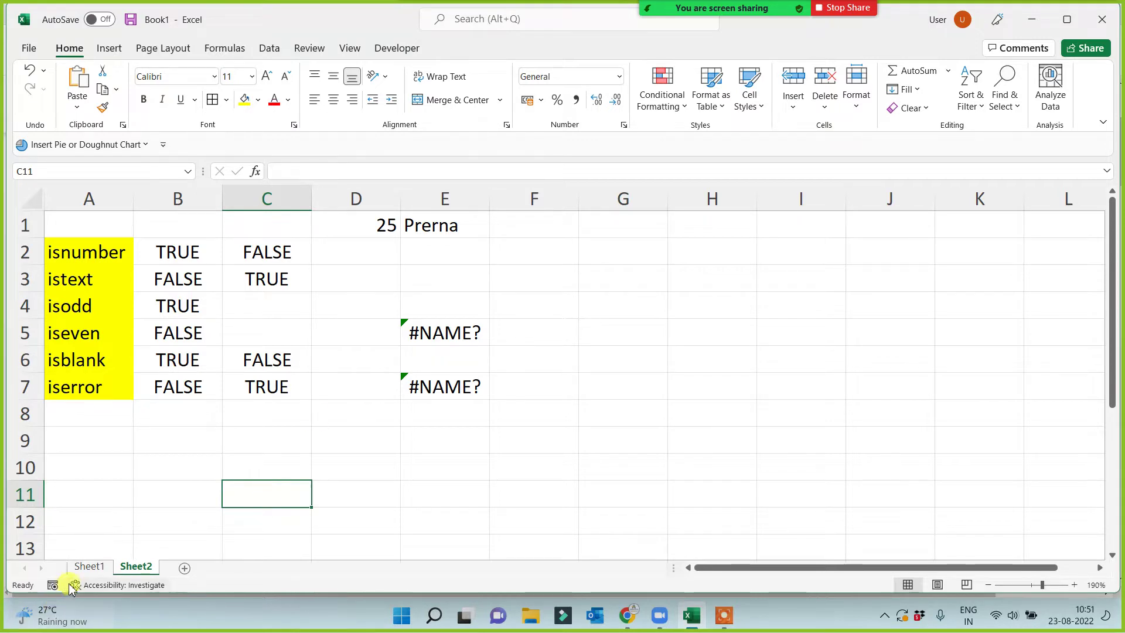
left_click(89, 566)
scroll(94, 410, "down", 6)
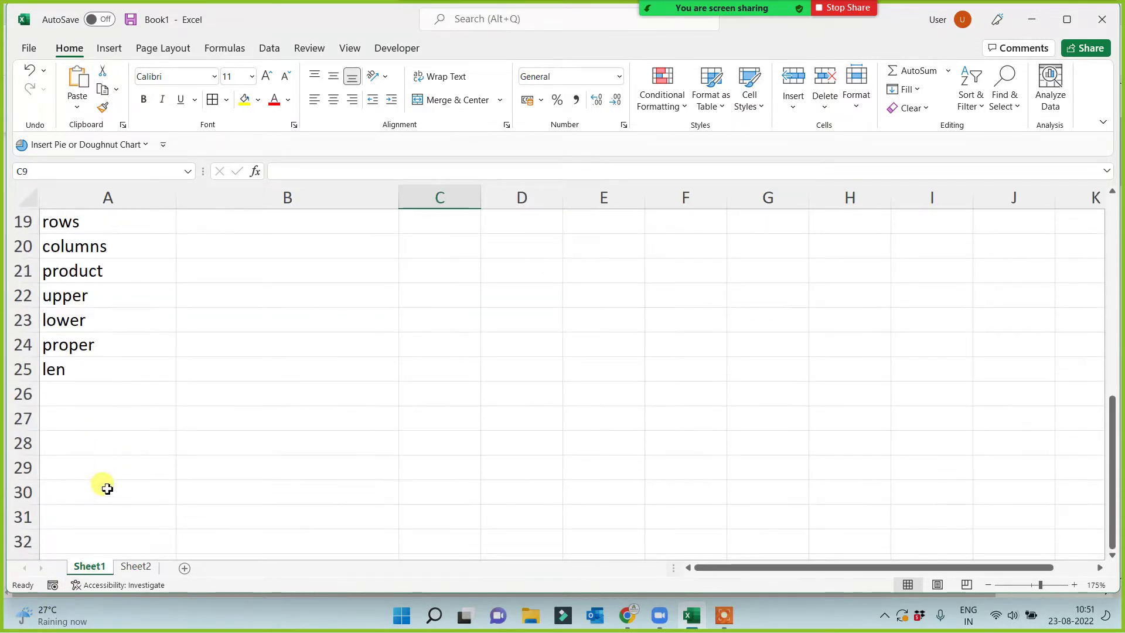
left_click(138, 566)
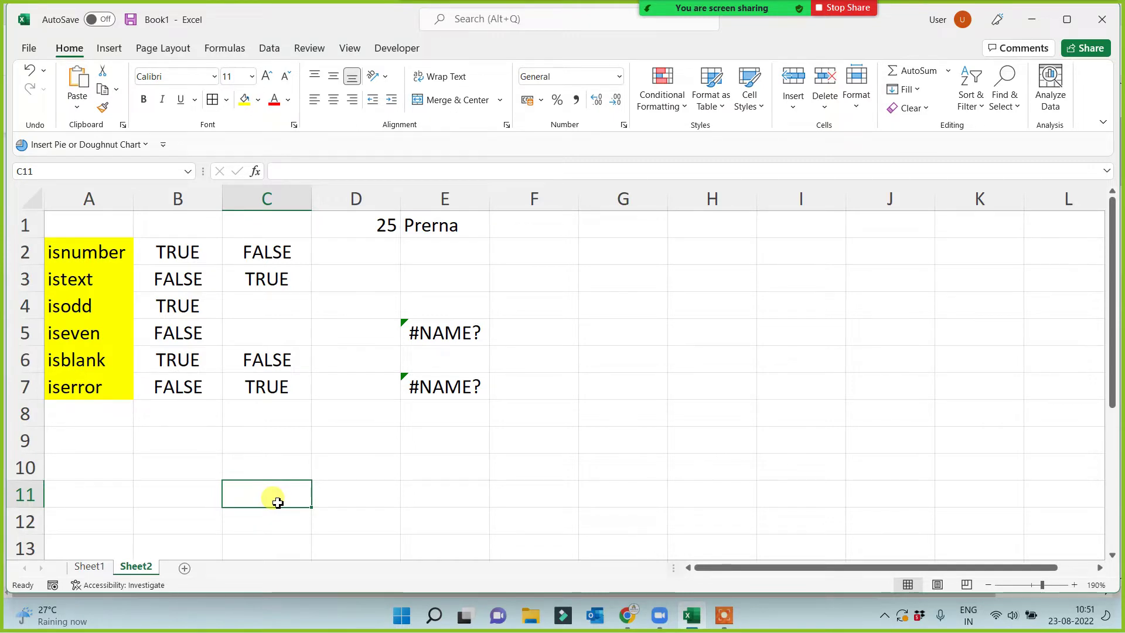
left_click(88, 447)
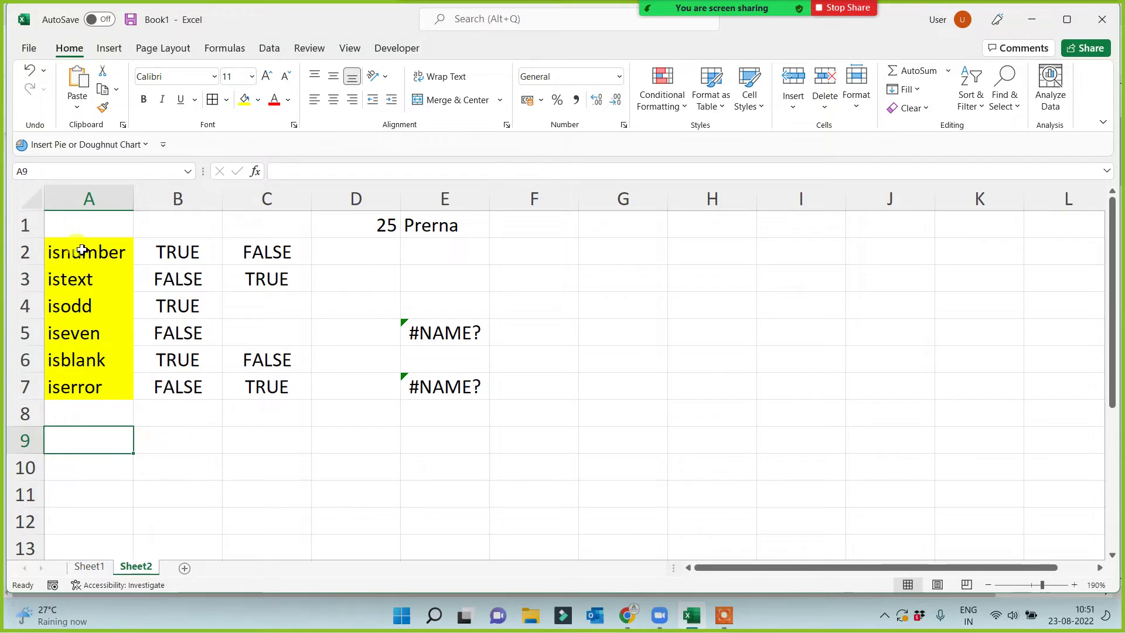
left_click_drag(82, 251, 85, 396)
left_click(103, 444)
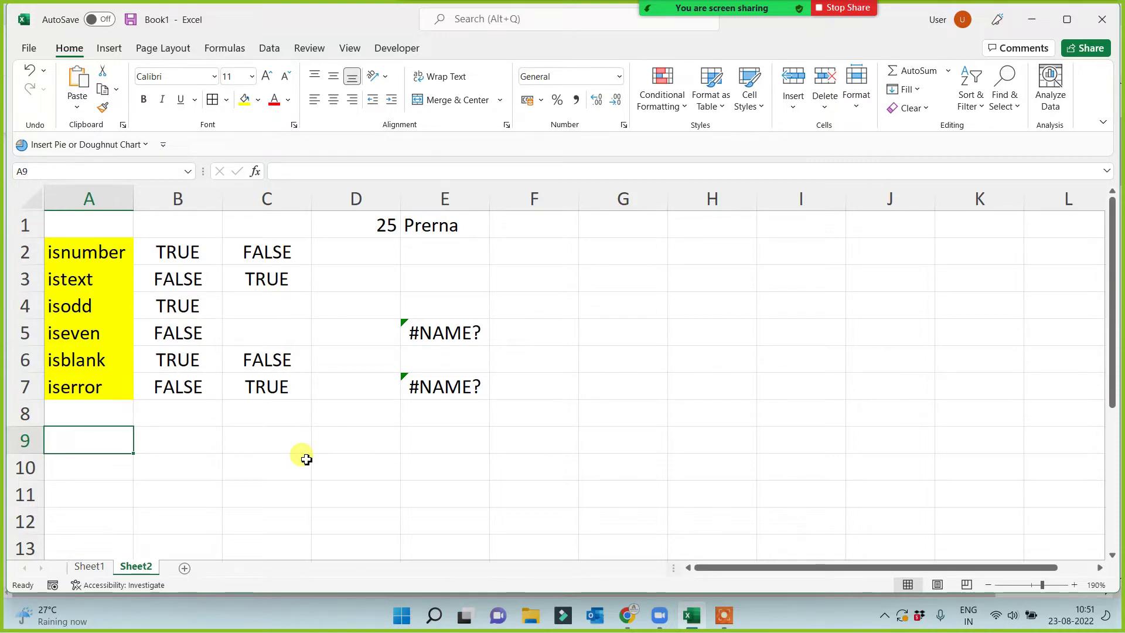
left_click_drag(46, 263, 81, 395)
left_click(88, 463)
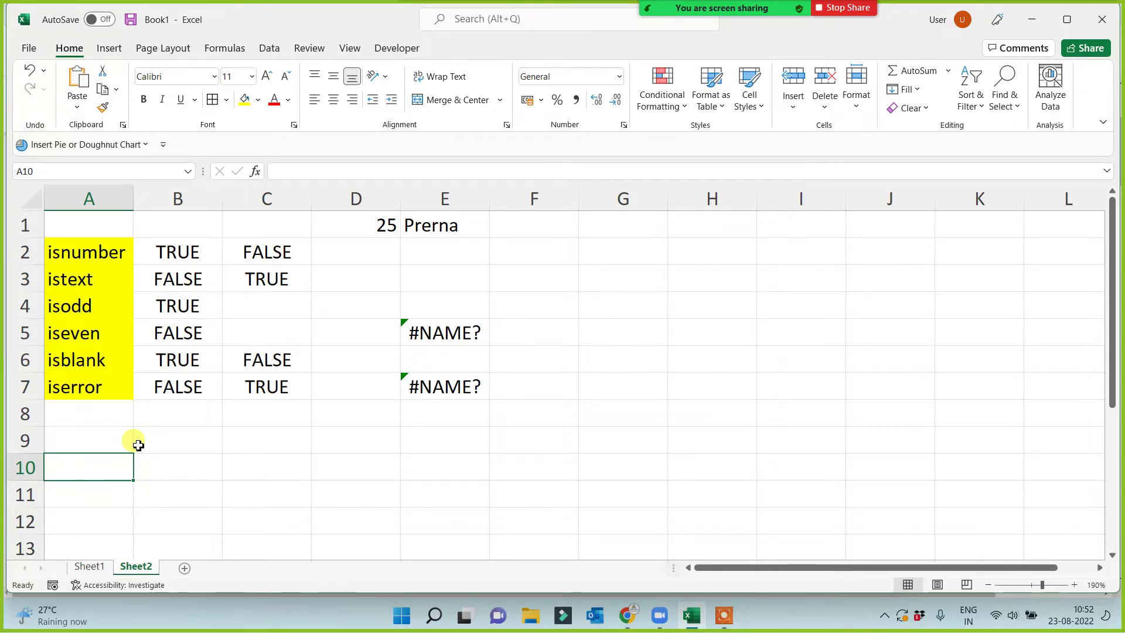
left_click(177, 439)
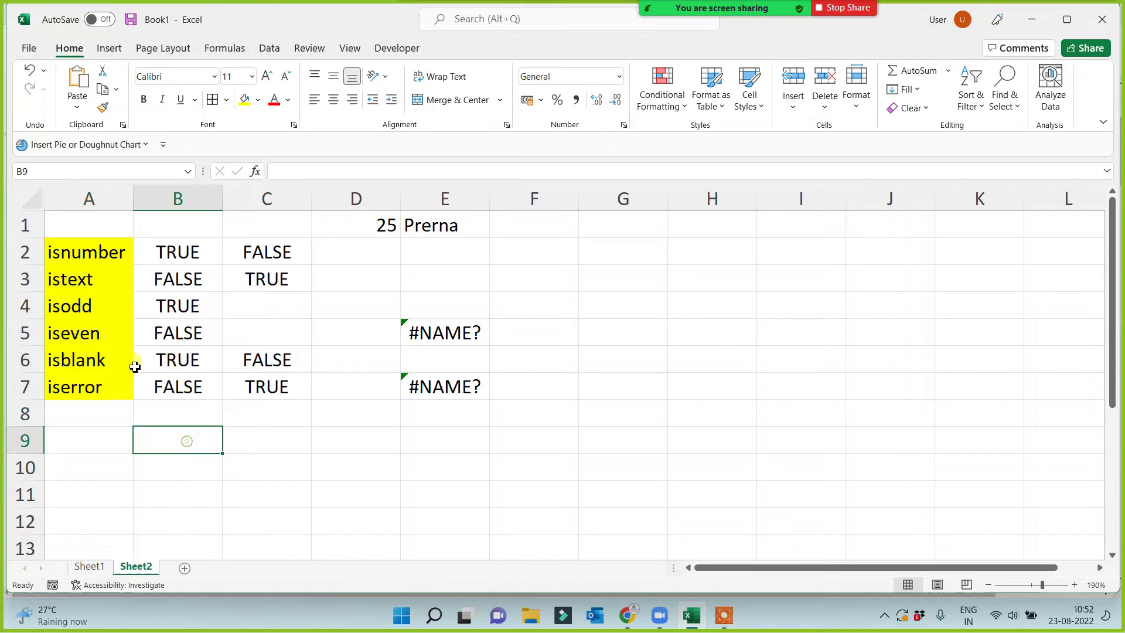
left_click(95, 253)
left_click(92, 278)
left_click(91, 301)
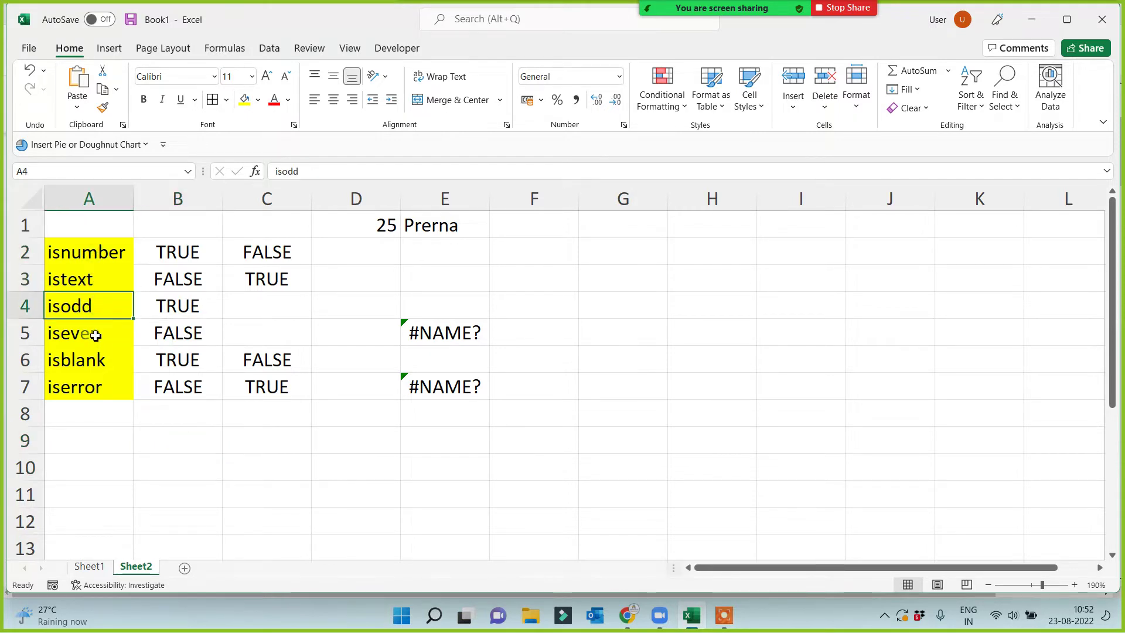
left_click(95, 335)
left_click(98, 362)
Review the existing IS-function labels in A2:A7 and scroll down to the empty rows.
left_click(94, 391)
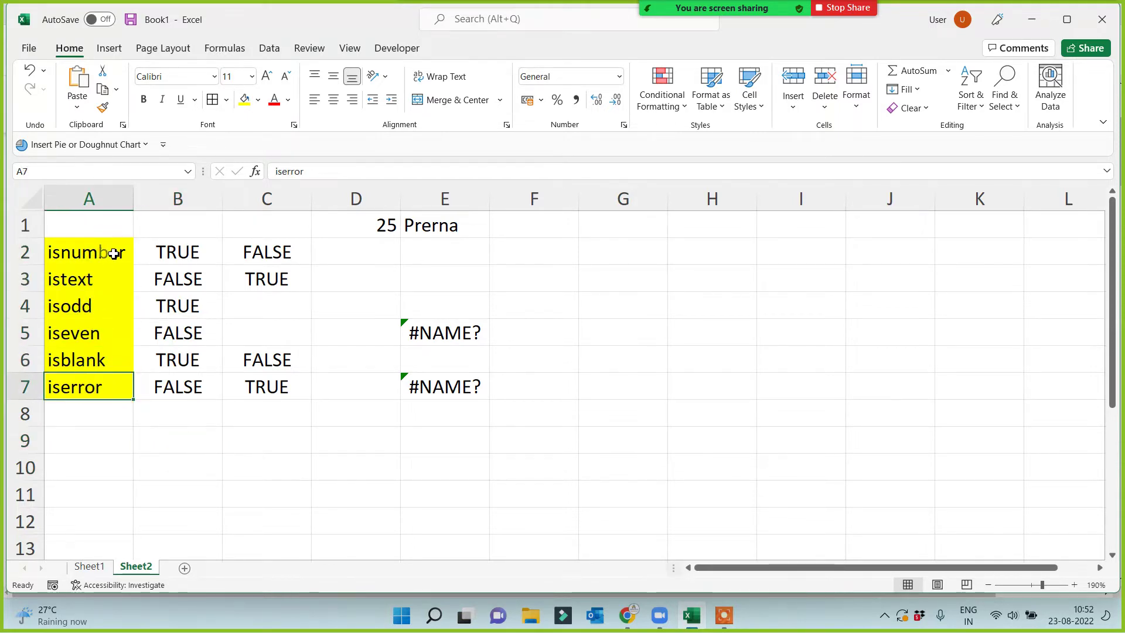
left_click_drag(114, 253, 100, 389)
left_click(293, 466)
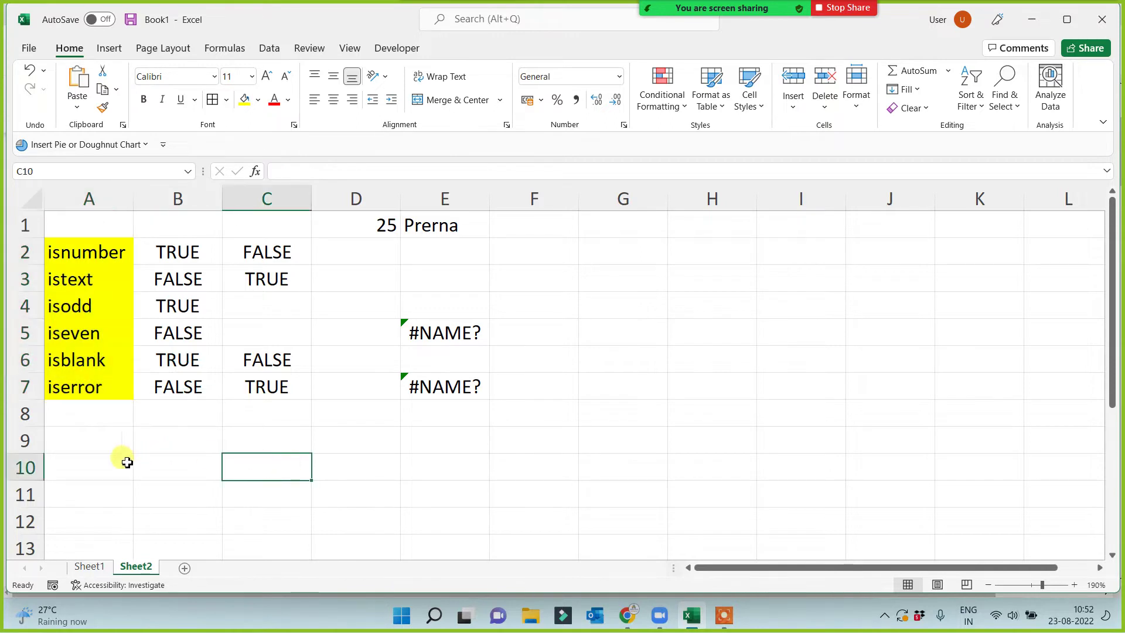
left_click(117, 462)
scroll(134, 423, "down", 1)
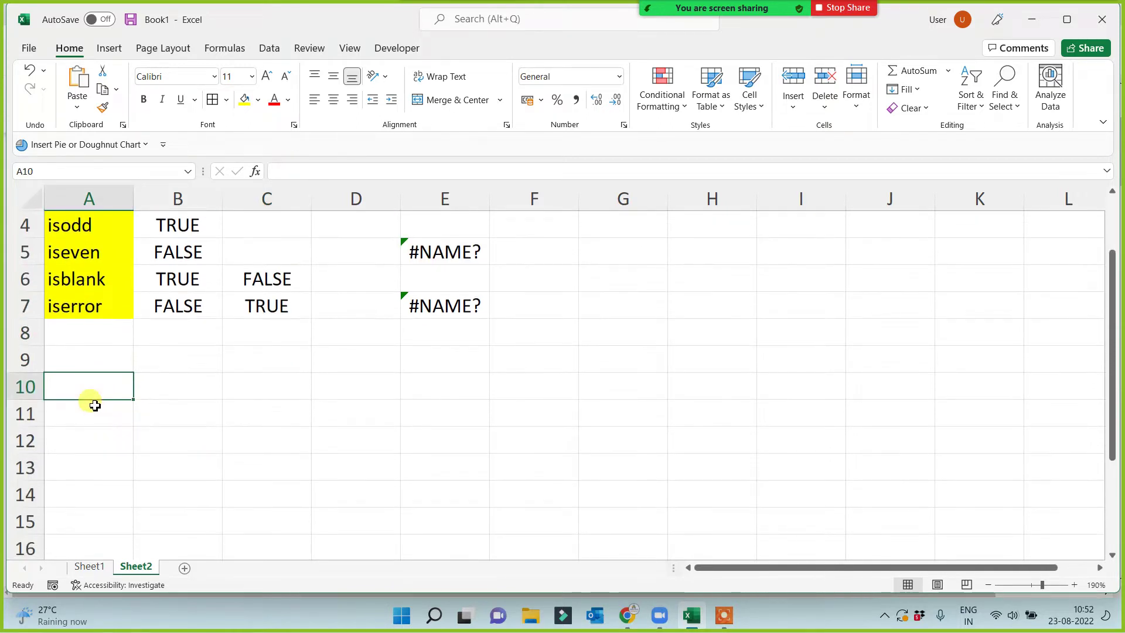
Enter the labels Left, Right and Mid in cells A9, A10 and A11.
left_click(88, 368)
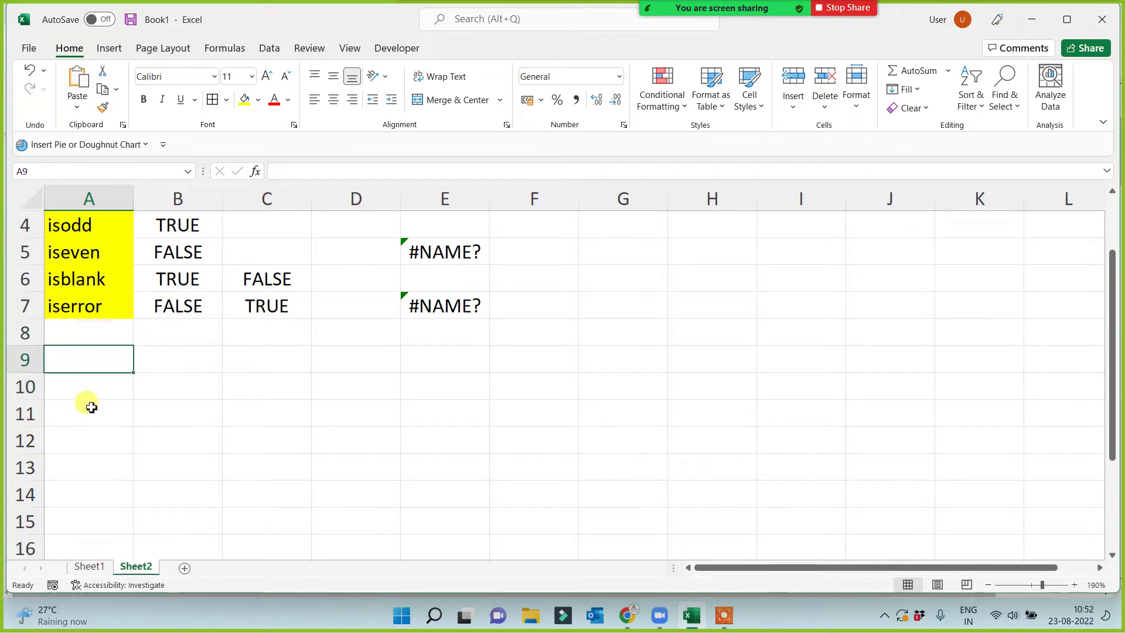
type("Left")
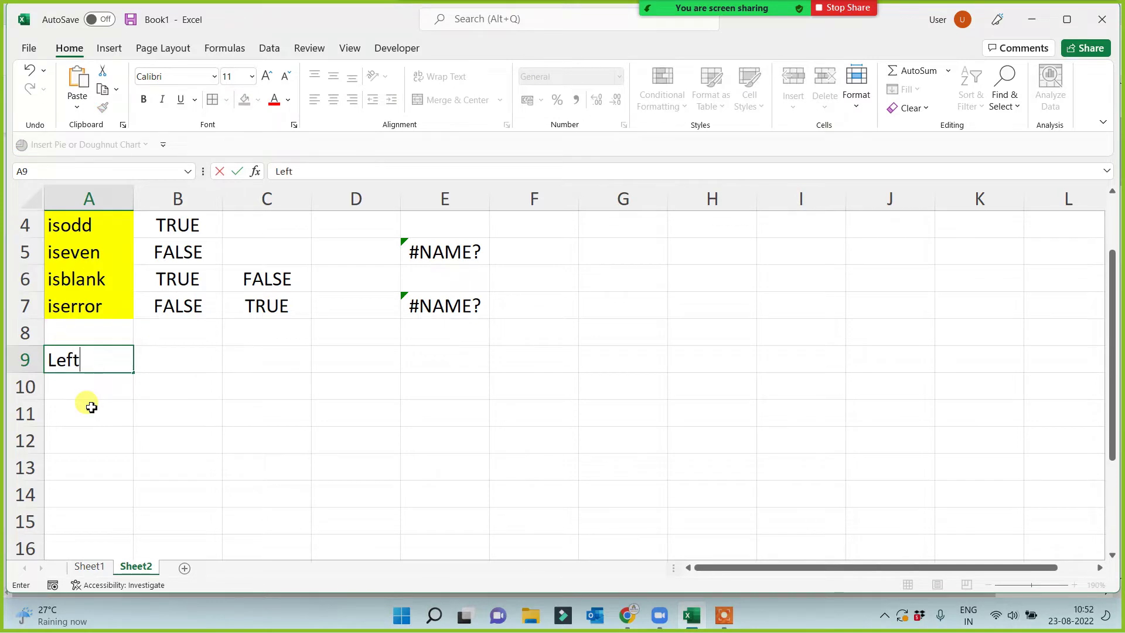
key("Return")
type("Right")
key("Return")
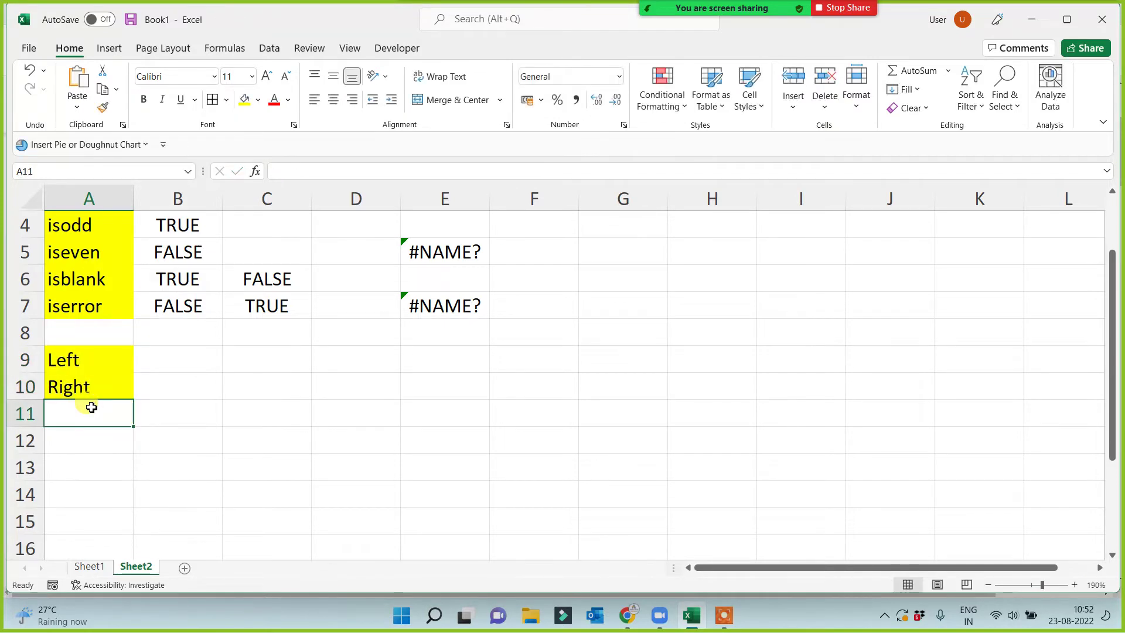
type("Mid")
key("Return")
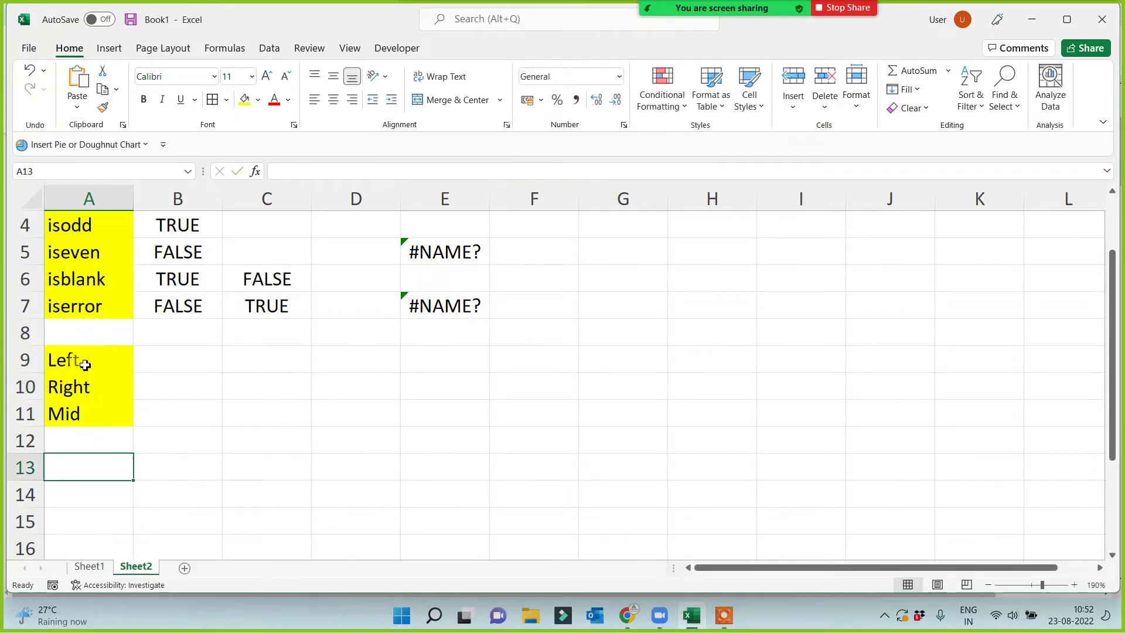
Select A9:A11 to confirm the yellow fill carried down to the new labels.
left_click_drag(82, 359, 90, 410)
left_click(429, 436)
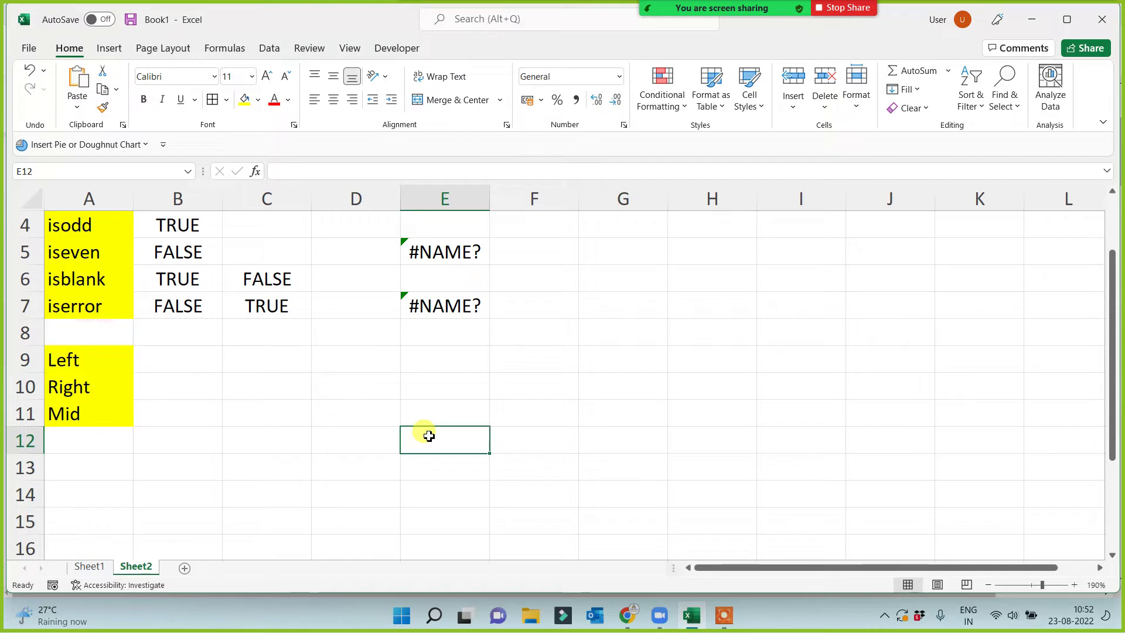
left_click(569, 368)
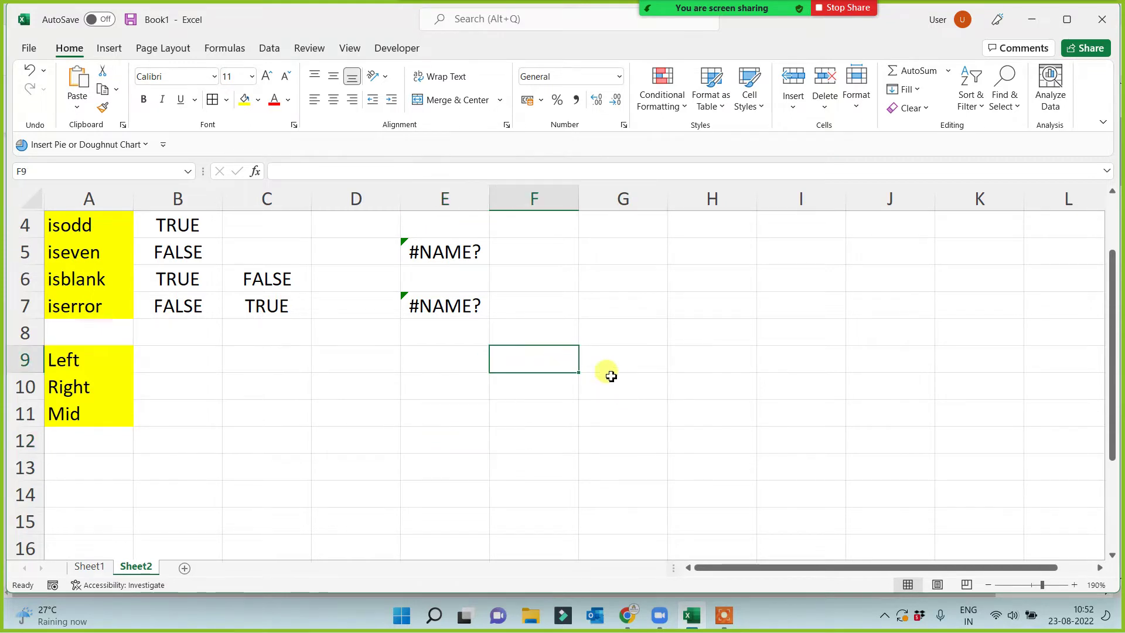
left_click(604, 362)
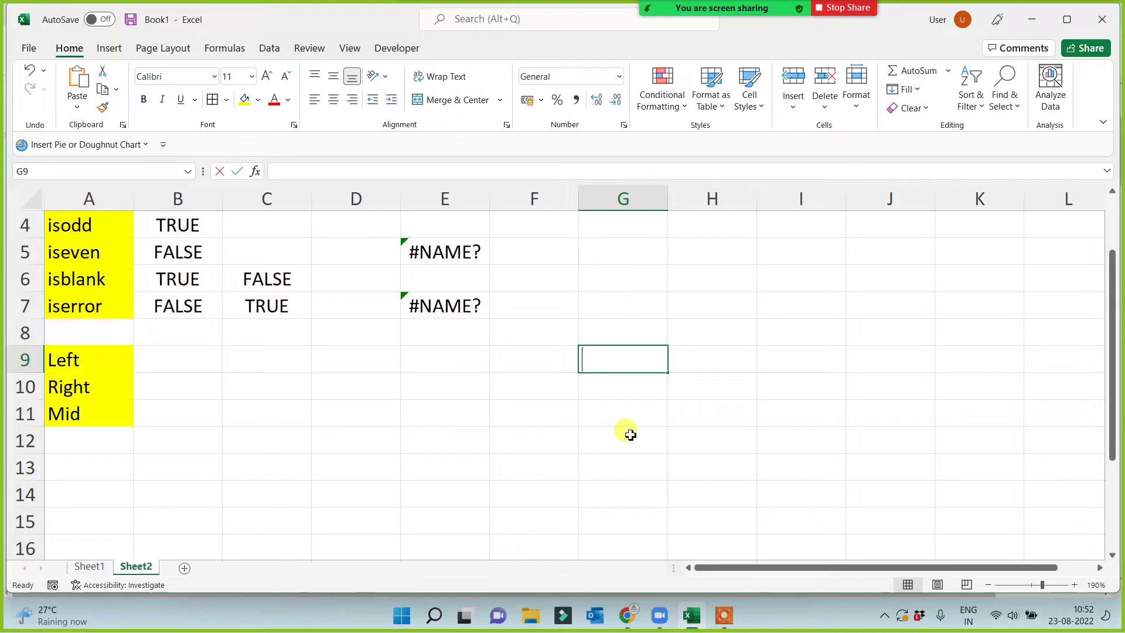
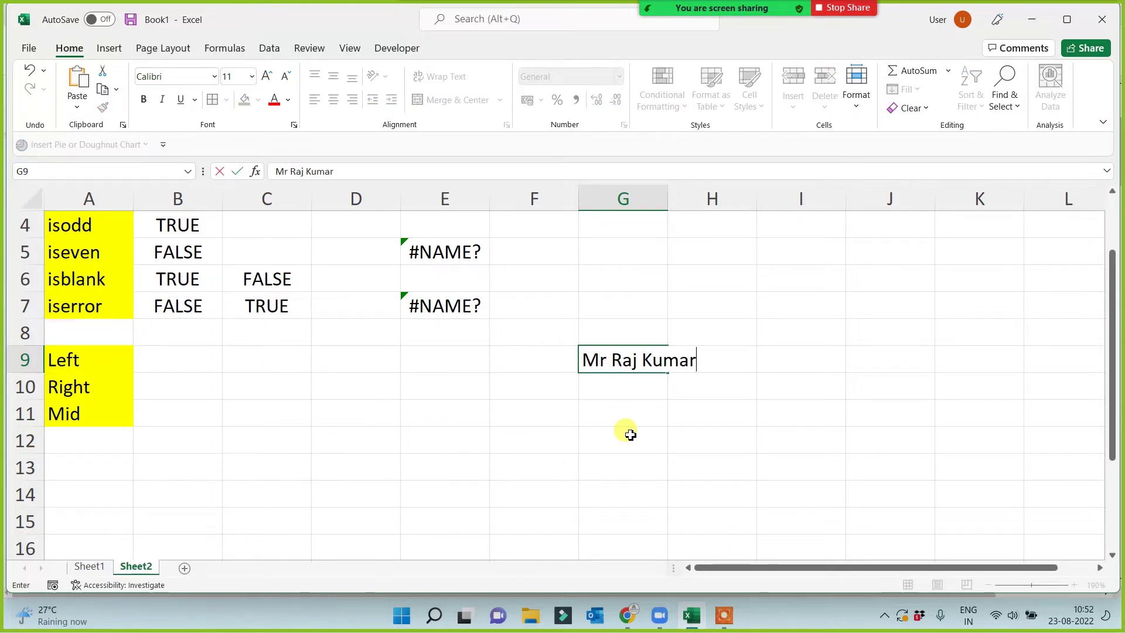
Enter a three-word sample name starting with Mr in G9 and AutoFit column G.
left_click(630, 434)
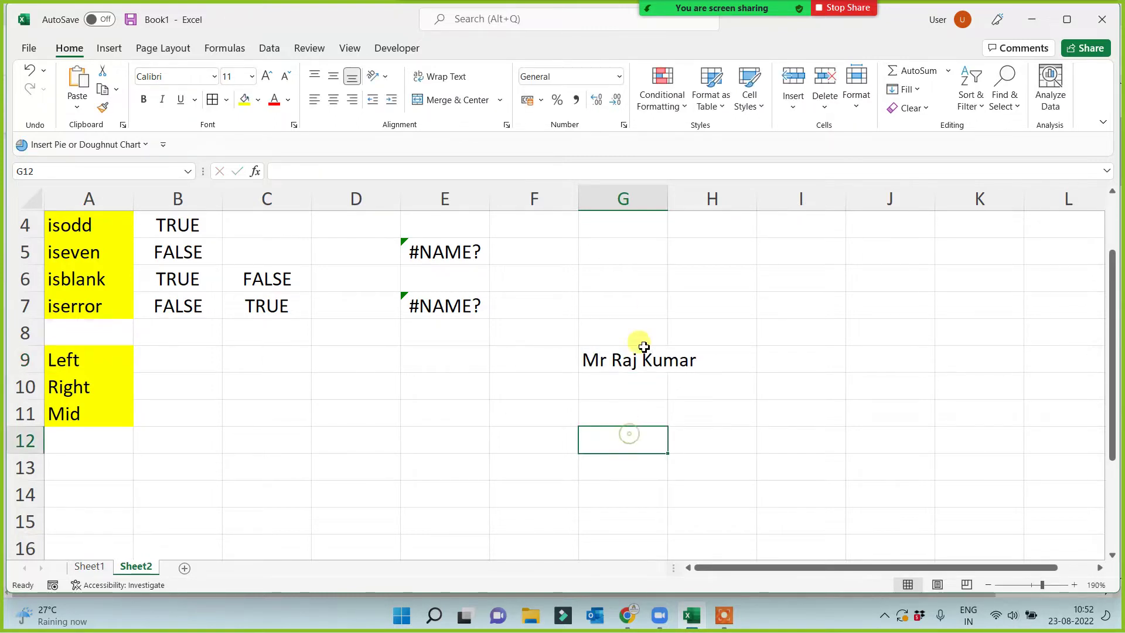
double_click(669, 199)
left_click(652, 359)
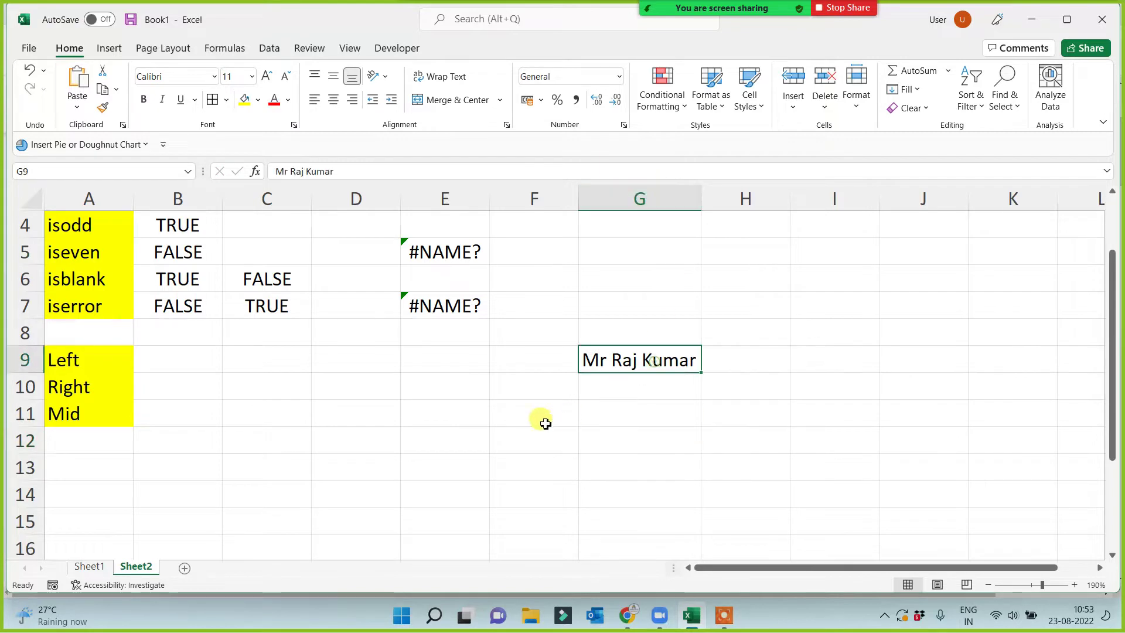
left_click(322, 434)
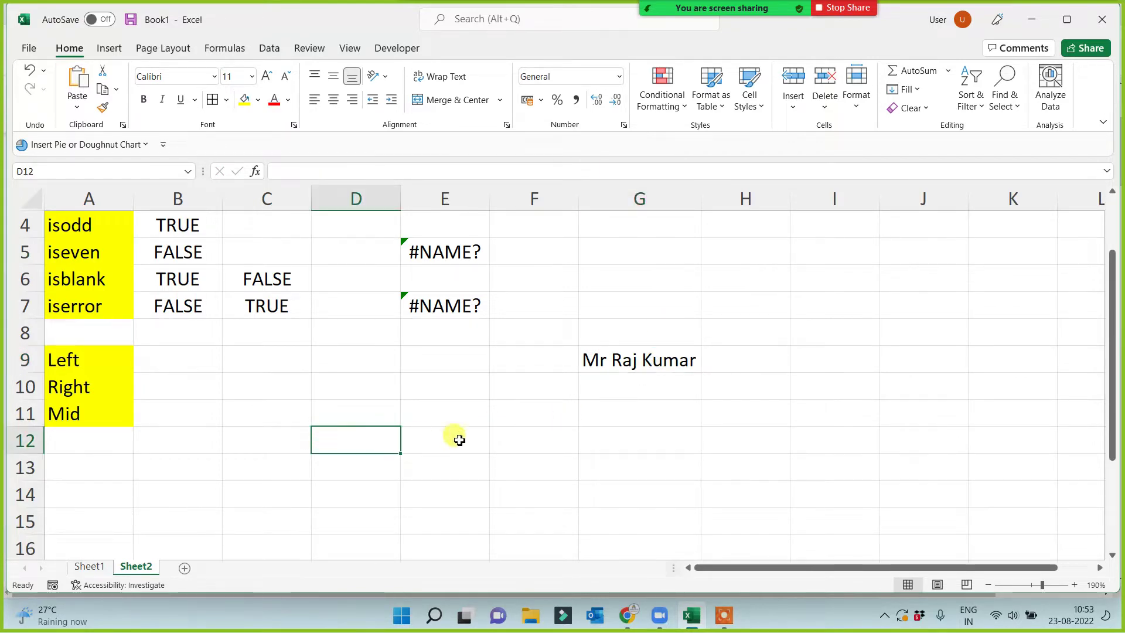
left_click(651, 365)
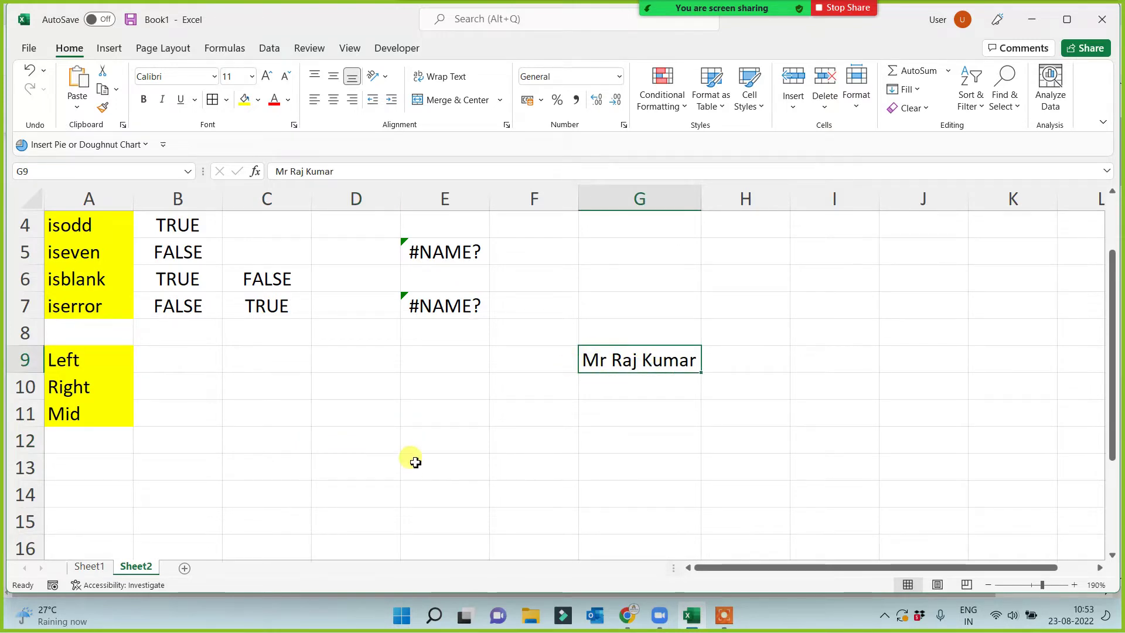
left_click(268, 368)
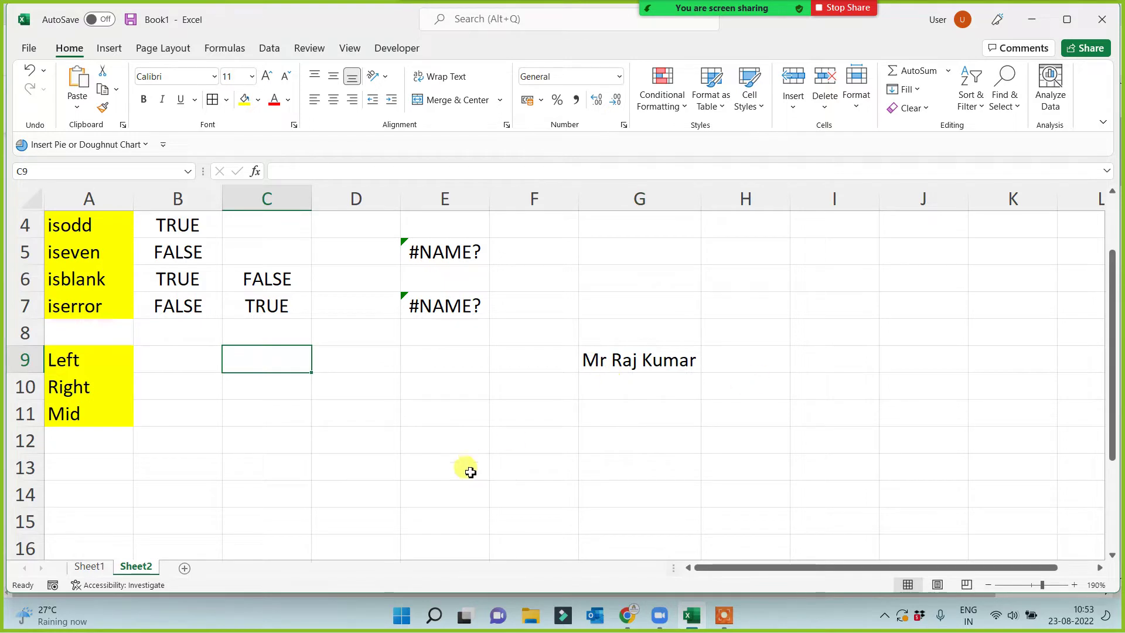
Enter a LEFT formula in C9 that takes its text from G9.
type("=left(")
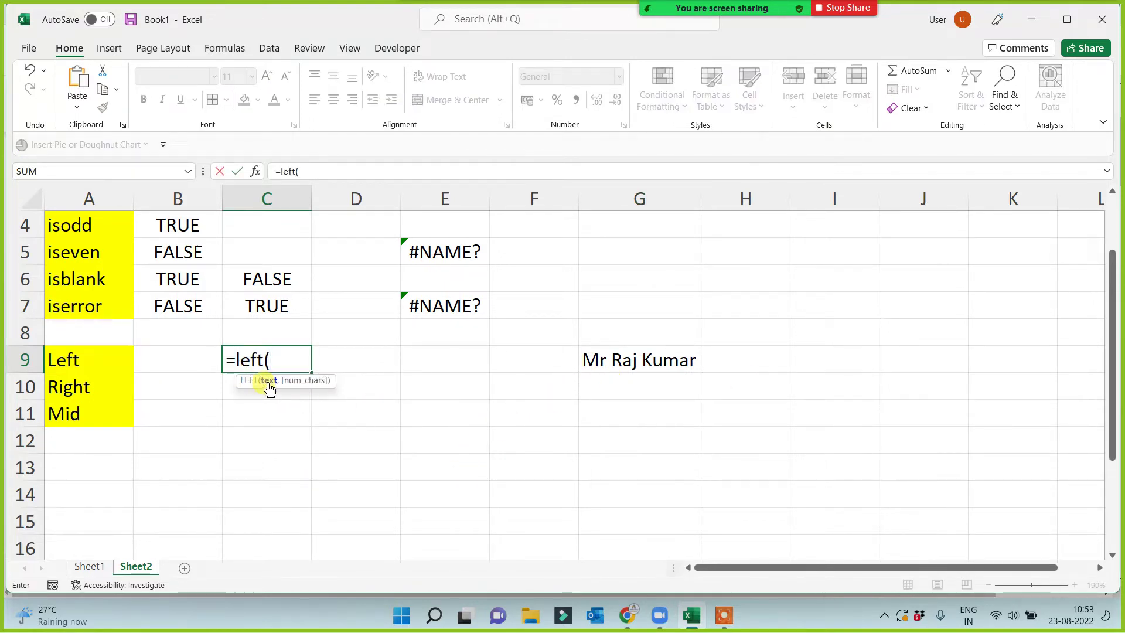
left_click(608, 359)
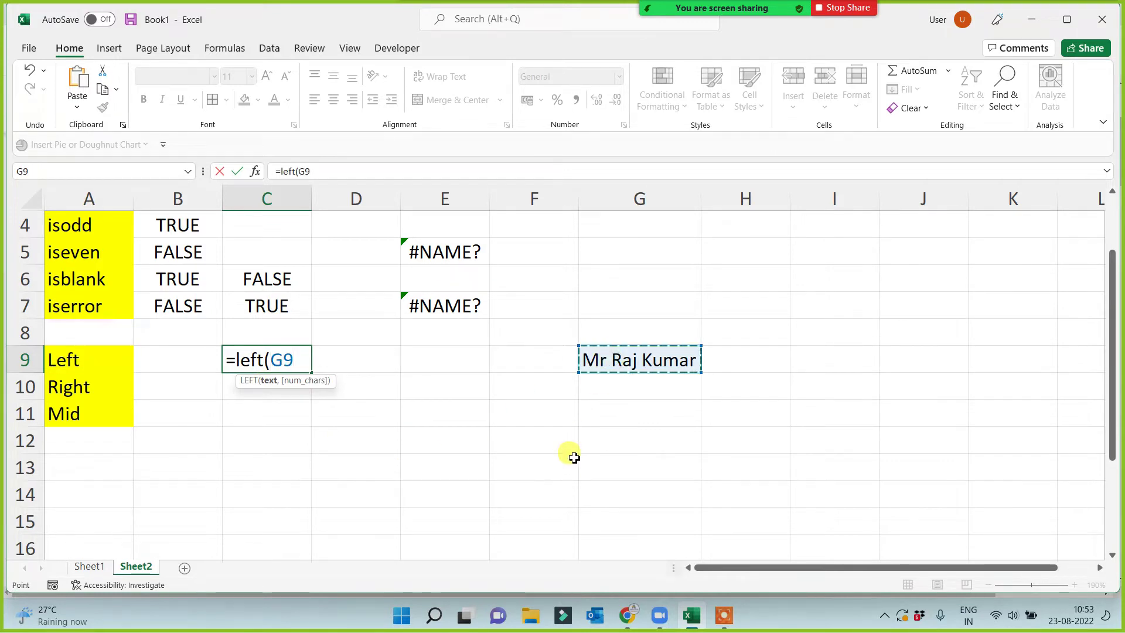
type(",1")
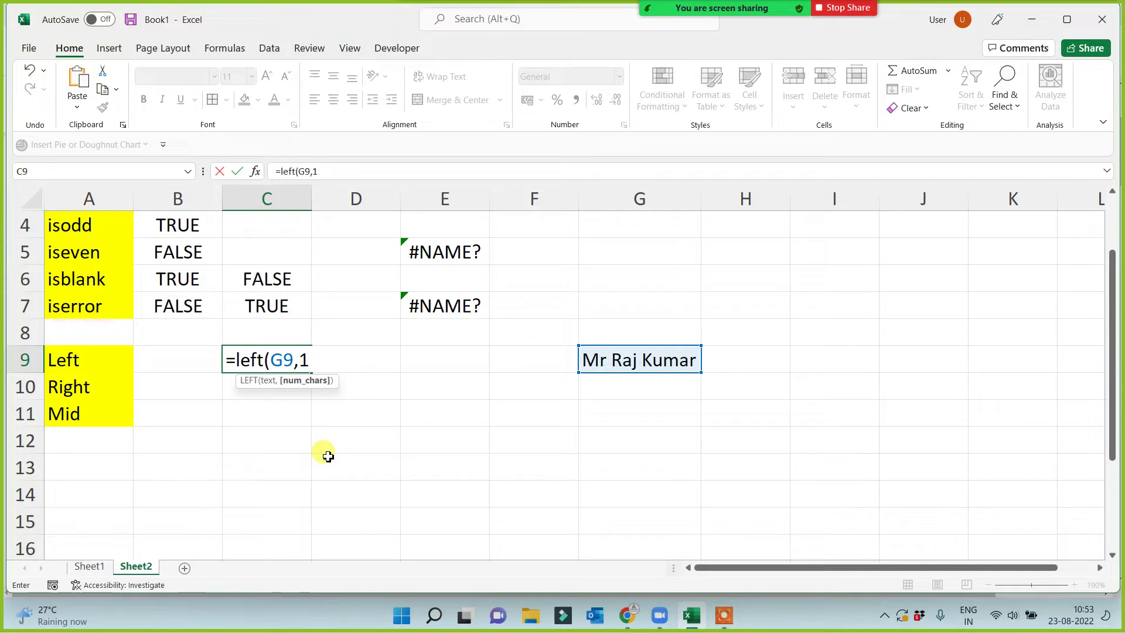
type(")")
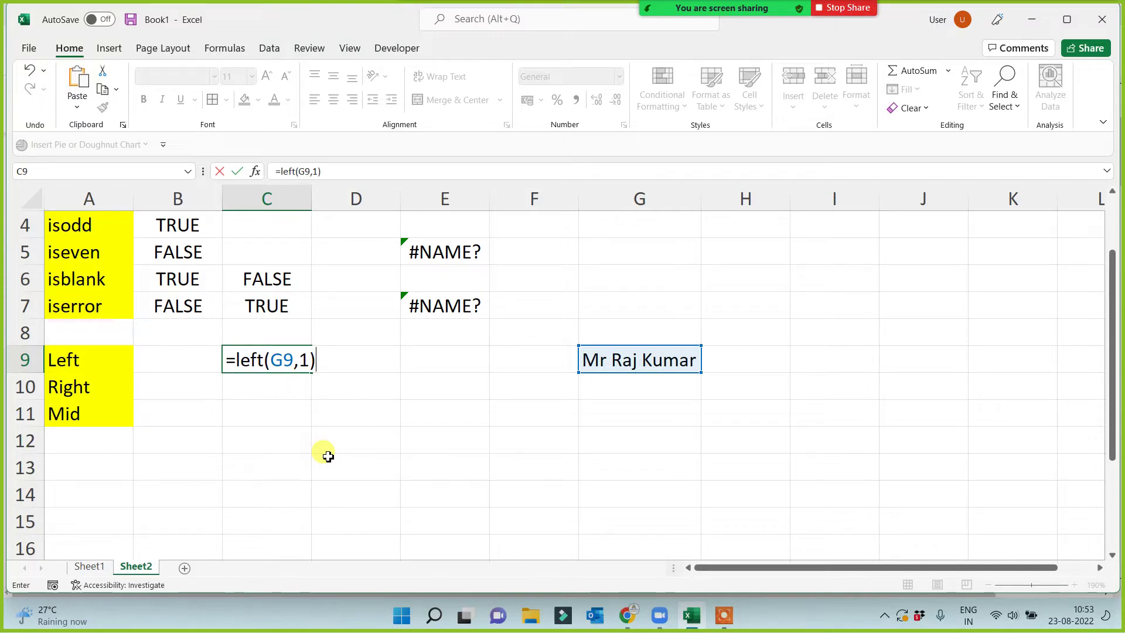
key("Return")
left_click(286, 358)
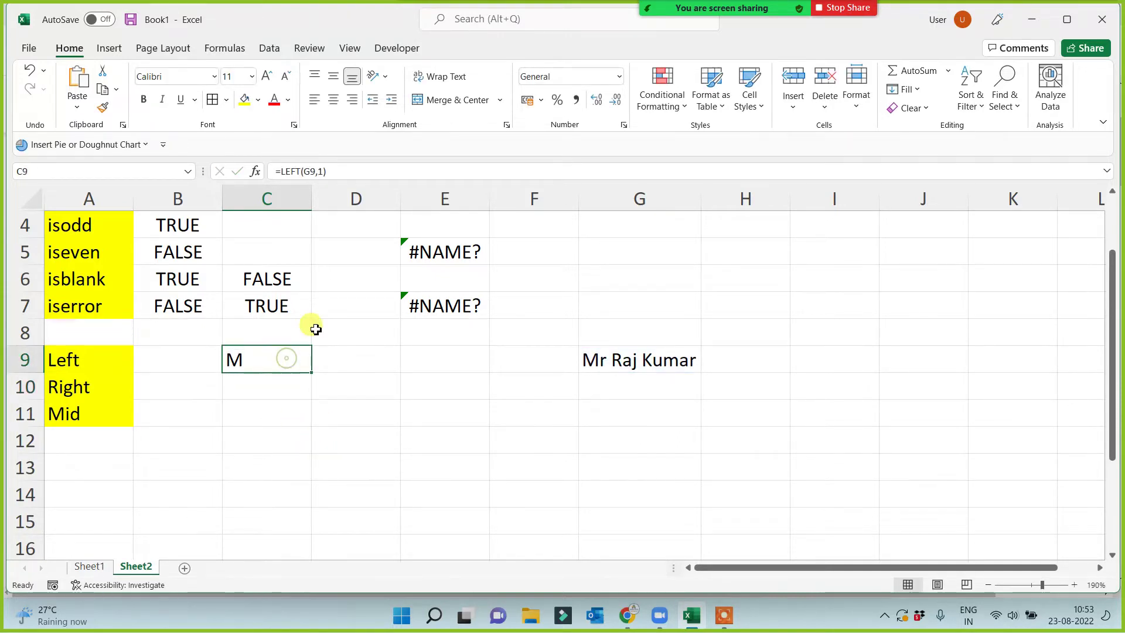
left_click(322, 171)
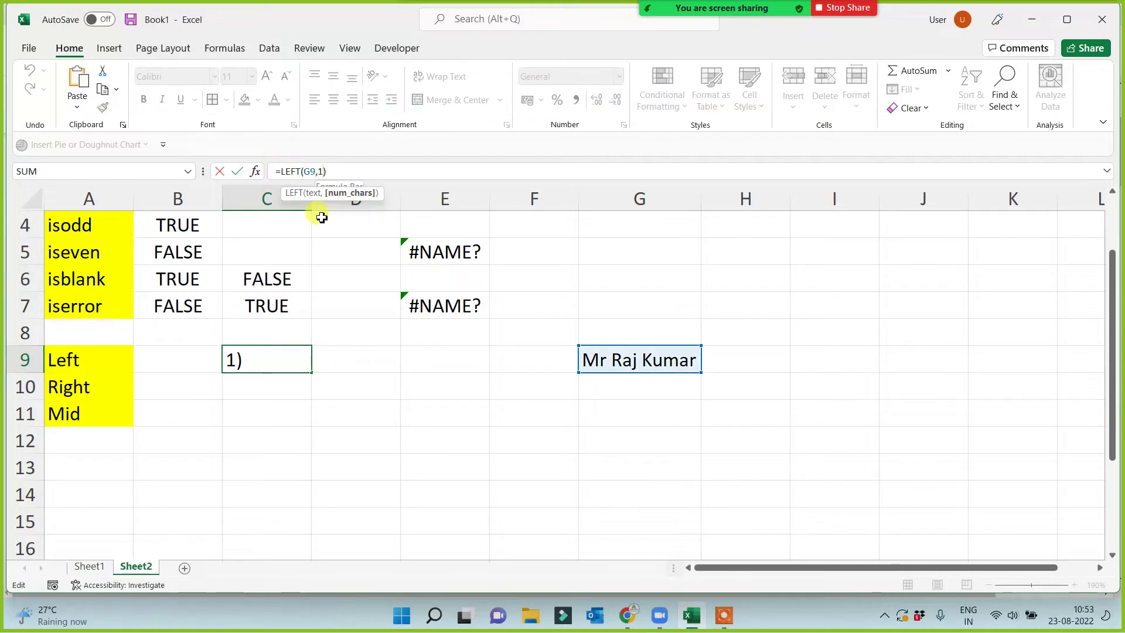
key("BackSpace")
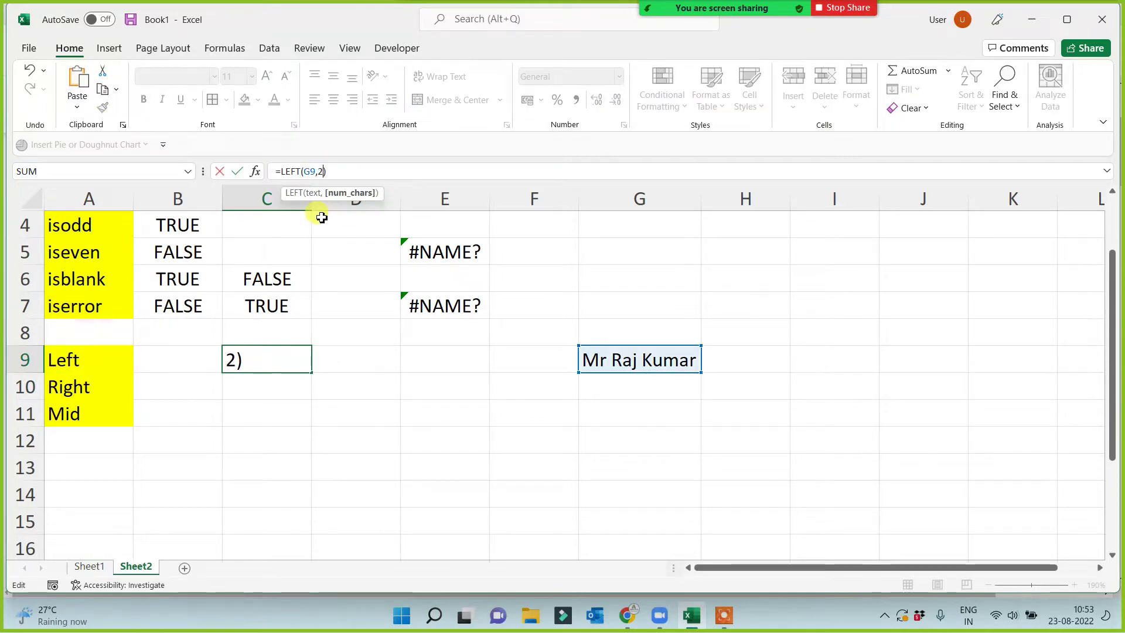
key("Return")
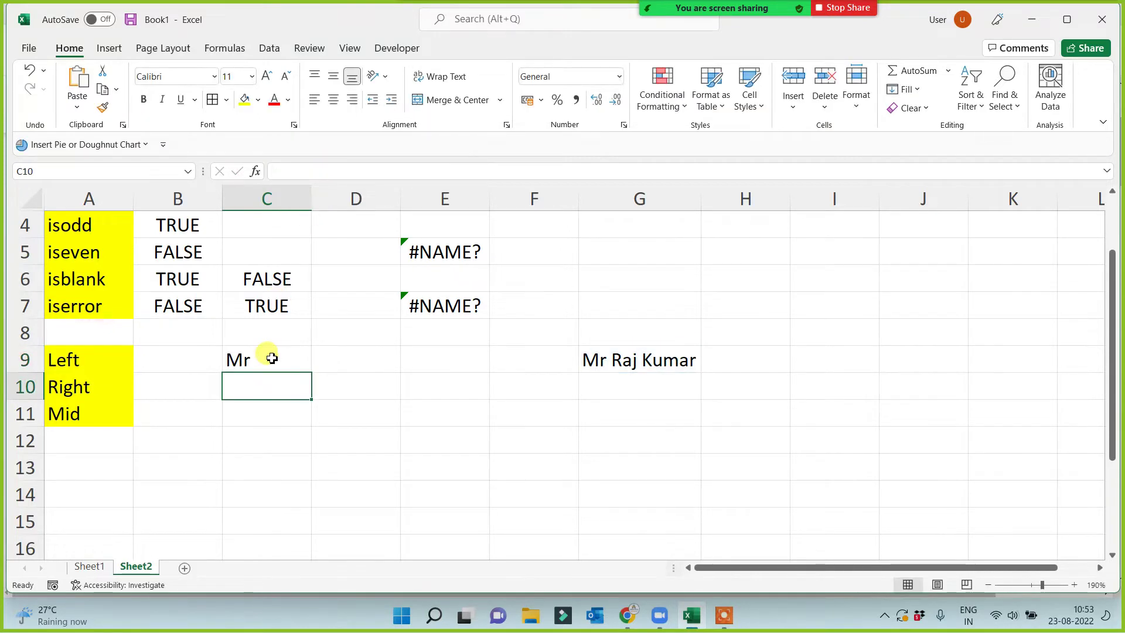
Change C9's formula to =LEFT(G9,4) to take four characters.
left_click(270, 357)
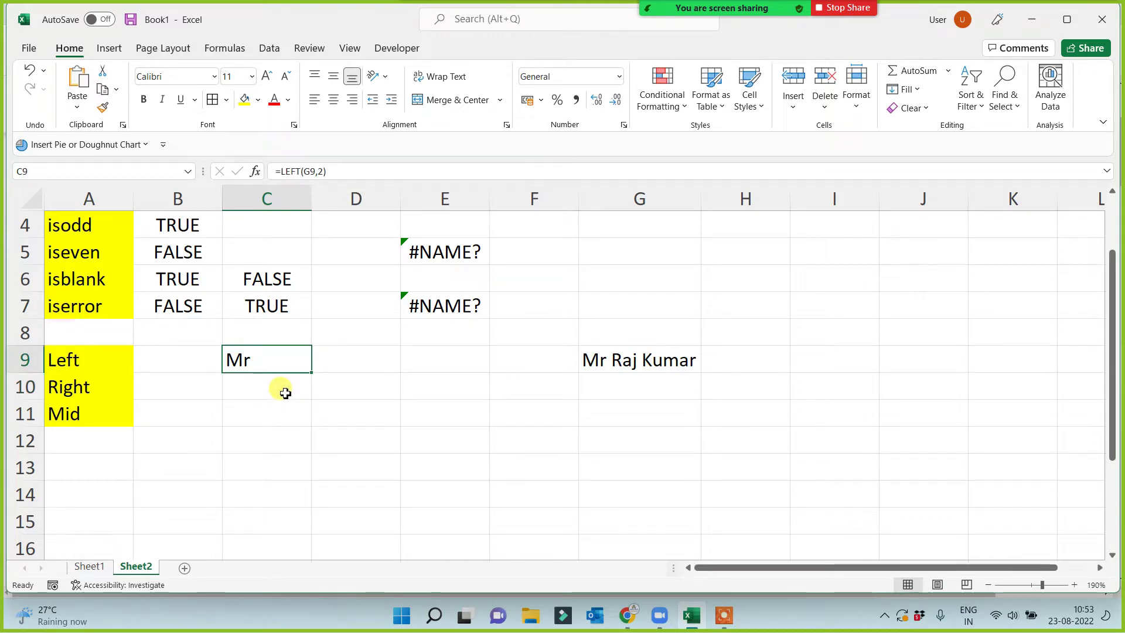
left_click(319, 172)
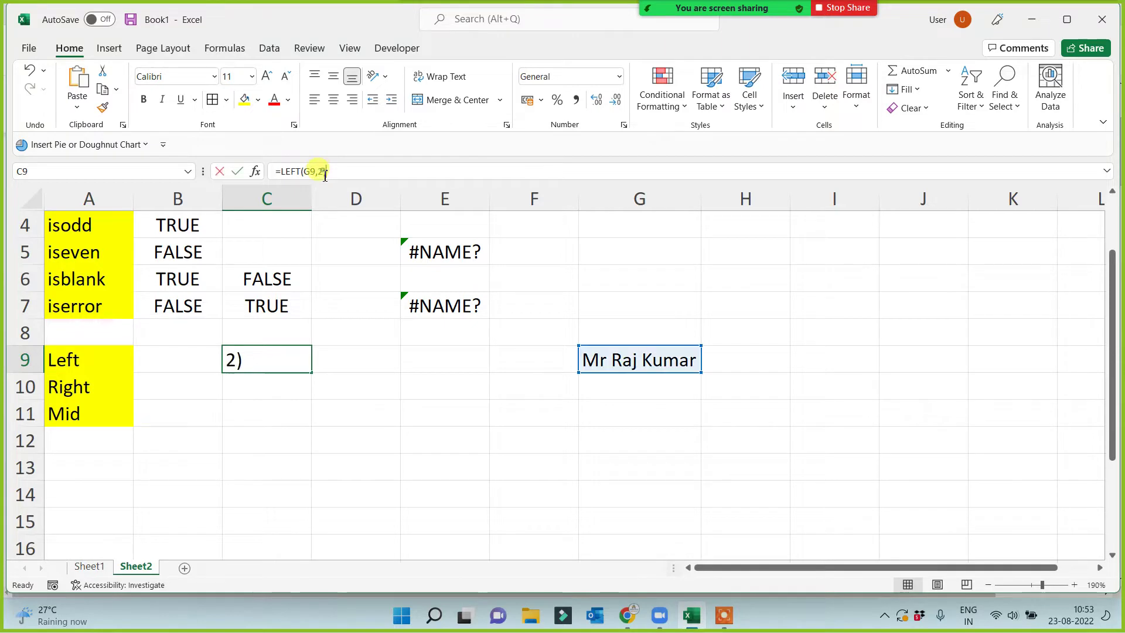
key("BackSpace")
type("4")
key("Return")
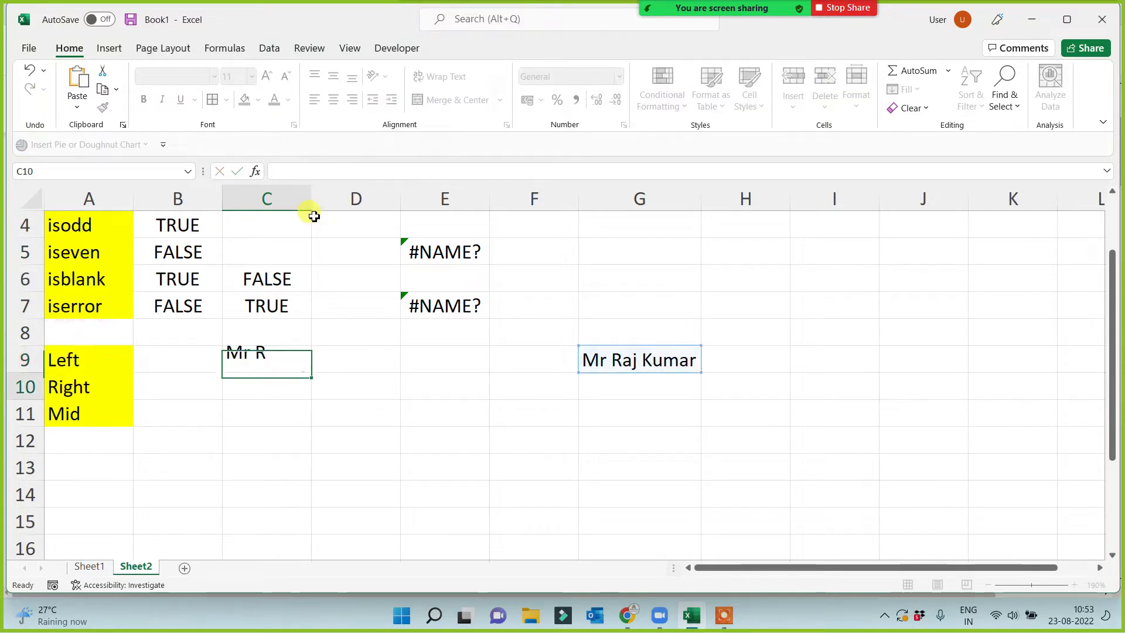
Set C9 back to =LEFT(G9,2) so it shows Mr.
left_click(252, 360)
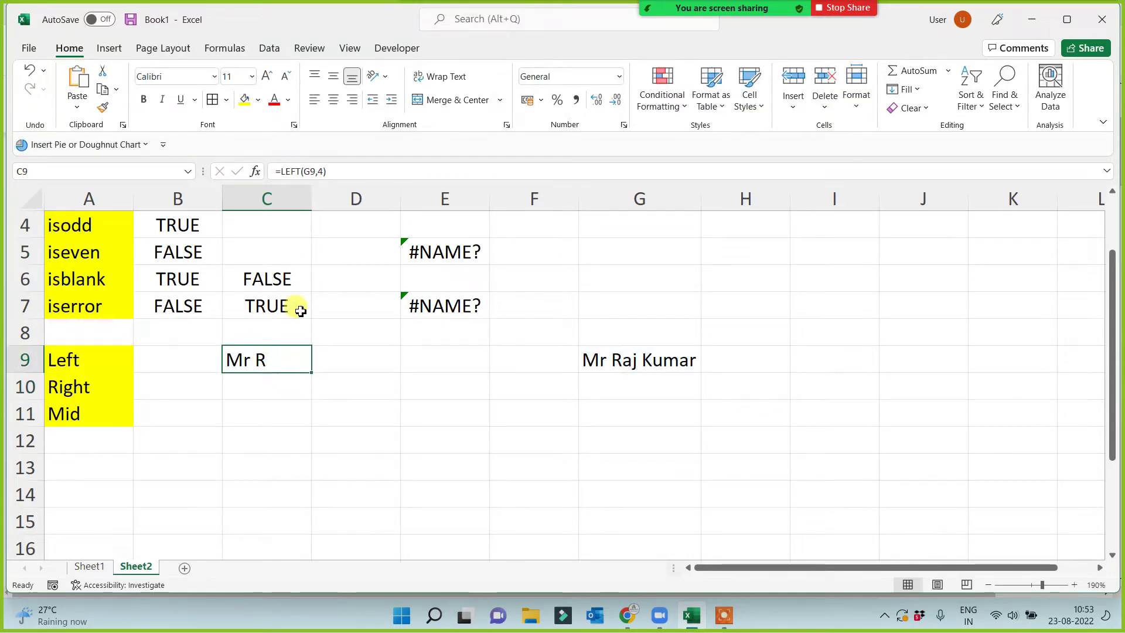
left_click(321, 171)
key("BackSpace")
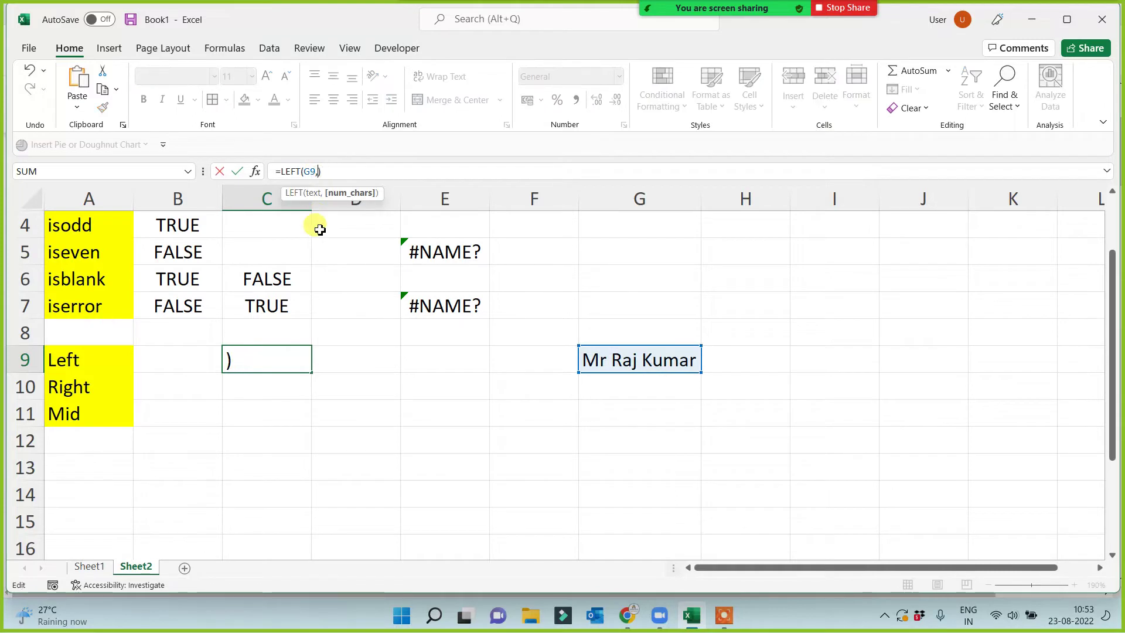
type("2")
key("Return")
left_click(286, 365)
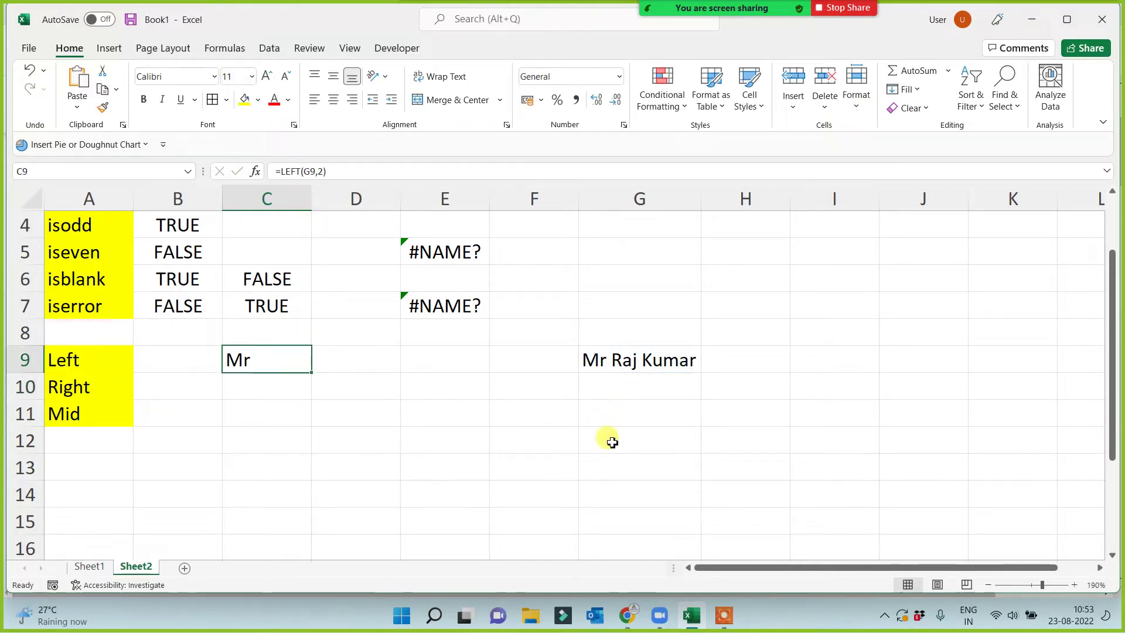
left_click(623, 359)
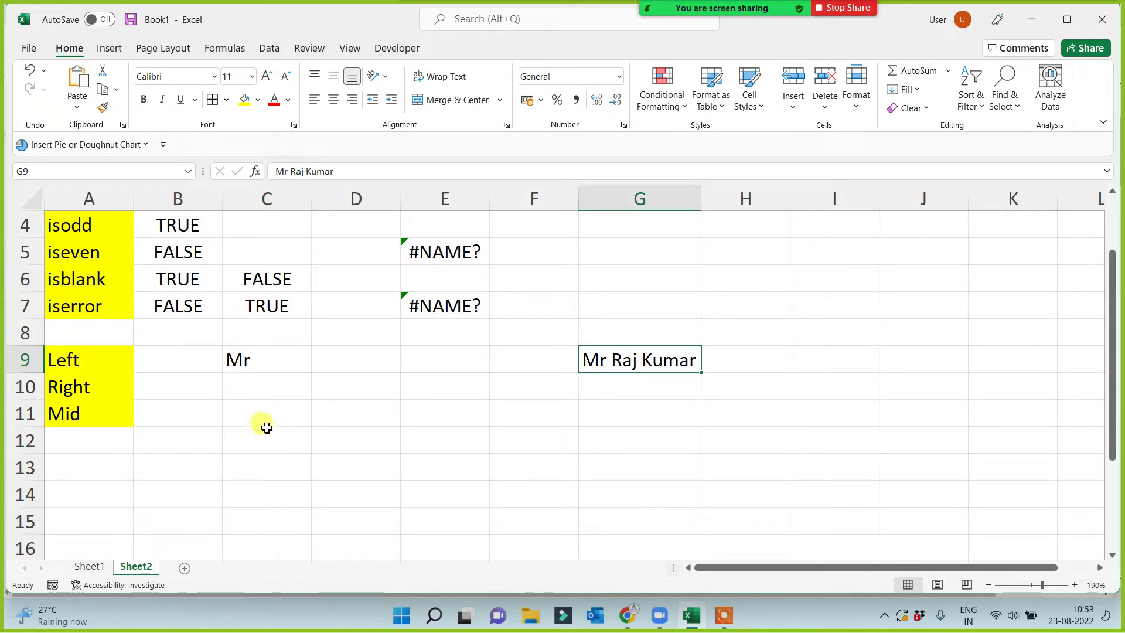
left_click(254, 384)
Enter a RIGHT formula on G9 in C10 that takes one character.
type("=")
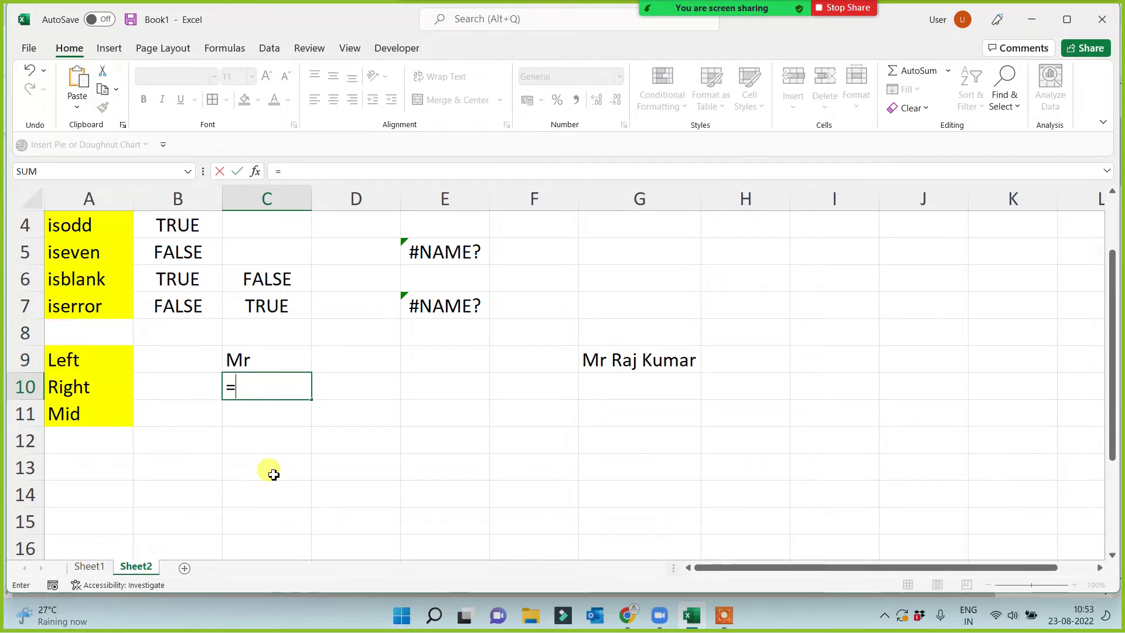
type("-right(")
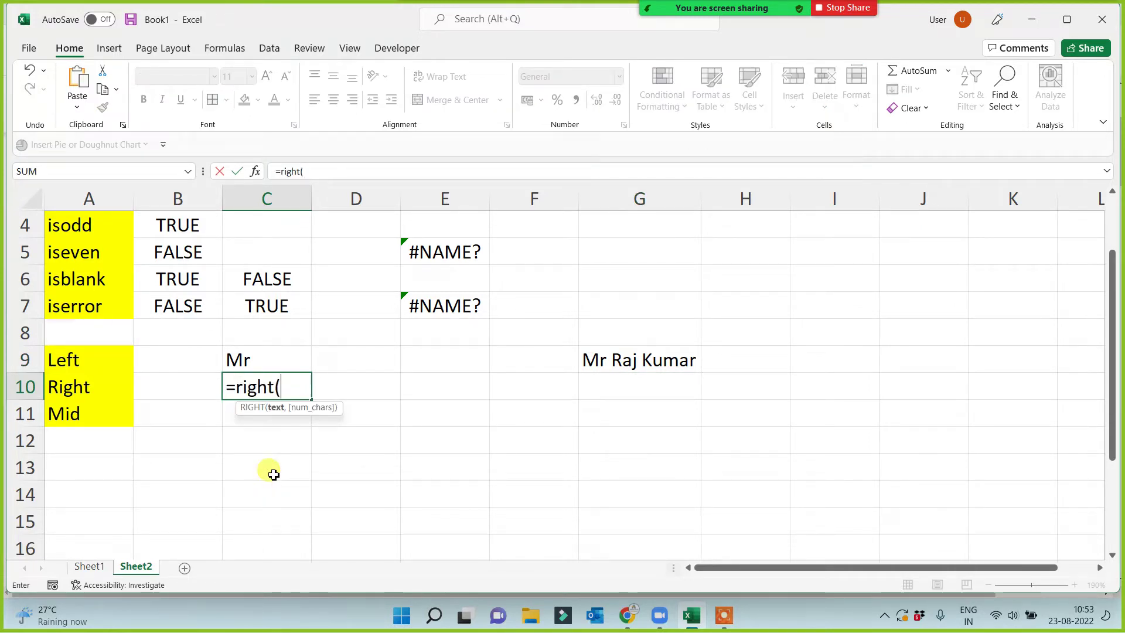
left_click(604, 362)
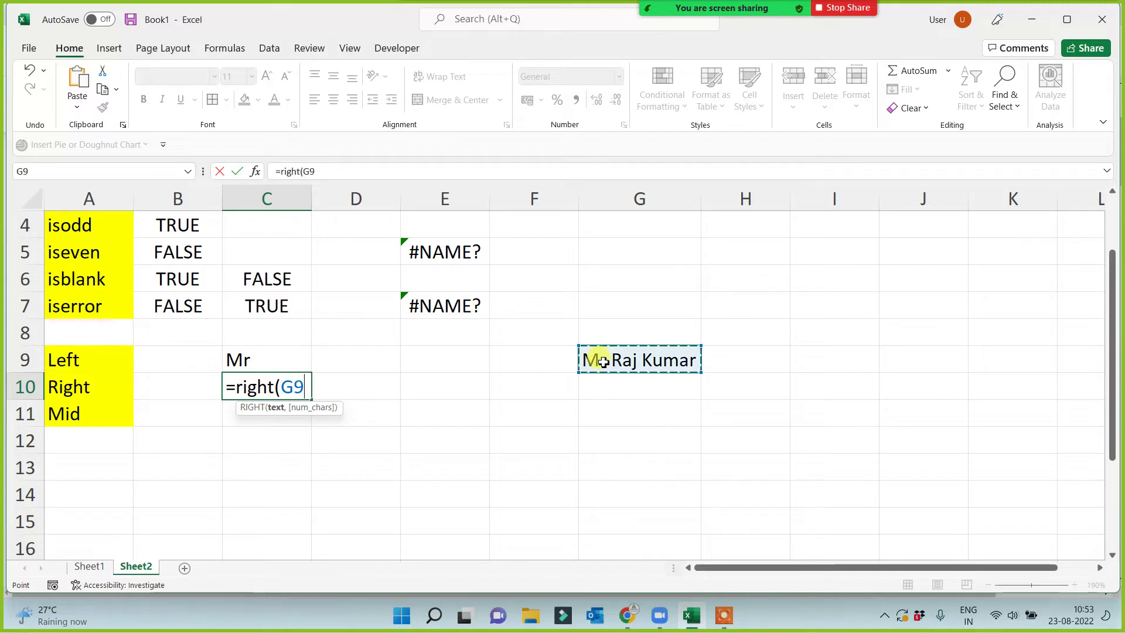
type(",1")
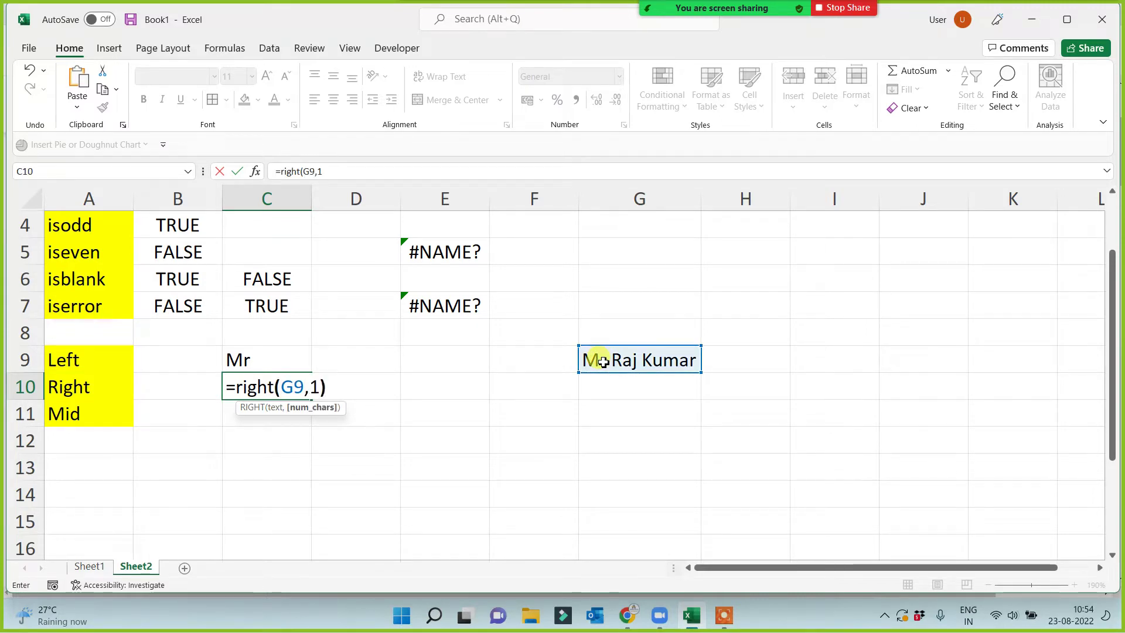
key("Return")
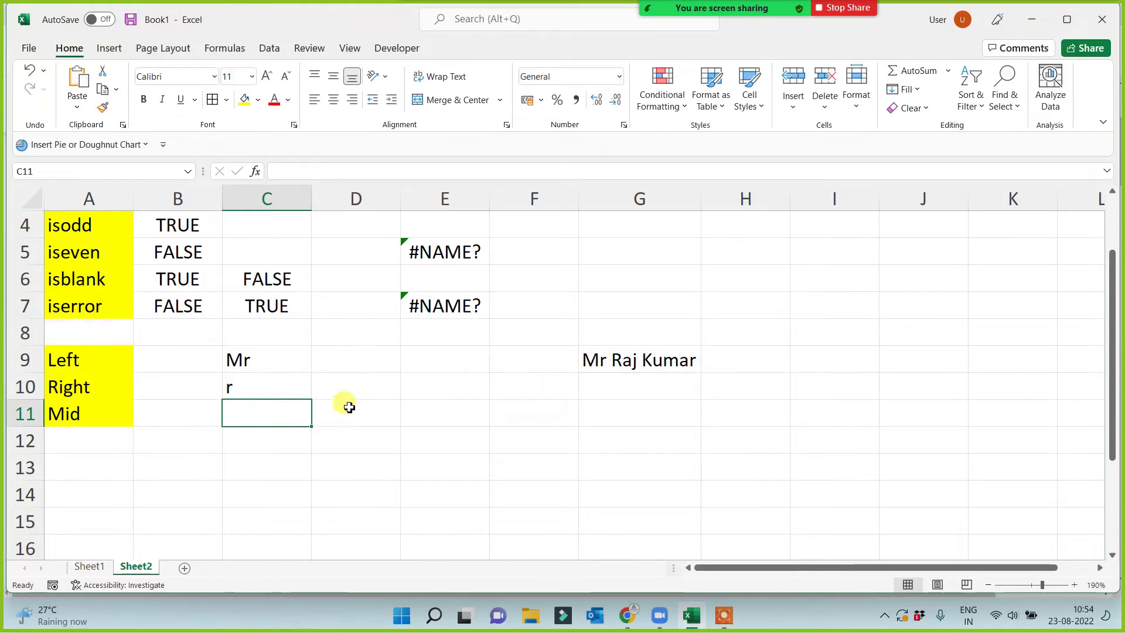
Change C10 to =RIGHT(G9,3) so it shows mar.
left_click(271, 386)
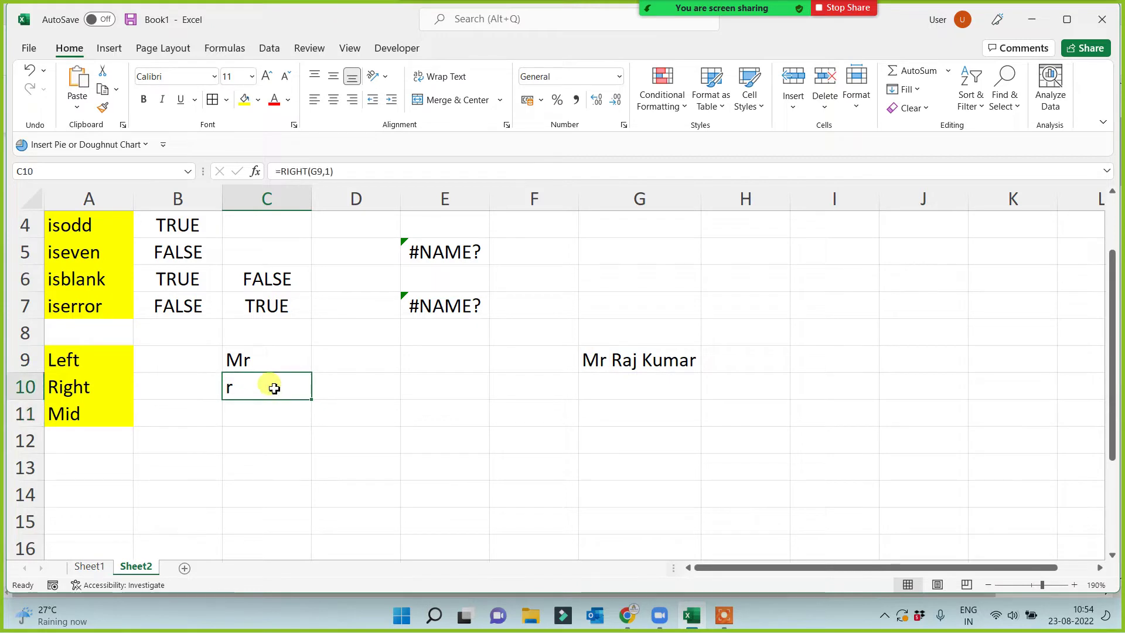
left_click(330, 169)
key("BackSpace")
type("3")
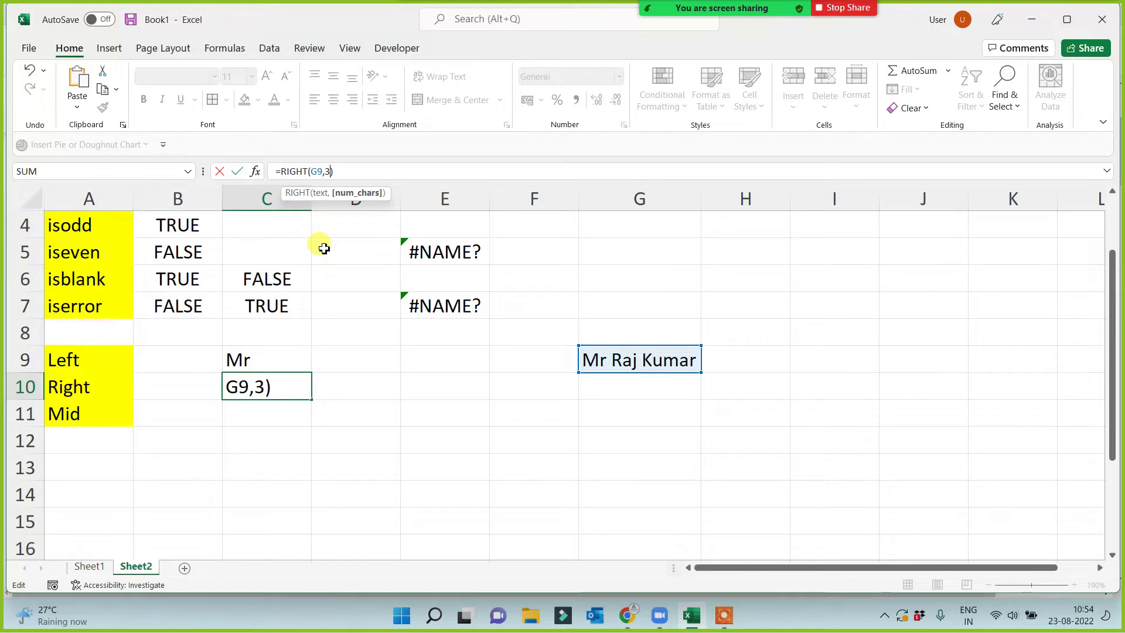
key("Return")
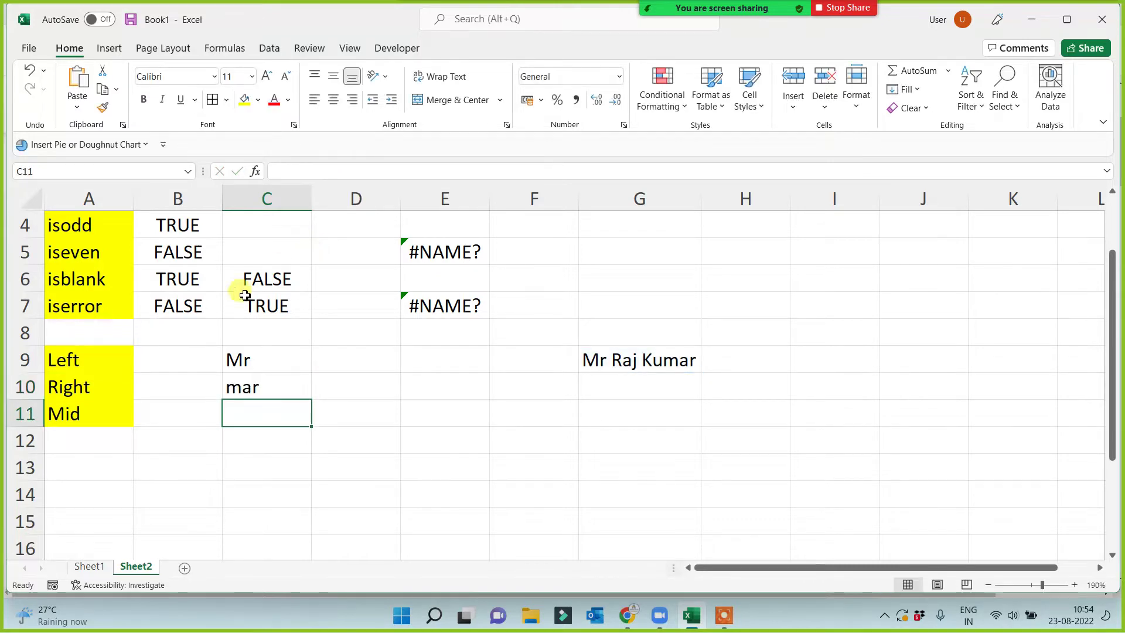
Change C10 to =RIGHT(G9,5) so it returns the five-letter surname.
left_click(235, 385)
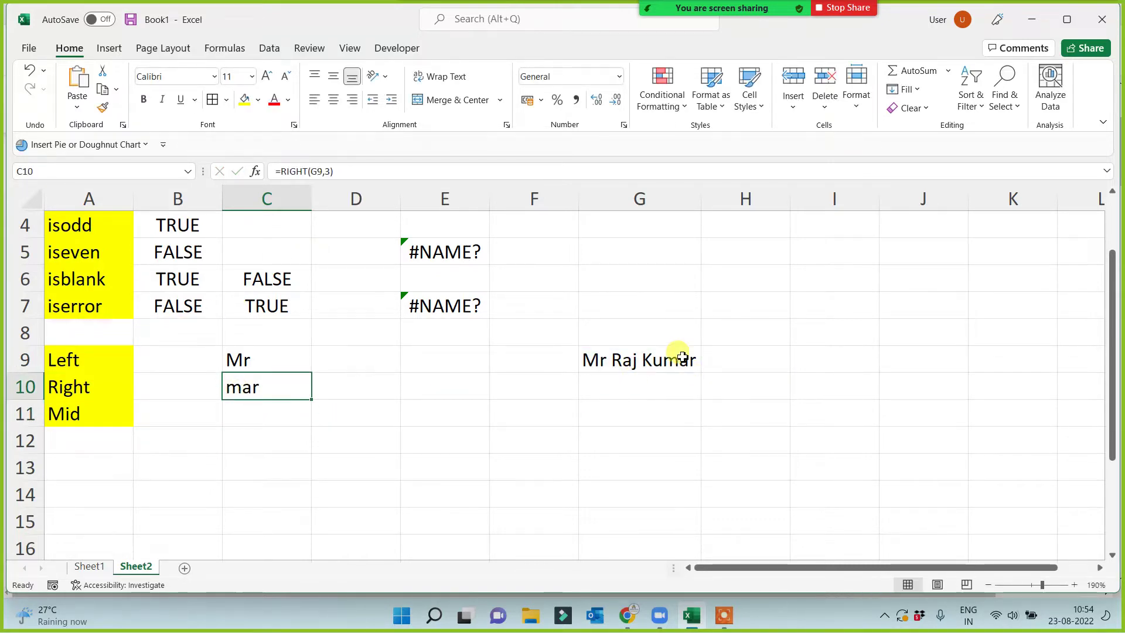
left_click(331, 171)
key("BackSpace")
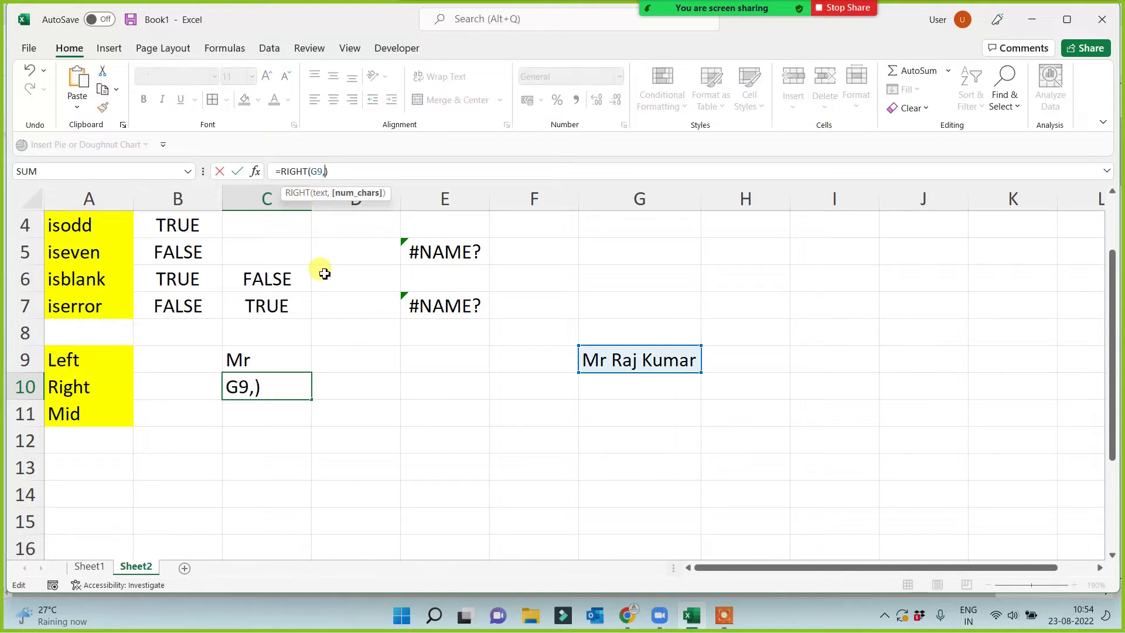
type("5")
key("Return")
left_click(291, 353)
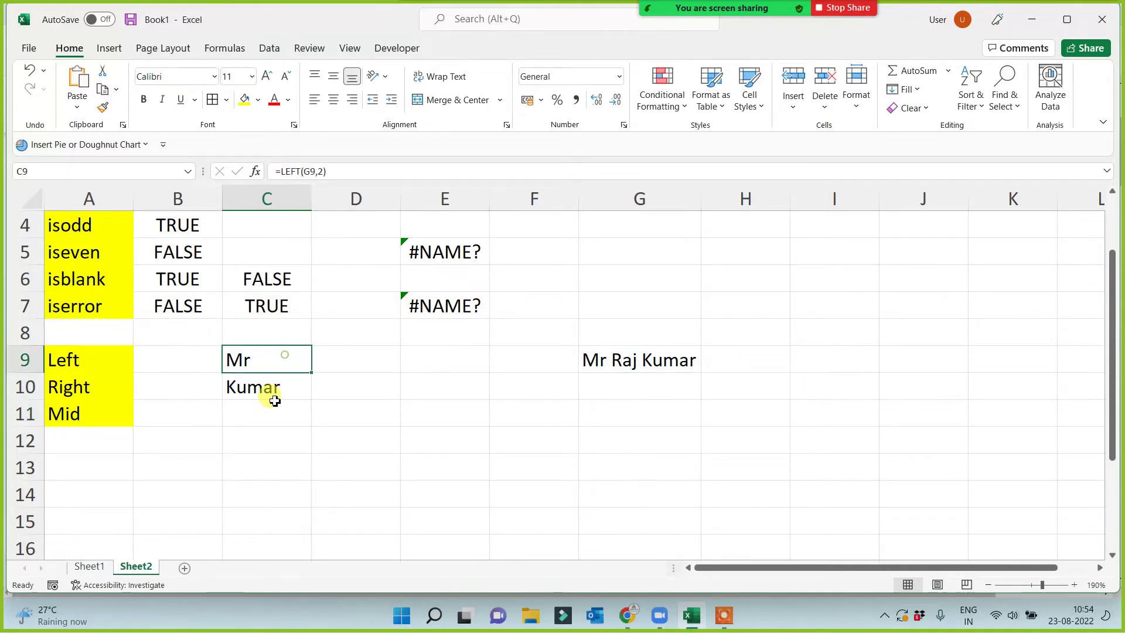
left_click(276, 405)
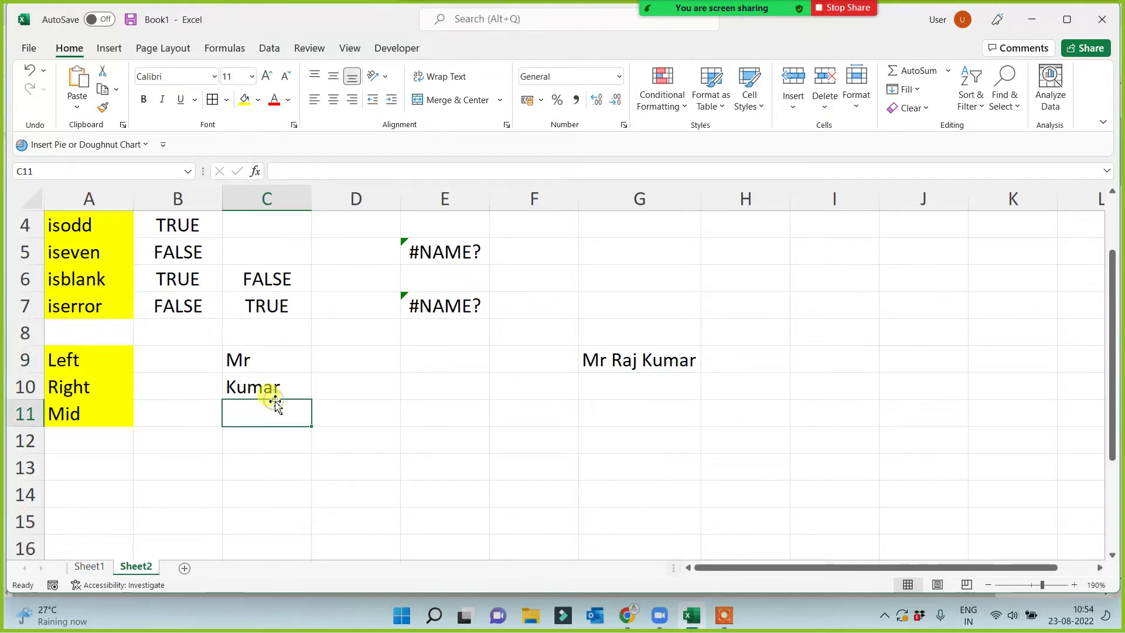
Enter =LEFT(G9) with no count in D9 so it returns M.
left_click(344, 362)
type("=left(")
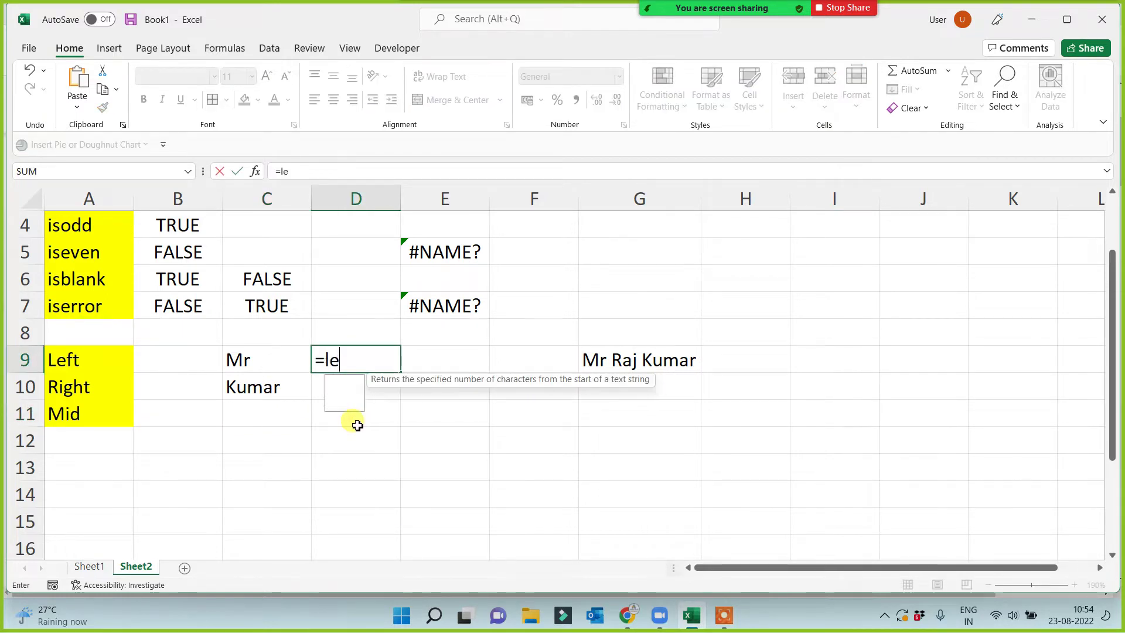
left_click(603, 360)
type(")")
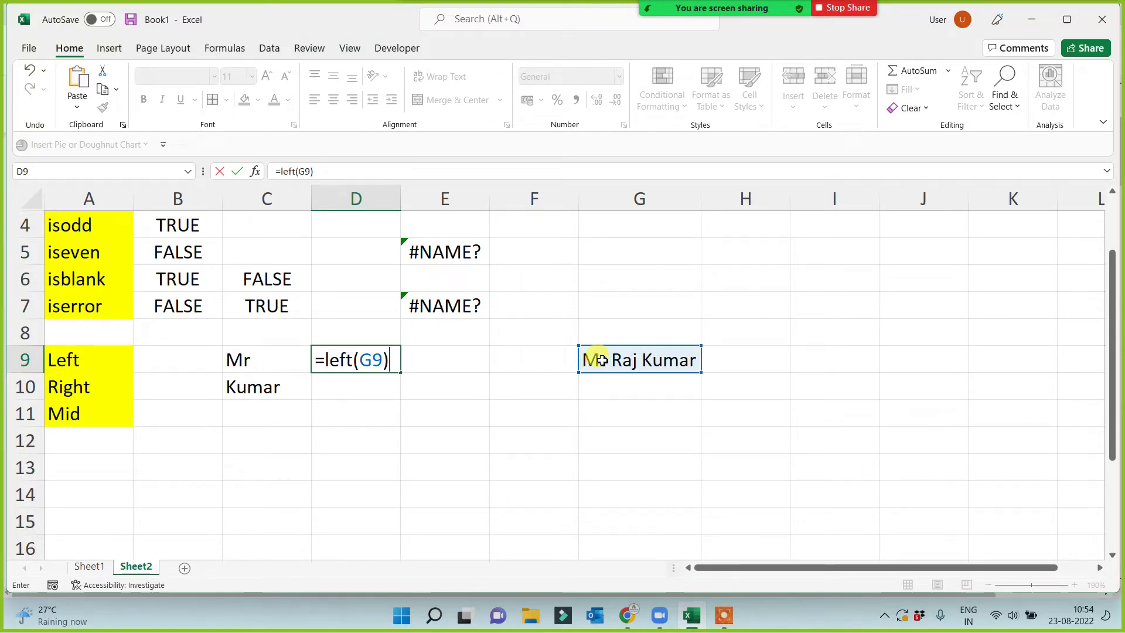
key("Return")
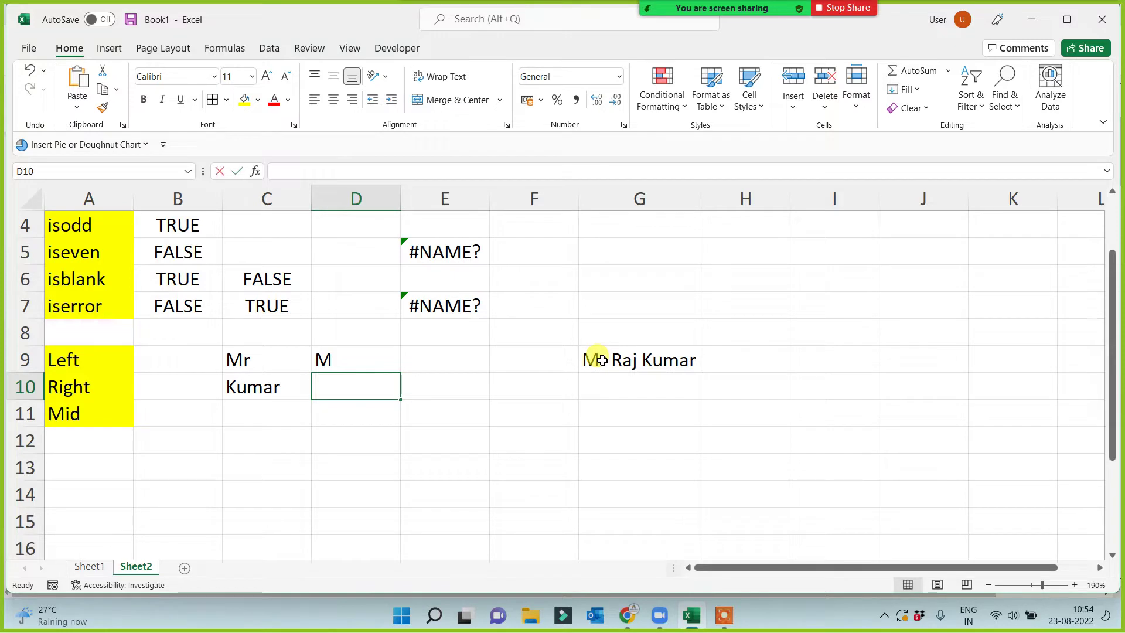
Enter =RIGHT(G9) with no count in D10 so it returns r.
type("=right(")
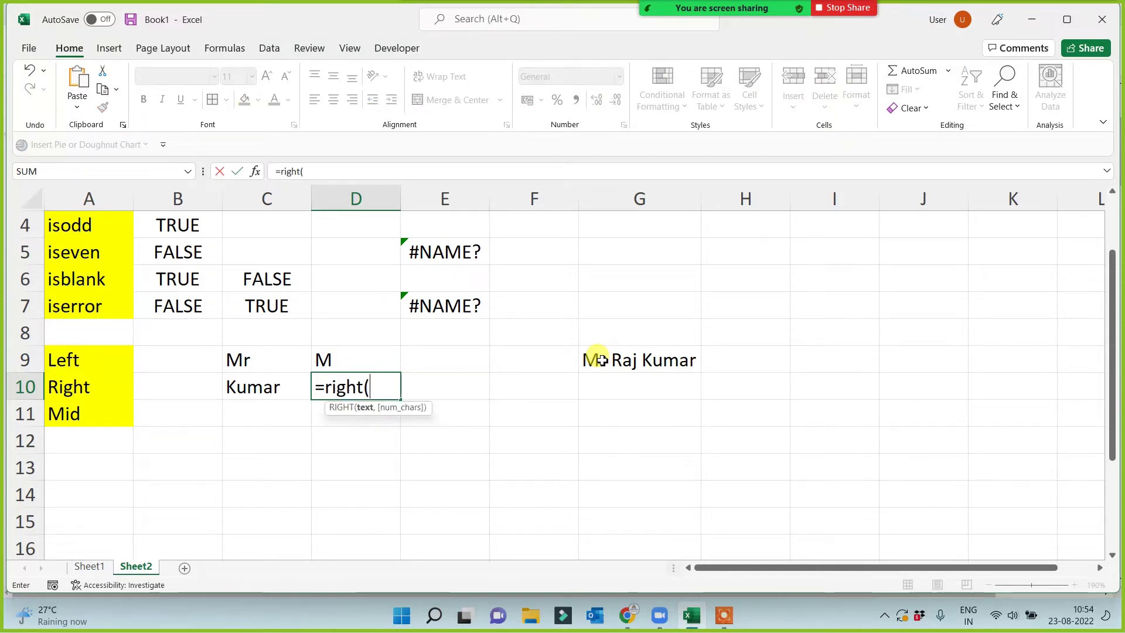
left_click(664, 356)
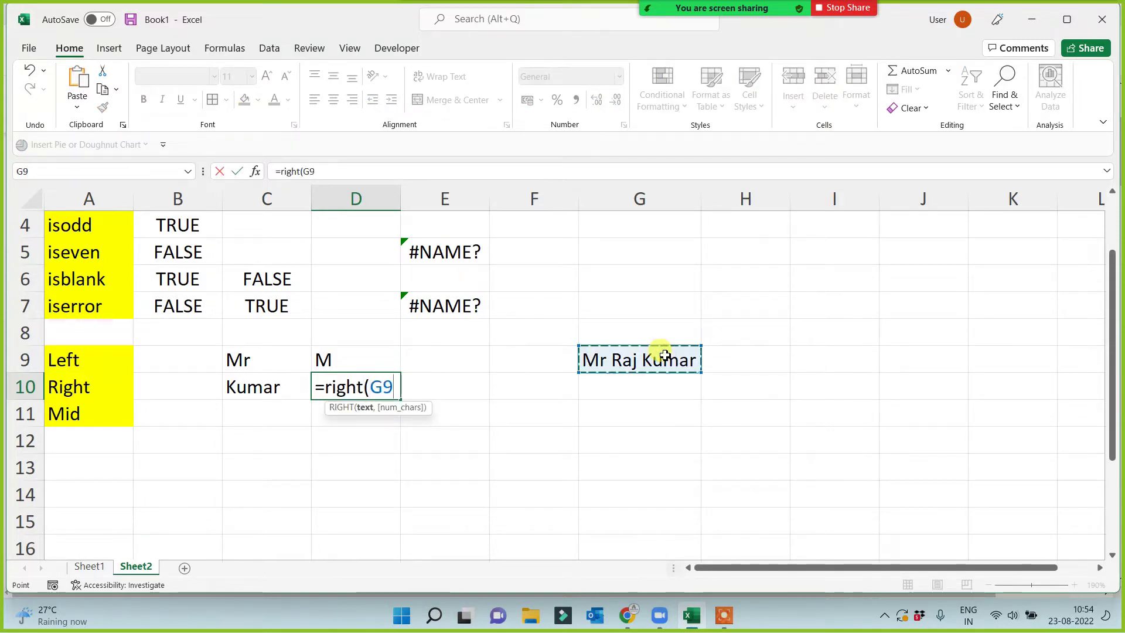
type(")")
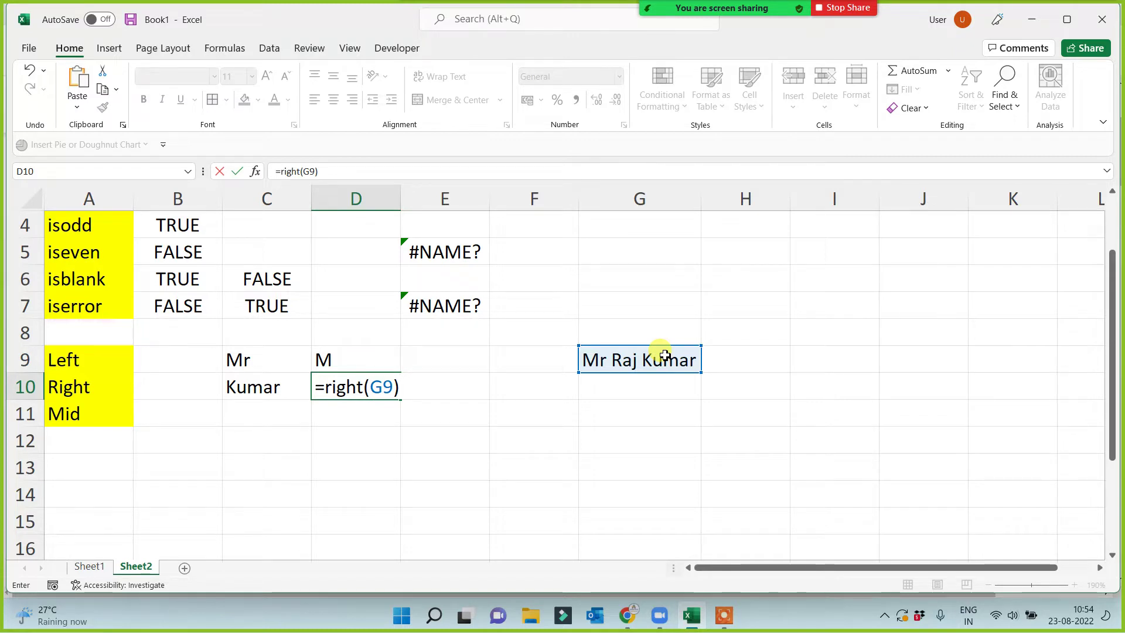
key("Return")
left_click(253, 418)
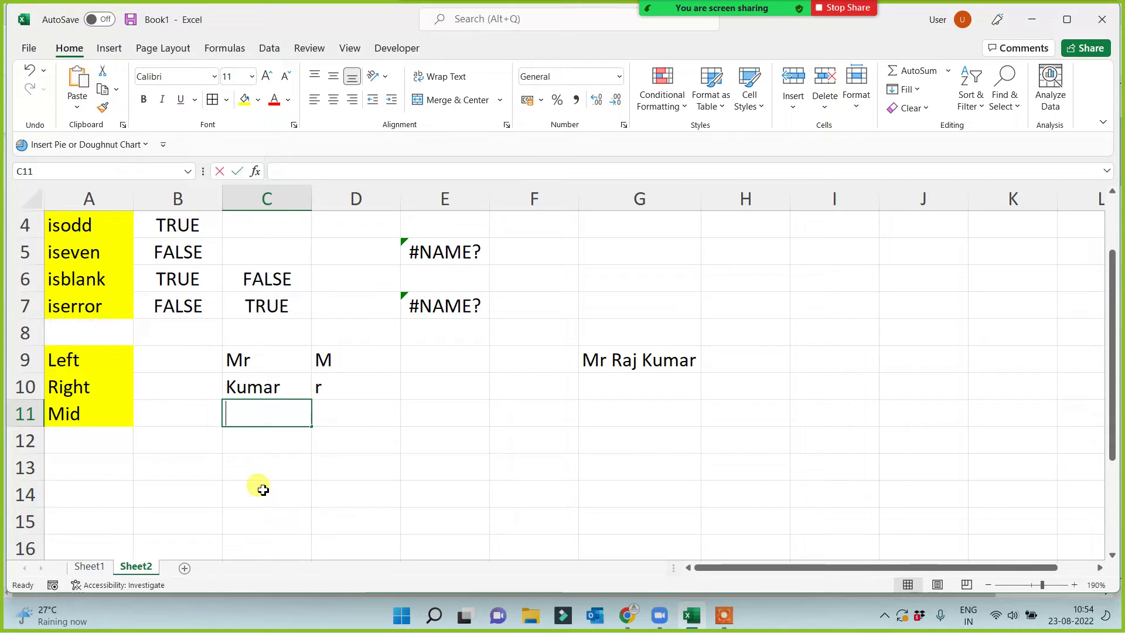
Enter =MID(G9,4,3) in C11 to return the three-letter first name.
type("=mid(")
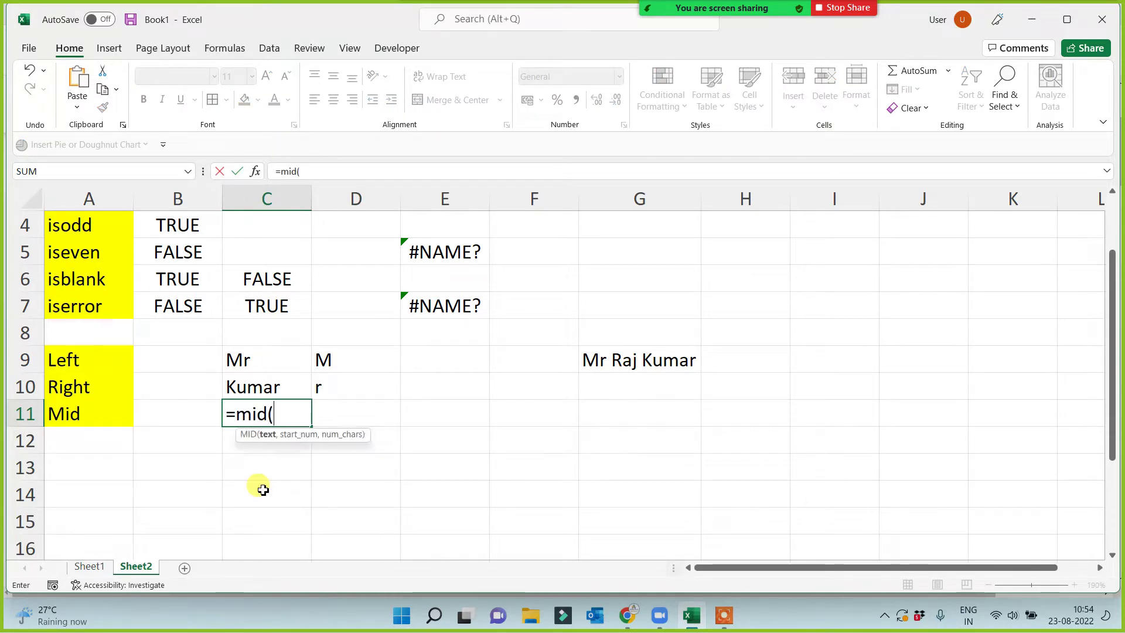
left_click(658, 359)
type(",4")
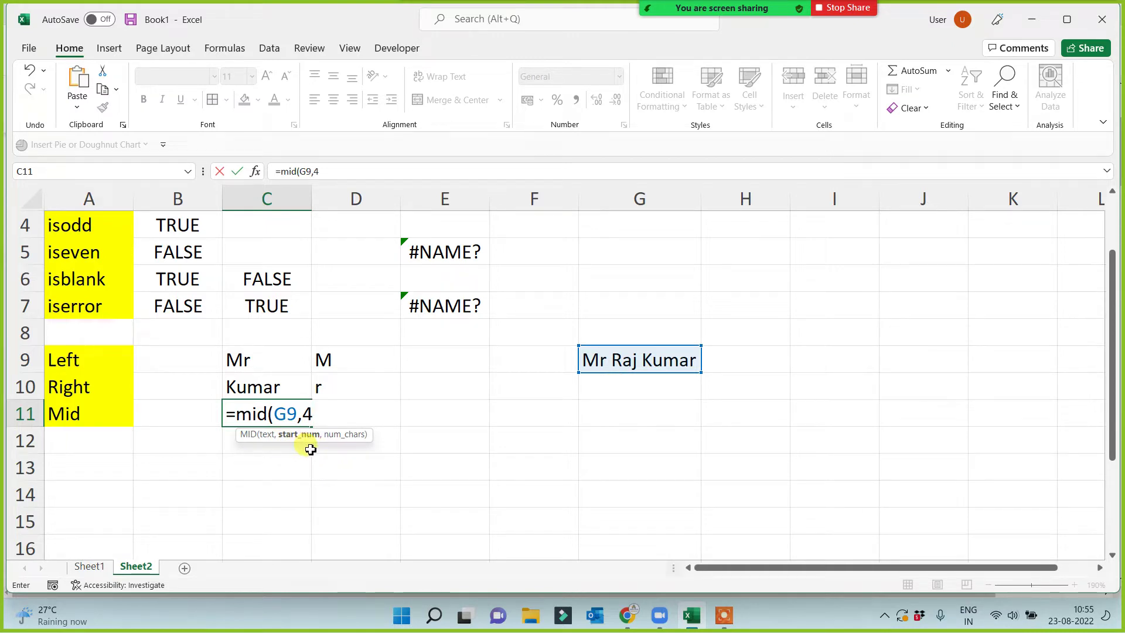
type(",")
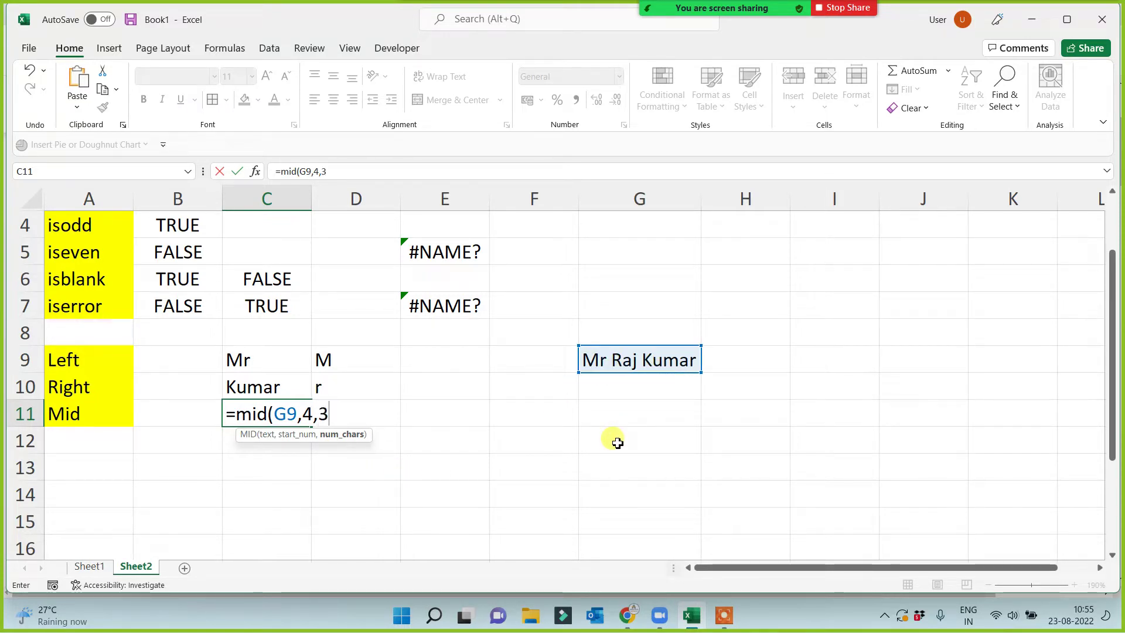
type("3)")
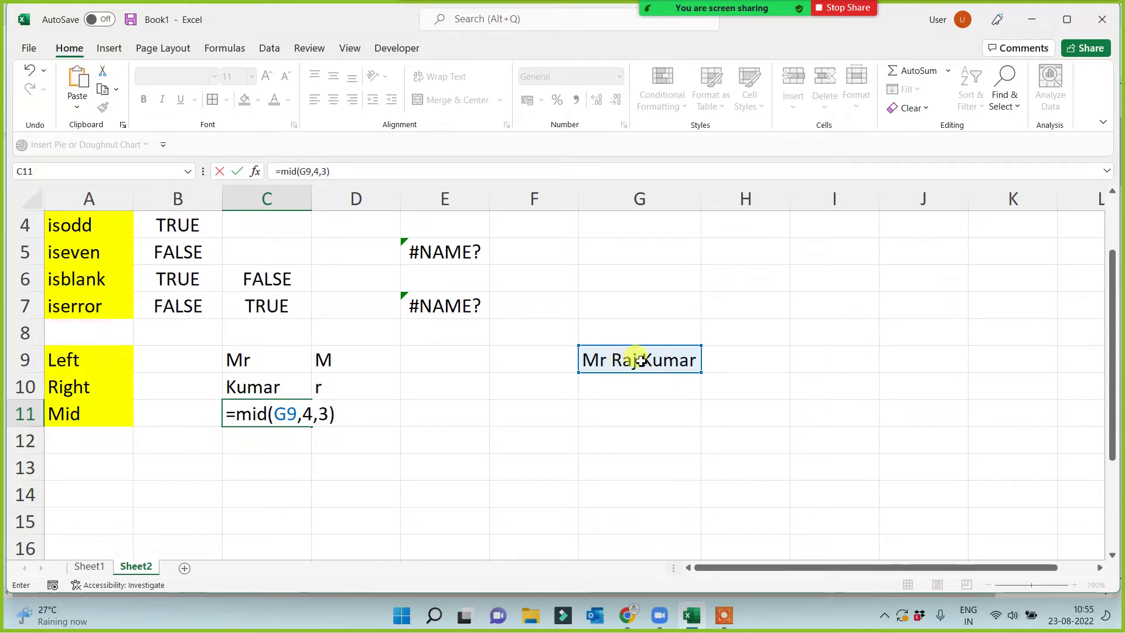
key("Return")
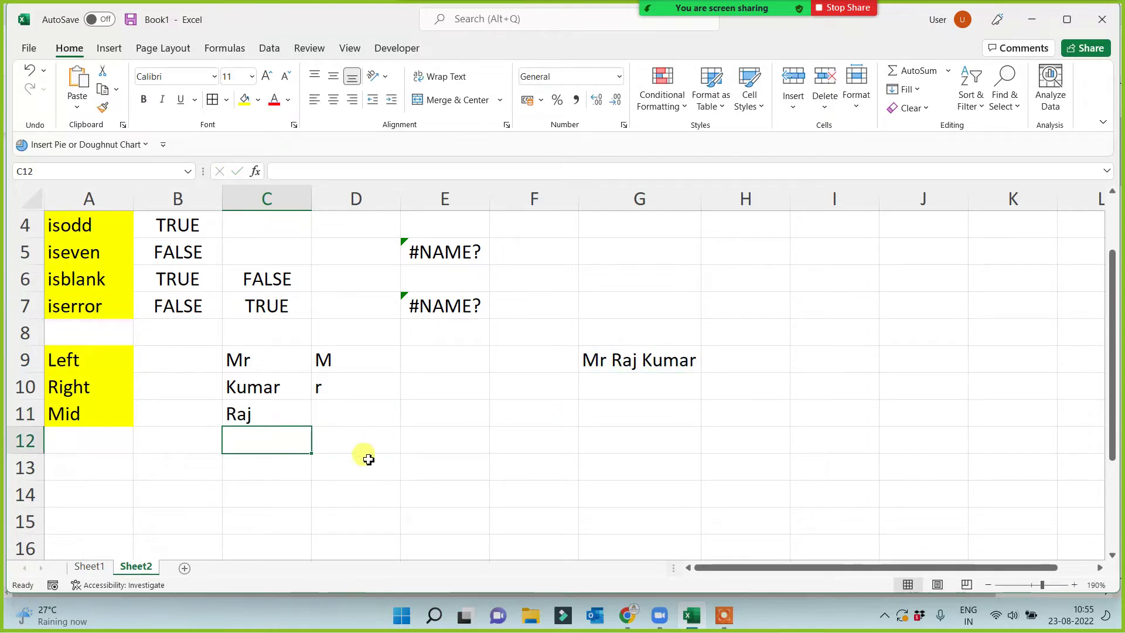
Enter a second sample name beginning with Miss in G10 and AutoFit column G.
left_click(623, 393)
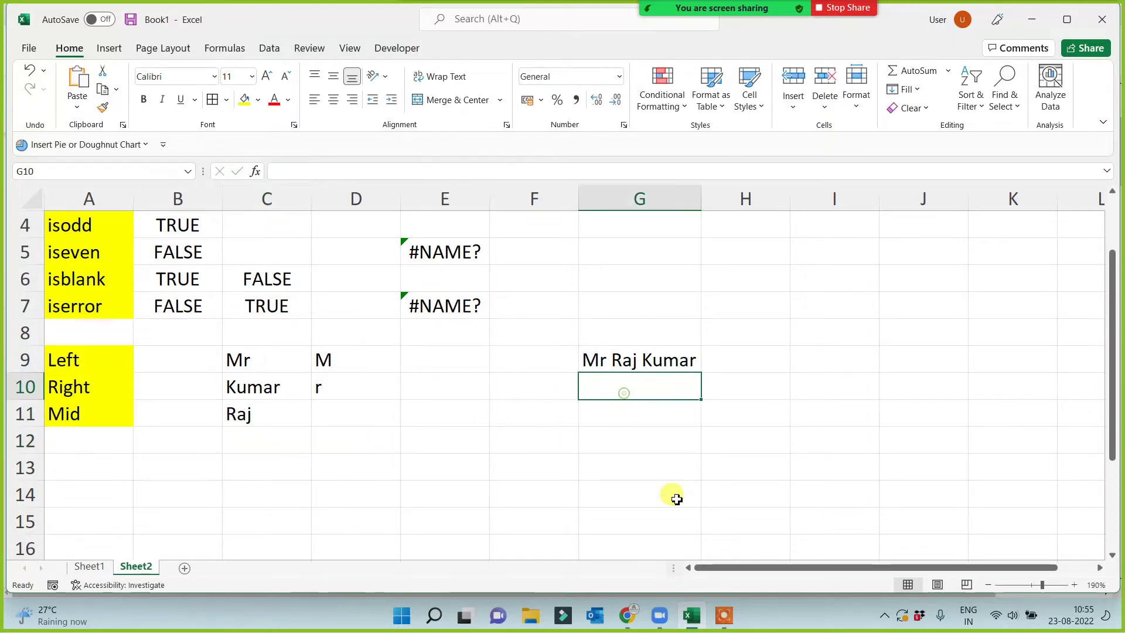
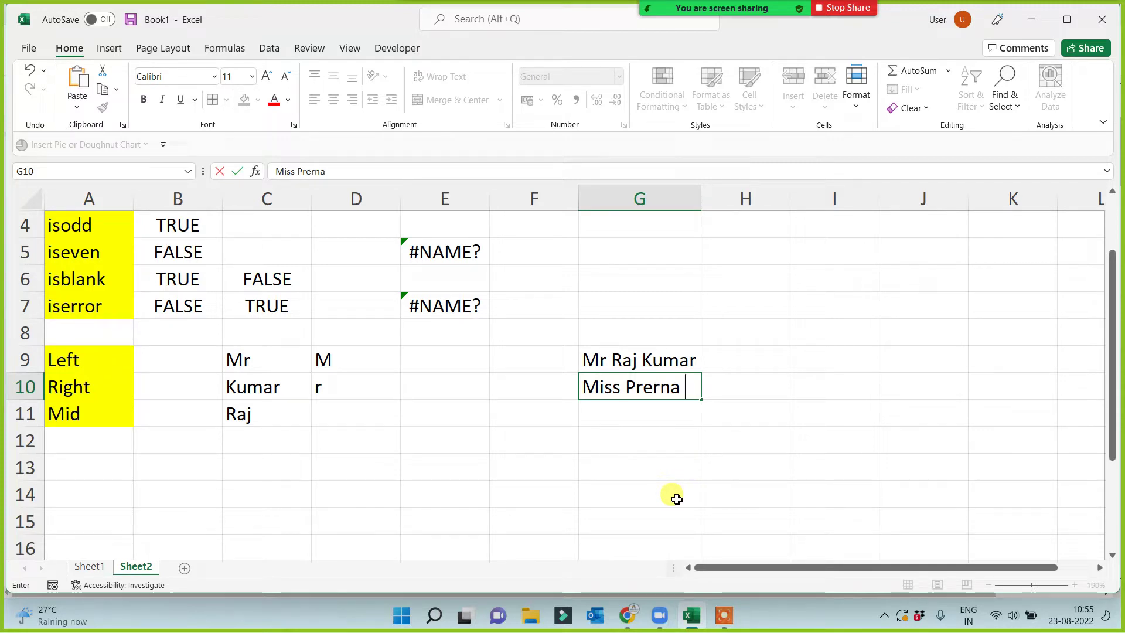
key("Return")
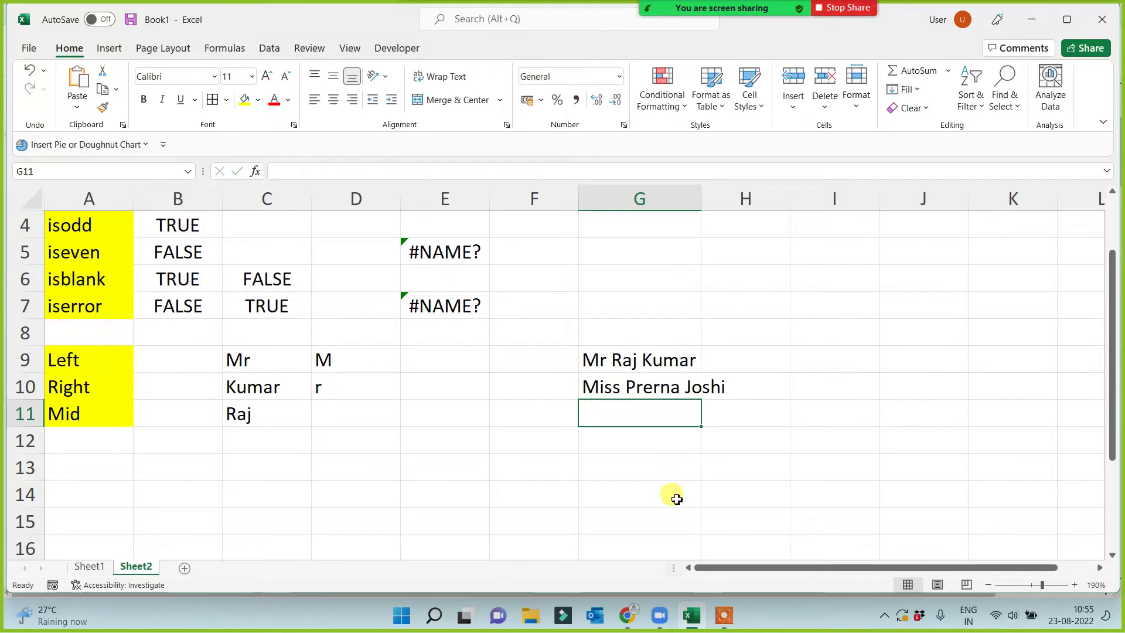
double_click(701, 200)
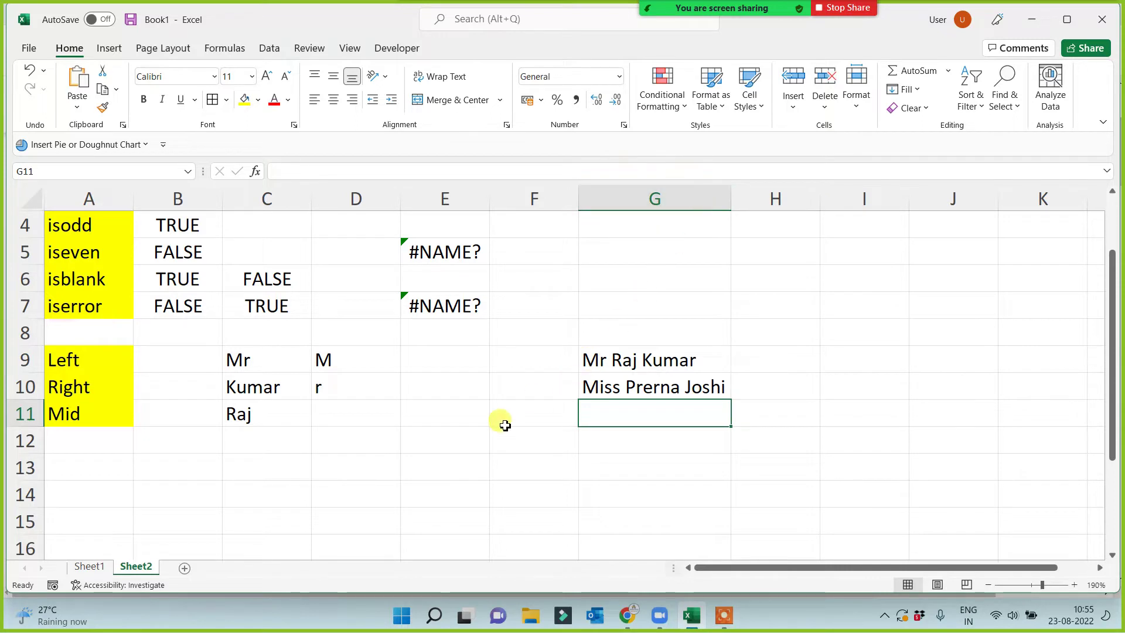
left_click(377, 440)
Enter a MID formula on G10 in D12, changing the start position from 5 to 6, length 6.
type("=")
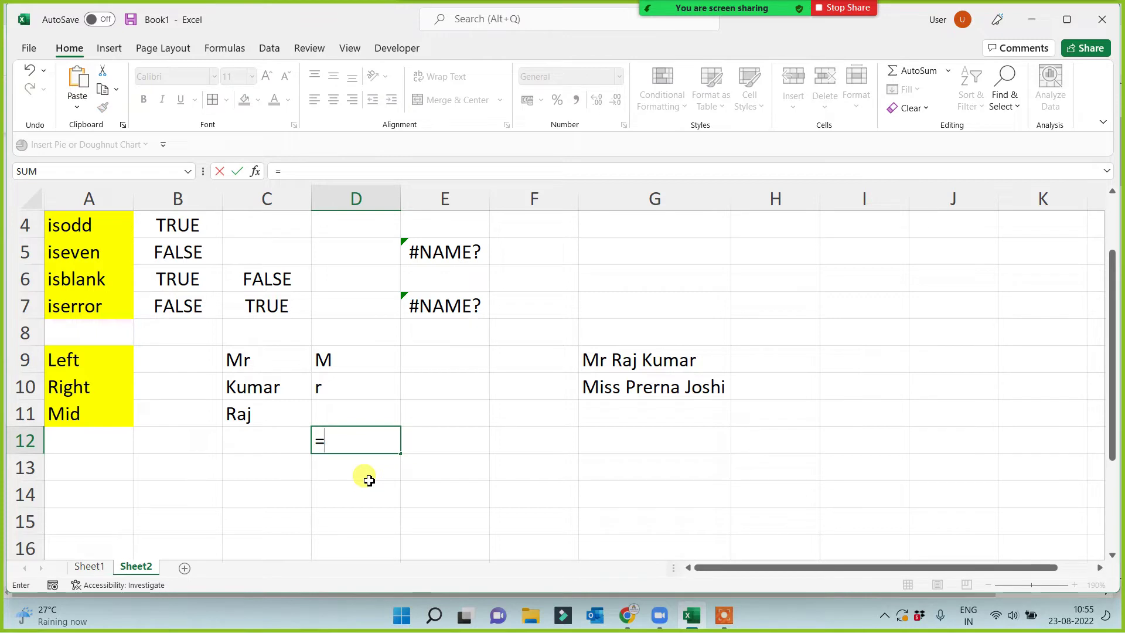
type("mid")
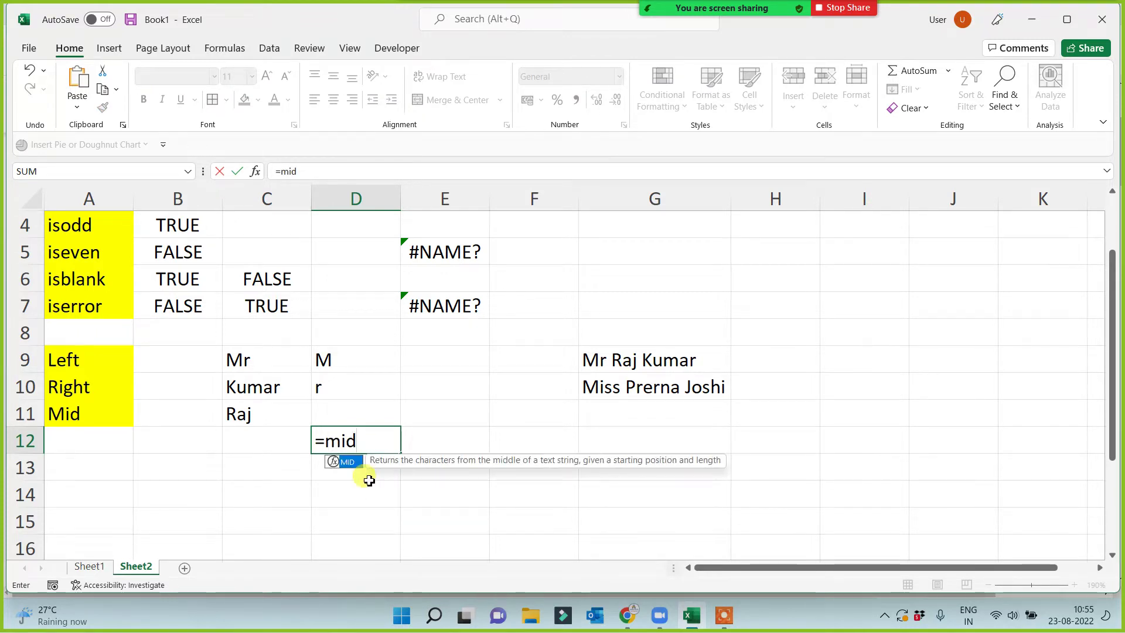
type("(")
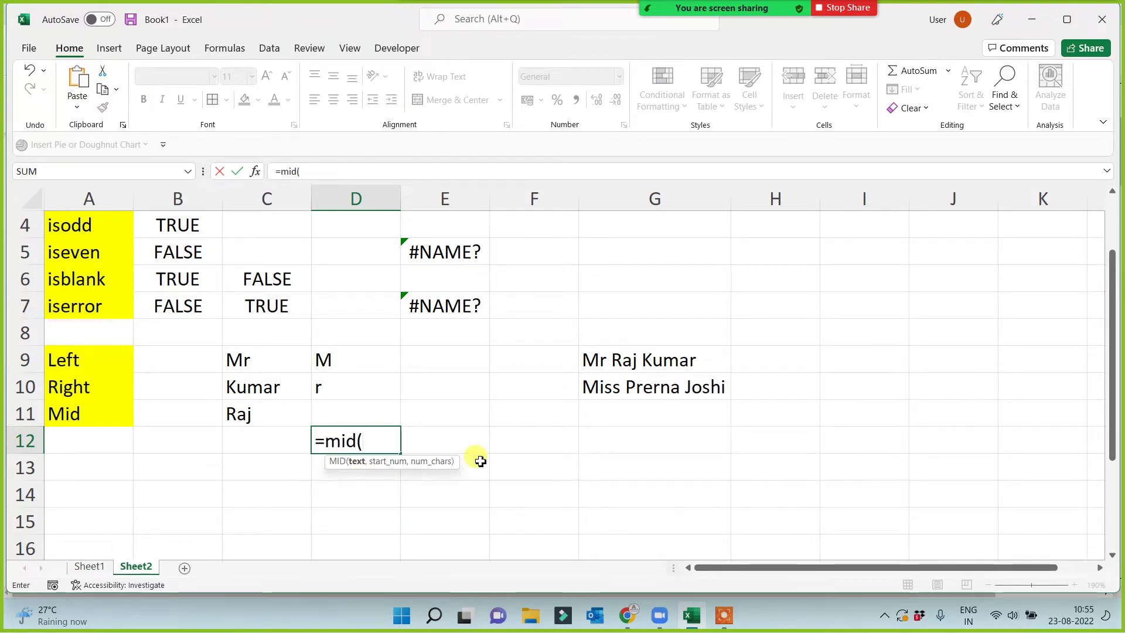
left_click(667, 389)
type(",")
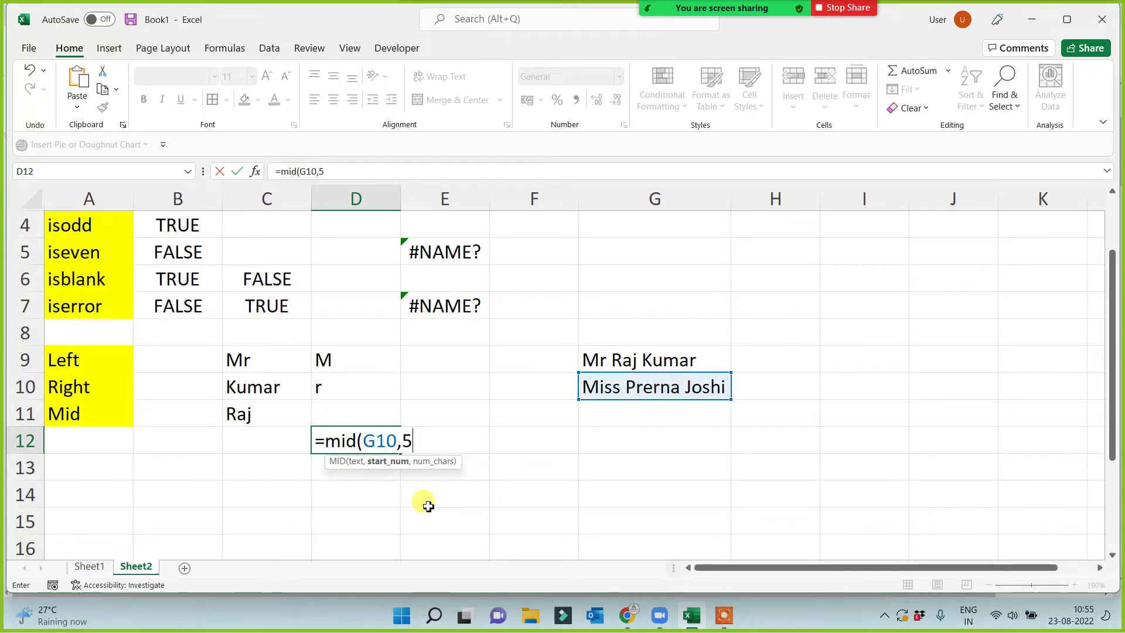
type("5,")
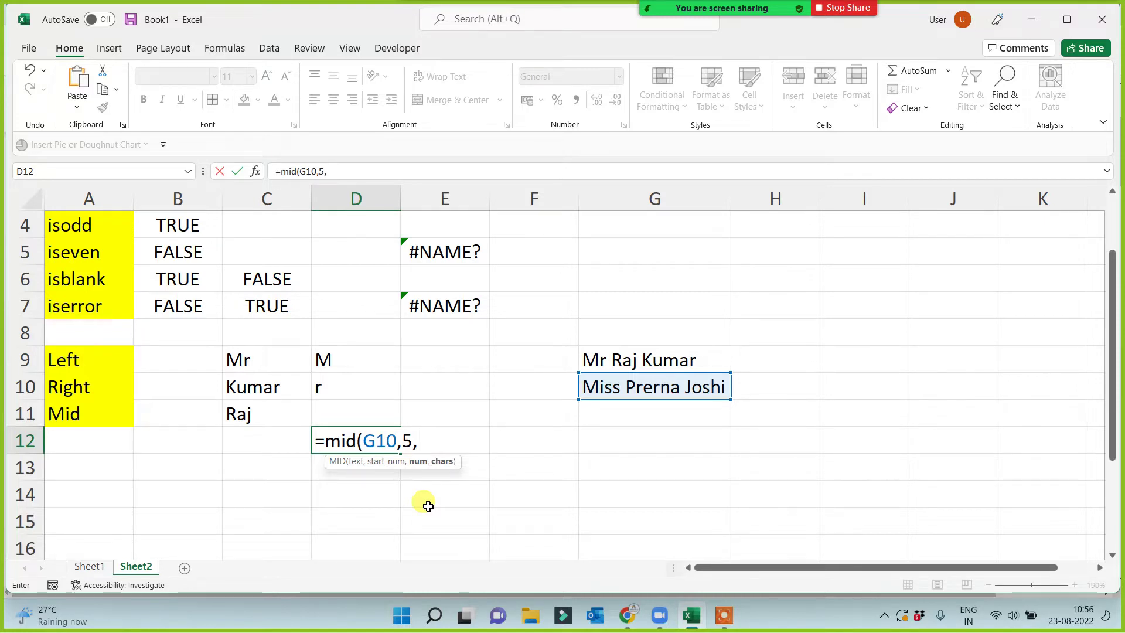
type("6)")
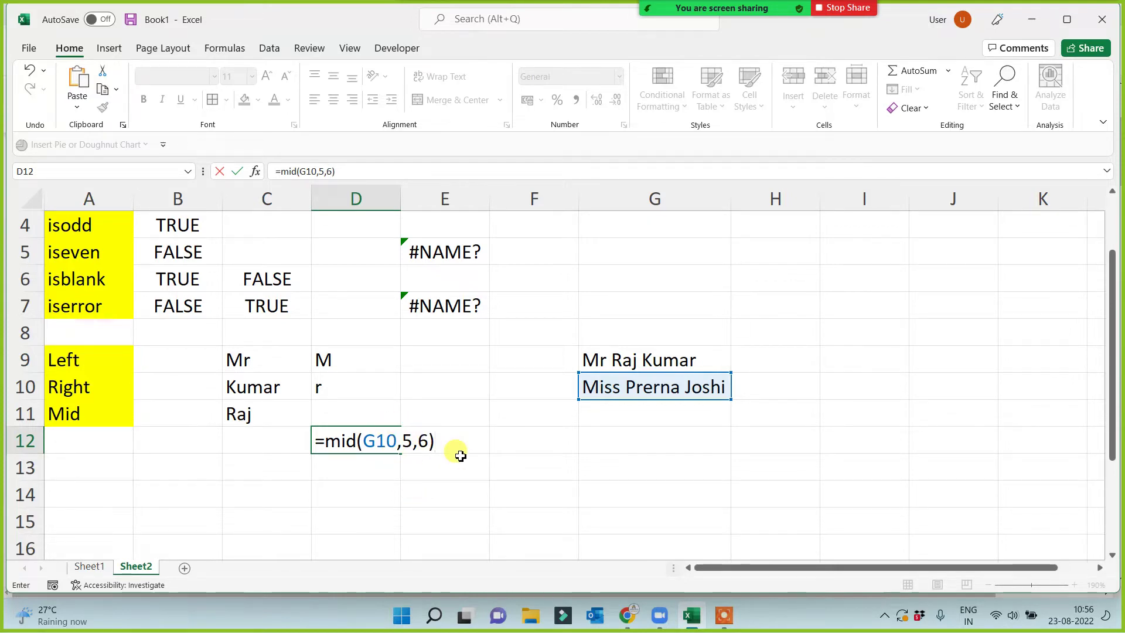
left_click(412, 441)
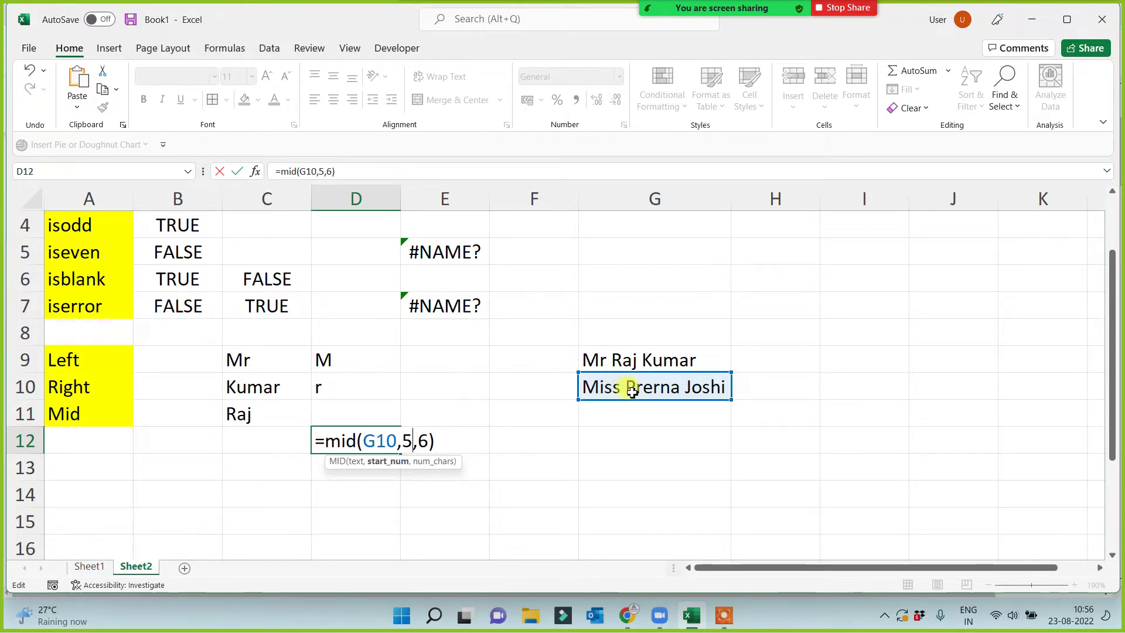
key("BackSpace")
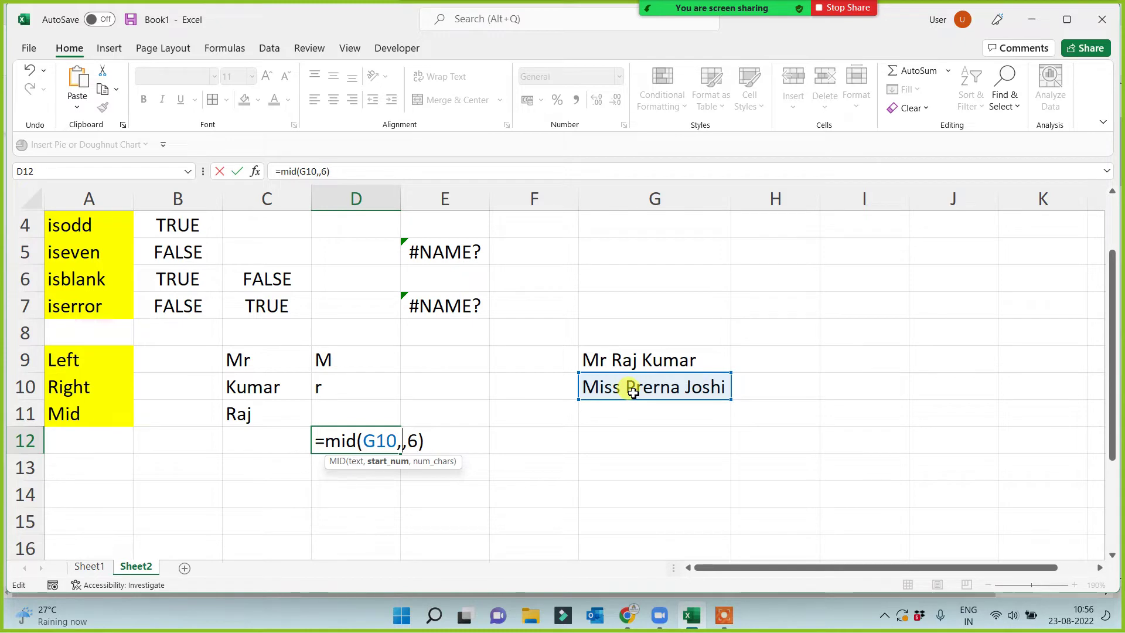
type("6")
key("Return")
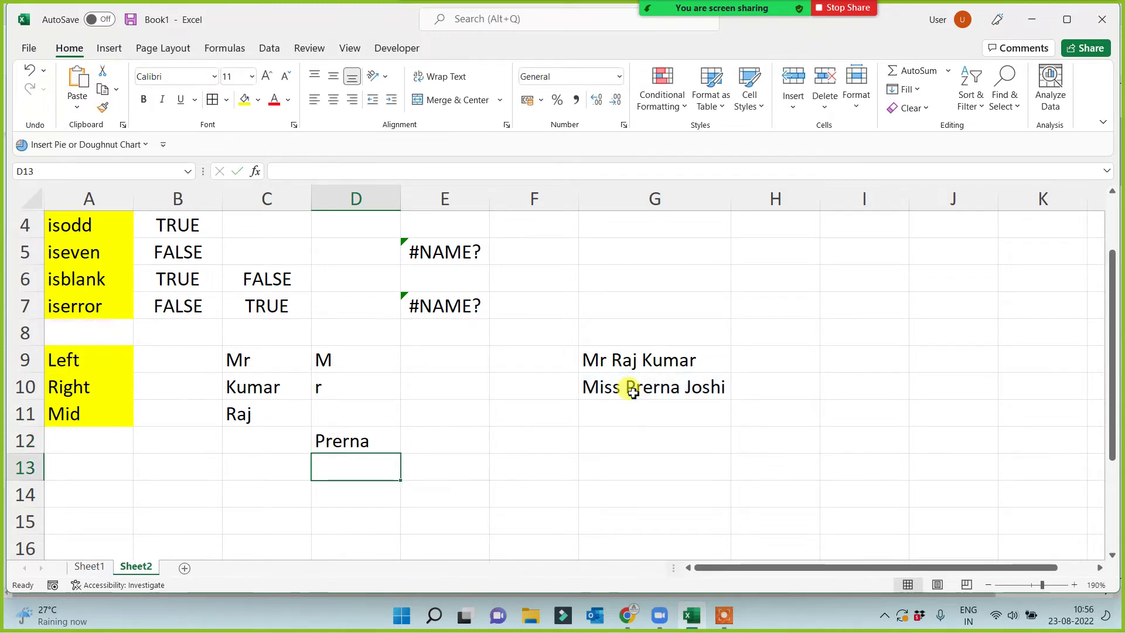
left_click(622, 416)
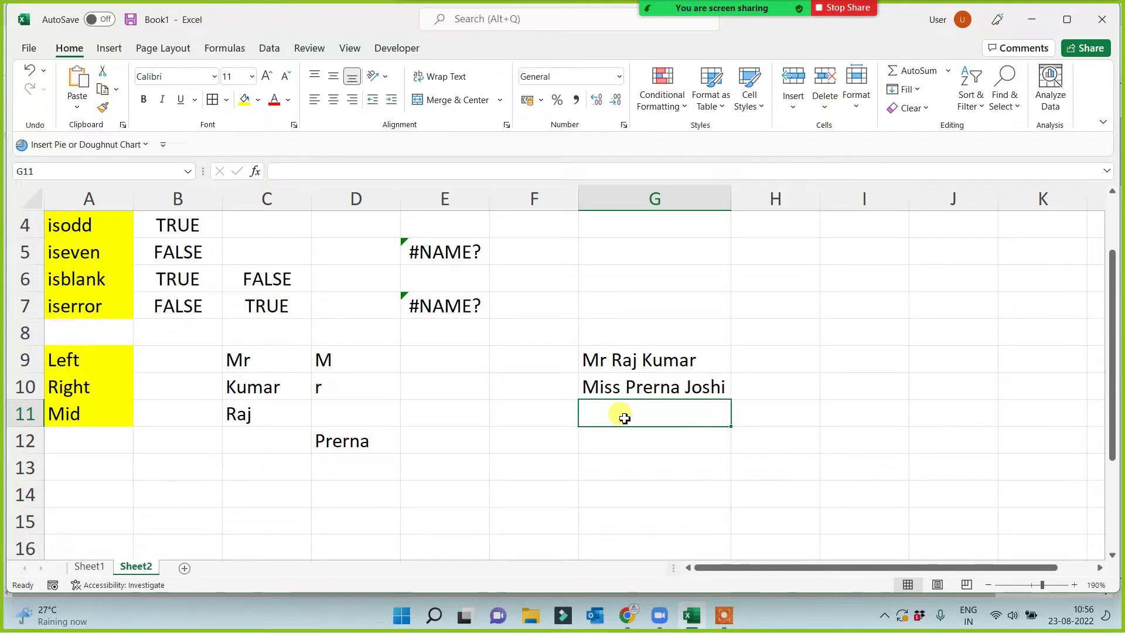
Enter =LEFT(G10,4) in C12 to extract the title Miss.
left_click(600, 388)
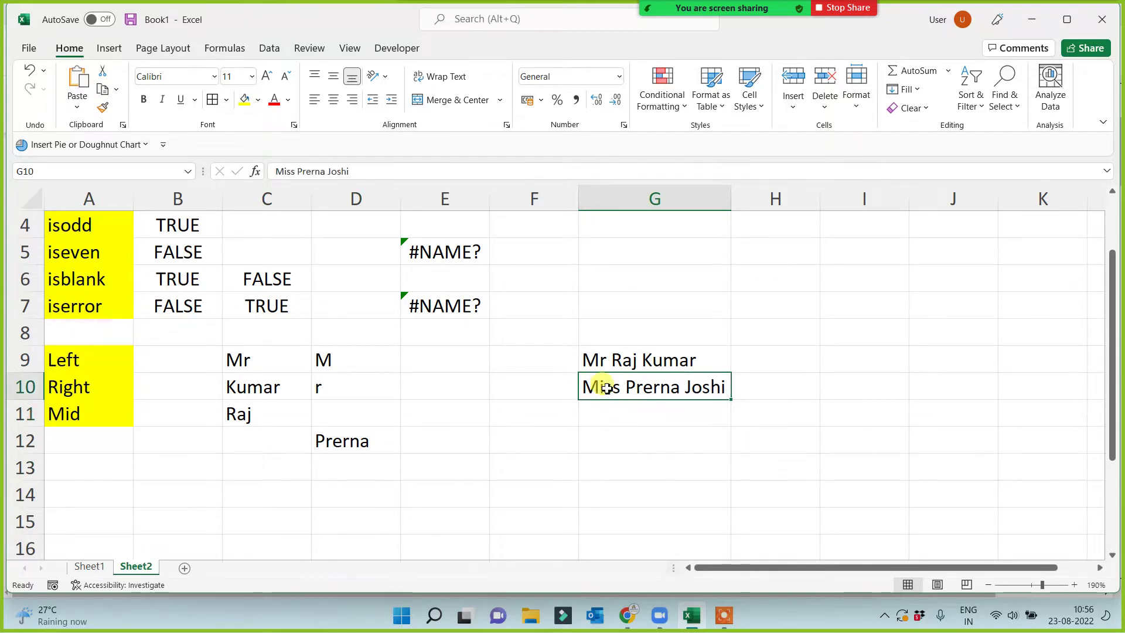
left_click(438, 441)
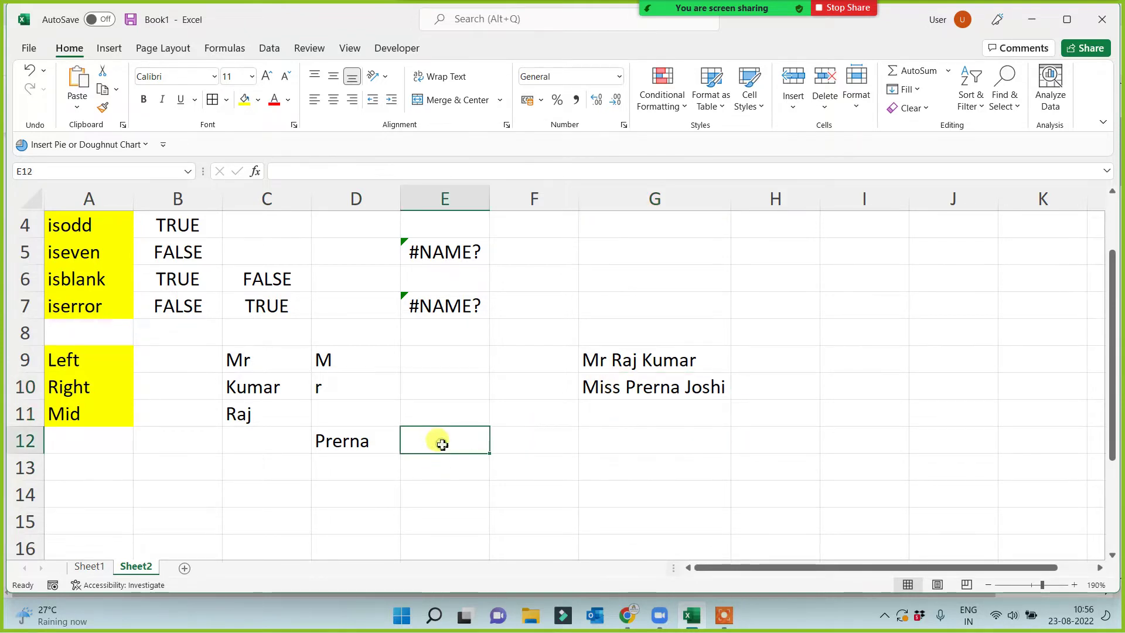
left_click(250, 449)
left_click(617, 384)
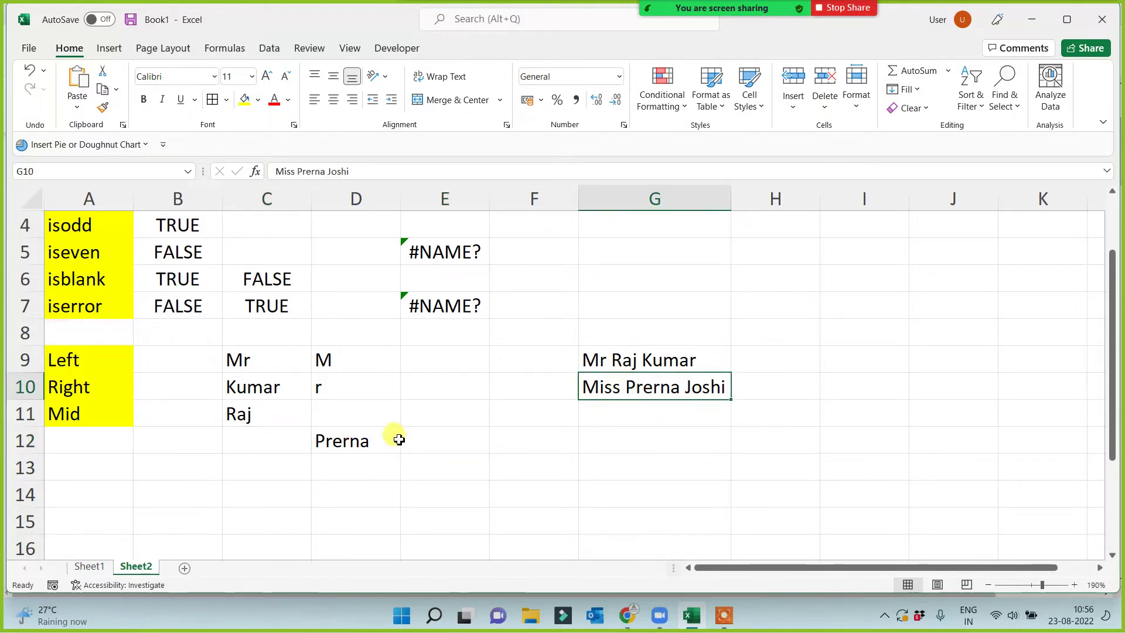
left_click(245, 436)
type("=")
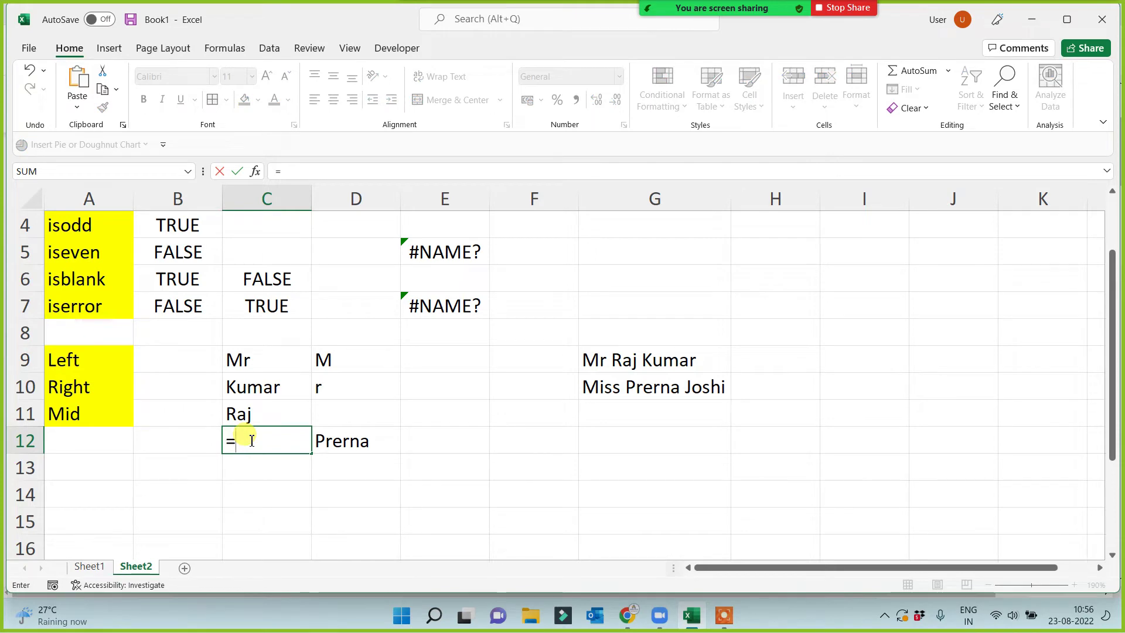
type("left")
type("(")
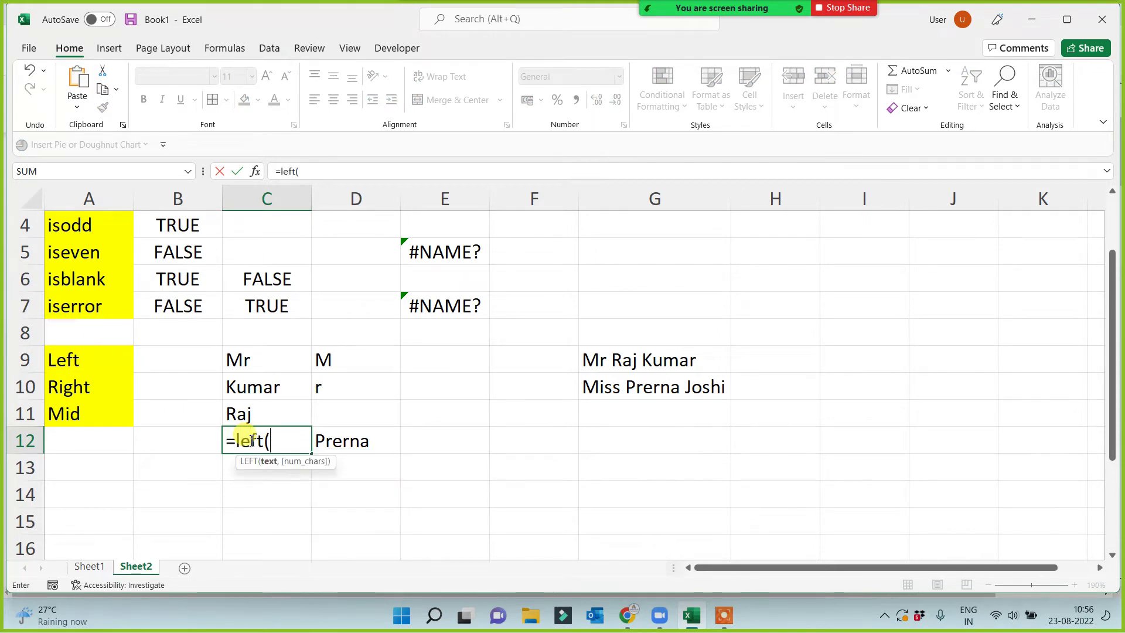
left_click(621, 395)
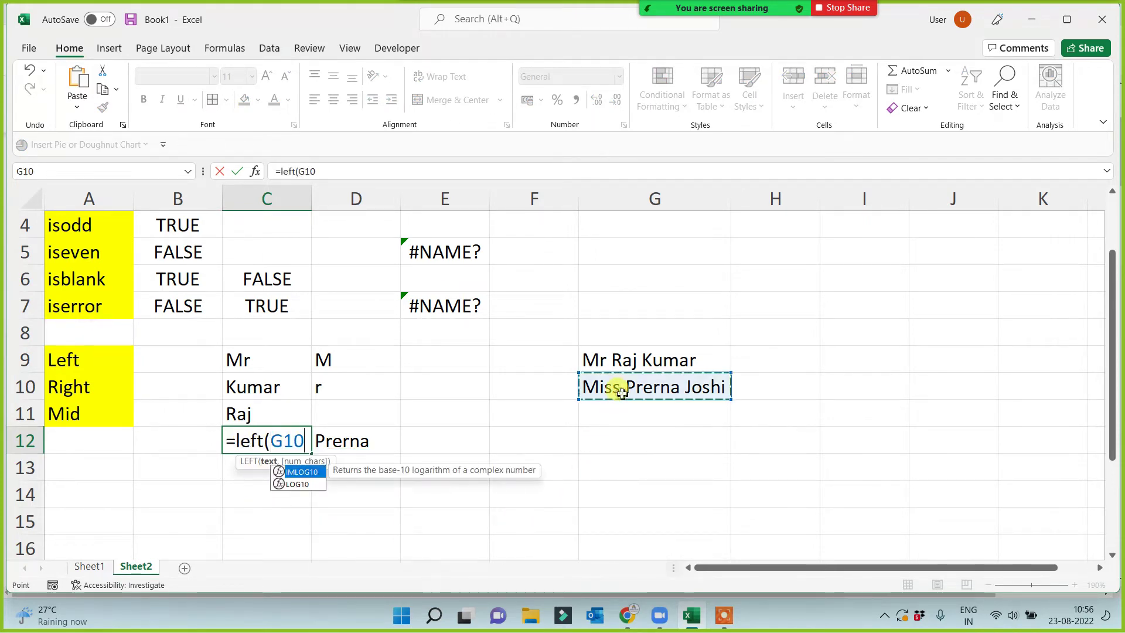
type(",")
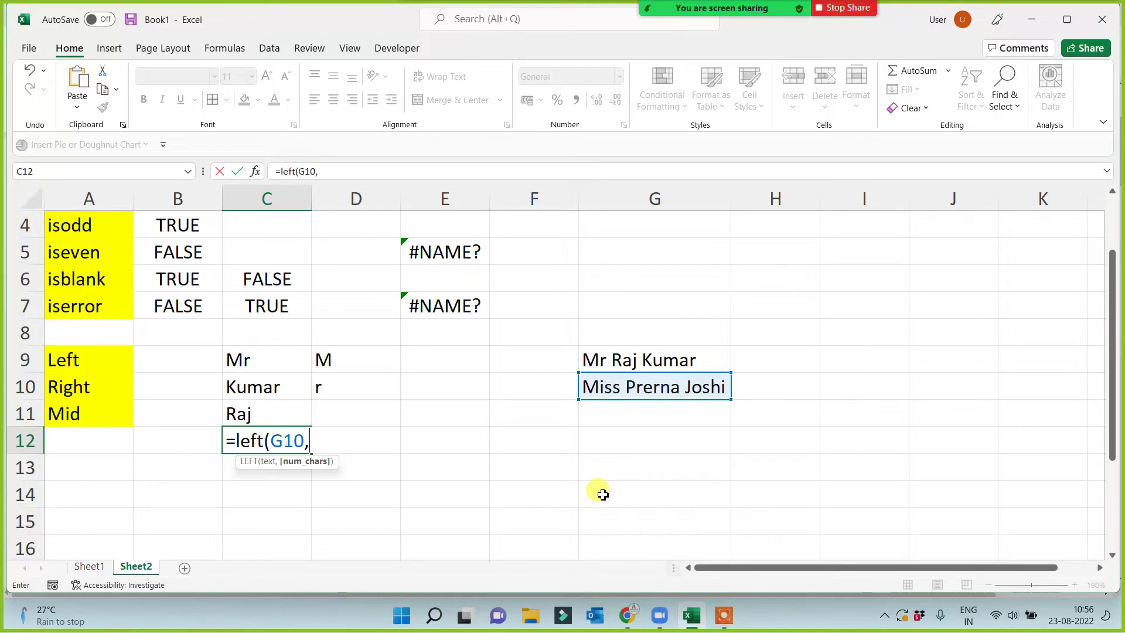
type("4)")
key("Return")
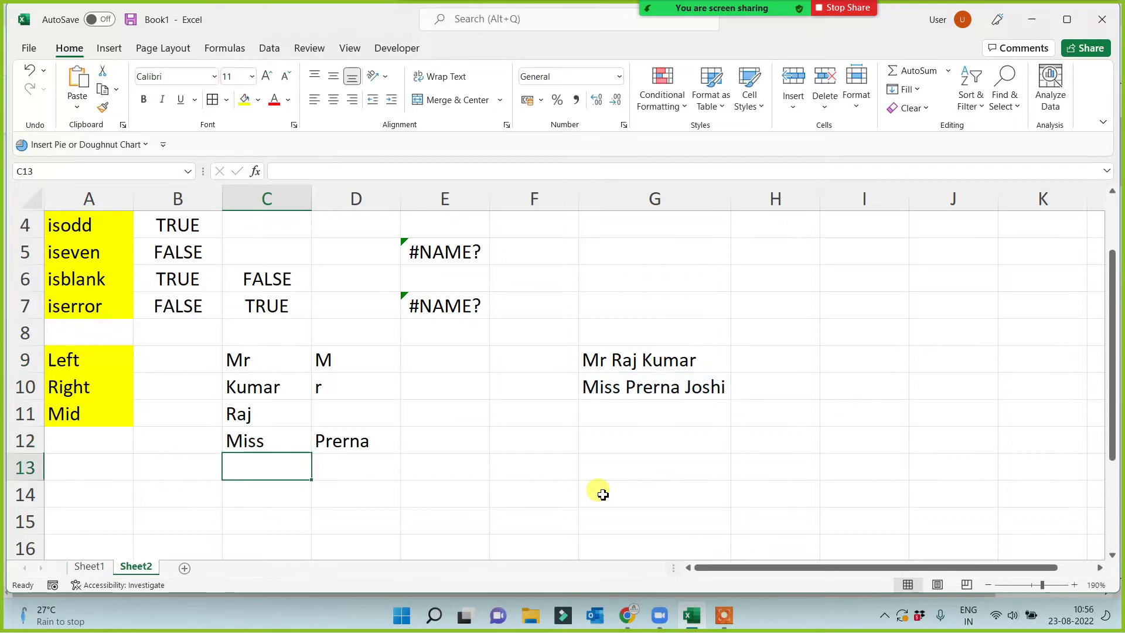
Enter =RIGHT(G10,5) in E12 to return the five-letter surname.
left_click(444, 449)
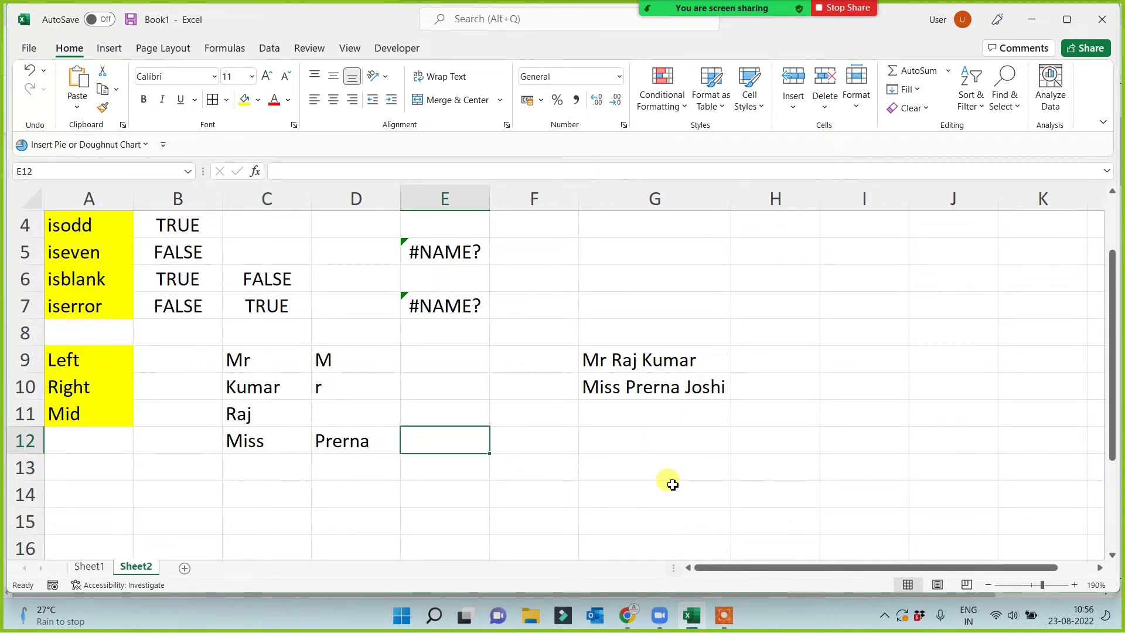
type("=")
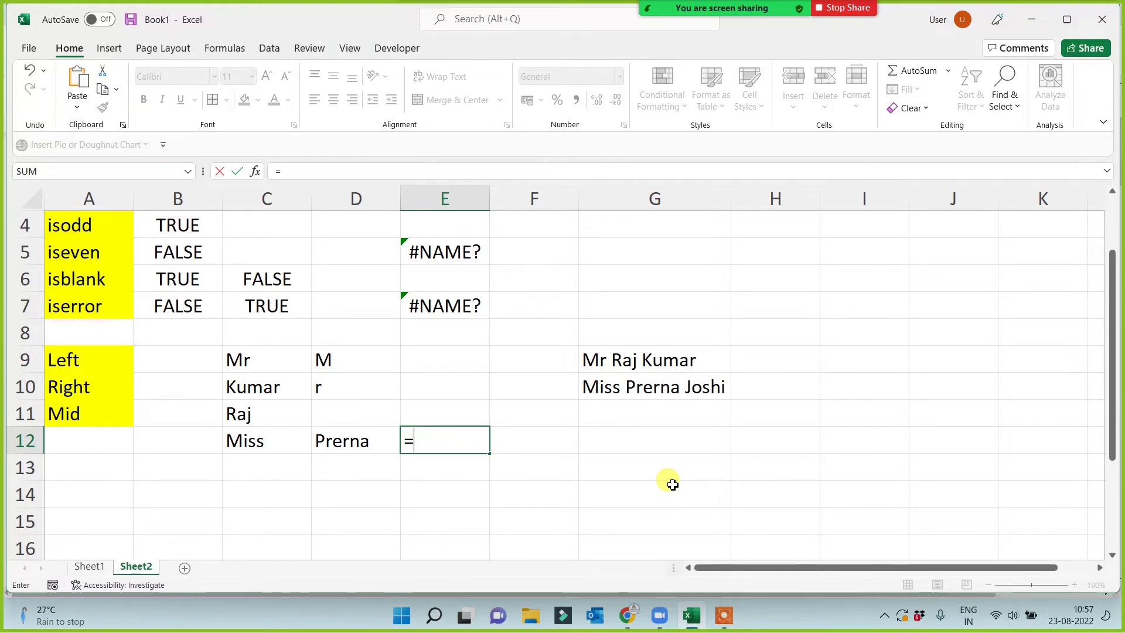
type("right(")
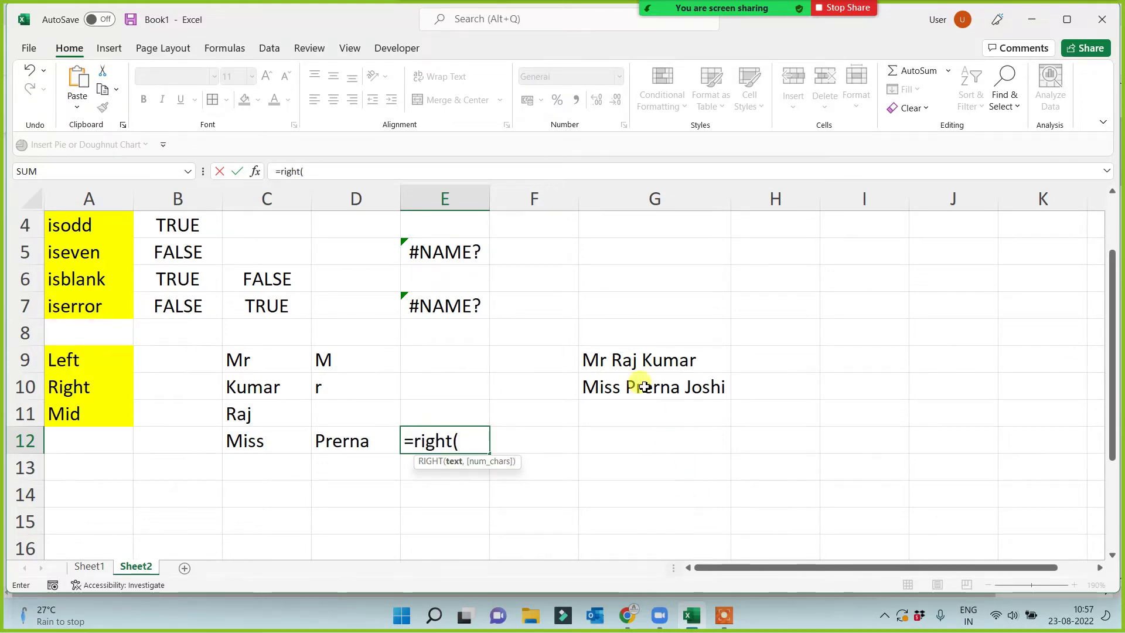
left_click(645, 387)
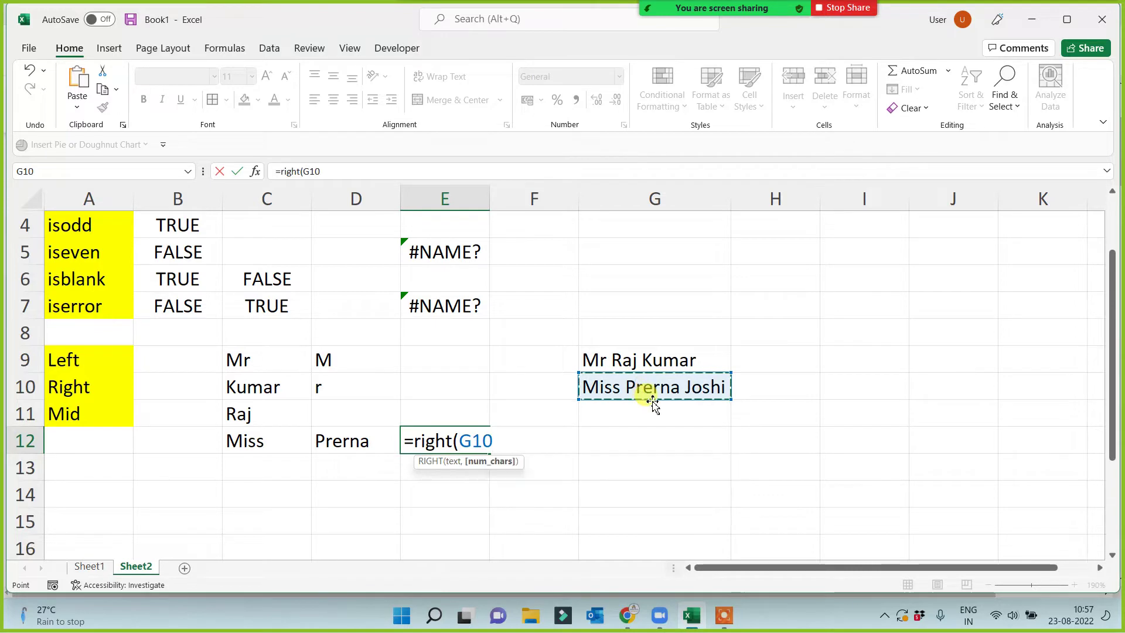
type(",5")
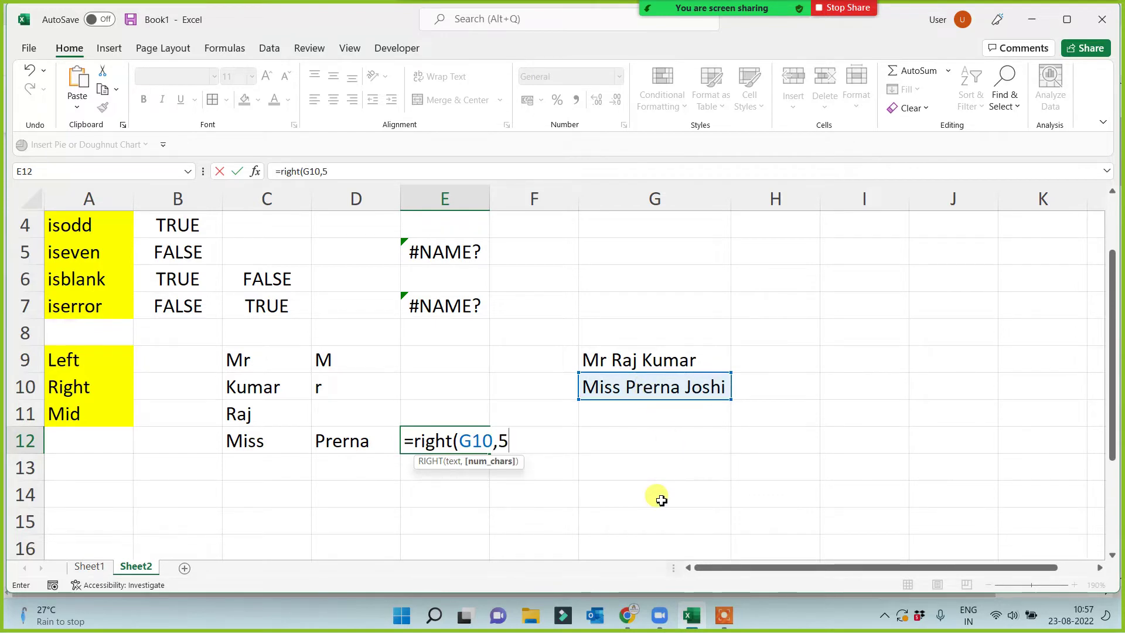
type(")")
key("Return")
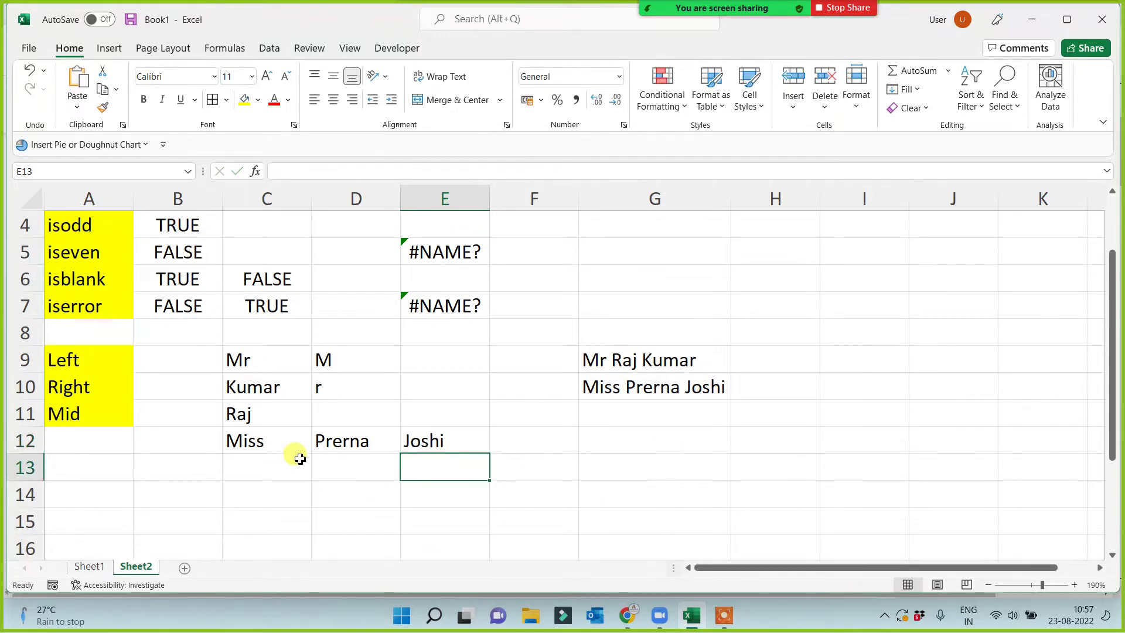
left_click(346, 441)
Enter a third three-part sample name in G11.
left_click(640, 417)
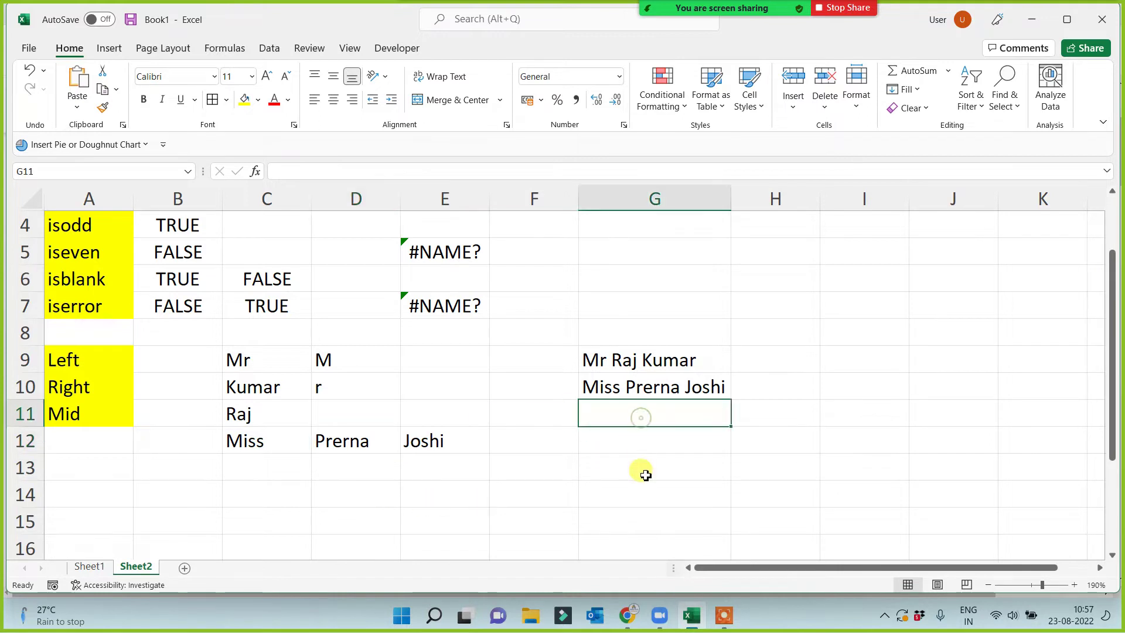
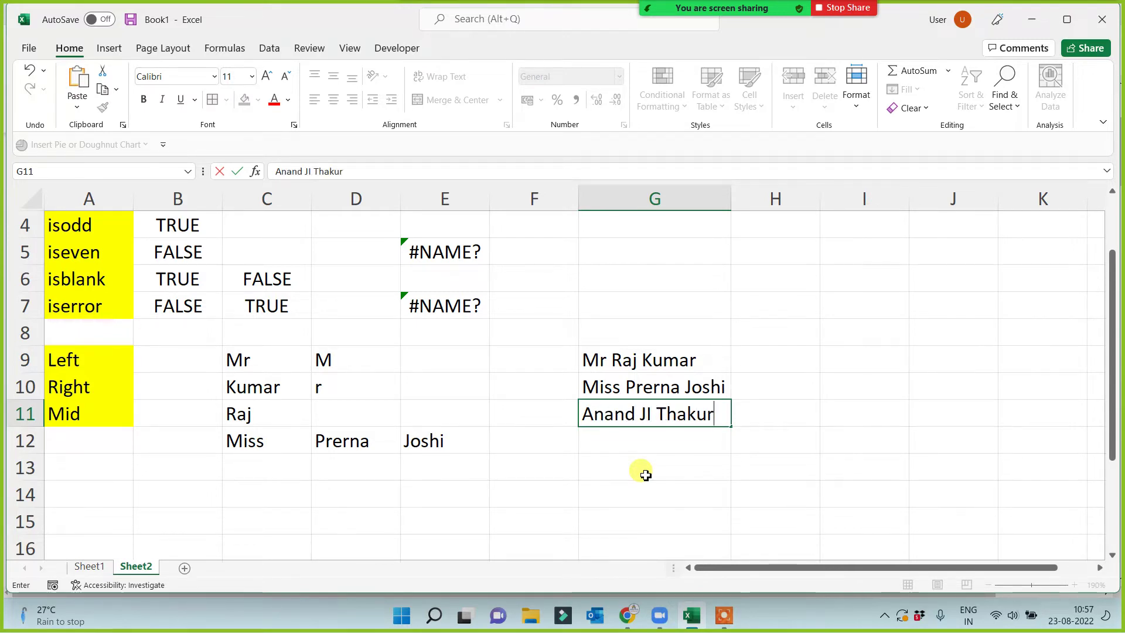
key("Return")
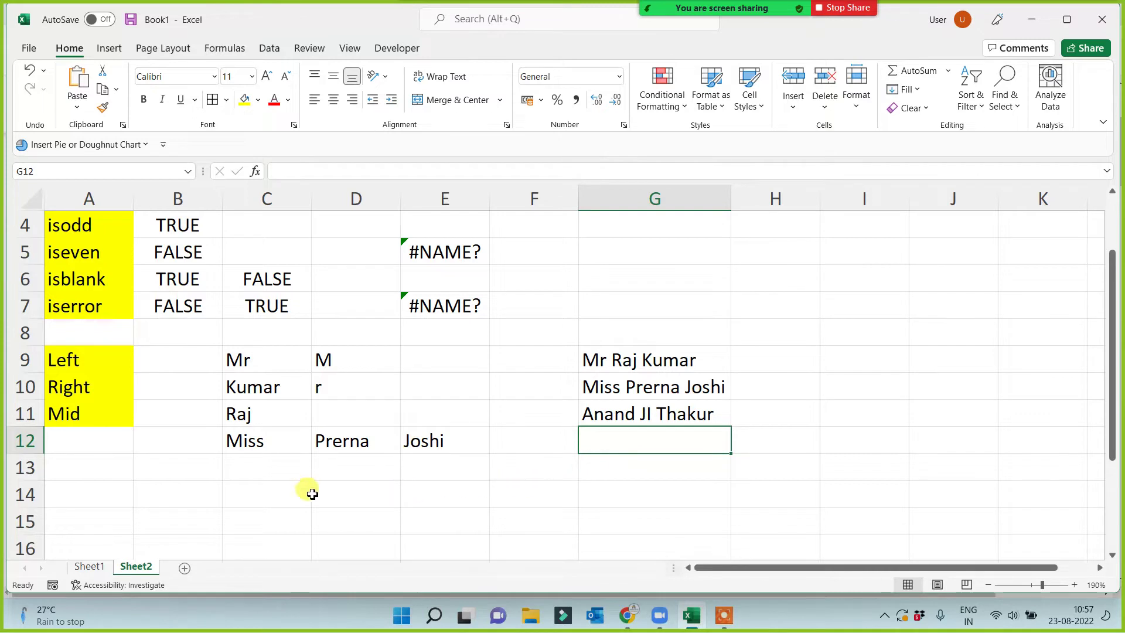
Enter =MID(G11,7,2) in D13 so it returns JI from the G11 name.
left_click(330, 474)
type("=")
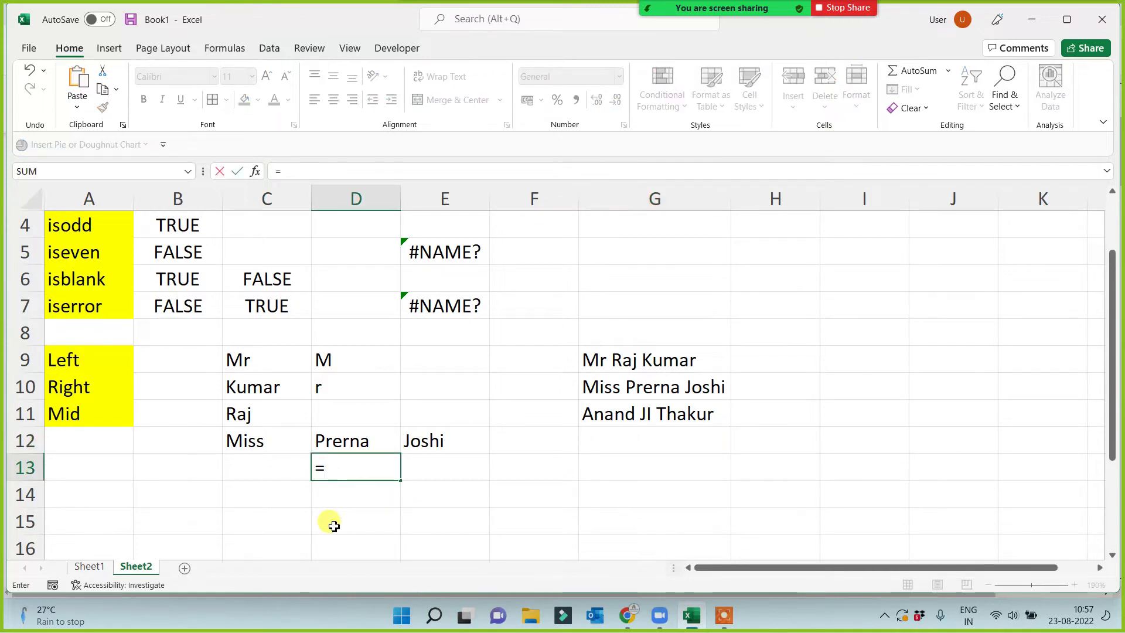
type("mid(")
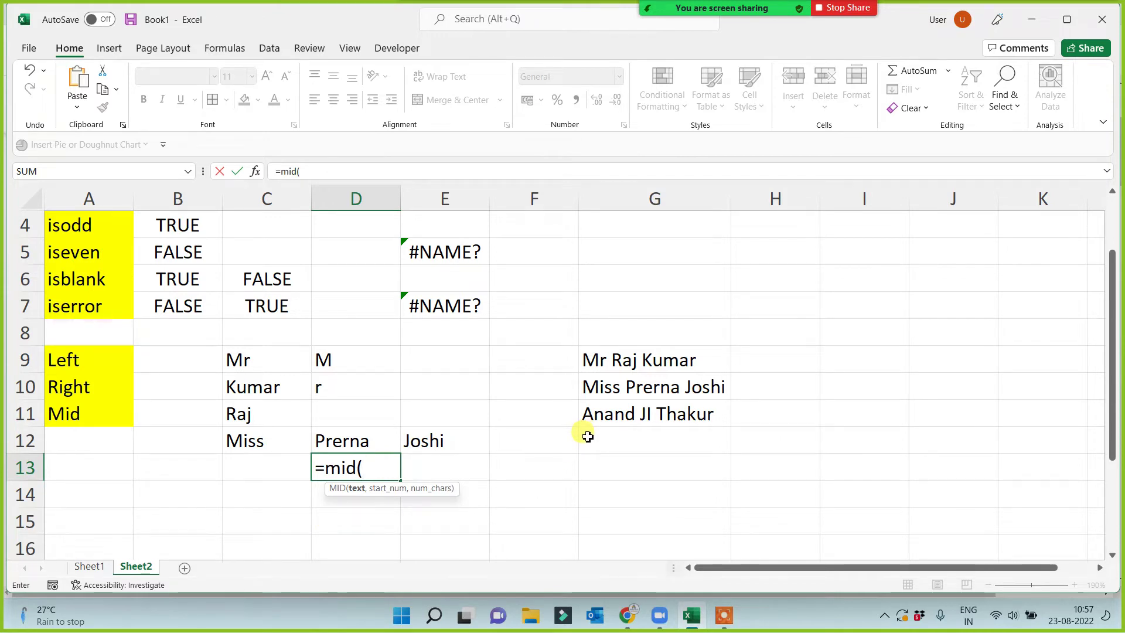
type("7")
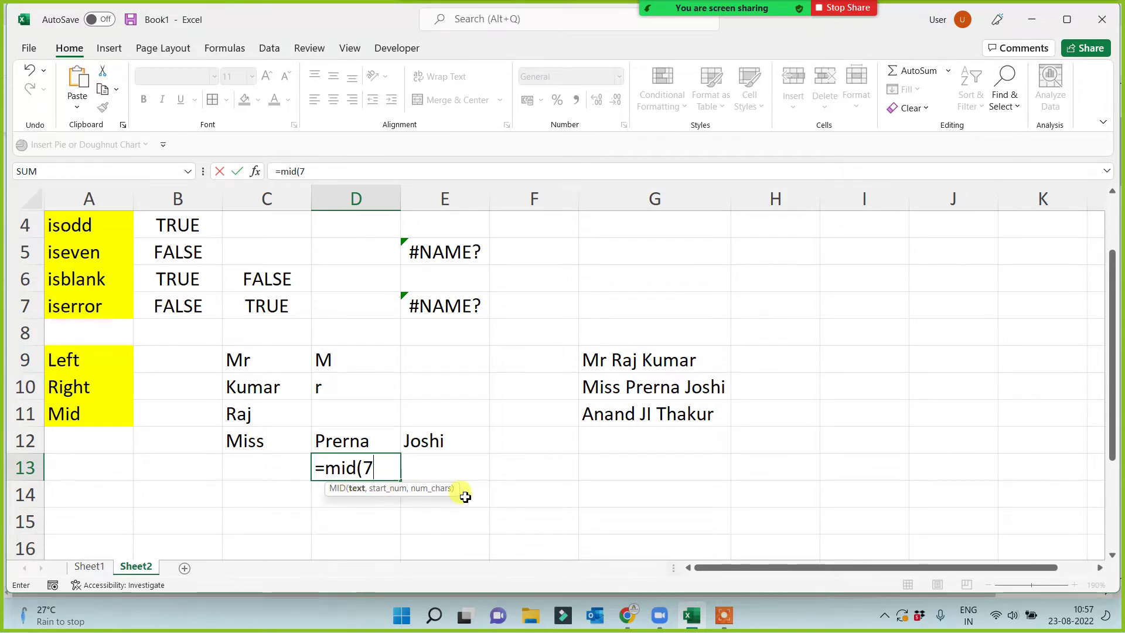
key("BackSpace")
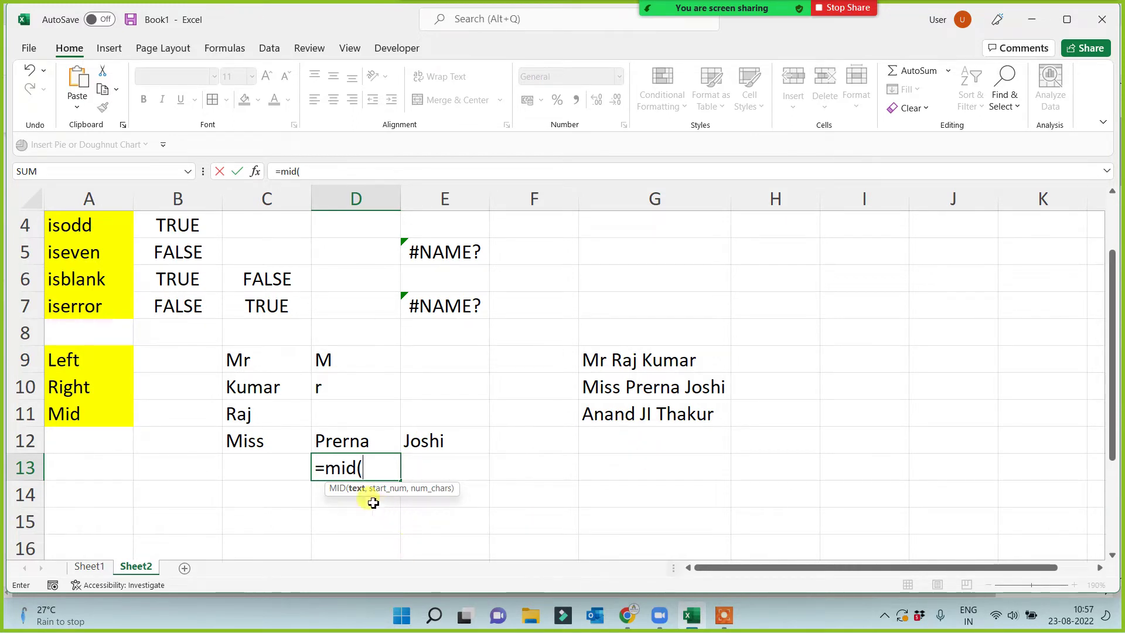
left_click(608, 409)
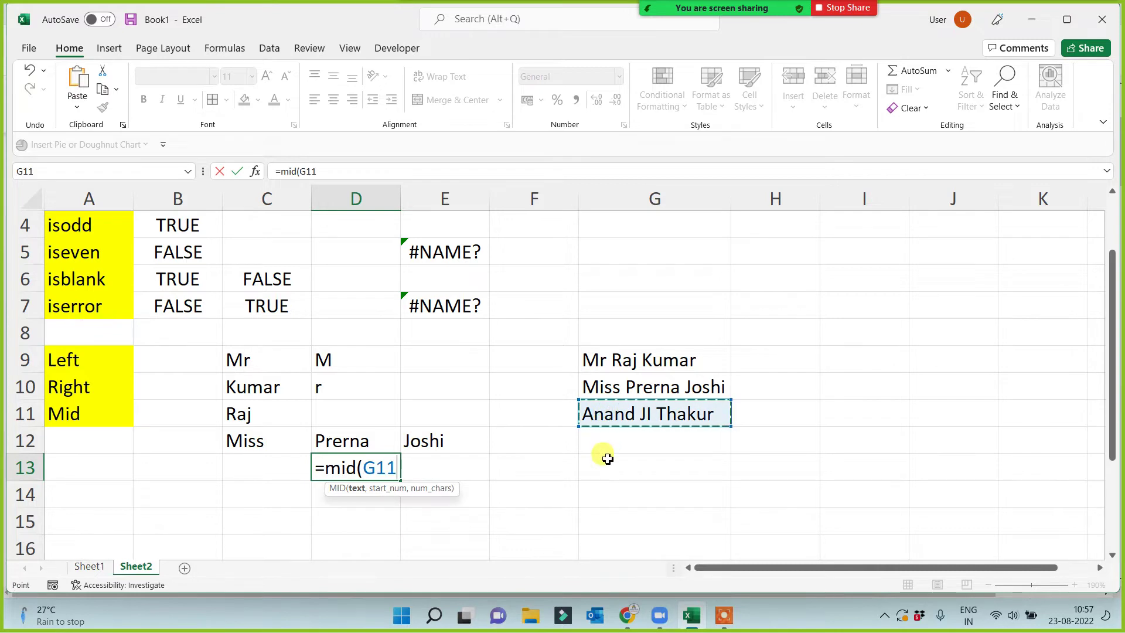
type(",")
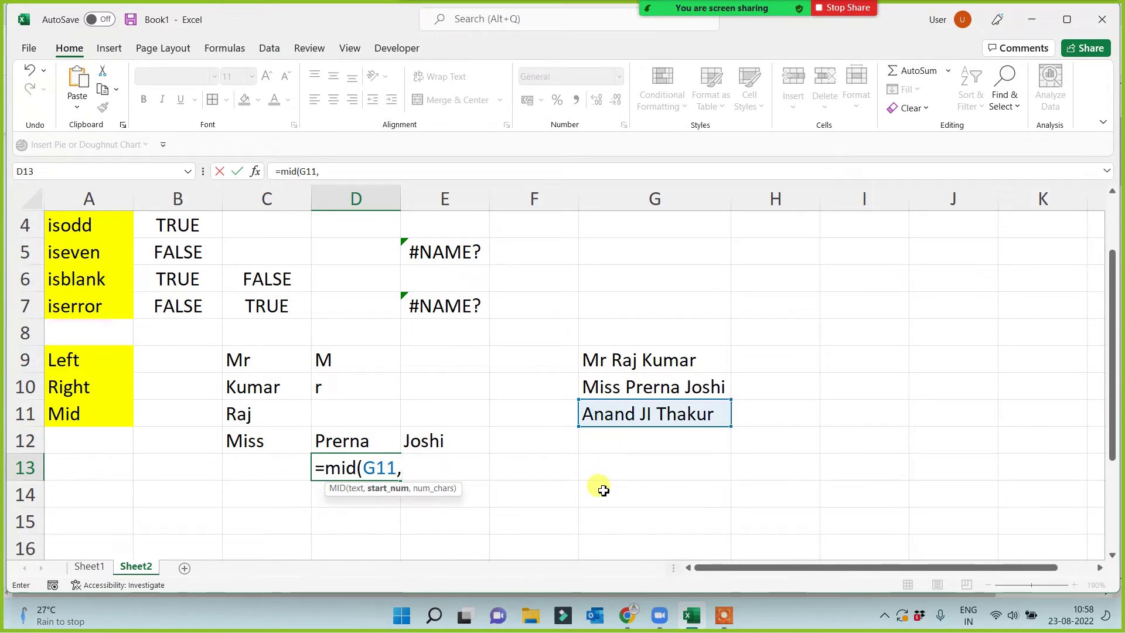
type("7,")
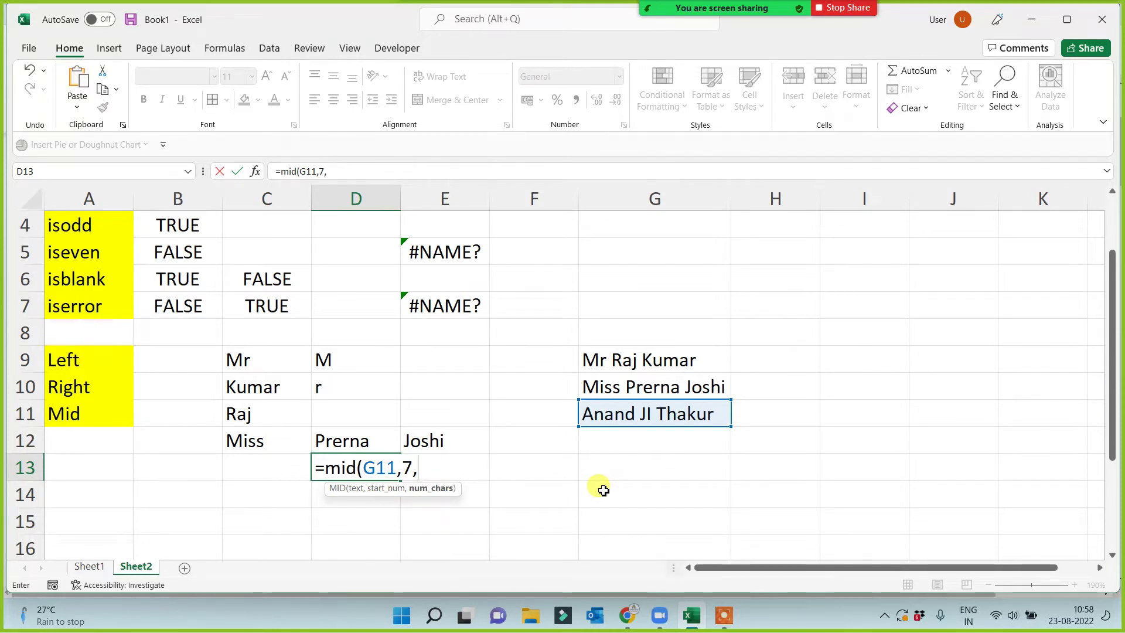
type("2)")
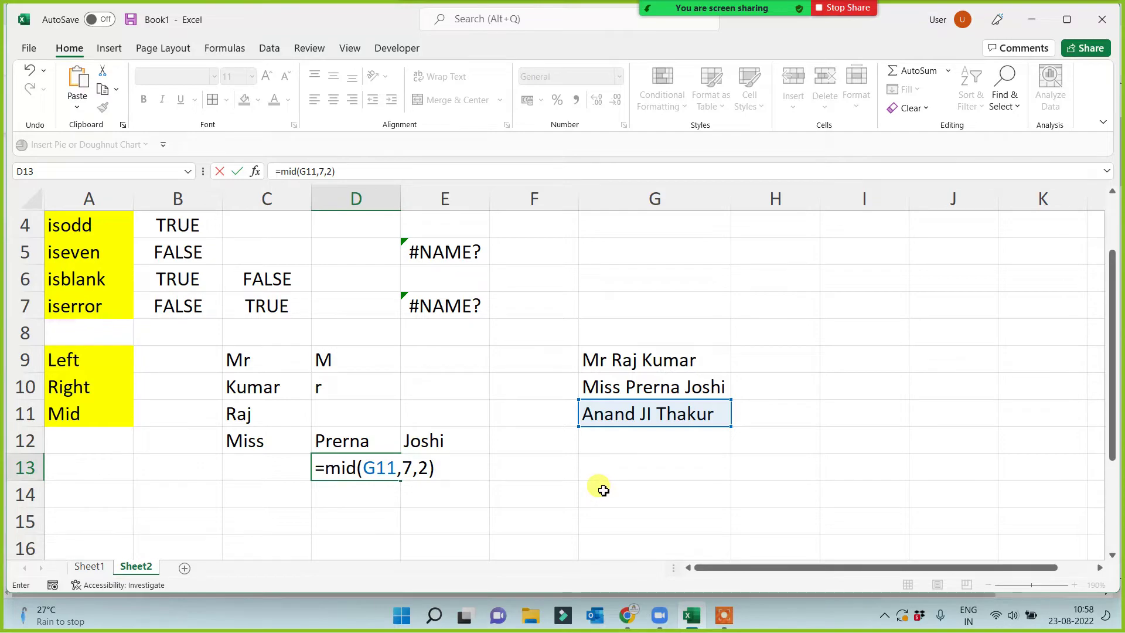
key("Return")
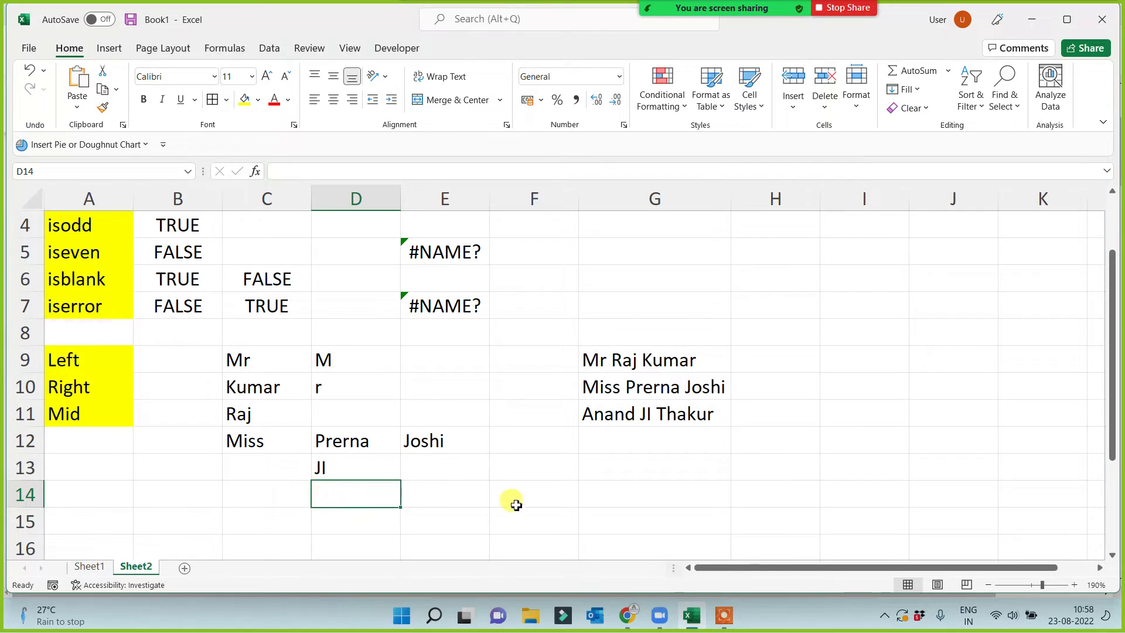
Type a sample sentence stating a name into G12.
left_click(611, 438)
type("my n")
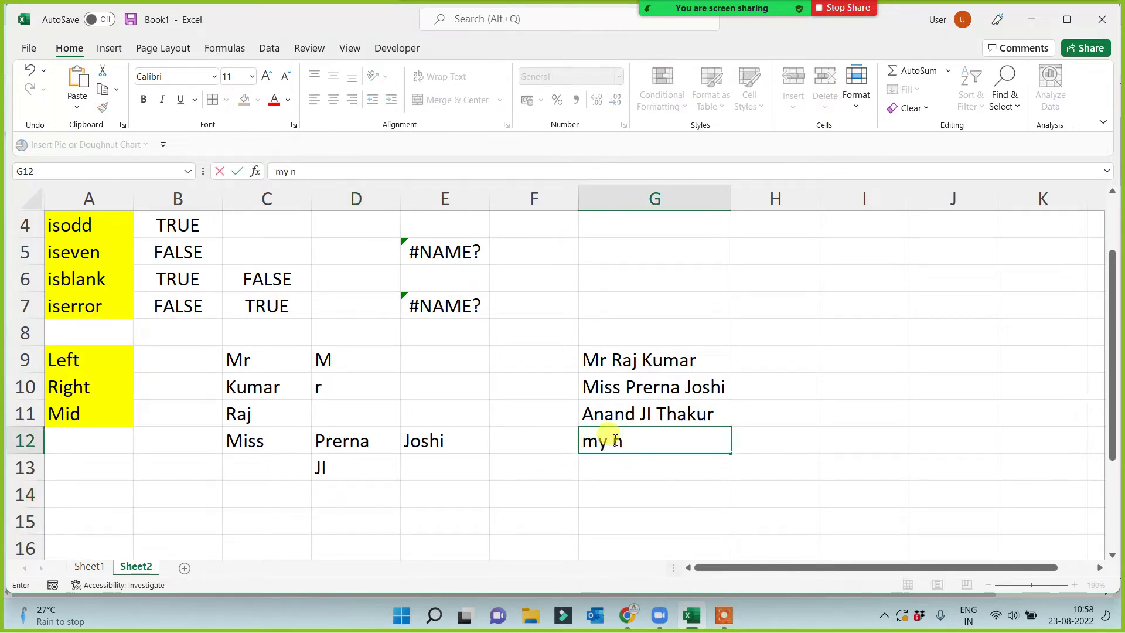
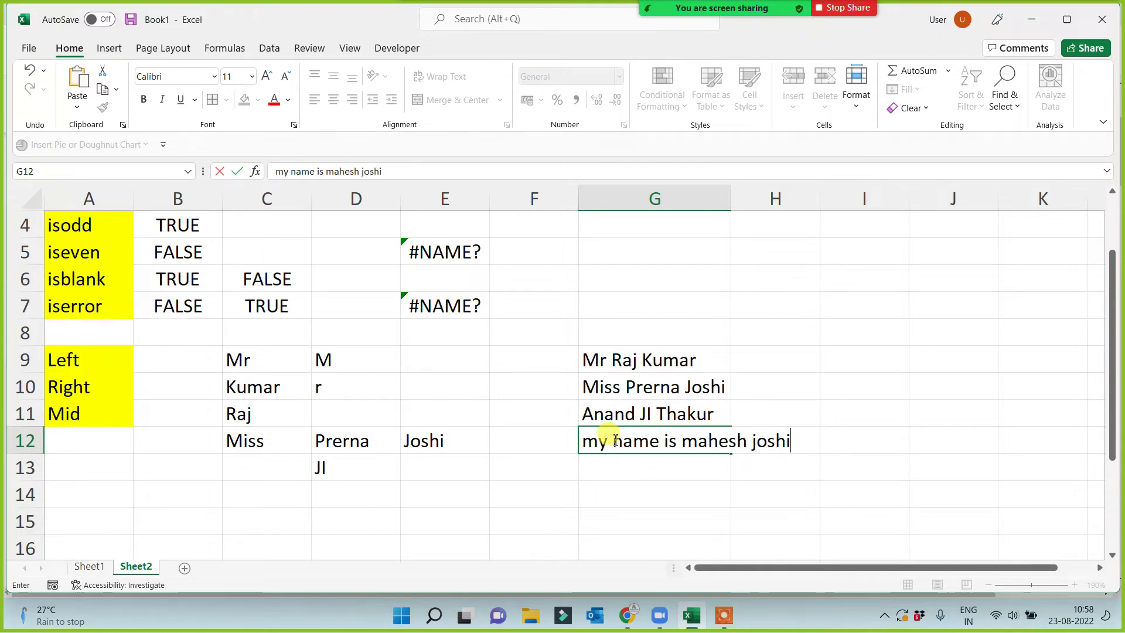
key("Return")
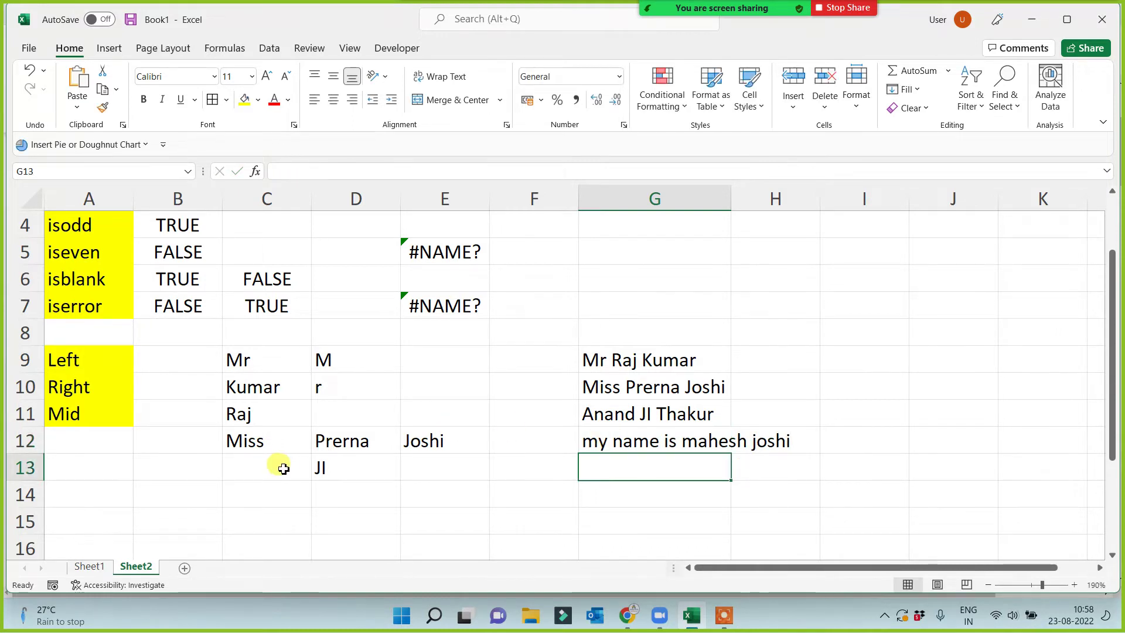
Enter =MID(G12,12,6) in C14 to extract the six-letter first name from the sentence.
left_click(253, 502)
type("=")
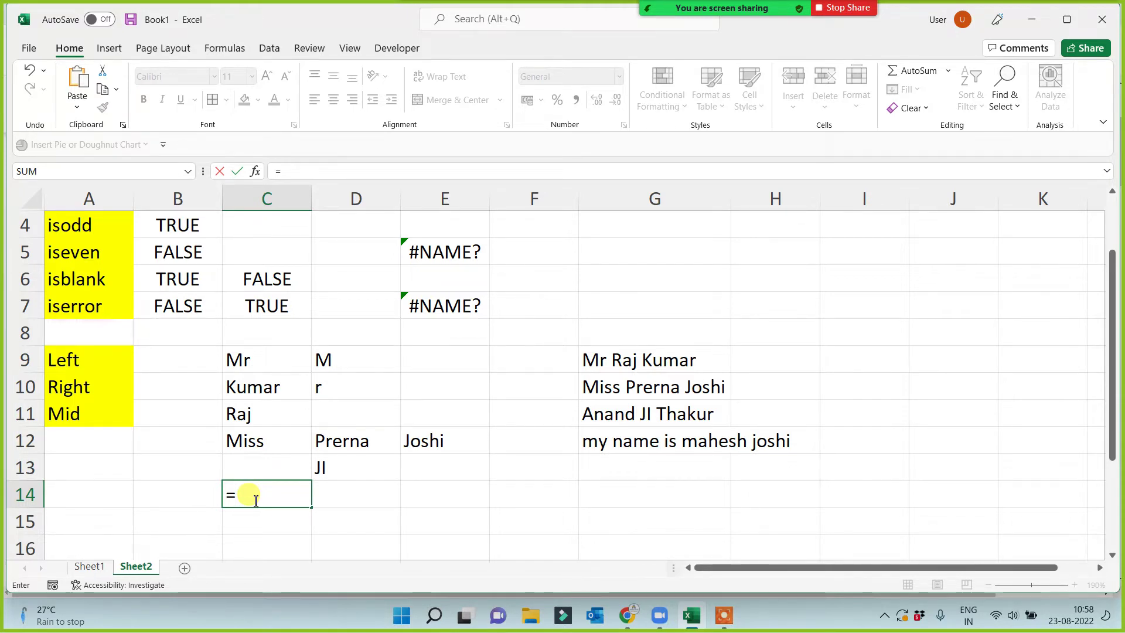
type("mid(")
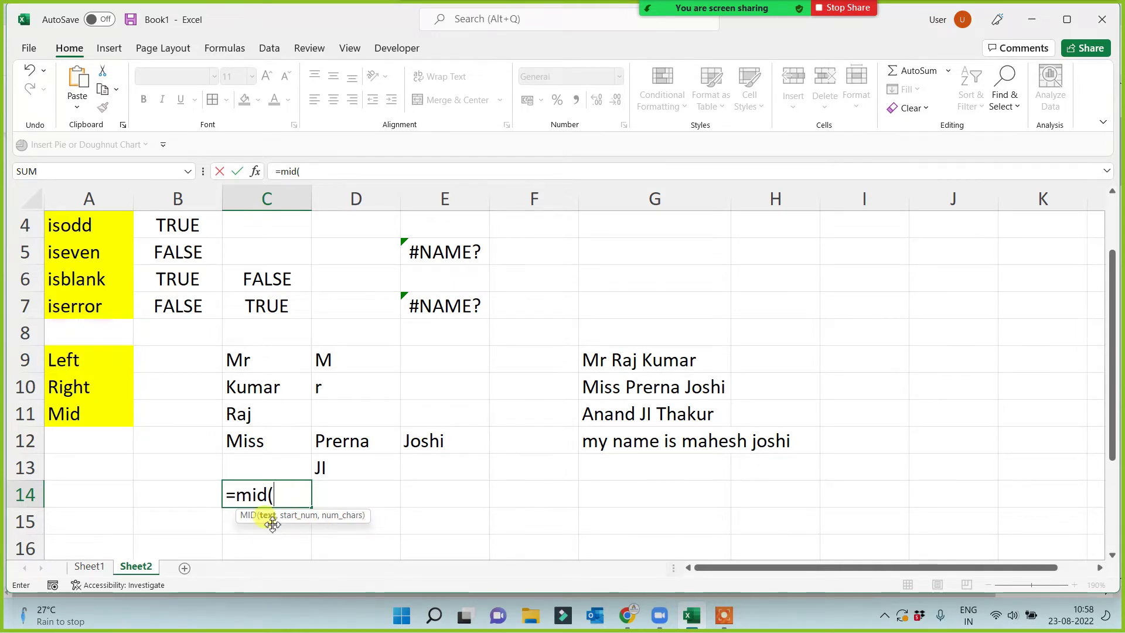
left_click(671, 445)
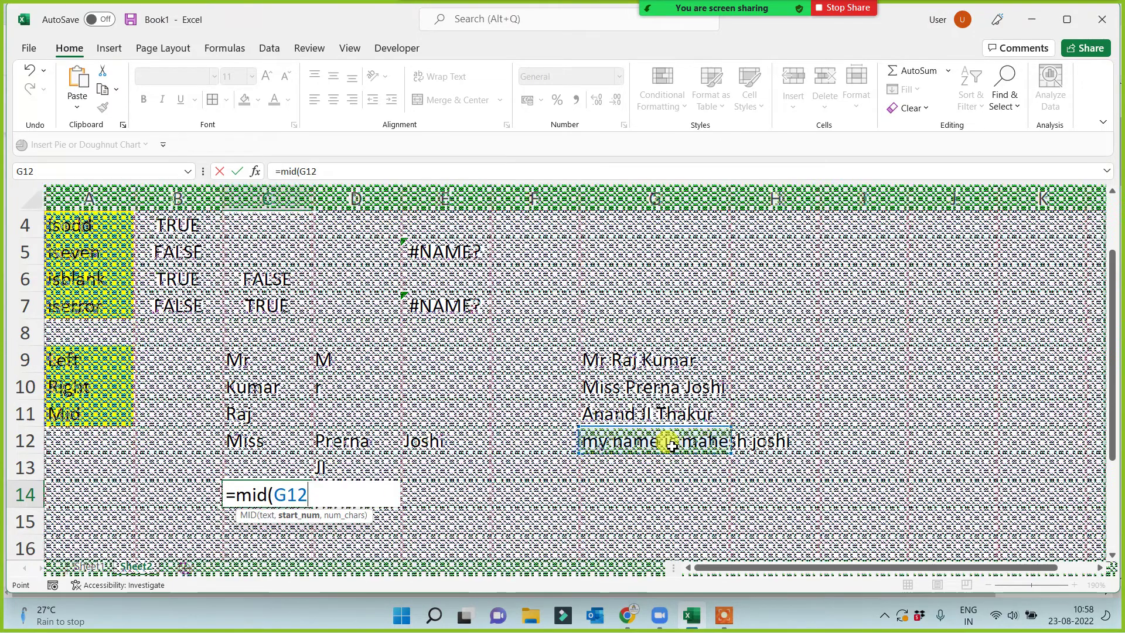
type(",")
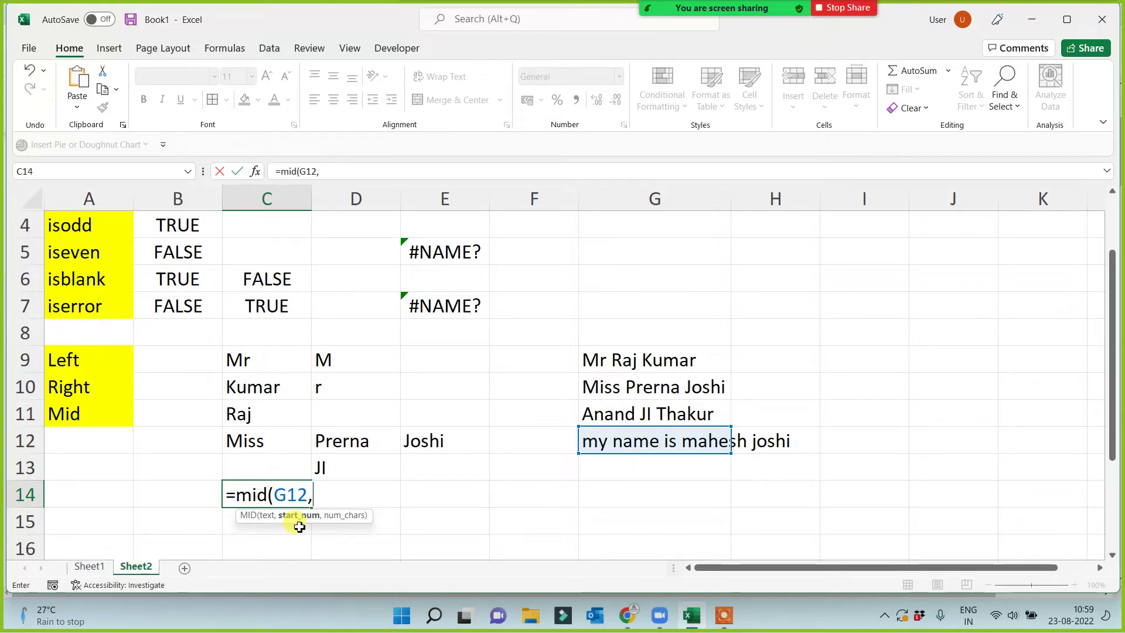
type("12,")
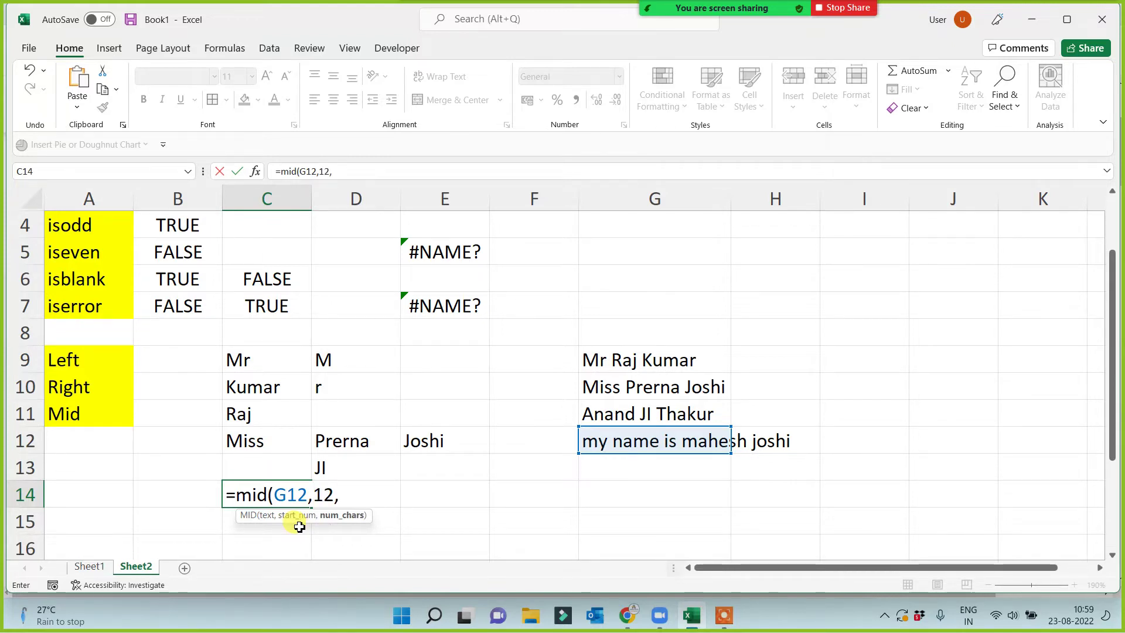
type("6")
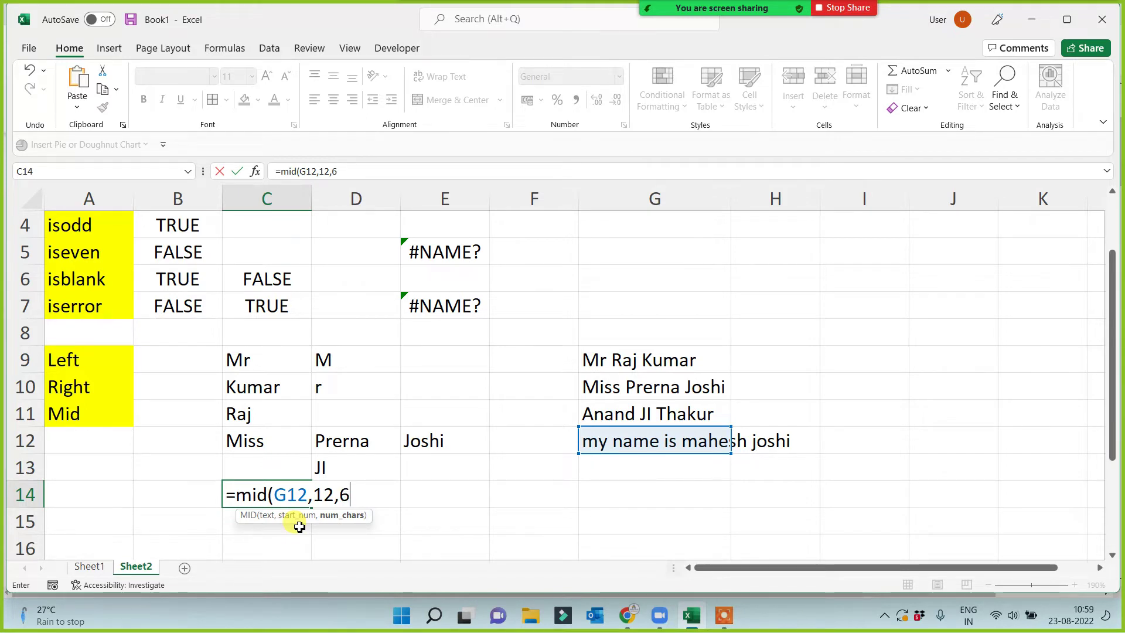
key("Return")
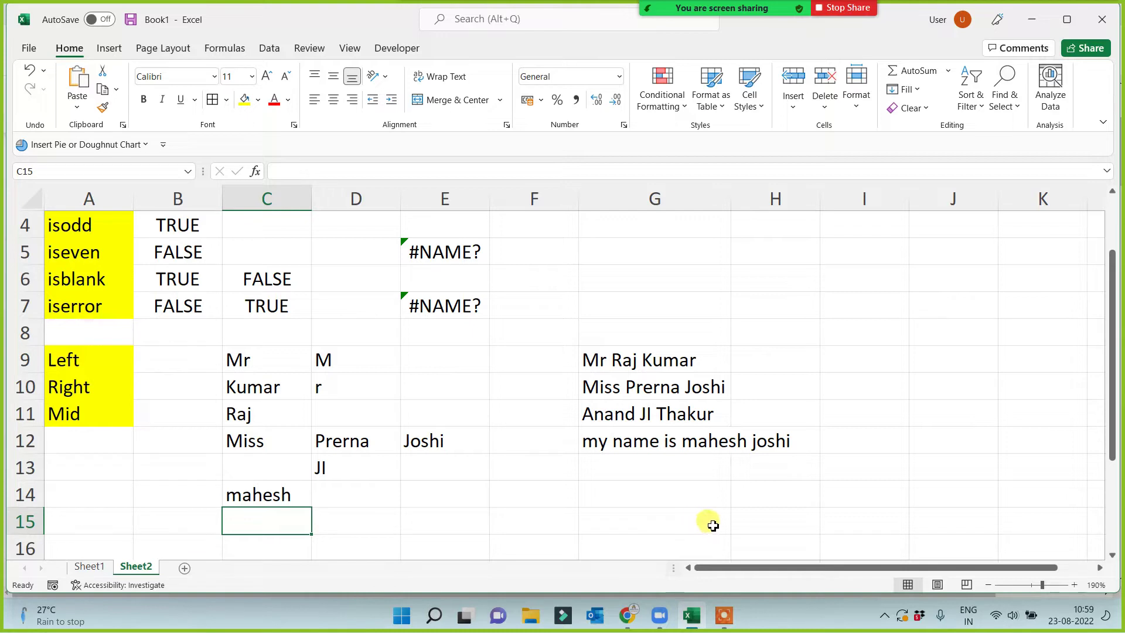
left_click(763, 448)
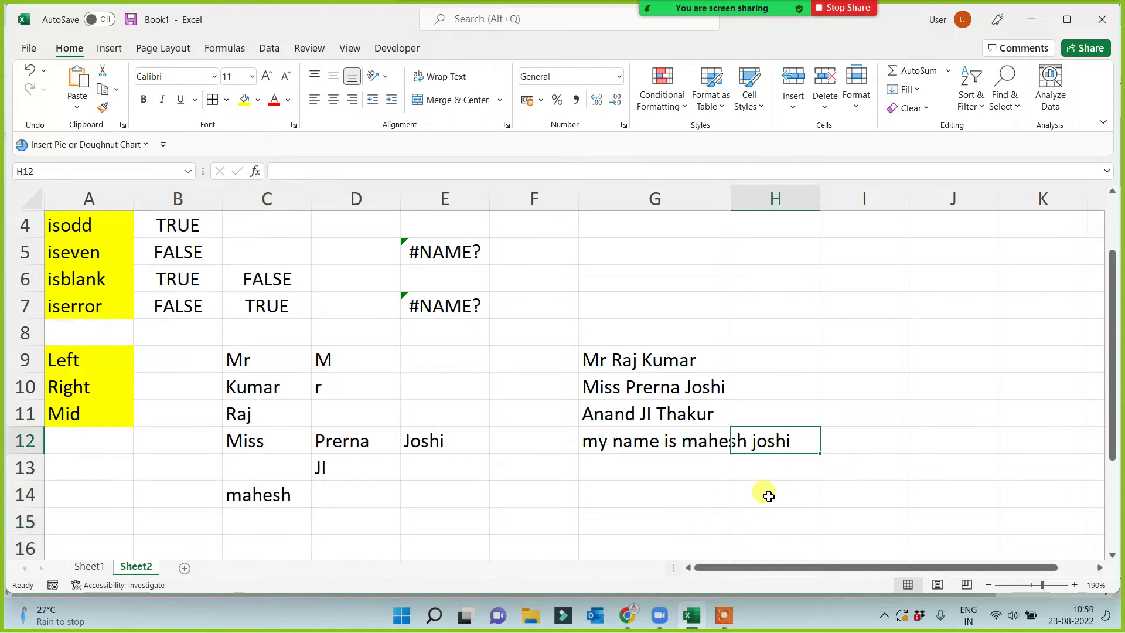
left_click(670, 443)
double_click(730, 208)
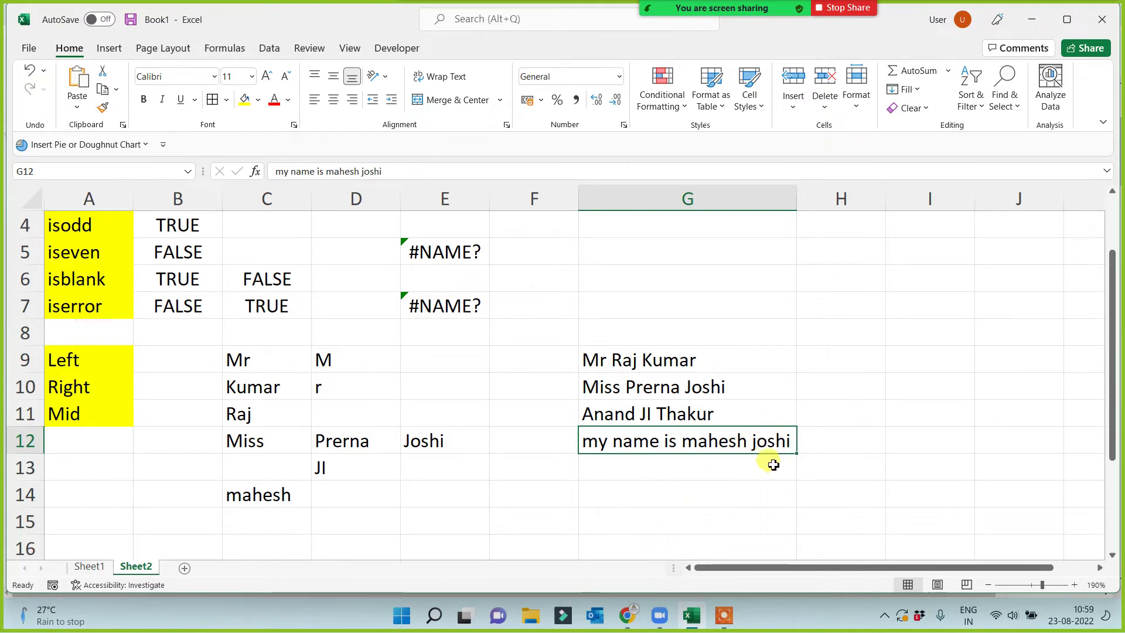
left_click(662, 389)
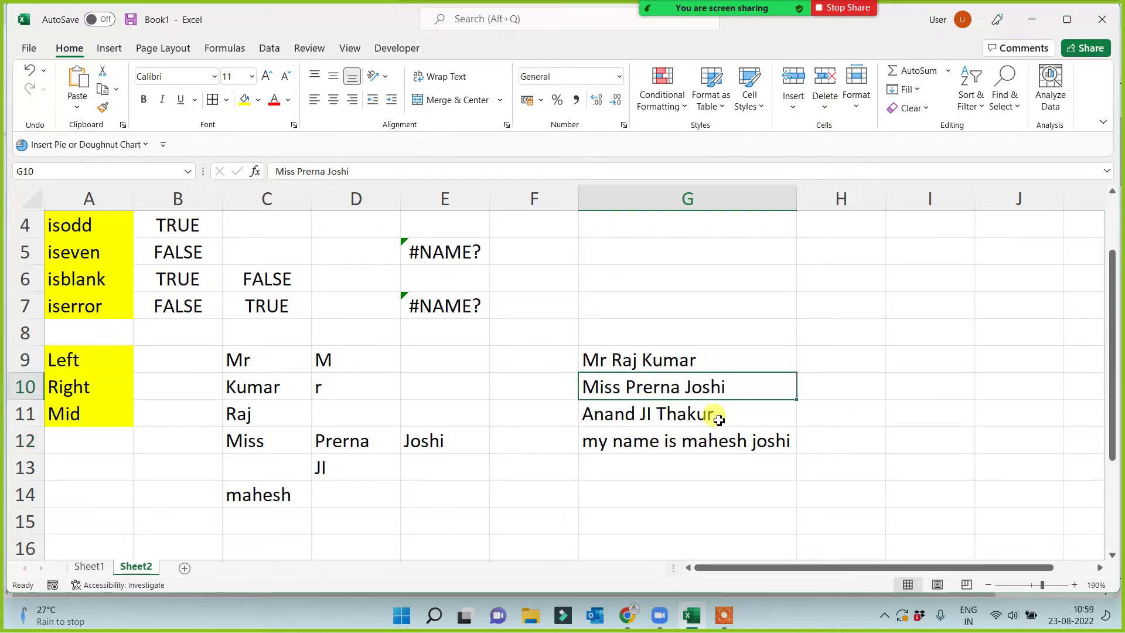
left_click(432, 492)
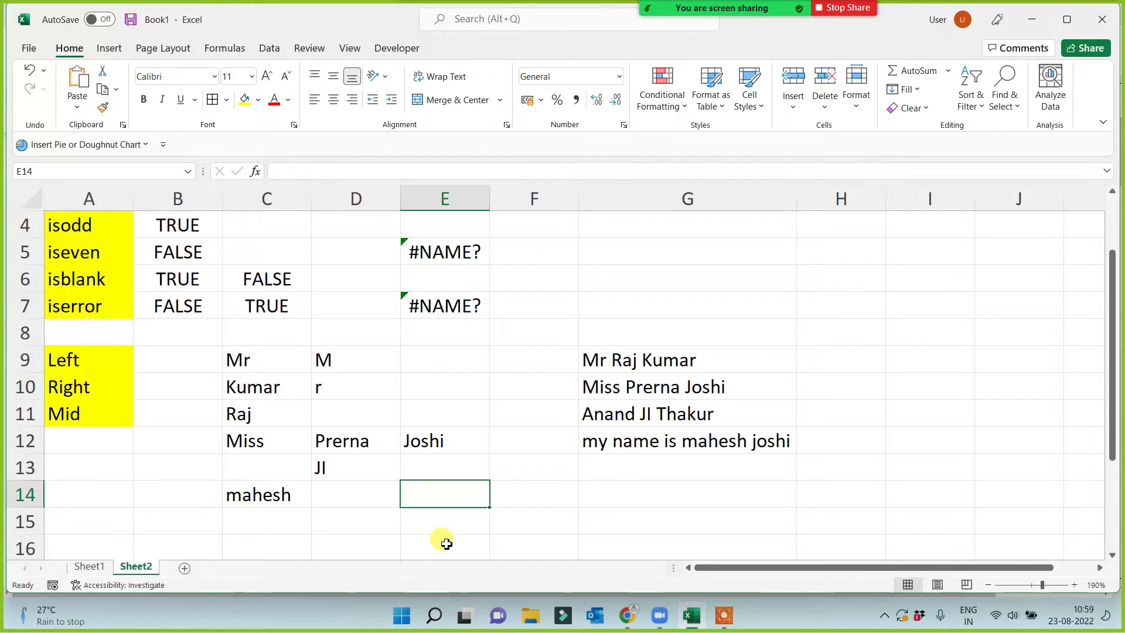
type("=")
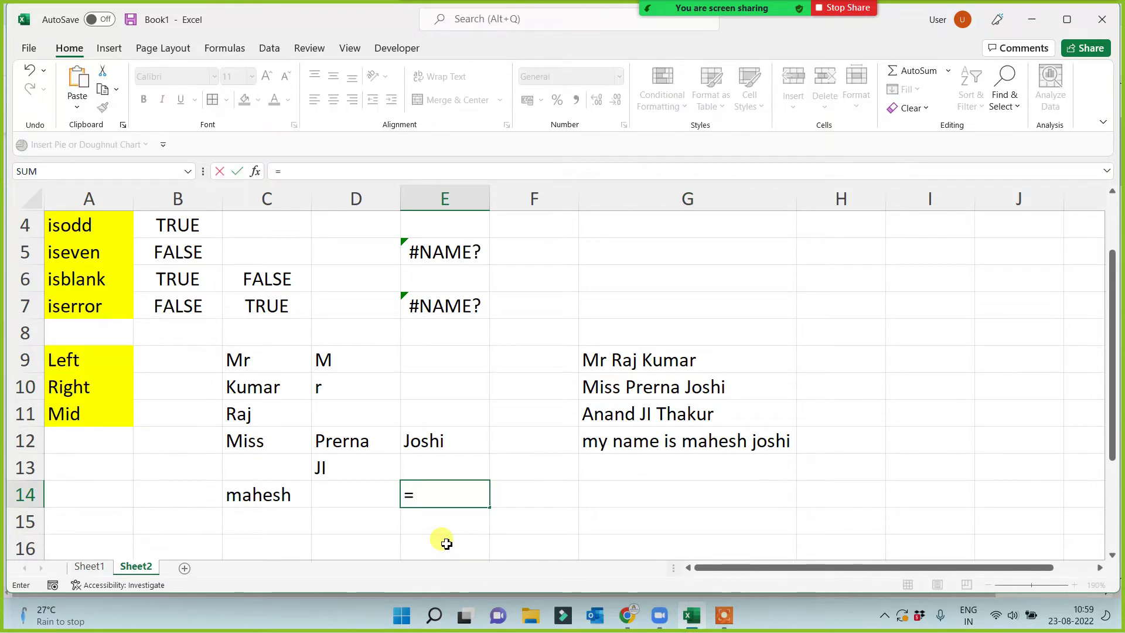
type("mid(")
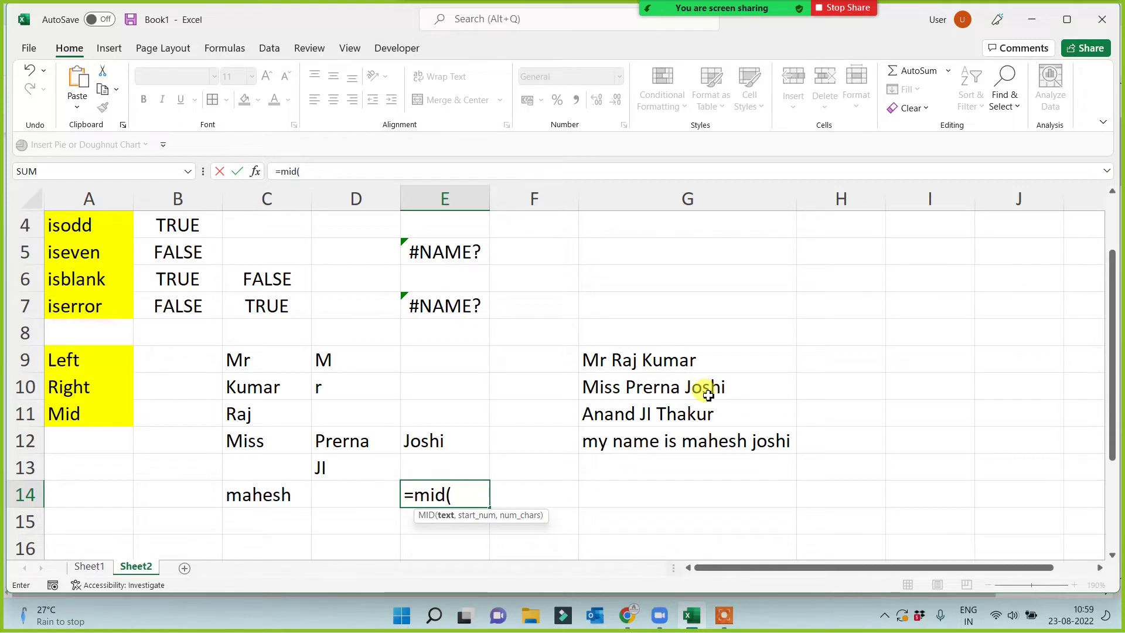
left_click(675, 388)
type(",2")
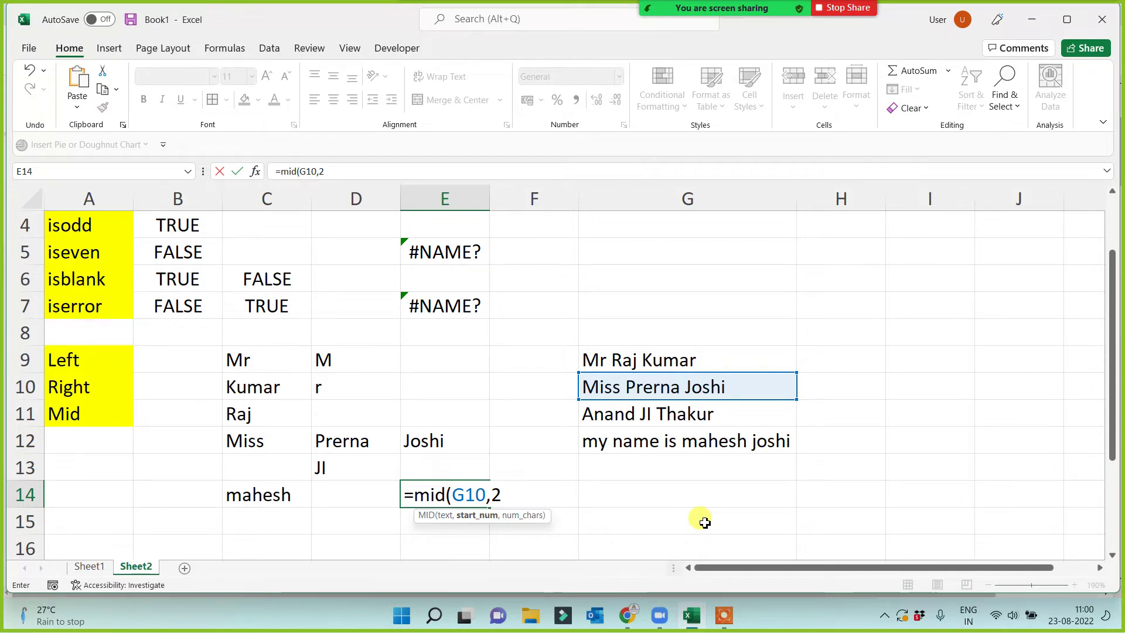
key("Escape")
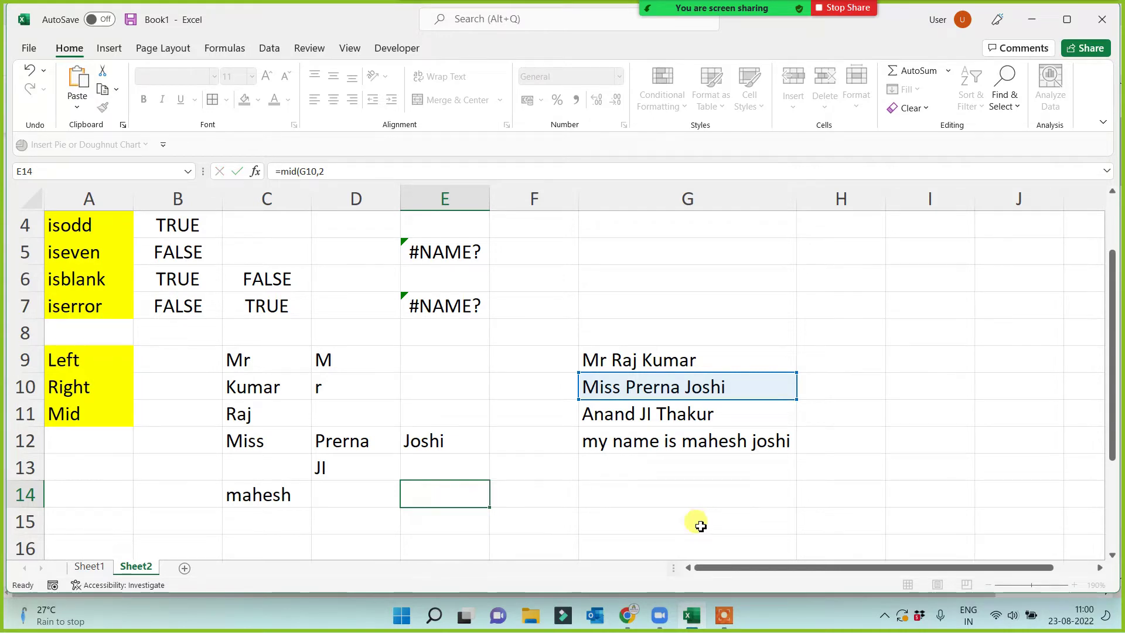
left_click(327, 466)
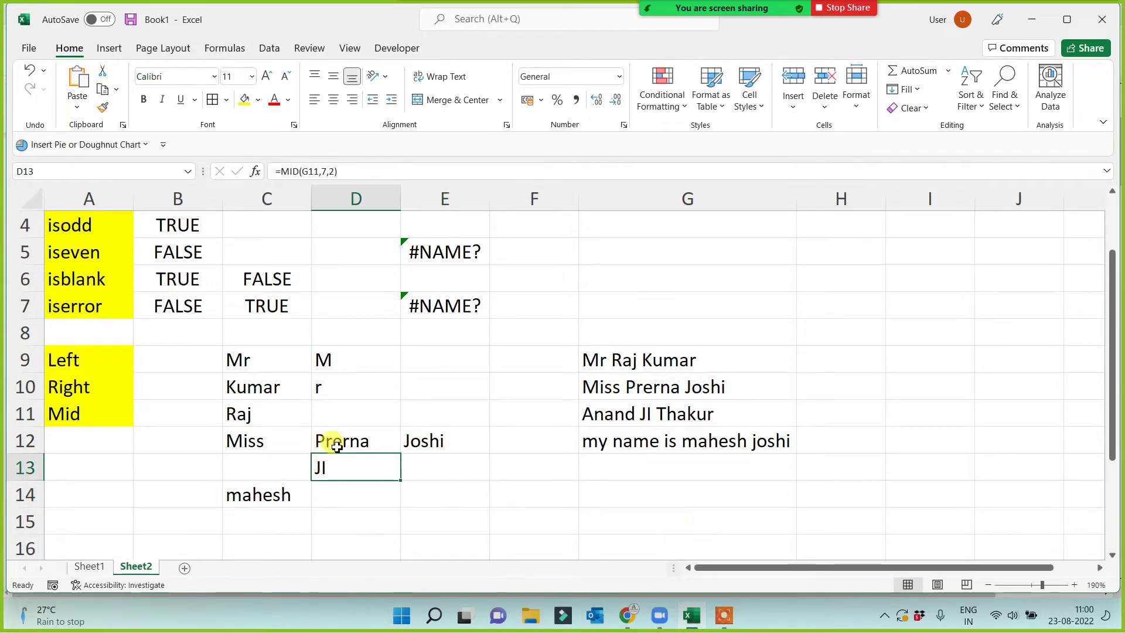
left_click(328, 442)
left_click(237, 414)
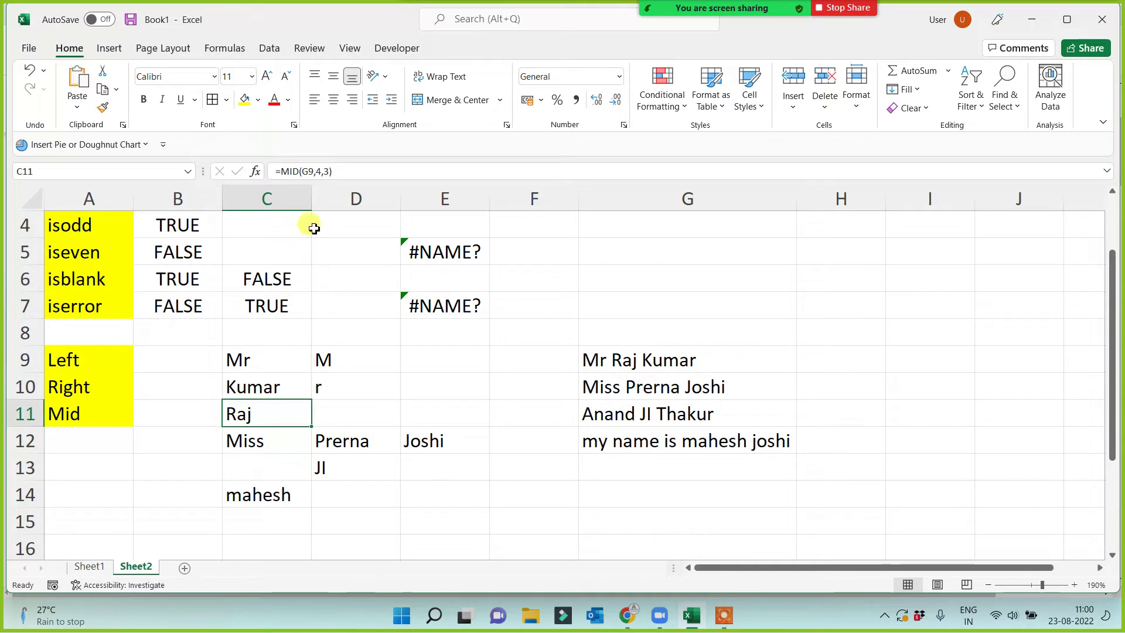
left_click(319, 171)
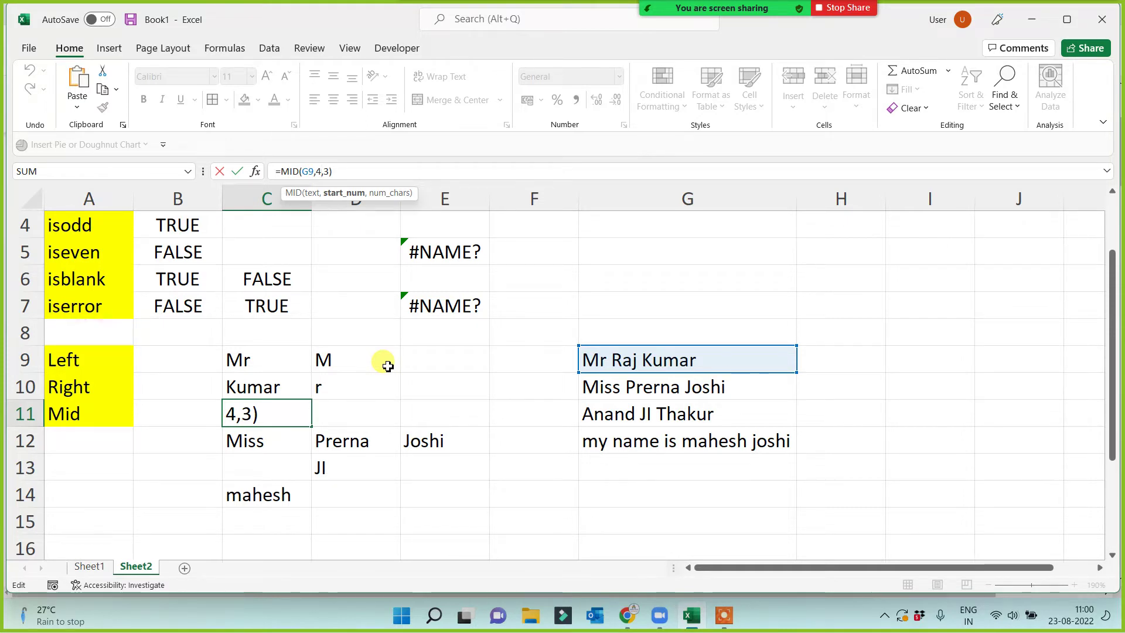
key("ctrl+Return")
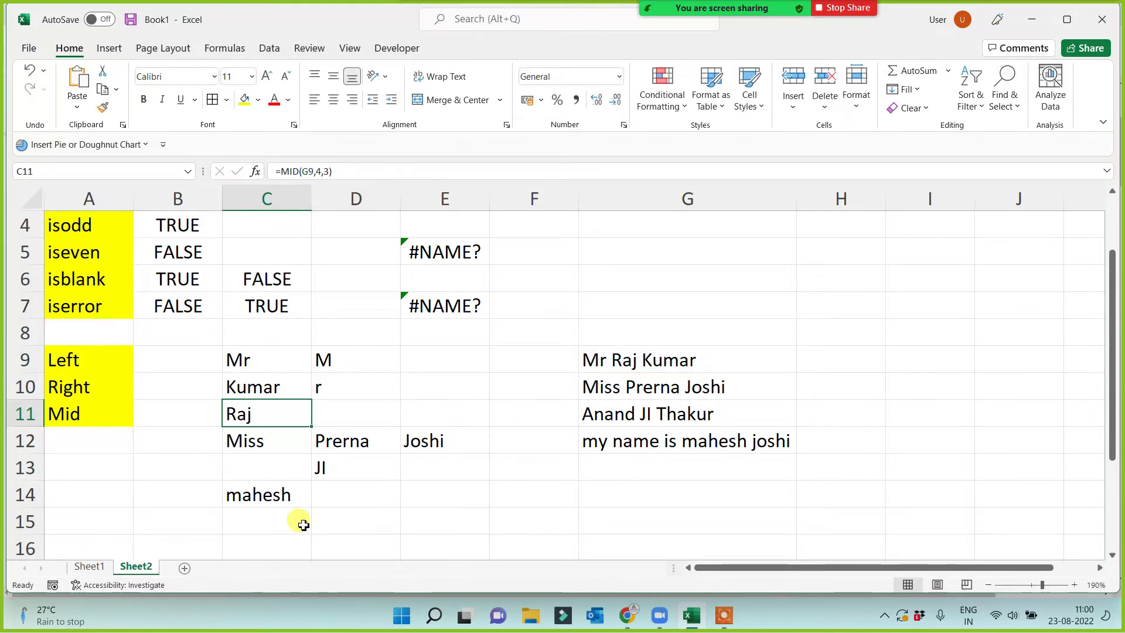
left_click(355, 495)
Enter =MID(G10,15,1) in D14, taking text from the G10 name at character 15.
type("=")
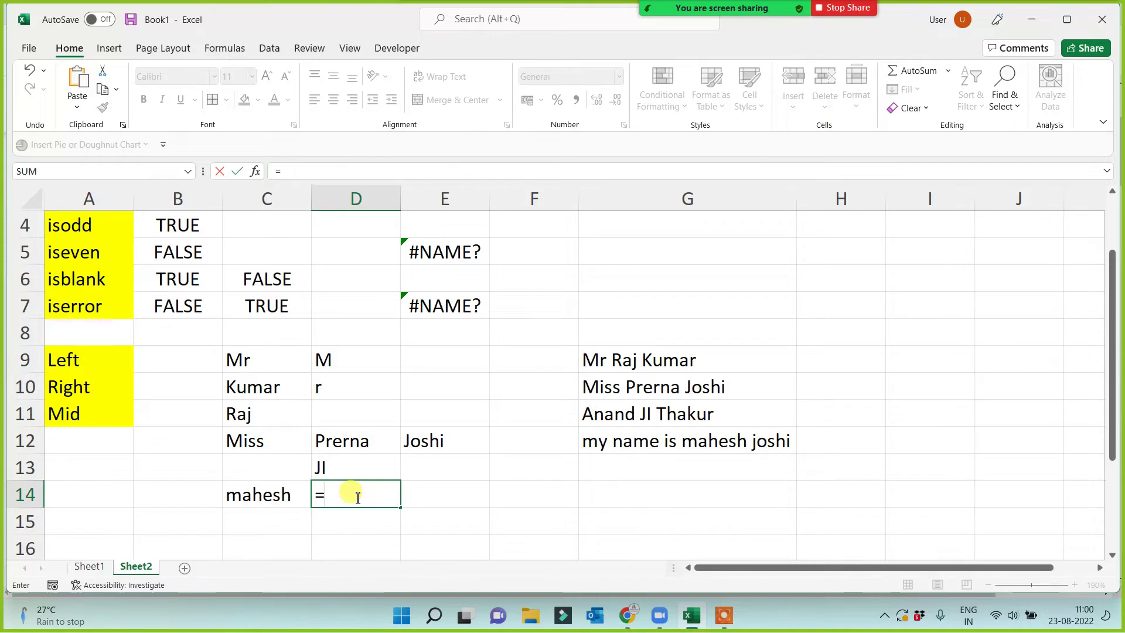
type("mid(")
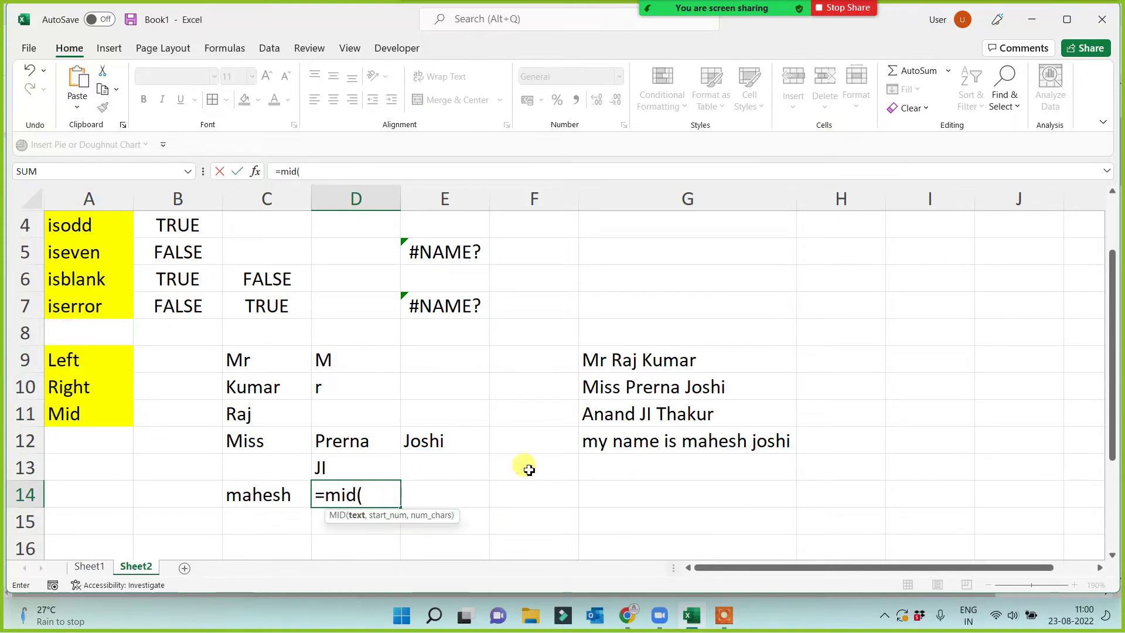
left_click(640, 394)
type(",")
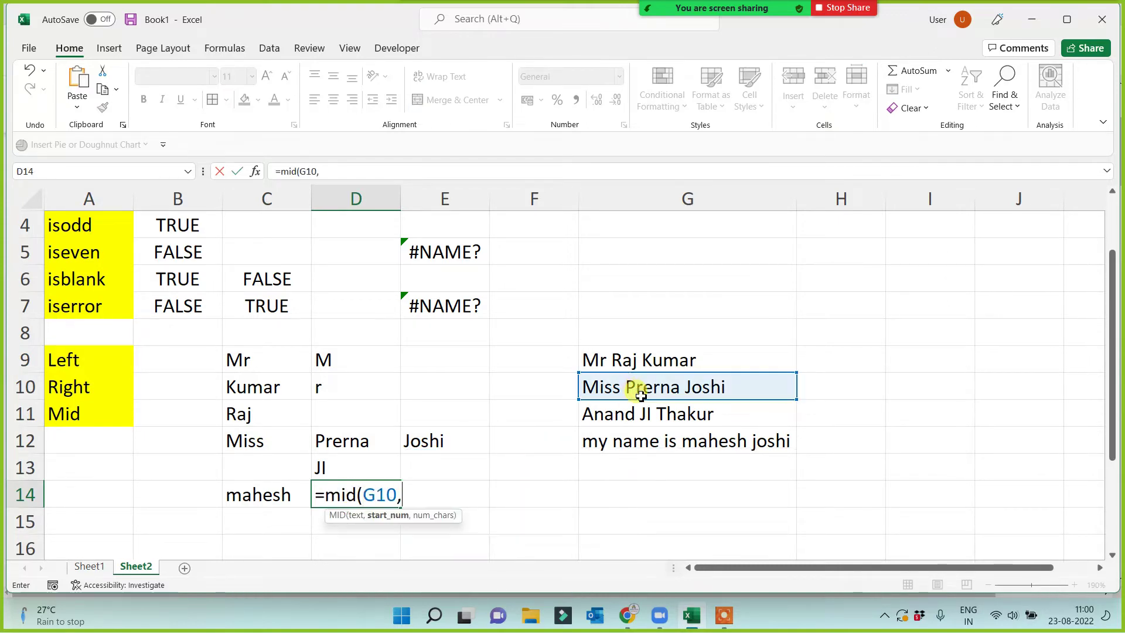
type("2")
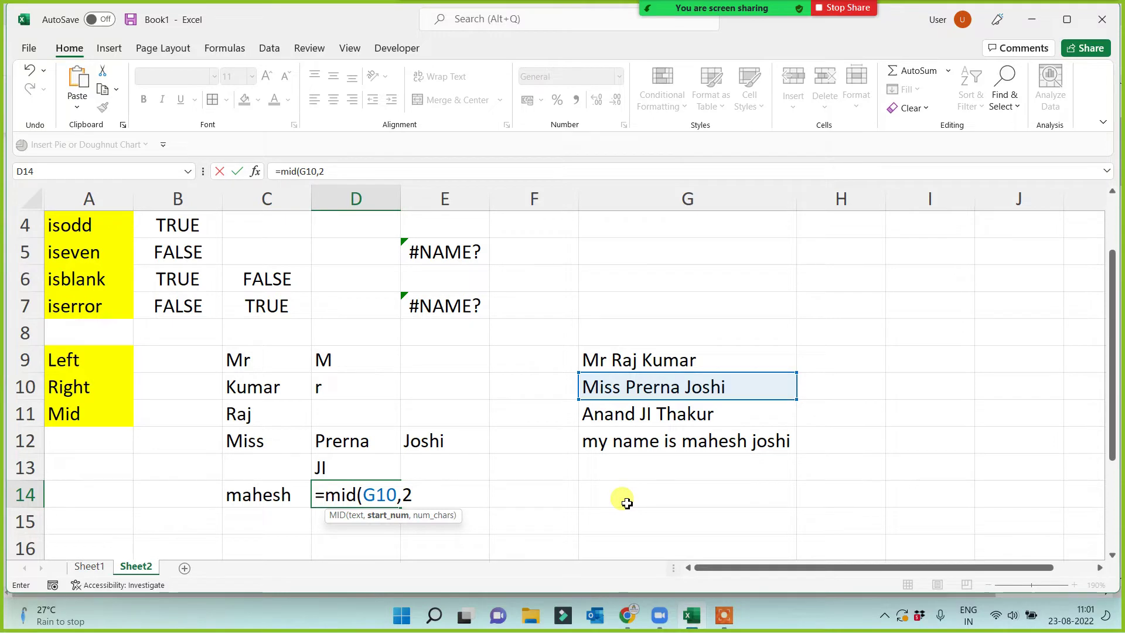
key("BackSpace")
type("15,1")
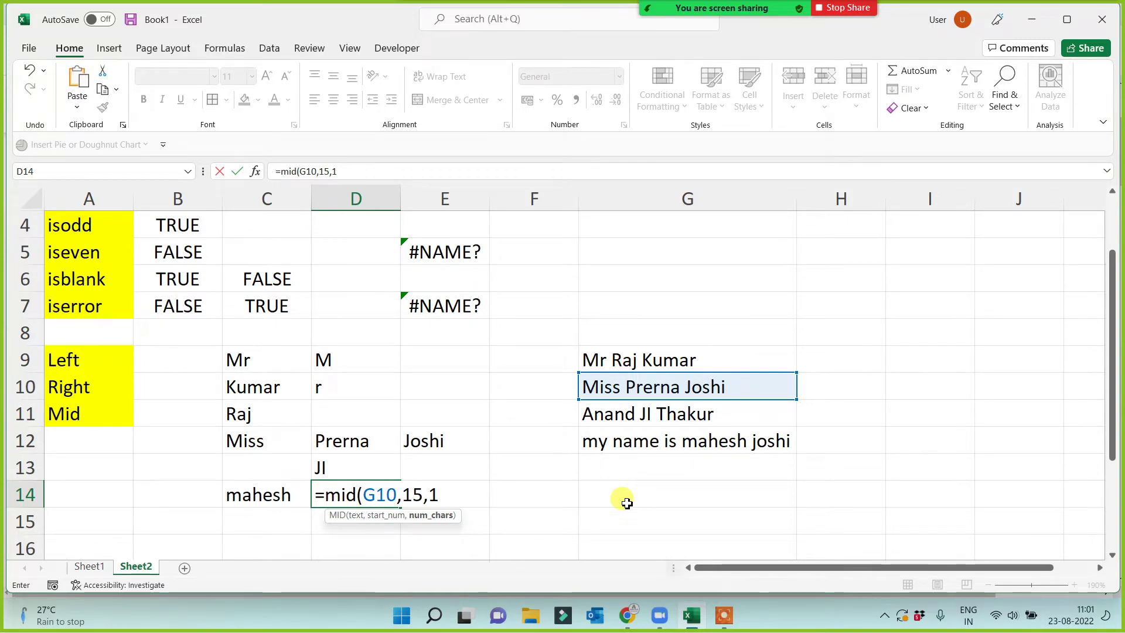
key("Return")
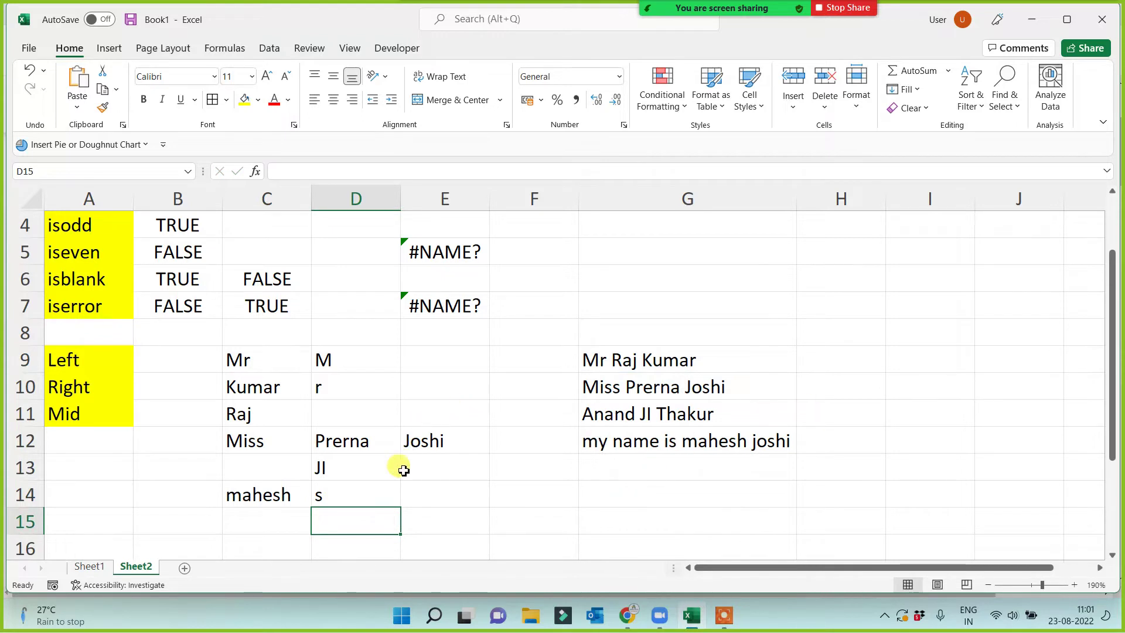
Change the D14 formula's character count to 4 so MID(G10,15,4) returns shi.
left_click(359, 498)
left_click(340, 171)
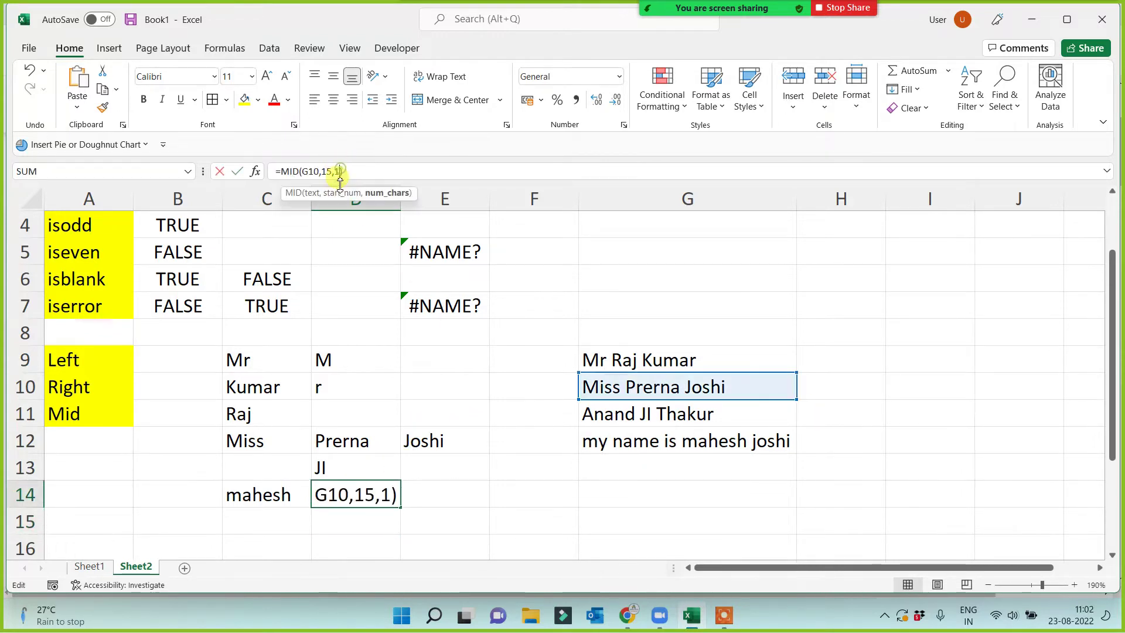
key("BackSpace")
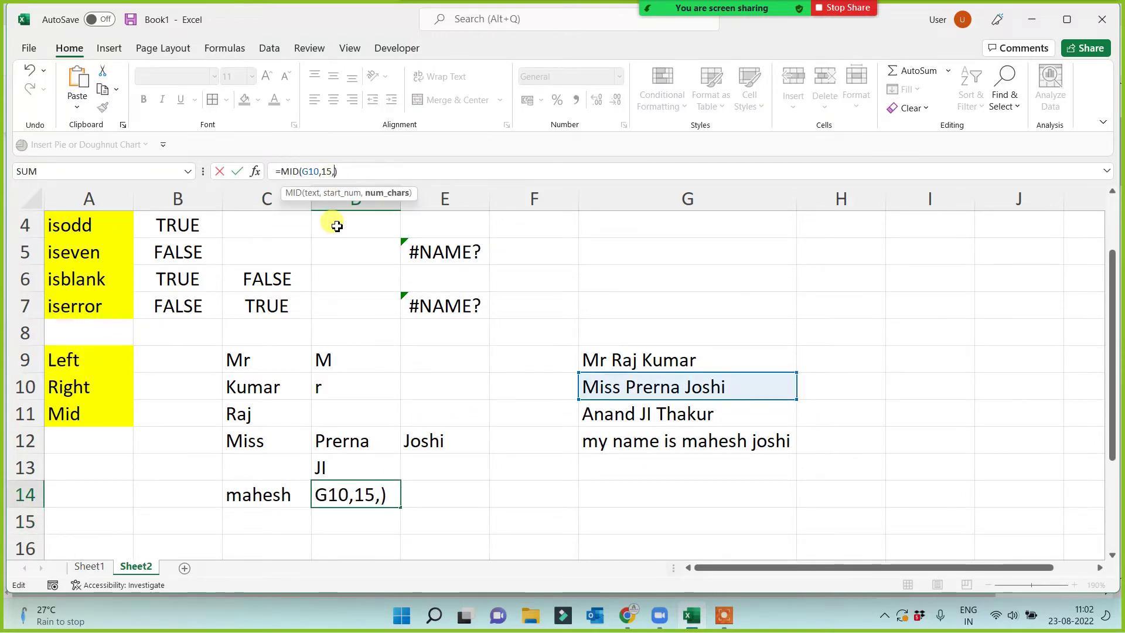
type("4")
key("Return")
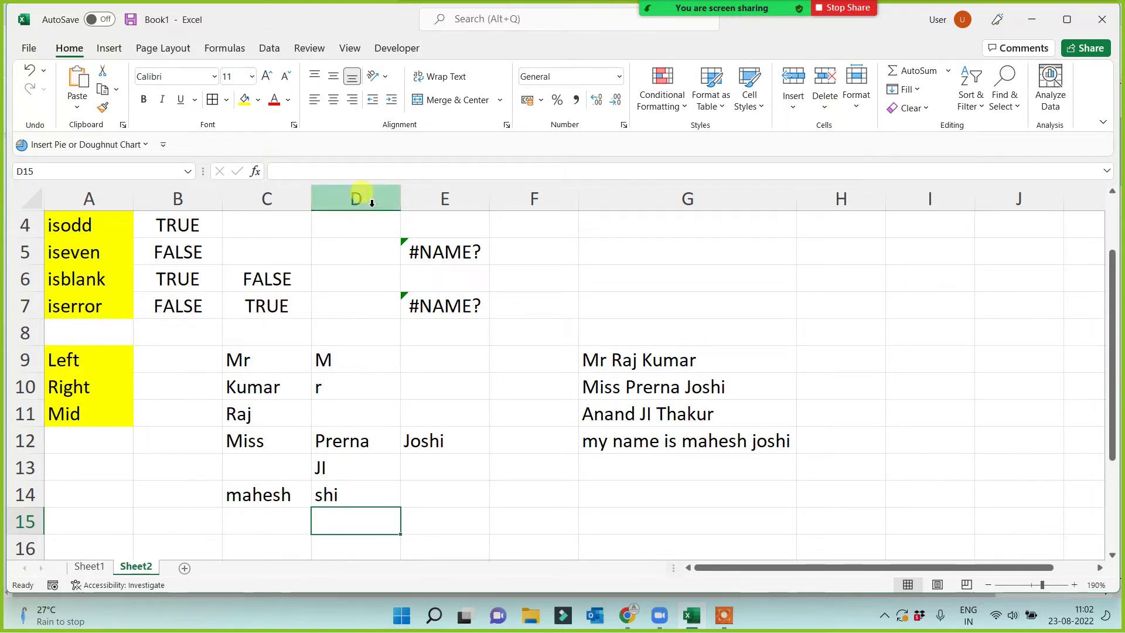
left_click(716, 393)
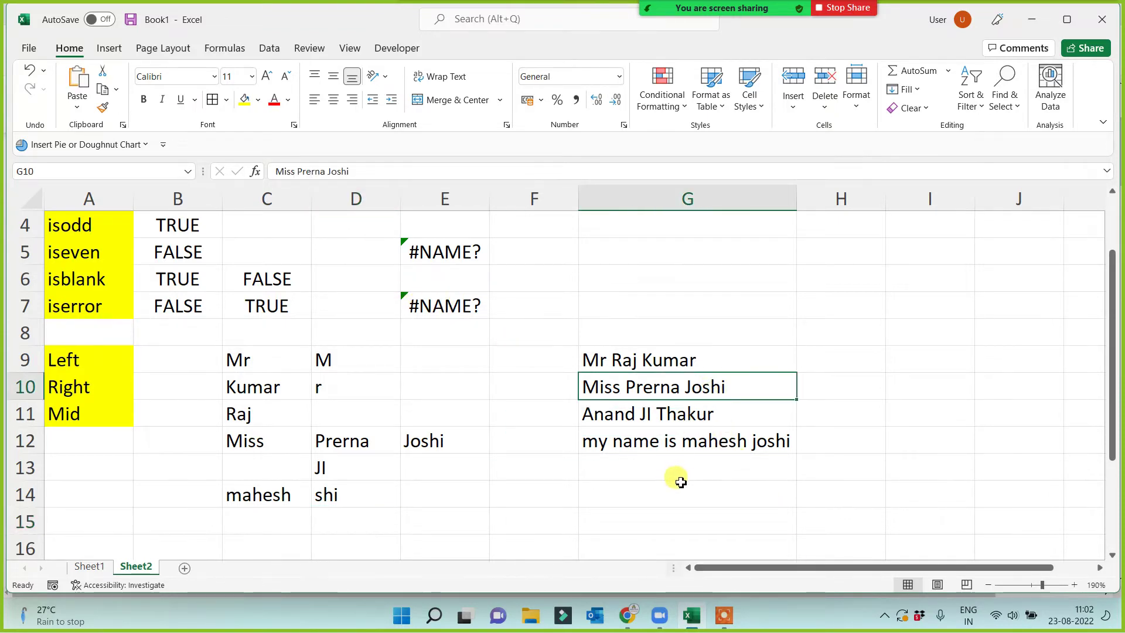
In E14, type =MID(G10,14 without committing it yet.
left_click(453, 498)
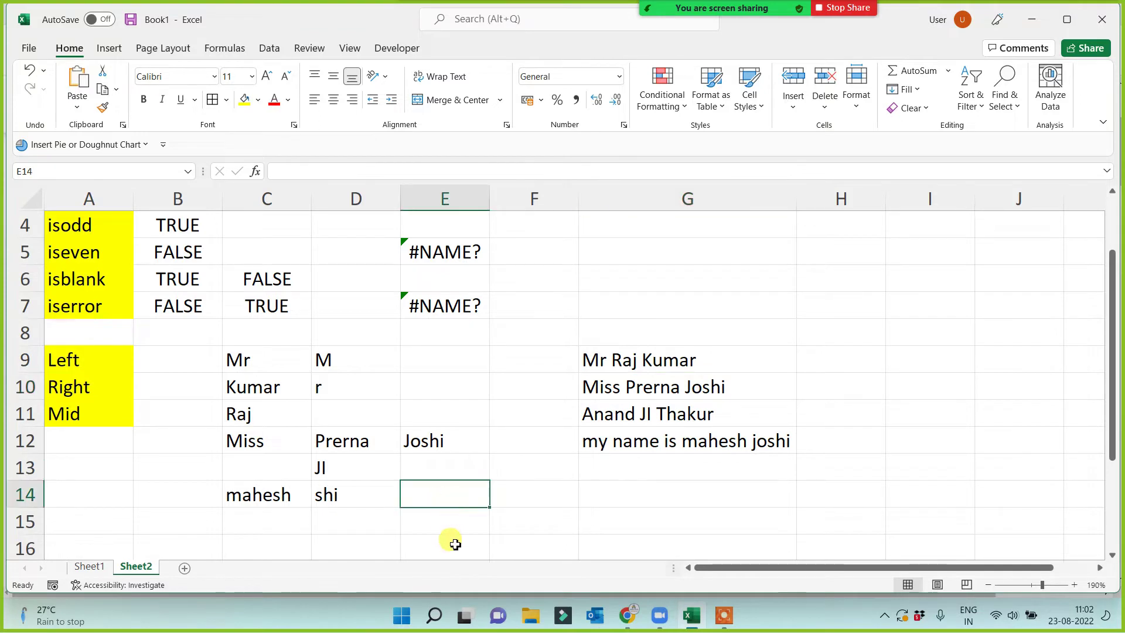
type("=")
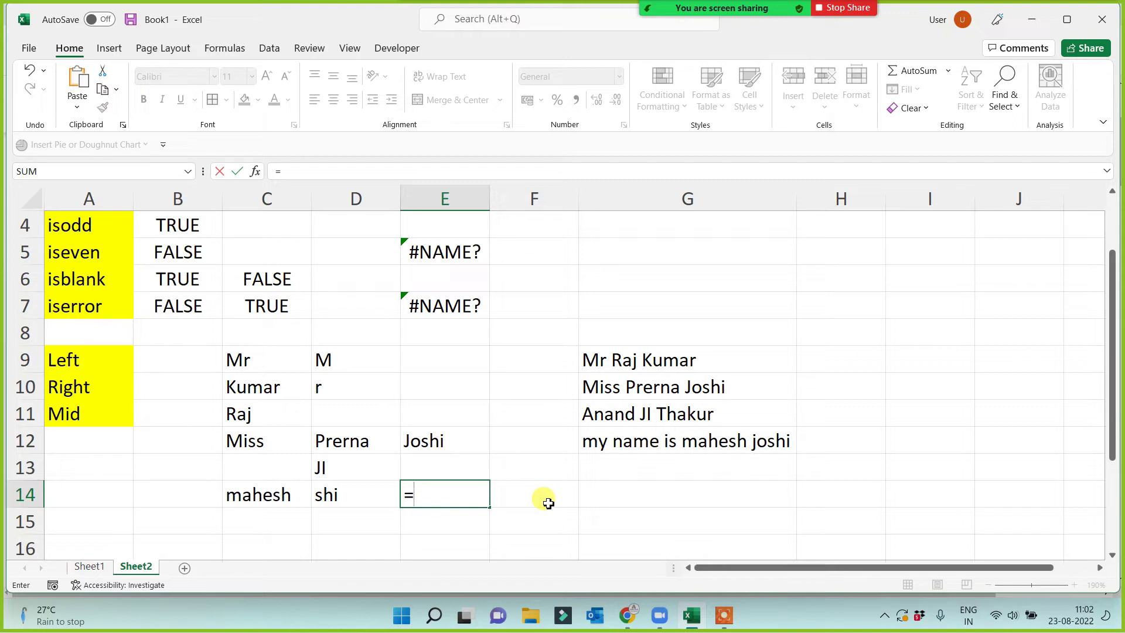
type("mi")
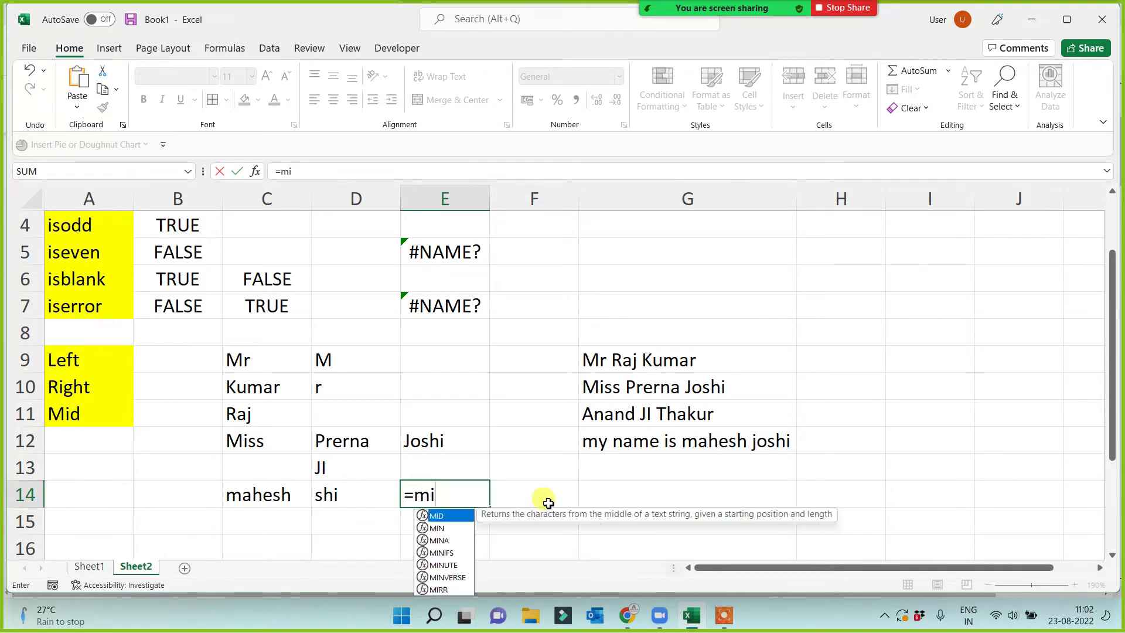
type("d(")
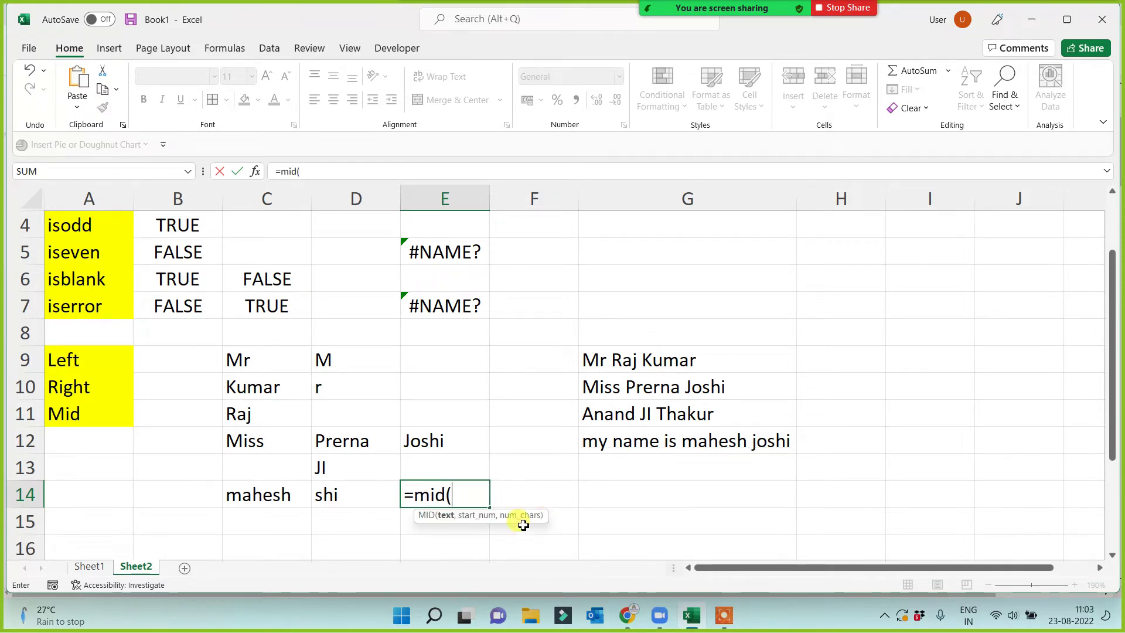
left_click(627, 387)
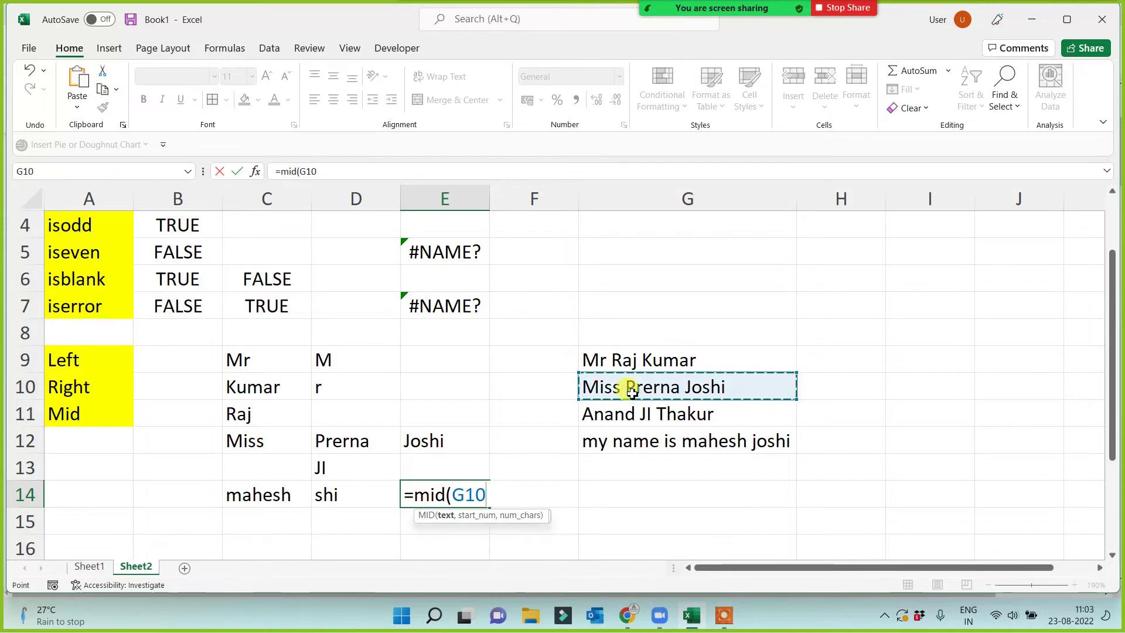
type(",14,4")
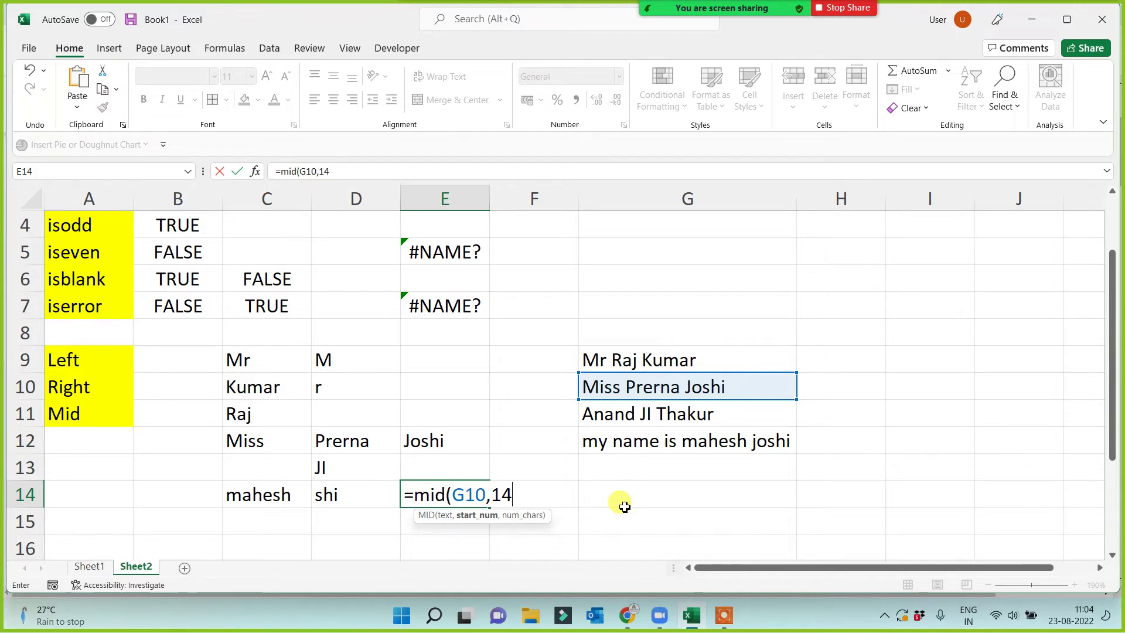
Complete =MID(G10,14,4) in E14, then change the start position to 13 so it returns the four-letter first name.
type(",4)")
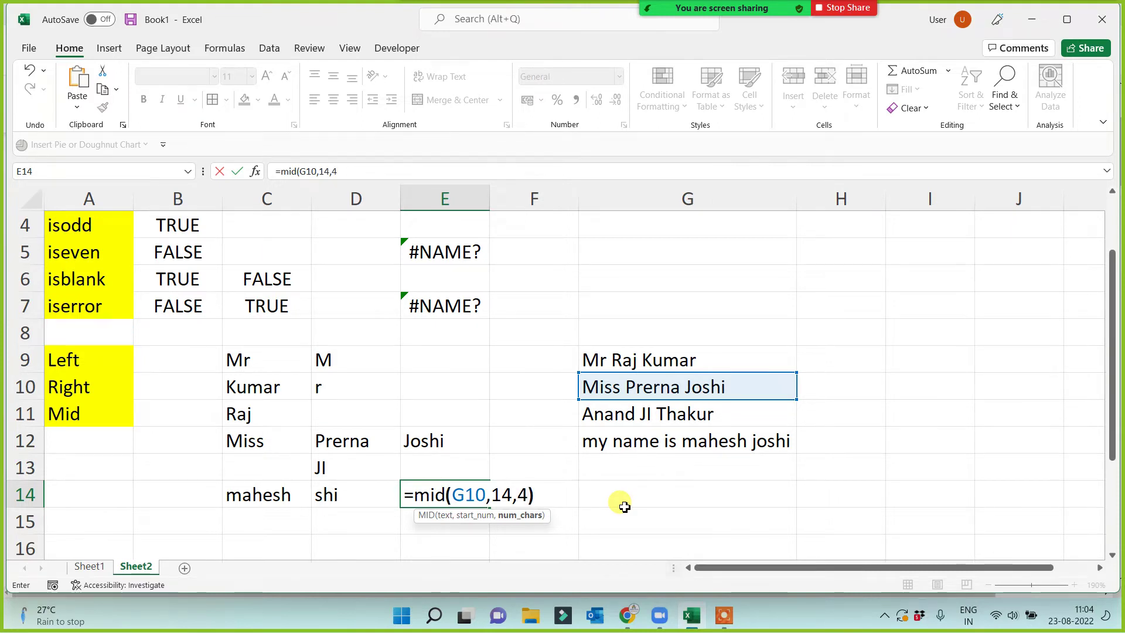
key("Return")
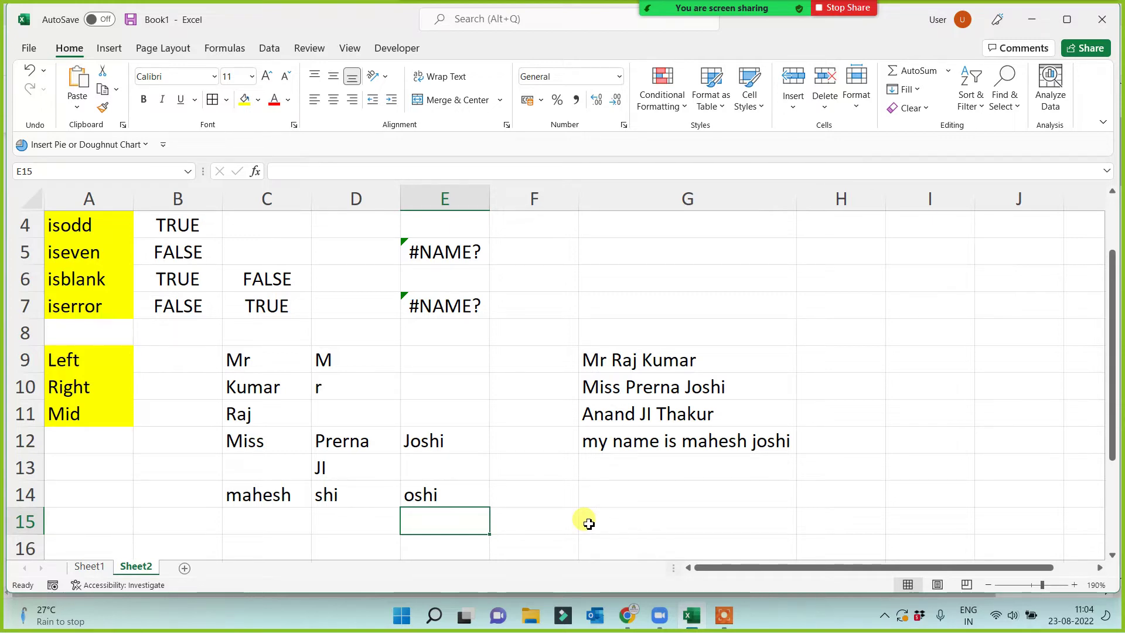
left_click(417, 491)
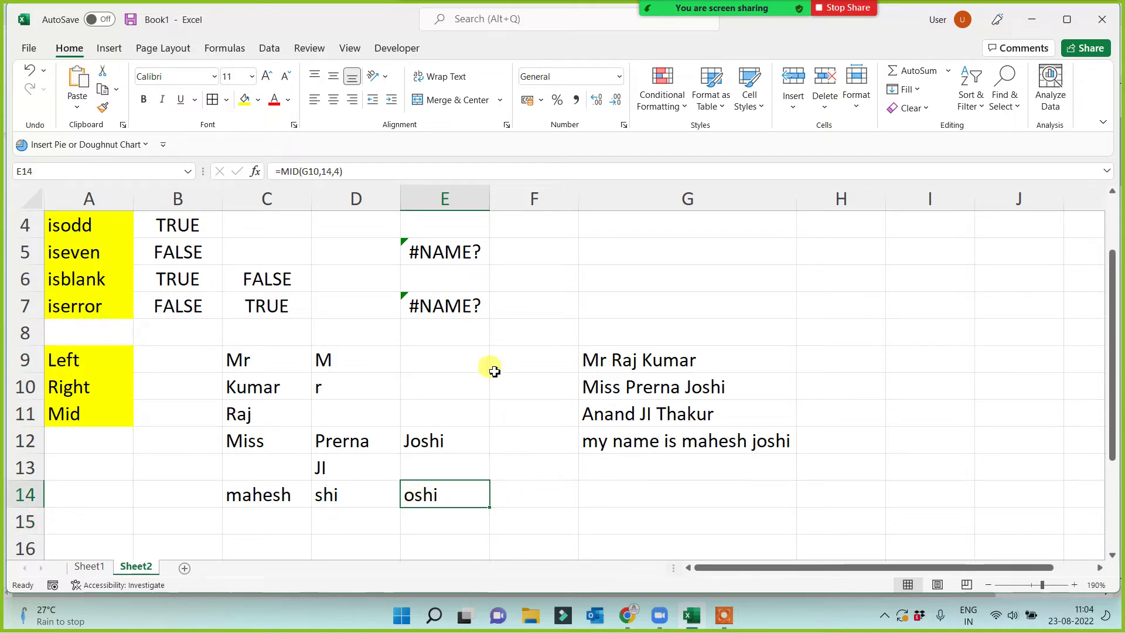
left_click(331, 171)
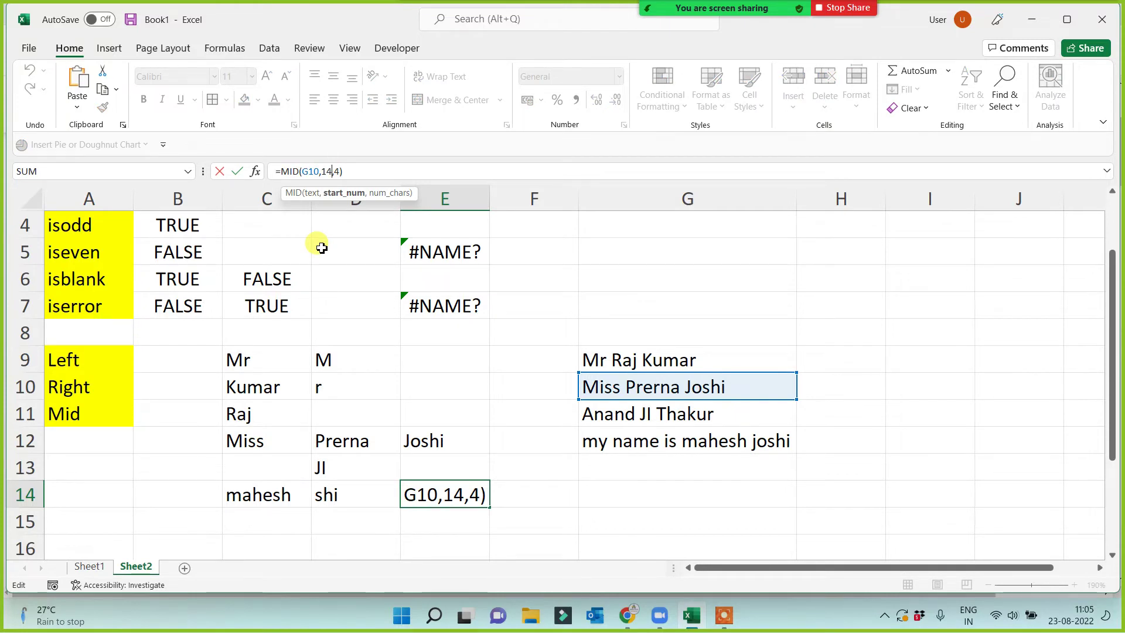
key("BackSpace")
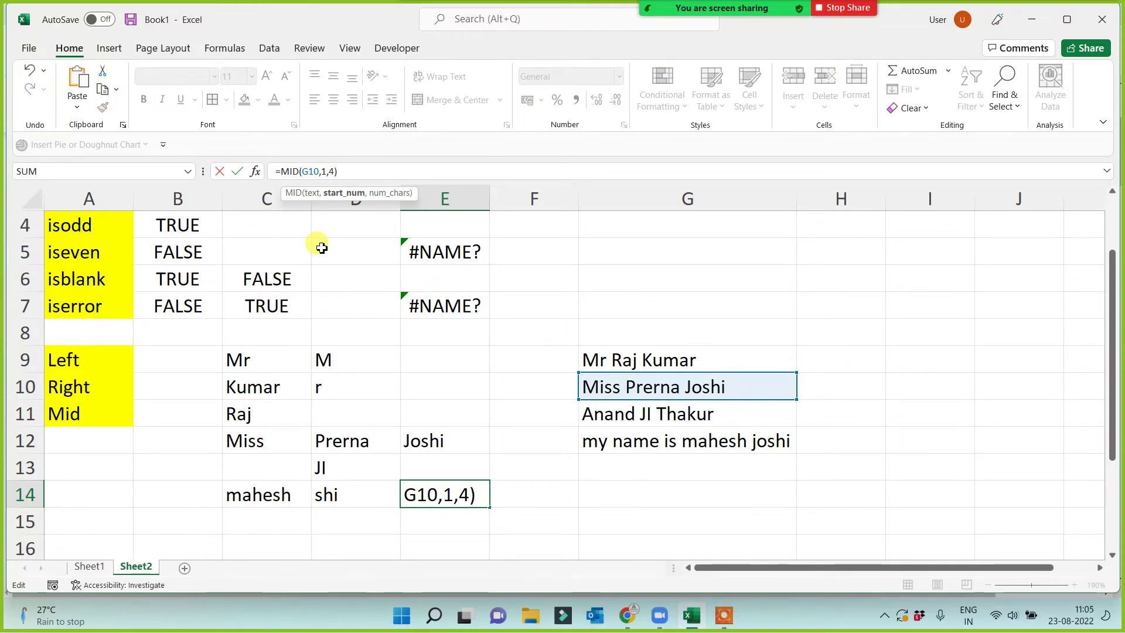
type("3")
key("Return")
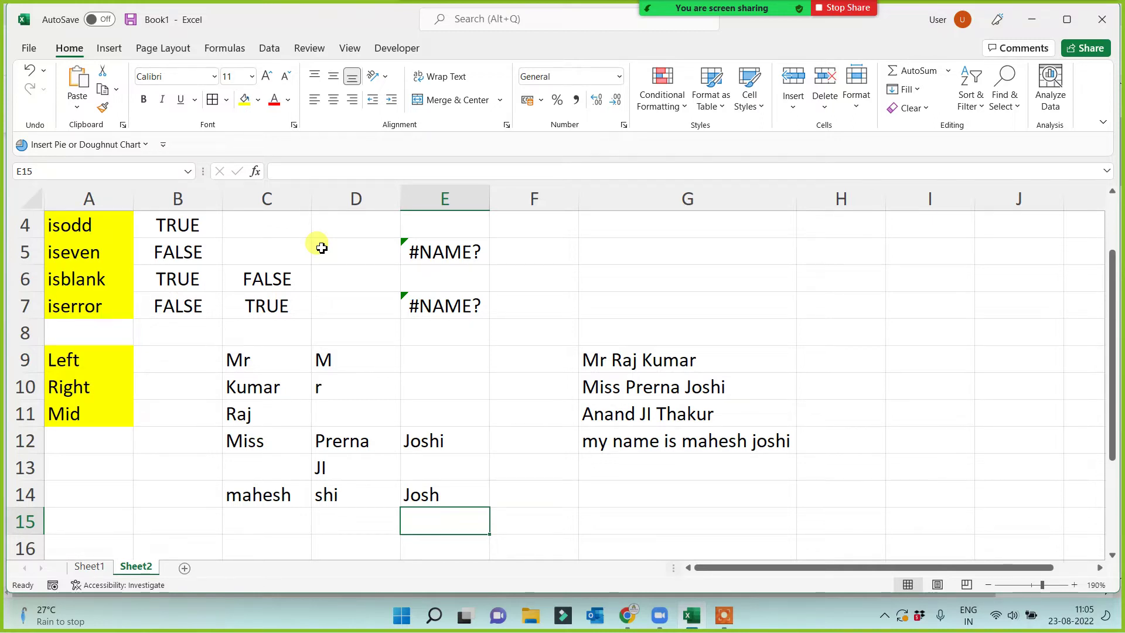
Enter the label Exact in cell A17.
left_click(724, 615)
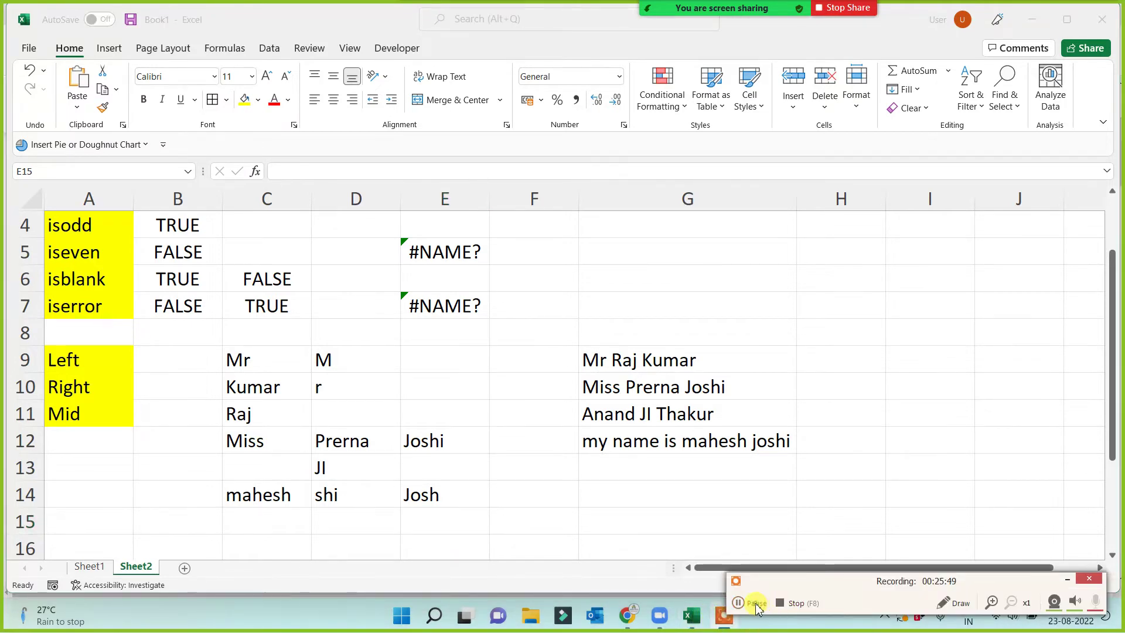
scroll(779, 527, "up", 1)
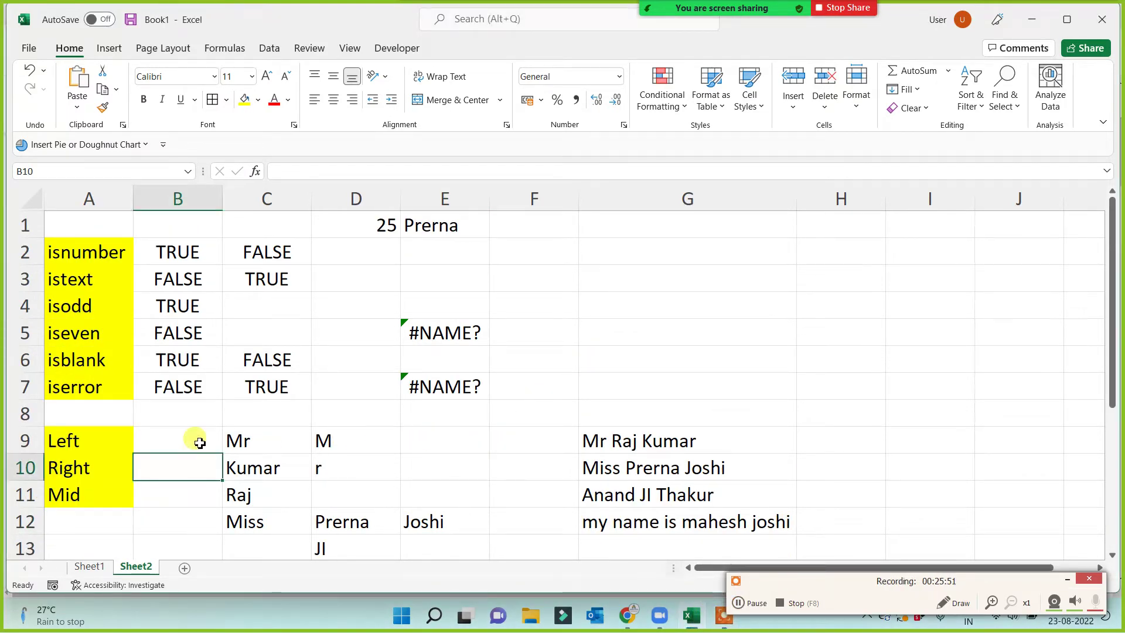
left_click(73, 251)
left_click_drag(73, 252, 58, 387)
left_click_drag(82, 435, 76, 501)
scroll(117, 510, "down", 2)
left_click(100, 476)
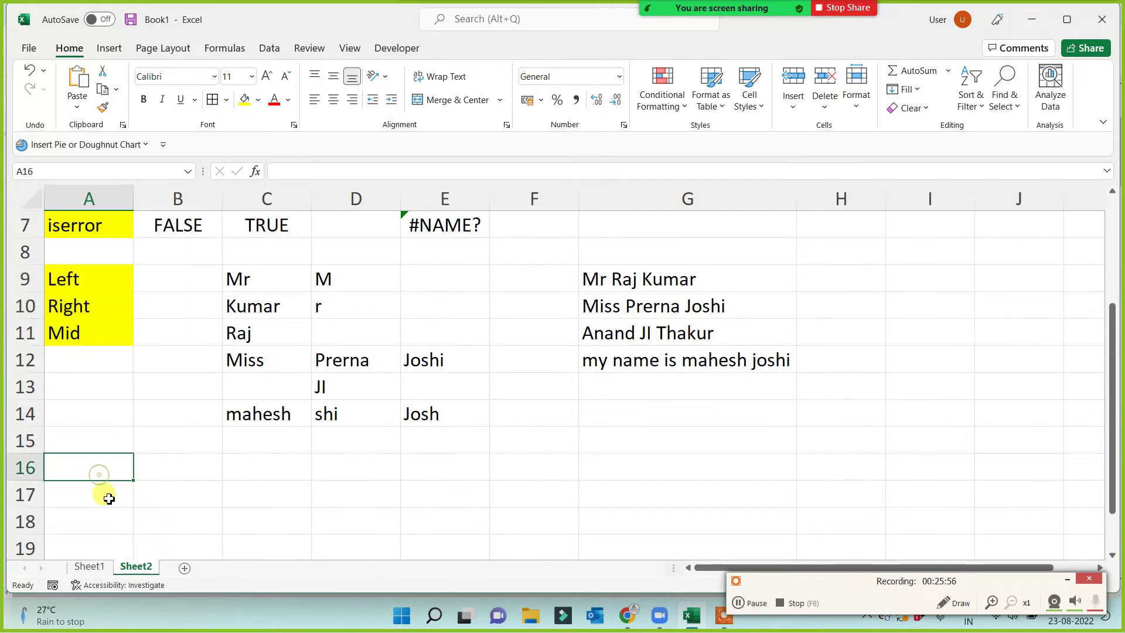
left_click(106, 492)
type("Exact")
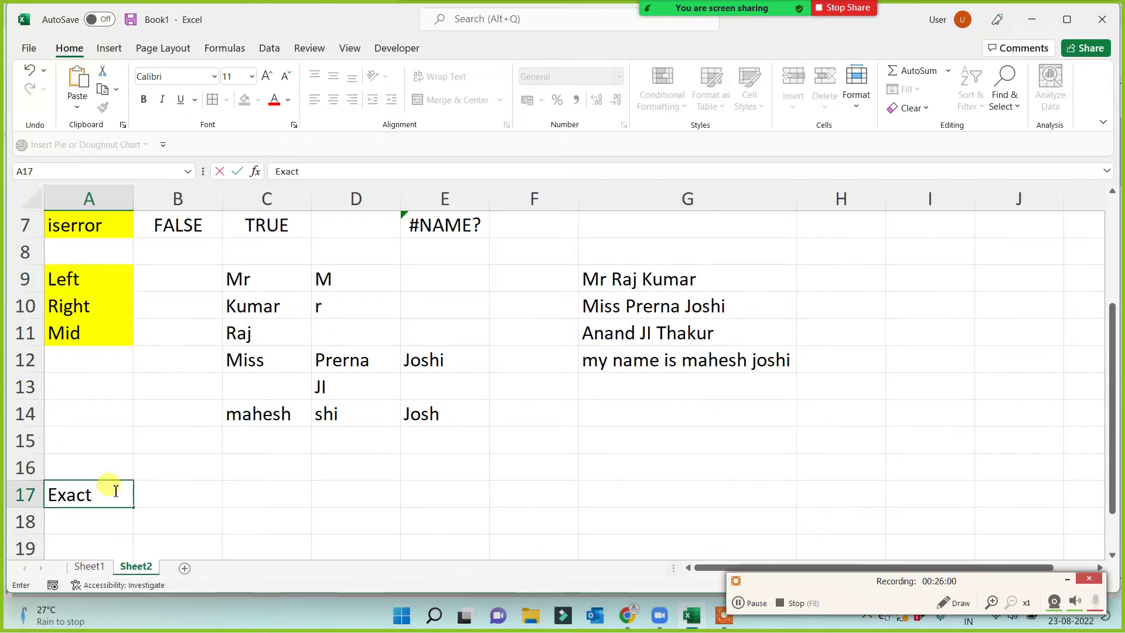
left_click(319, 520)
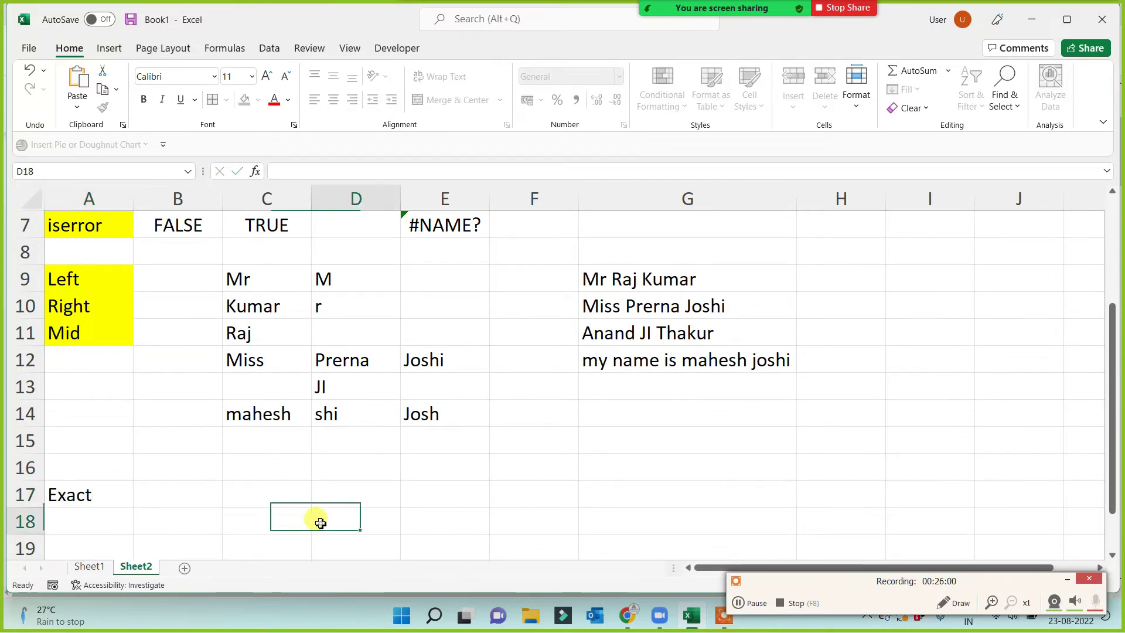
Fill the Exact cell light green and copy it into A8.
left_click(117, 498)
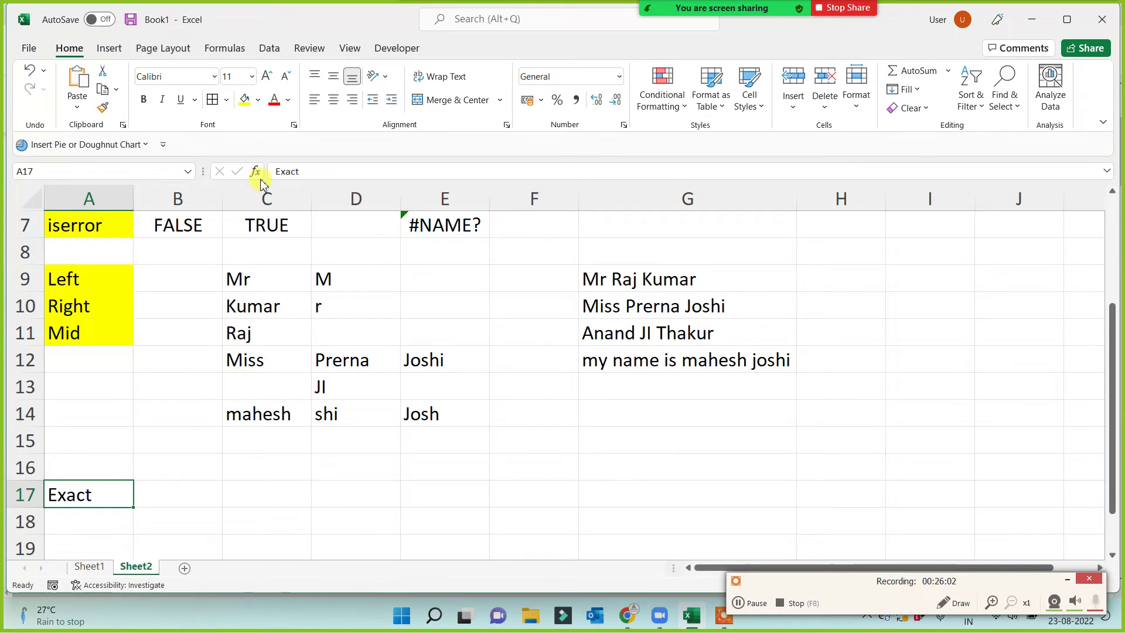
left_click(258, 100)
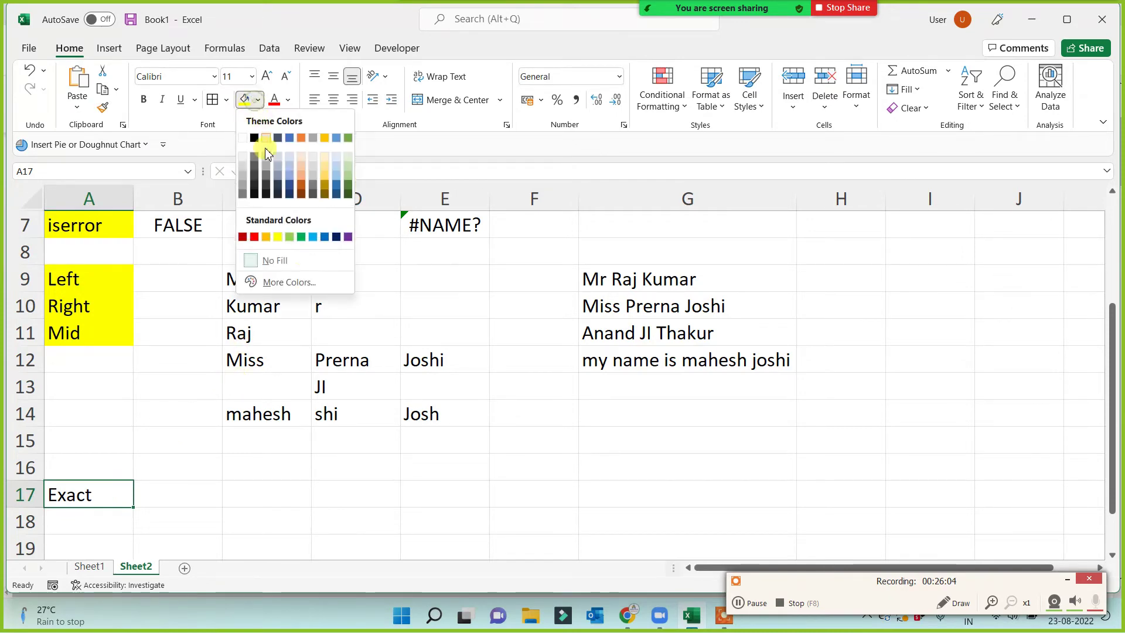
left_click(292, 236)
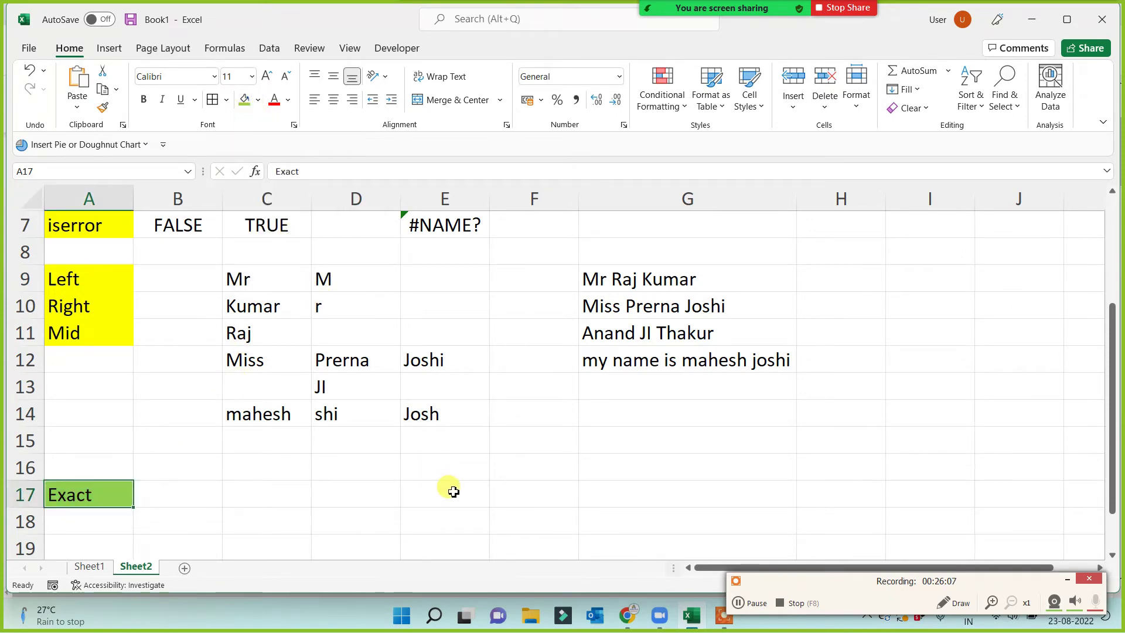
scroll(454, 491, "down", 1)
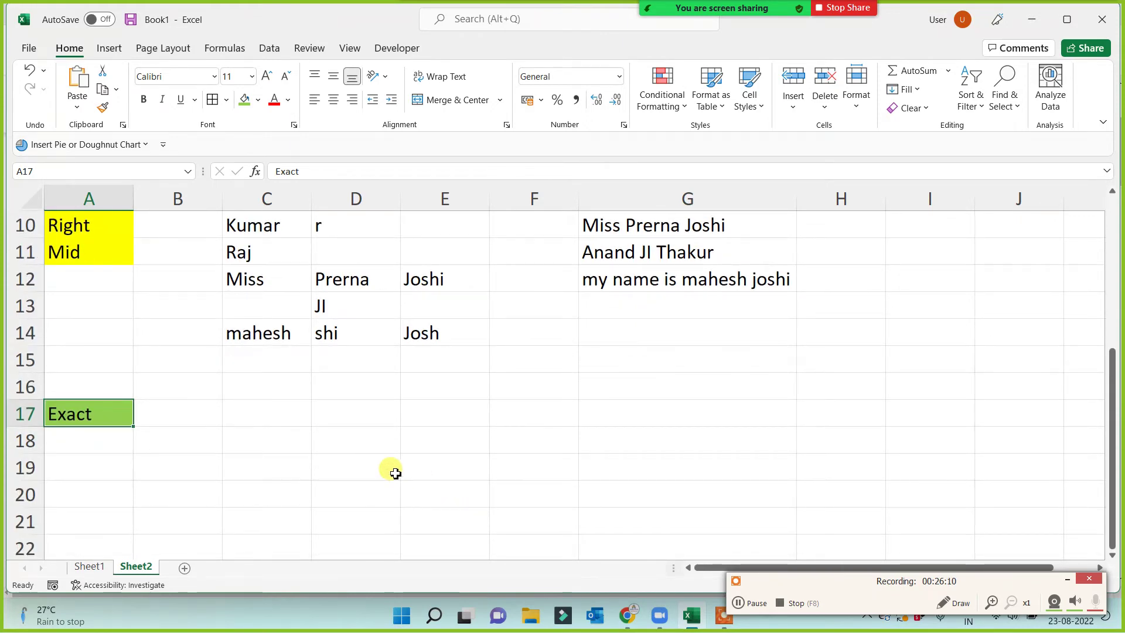
key("ctrl+c")
scroll(147, 461, "up", 3)
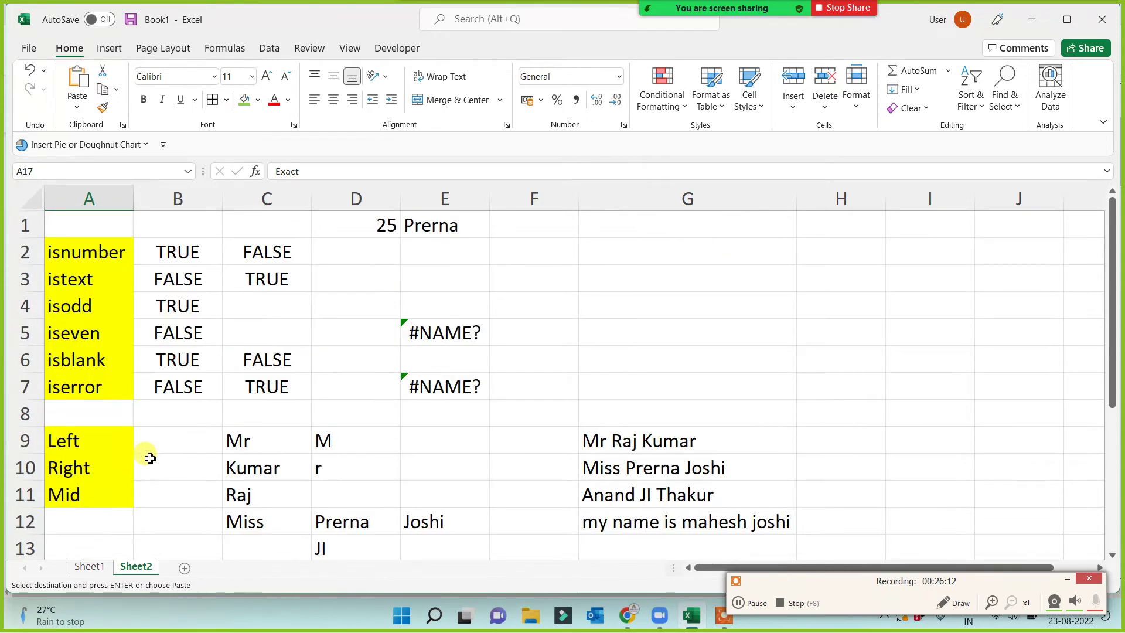
left_click(59, 414)
key("Return")
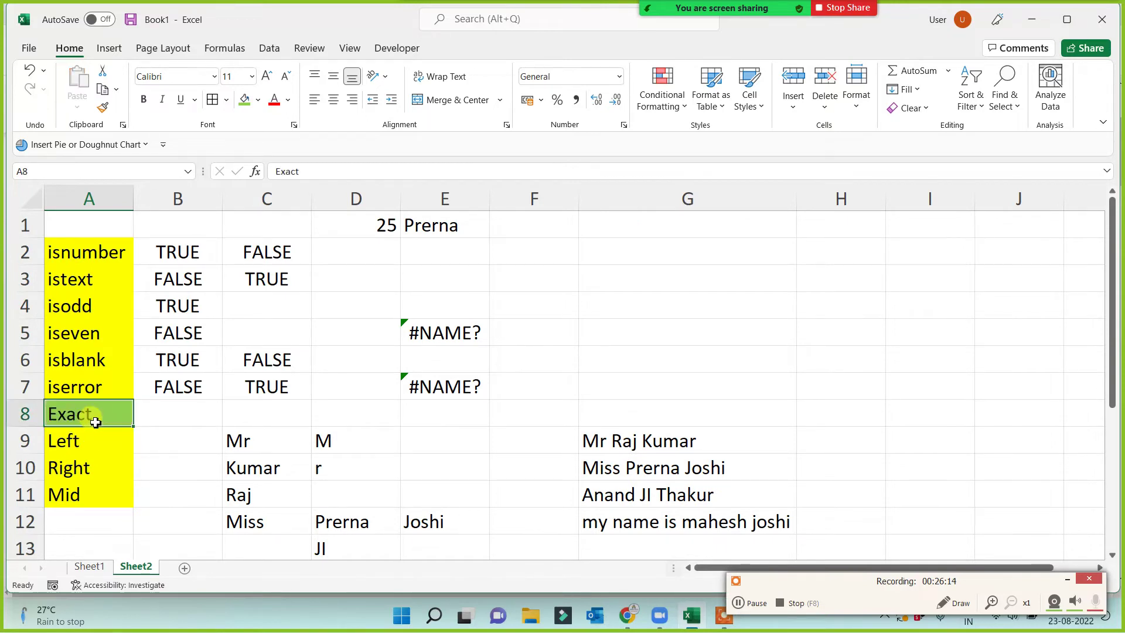
Insert blank rows at rows 8 and 10 to set off the Exact label.
left_click_drag(87, 252, 90, 389)
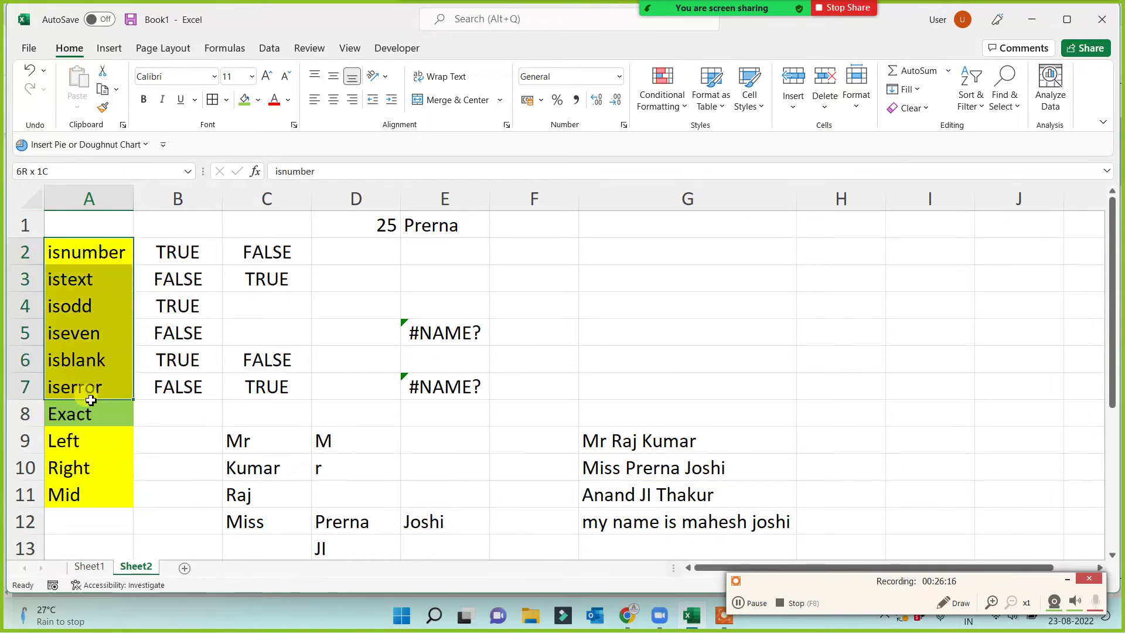
left_click(26, 412)
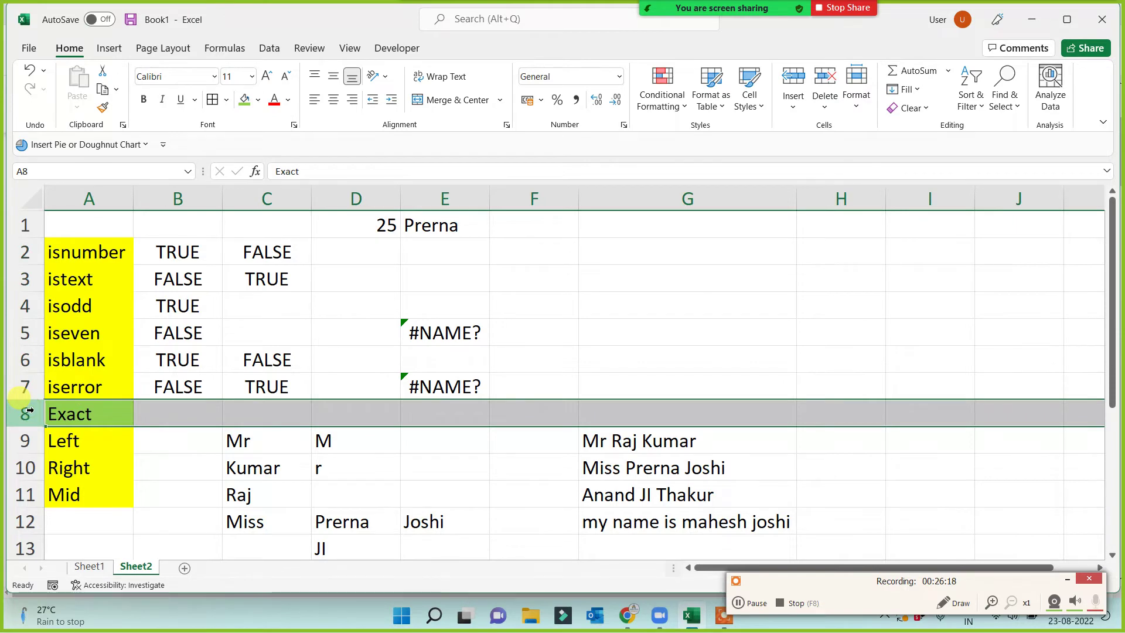
key("ctrl+shift+equal")
left_click(32, 467)
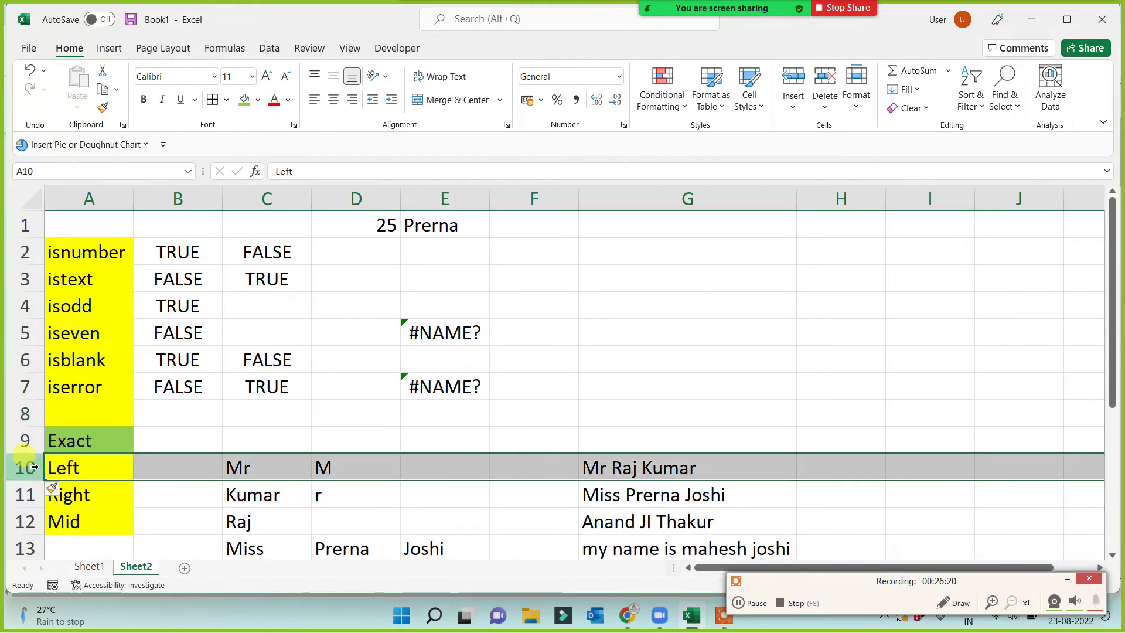
key("ctrl+shift+equal")
left_click(216, 438)
left_click(342, 438)
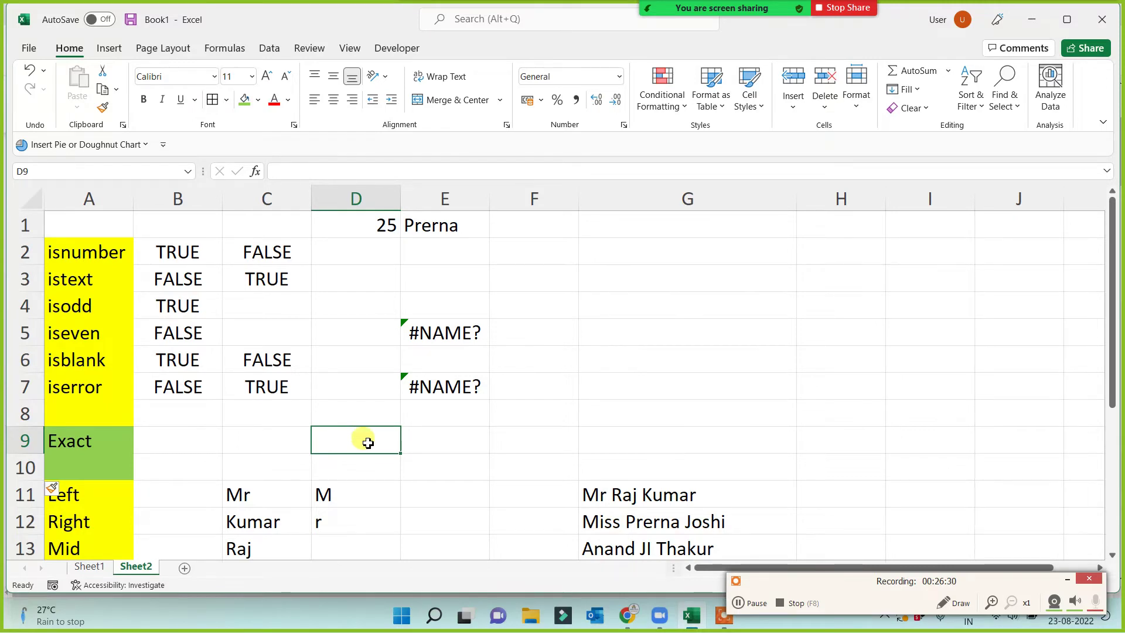
Enter a sample name in D9 and the same name without its last letter in E9.
type("Vikash")
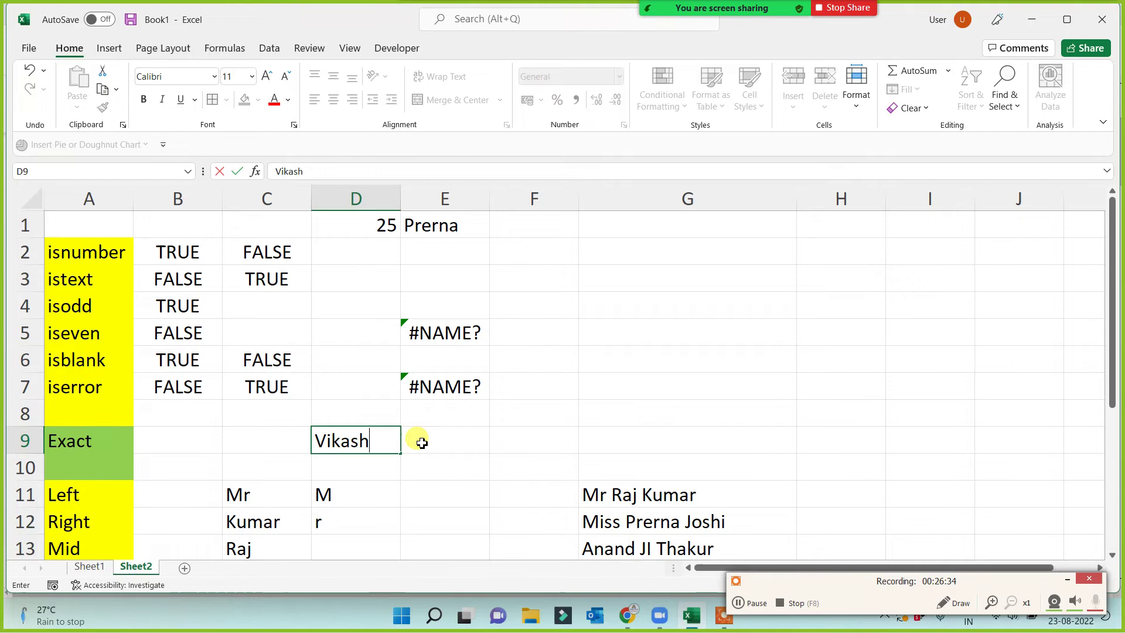
left_click(422, 442)
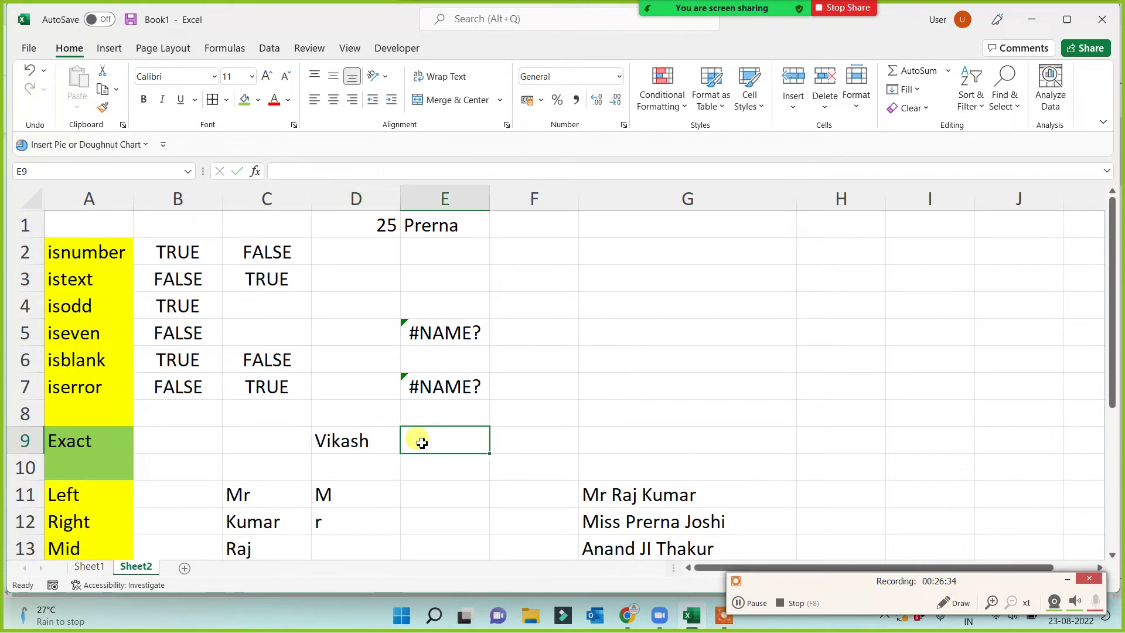
type("Vikas")
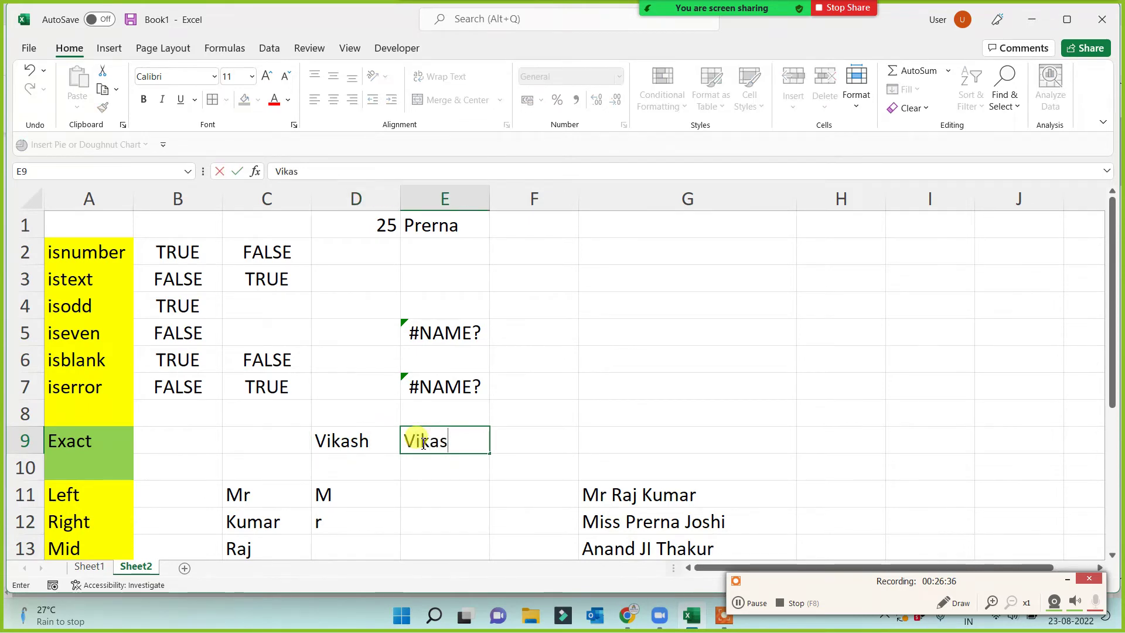
left_click(419, 500)
Enter =EXACT(D9,E9) in B9 to compare the two cells.
left_click(205, 448)
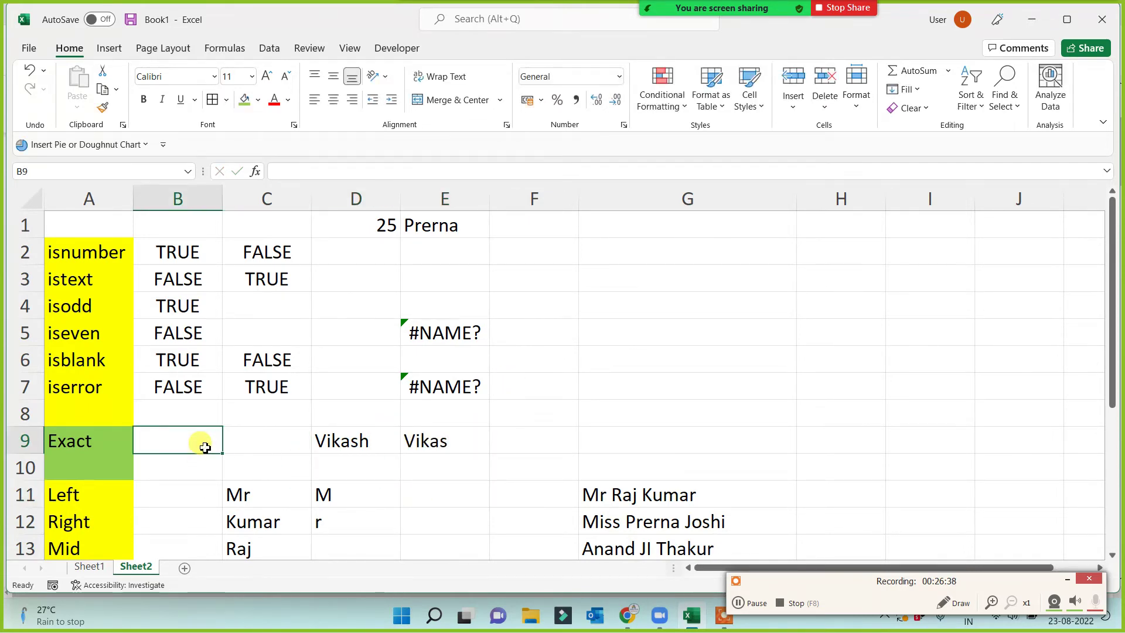
type("=exa")
key("Tab")
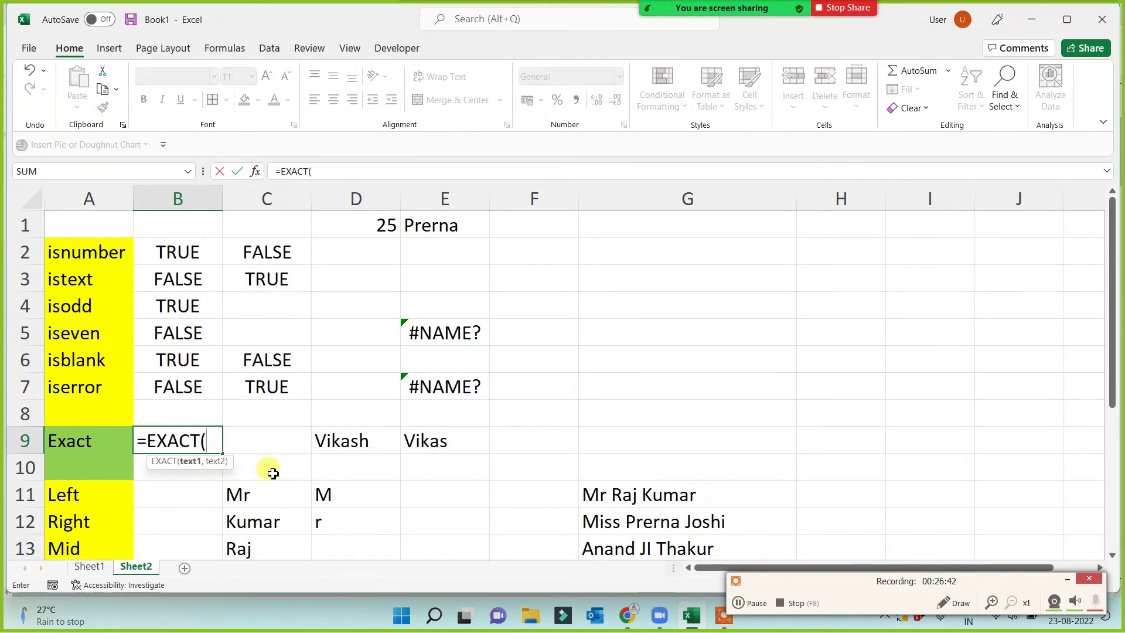
left_click(343, 444)
type(",")
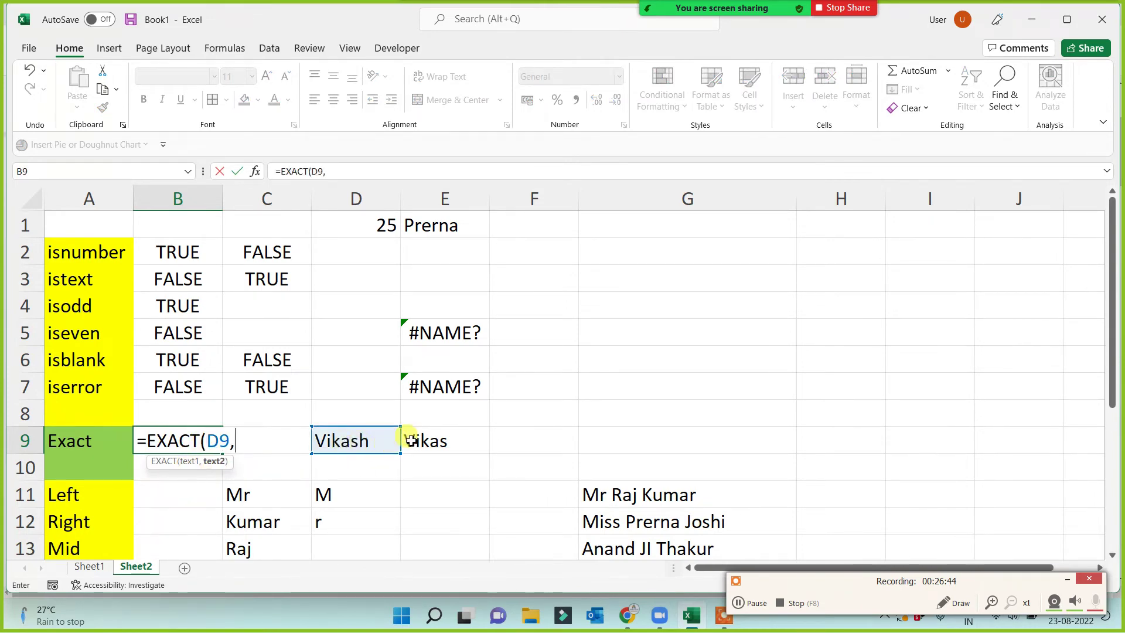
left_click(411, 440)
type(")")
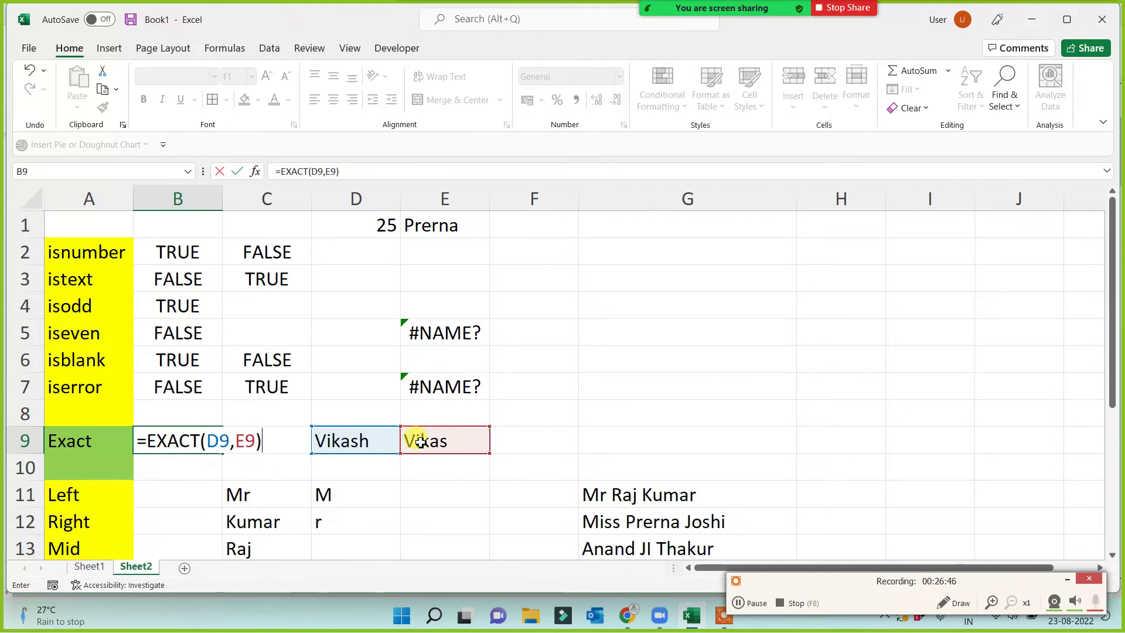
key("Return")
Add the missing h to E9 so both names match and B9 shows TRUE.
left_click(441, 442)
key("F2")
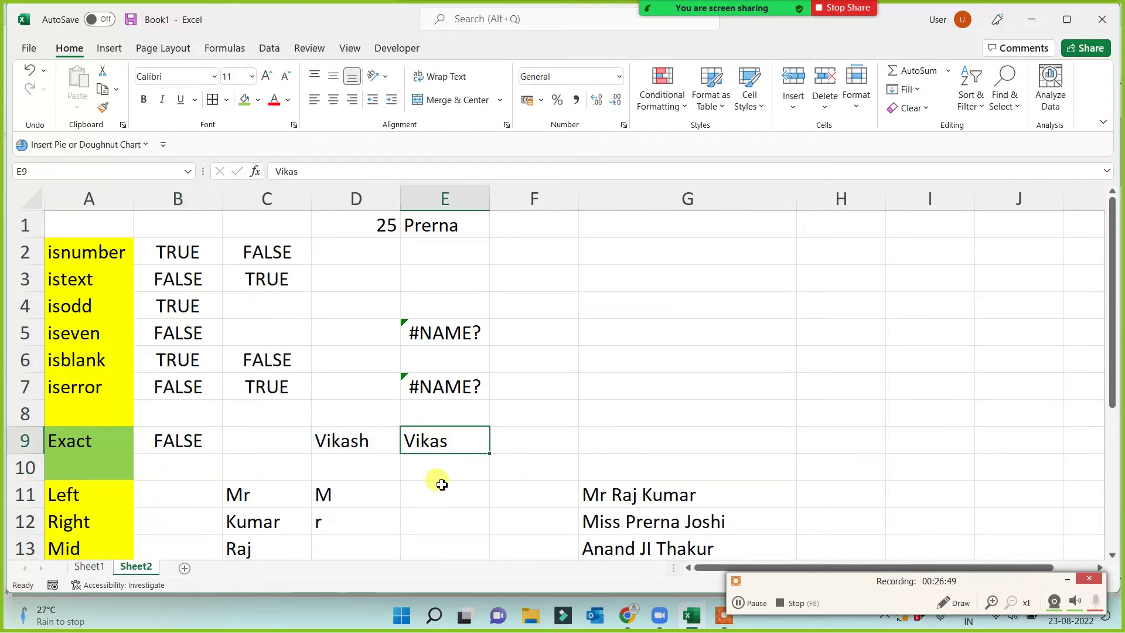
type("h")
key("ctrl+Return")
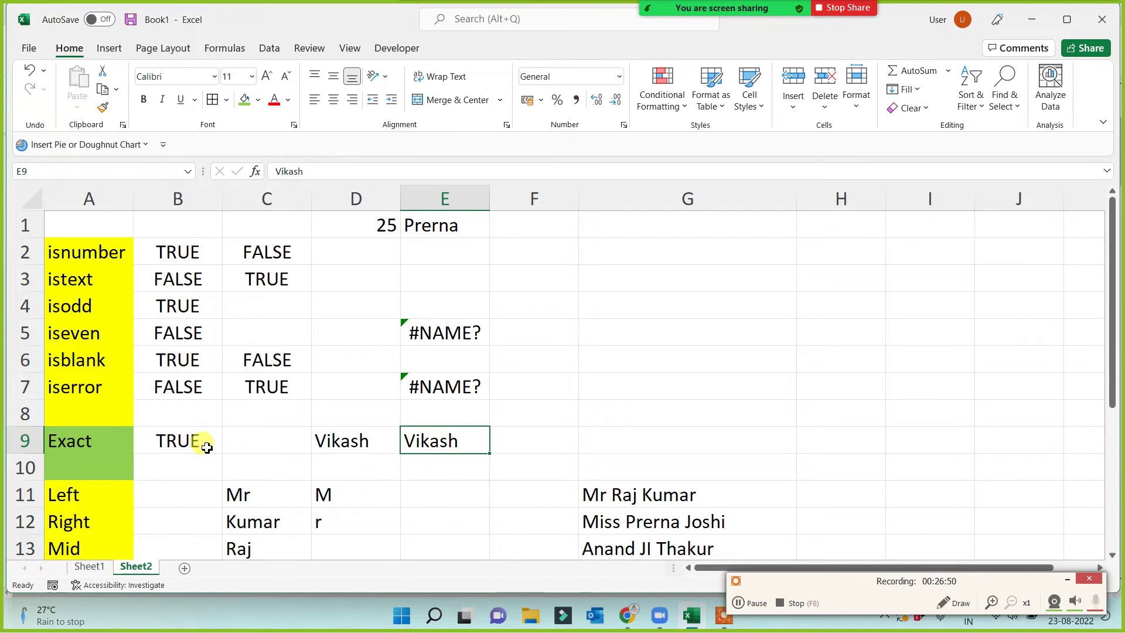
left_click(371, 445)
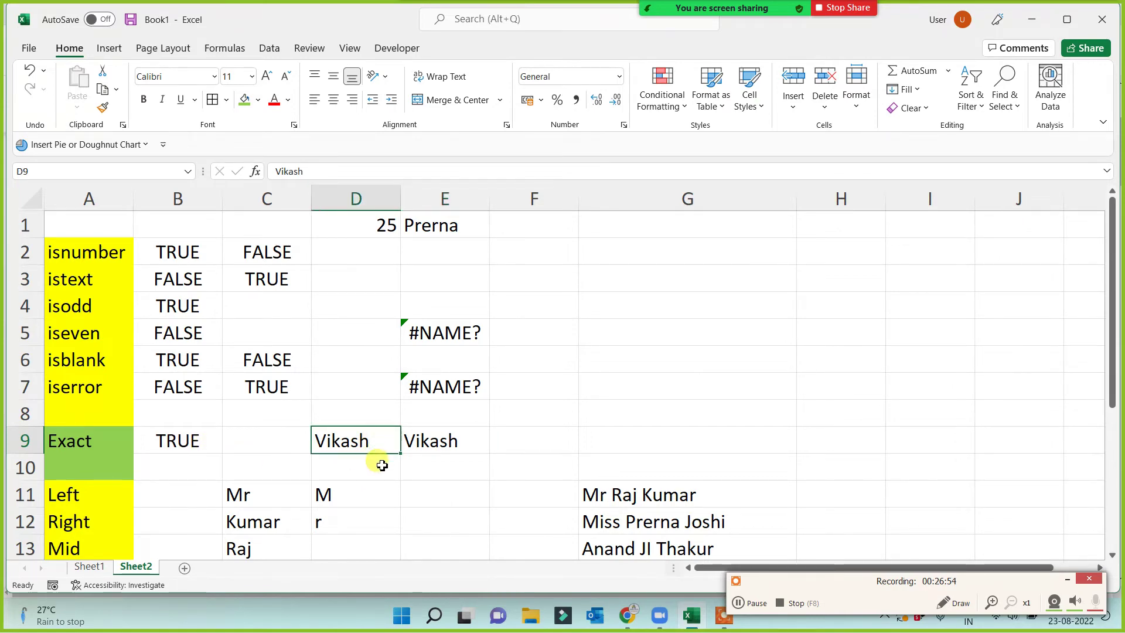
Test EXACT with numbers: 10 in D9, then 12 and finally 10 in E9.
type("10")
key("Tab")
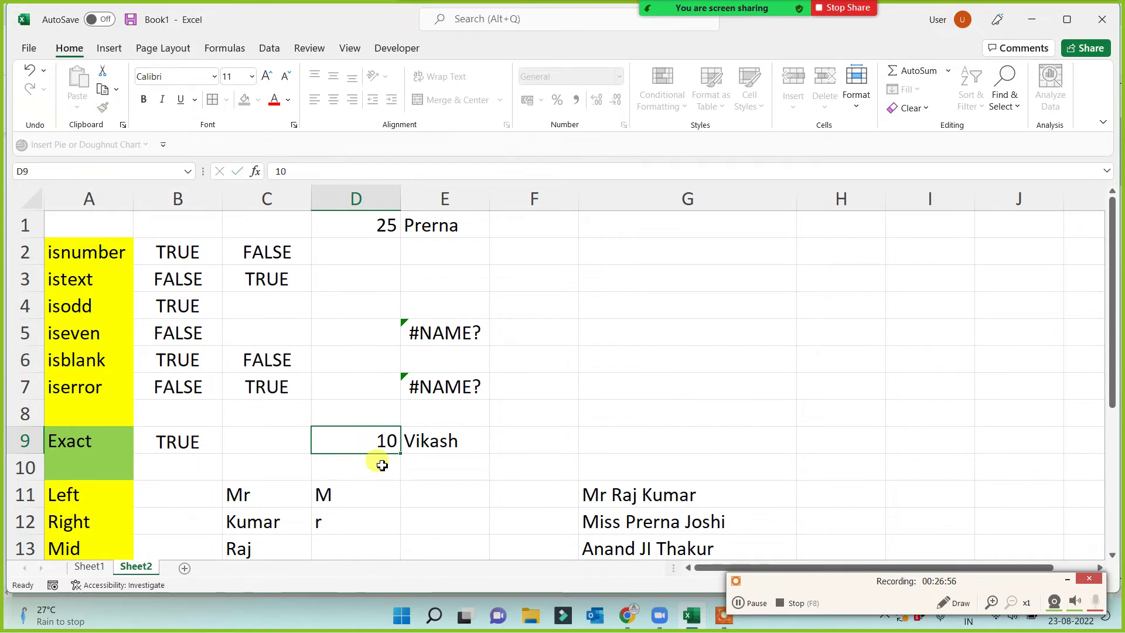
type("12")
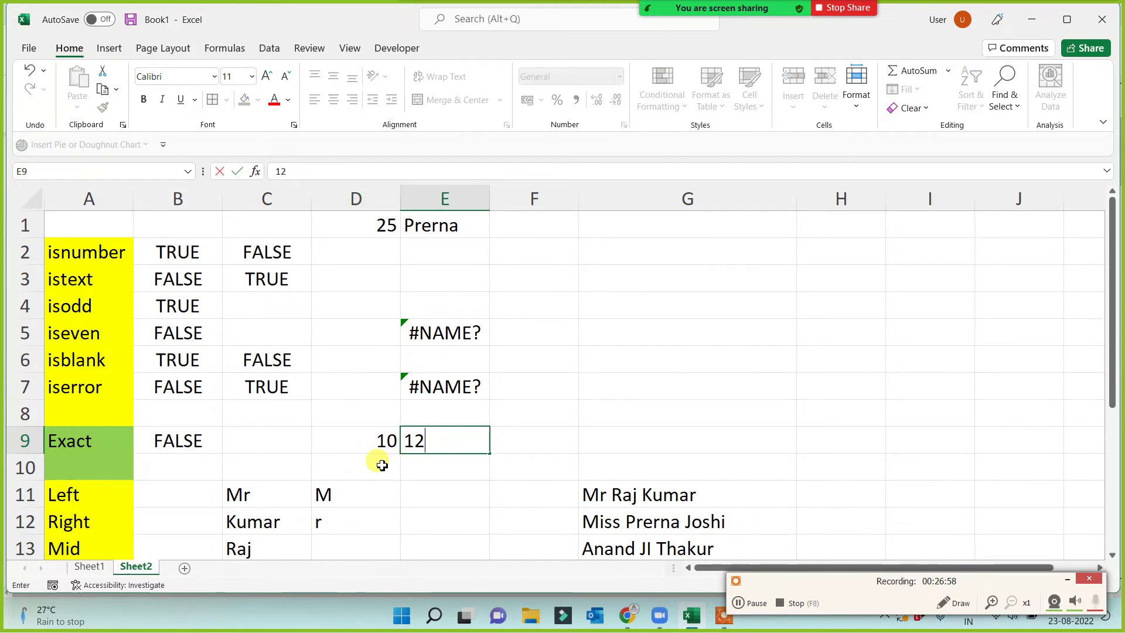
key("Return")
left_click(434, 450)
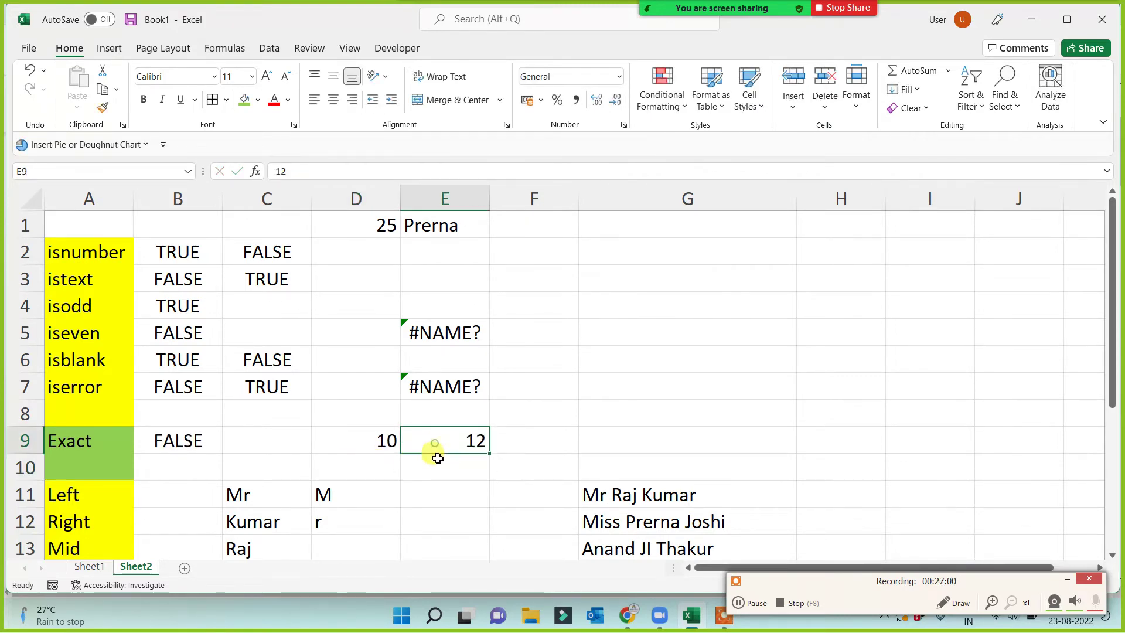
type("10")
key("Return")
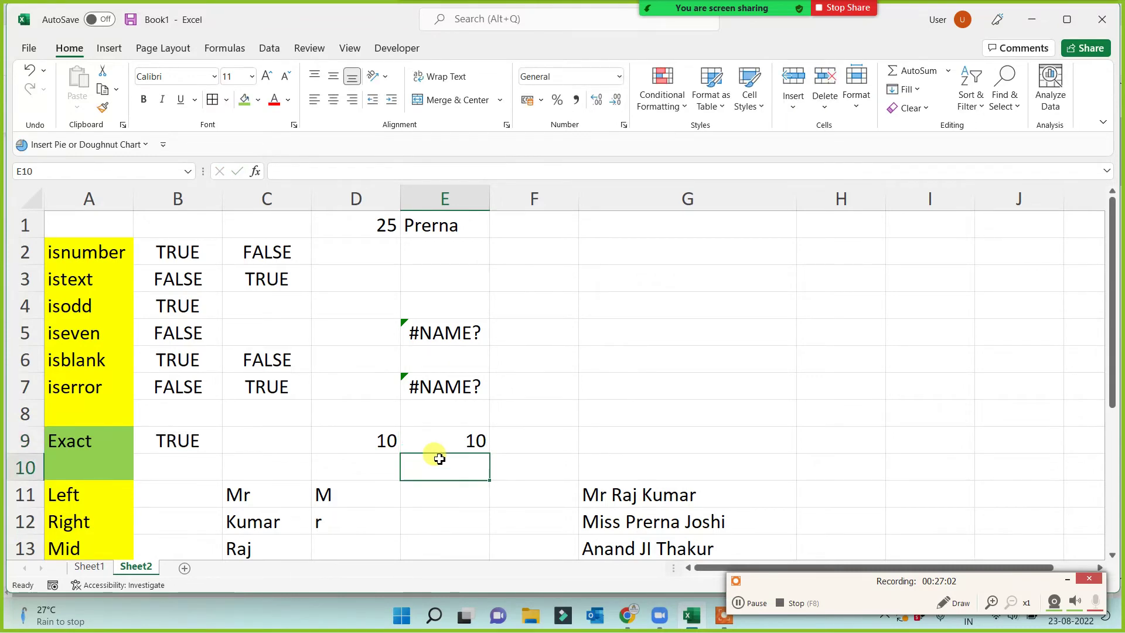
Test EXACT with symbols: @ in D9, then # and finally @ in E9.
left_click(382, 444)
type("@")
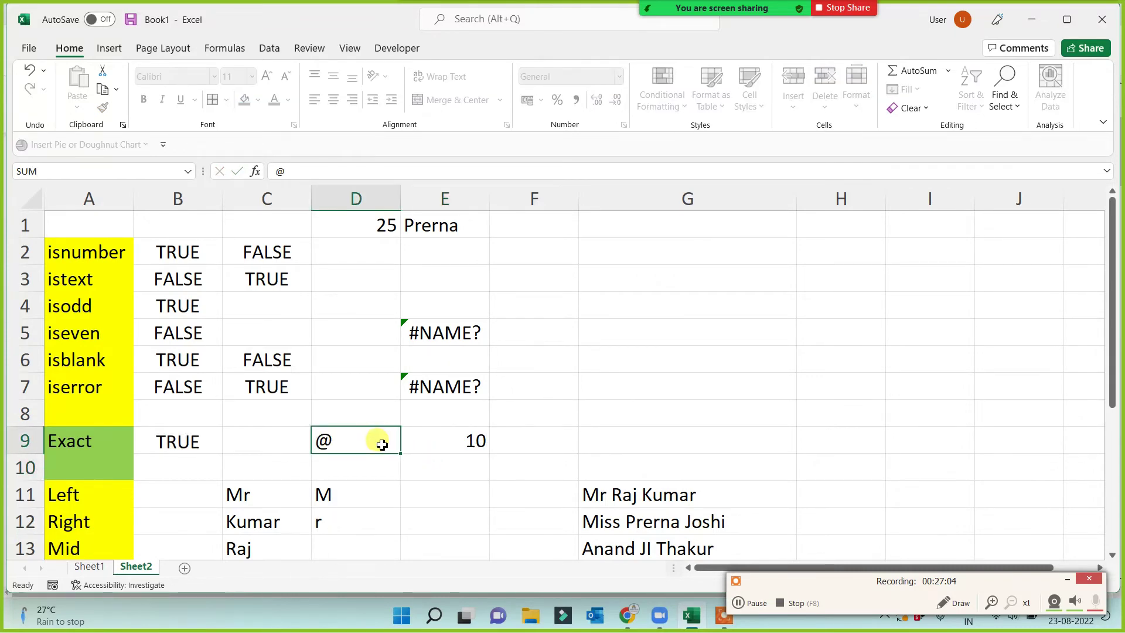
key("Return")
left_click(429, 441)
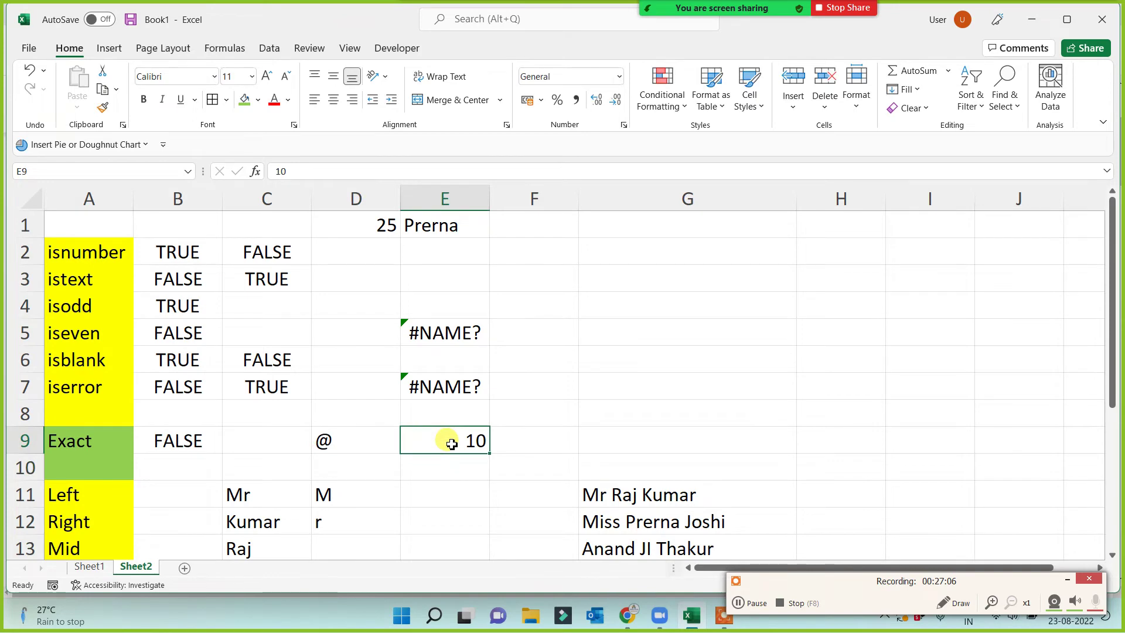
type("#")
key("Return")
left_click(451, 443)
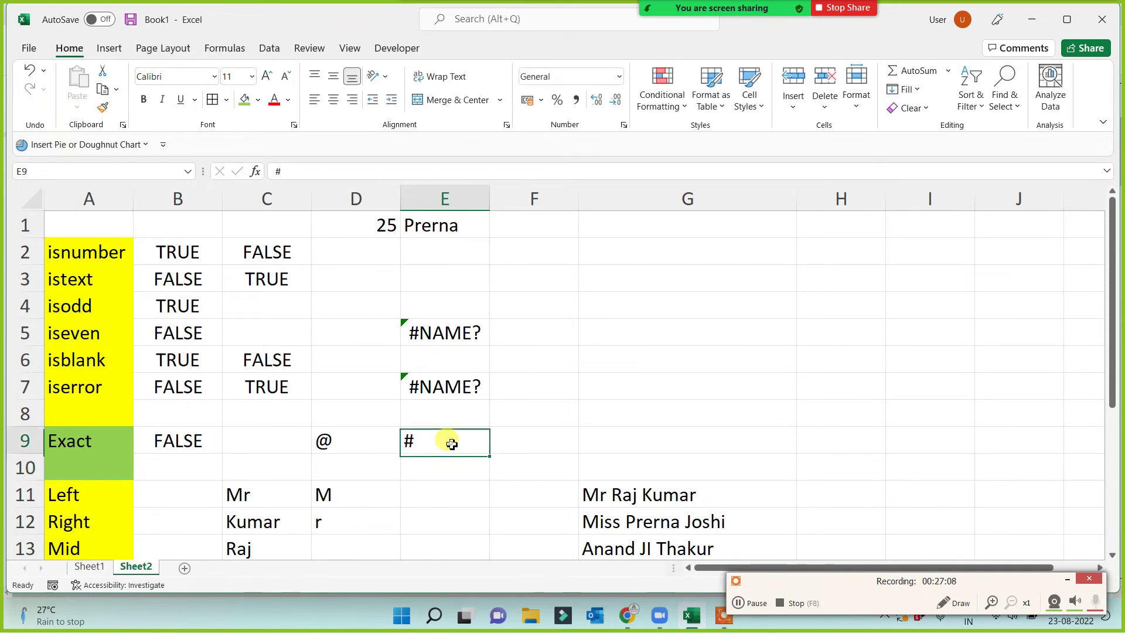
type("@")
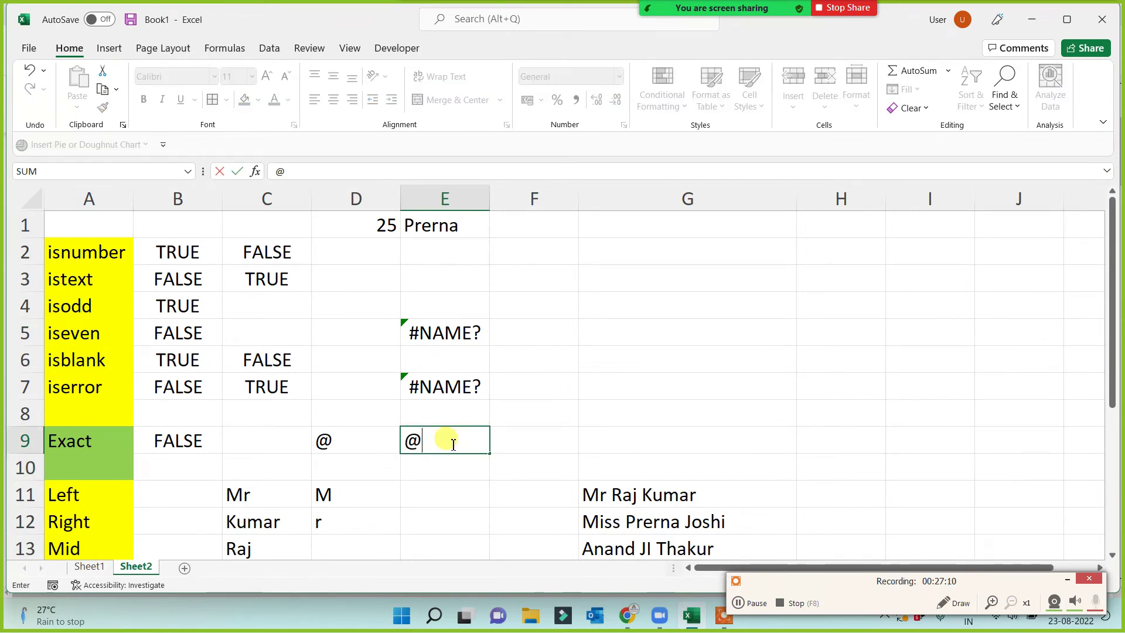
key("Return")
Review the Exact label and the Left, Right and Mid labels in A11:A13.
left_click(72, 440)
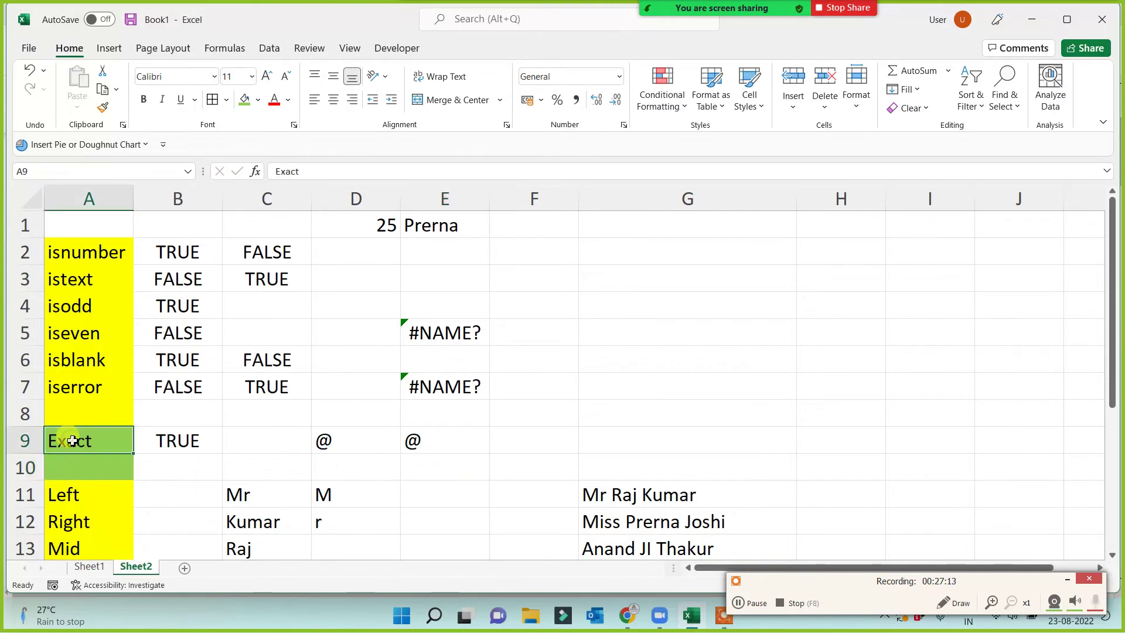
left_click_drag(78, 258, 85, 393)
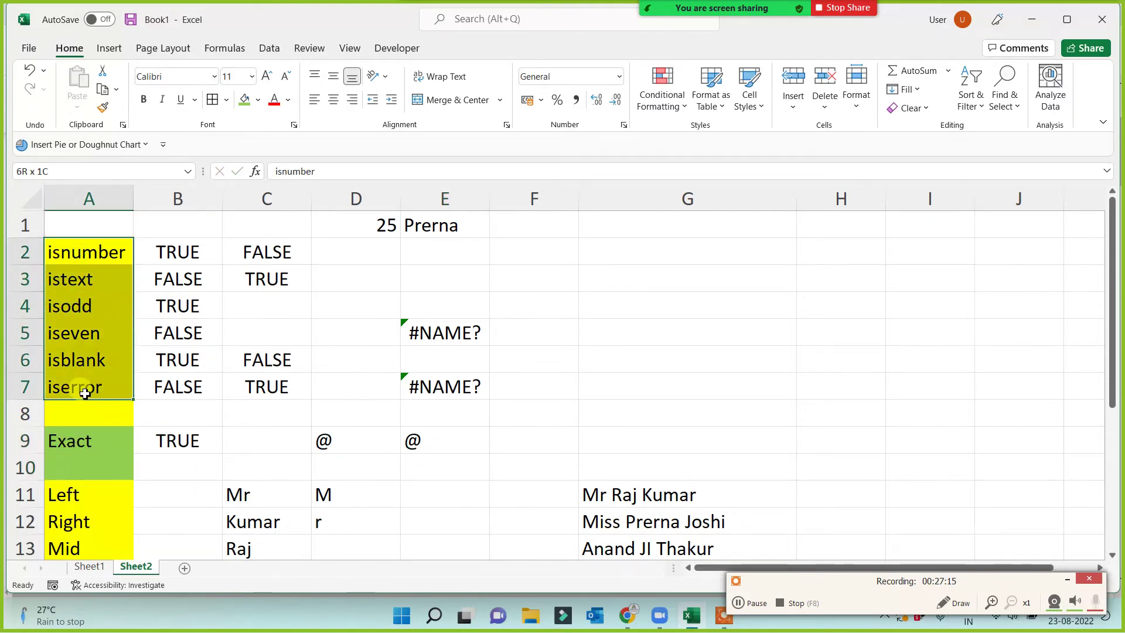
left_click(80, 447)
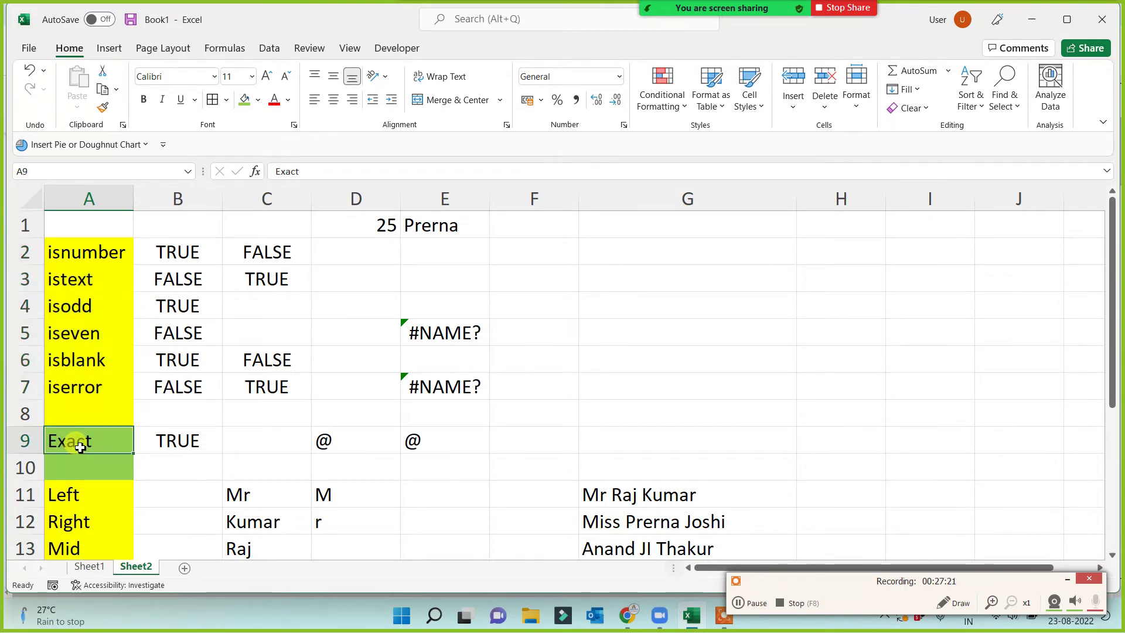
scroll(80, 451, "down", 2)
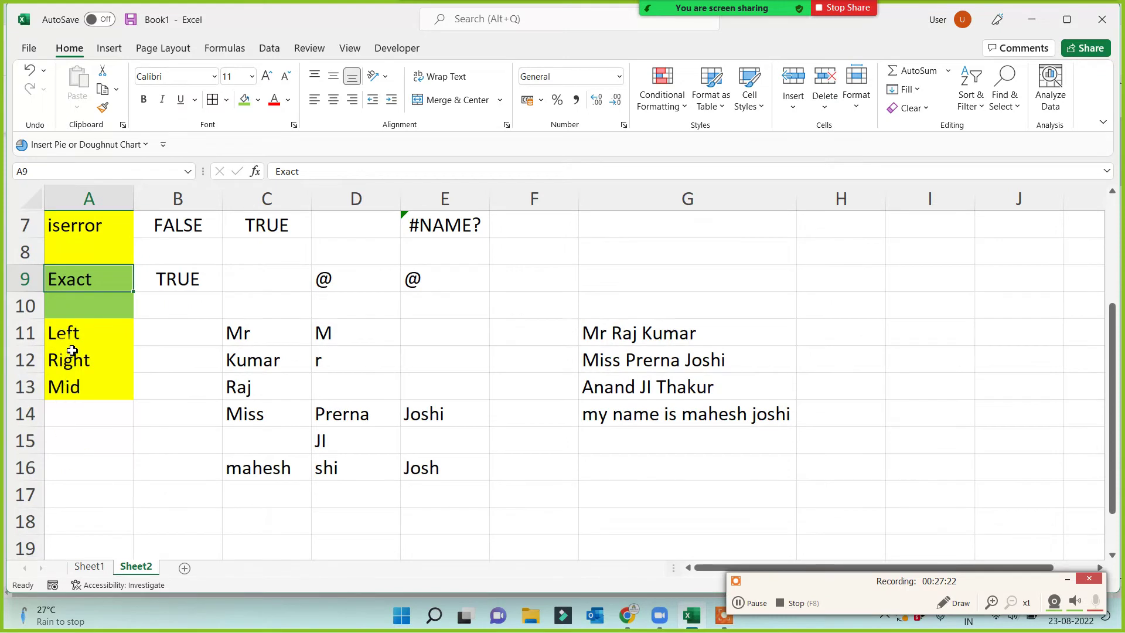
left_click(72, 333)
left_click(74, 359)
left_click(77, 385)
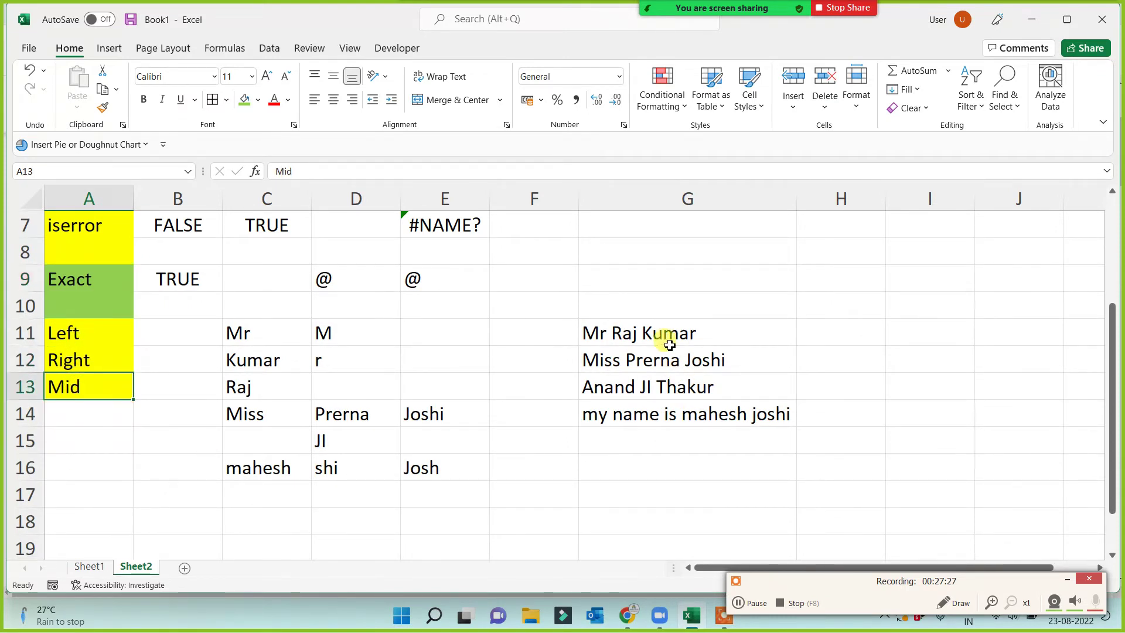
left_click_drag(665, 333, 679, 414)
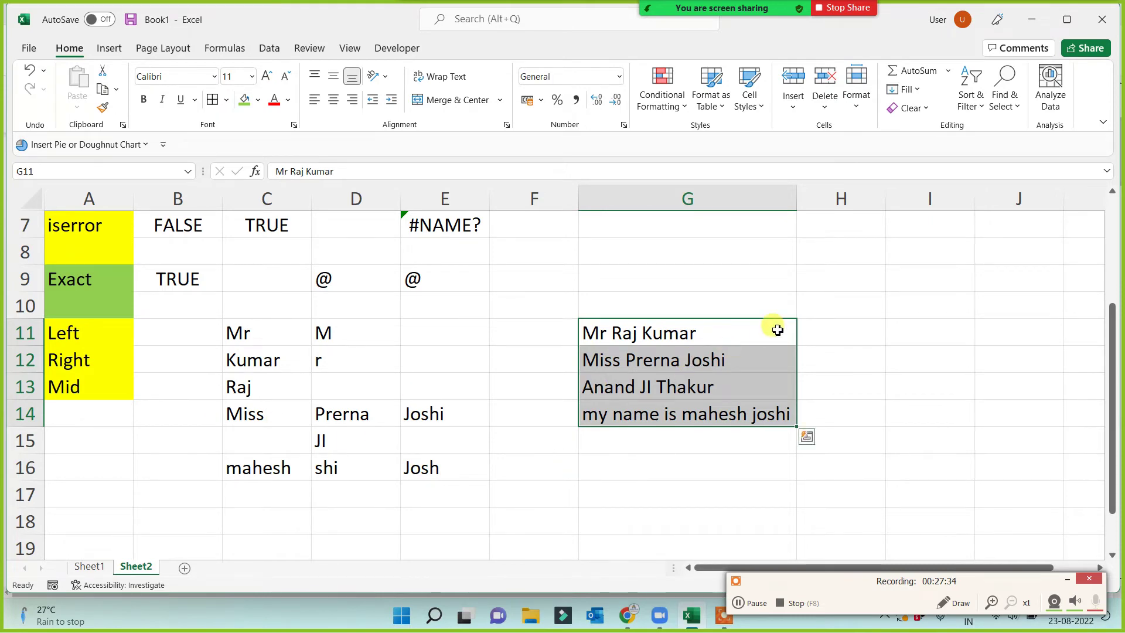
left_click(653, 477)
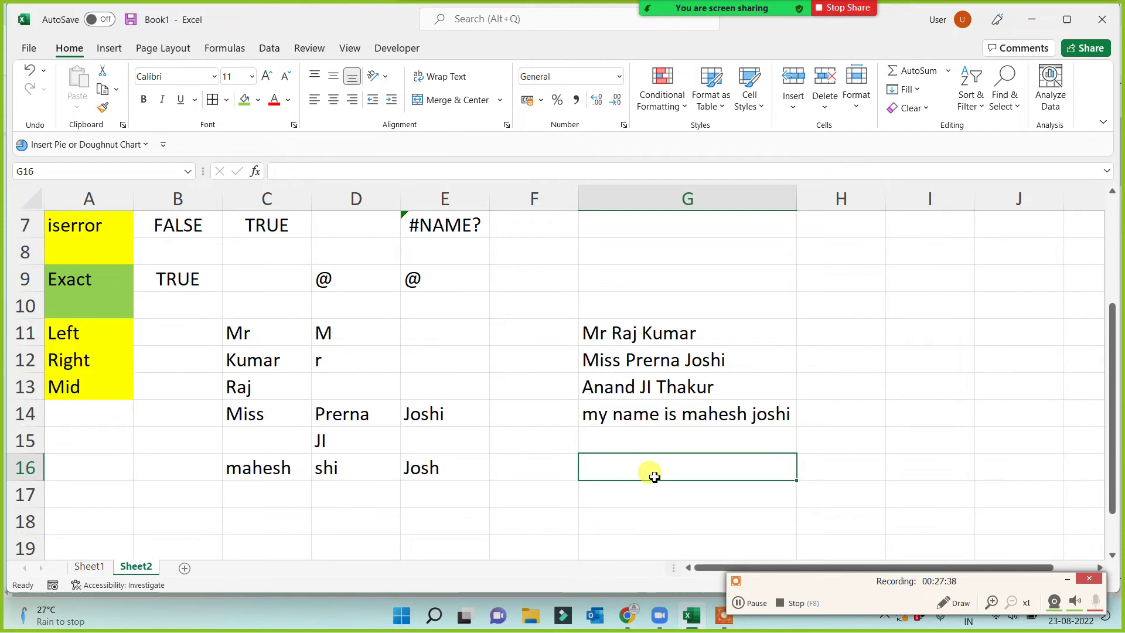
left_click(619, 389)
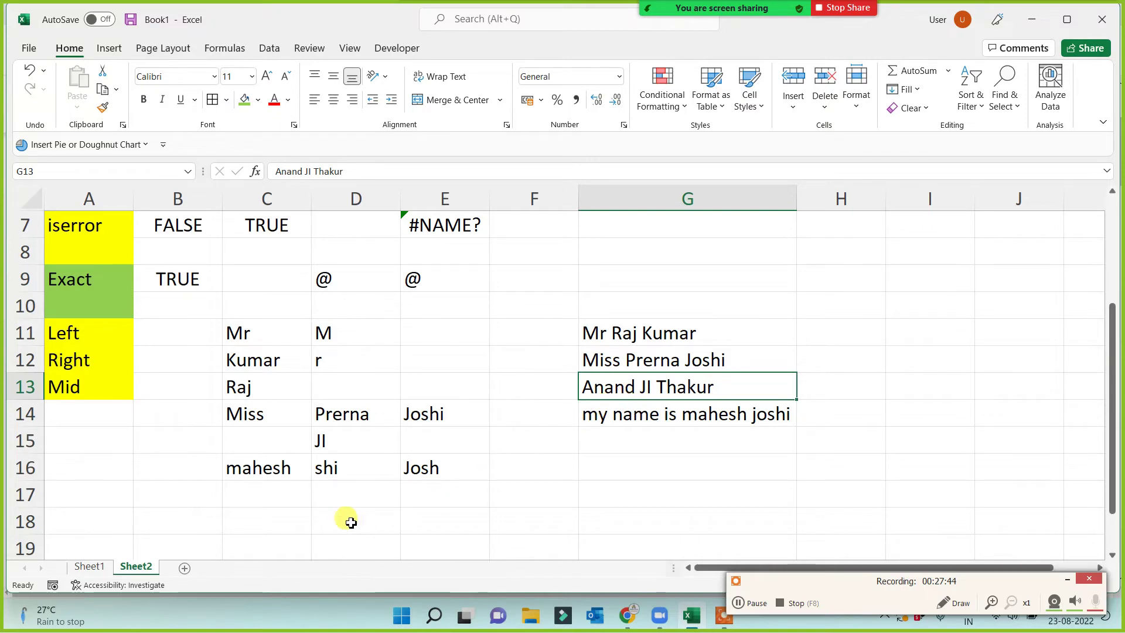
left_click(334, 516)
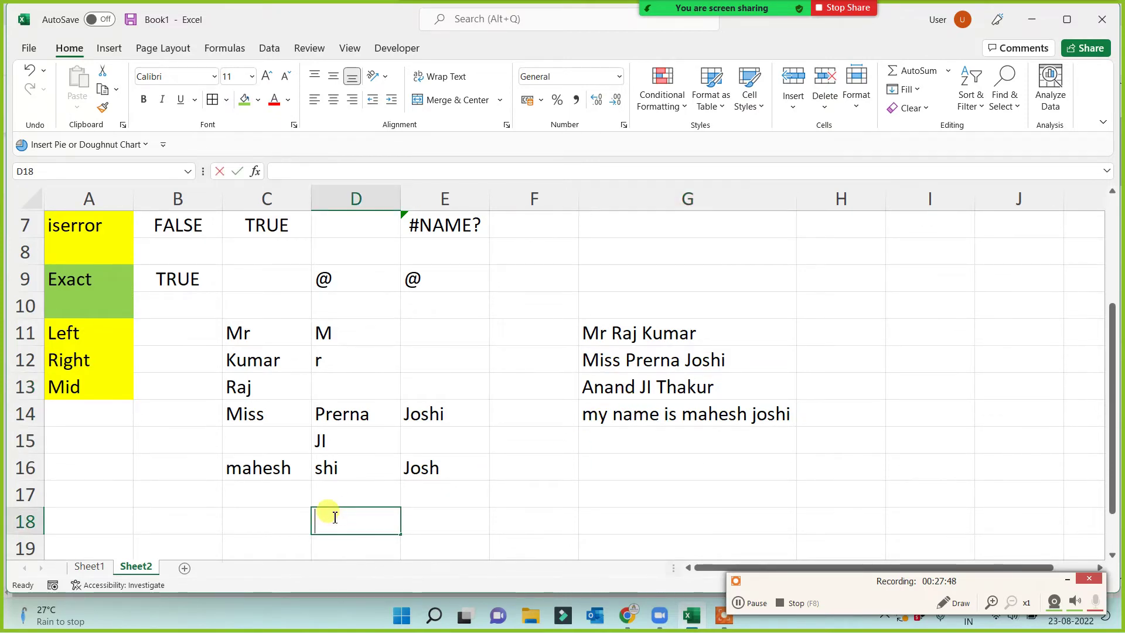
type("=lef")
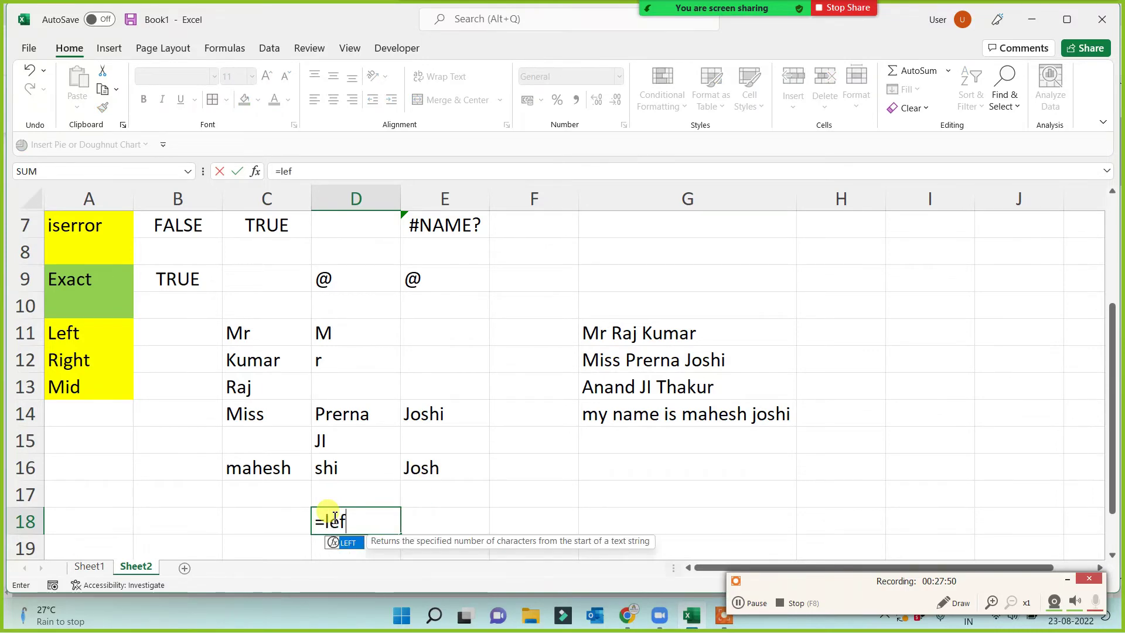
type("t(")
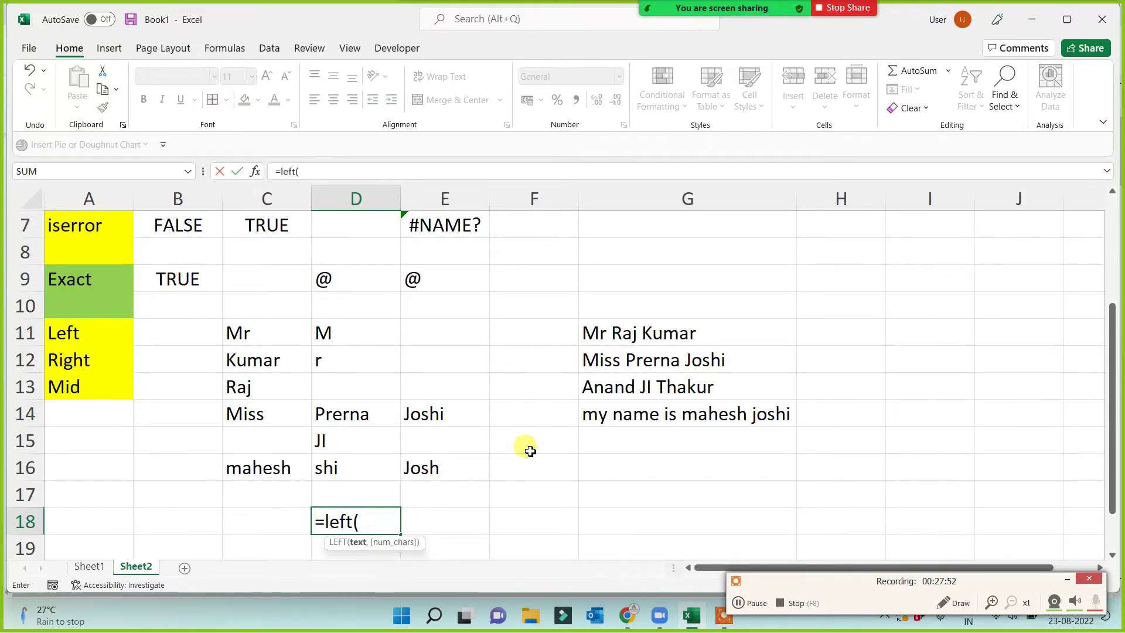
left_click(633, 387)
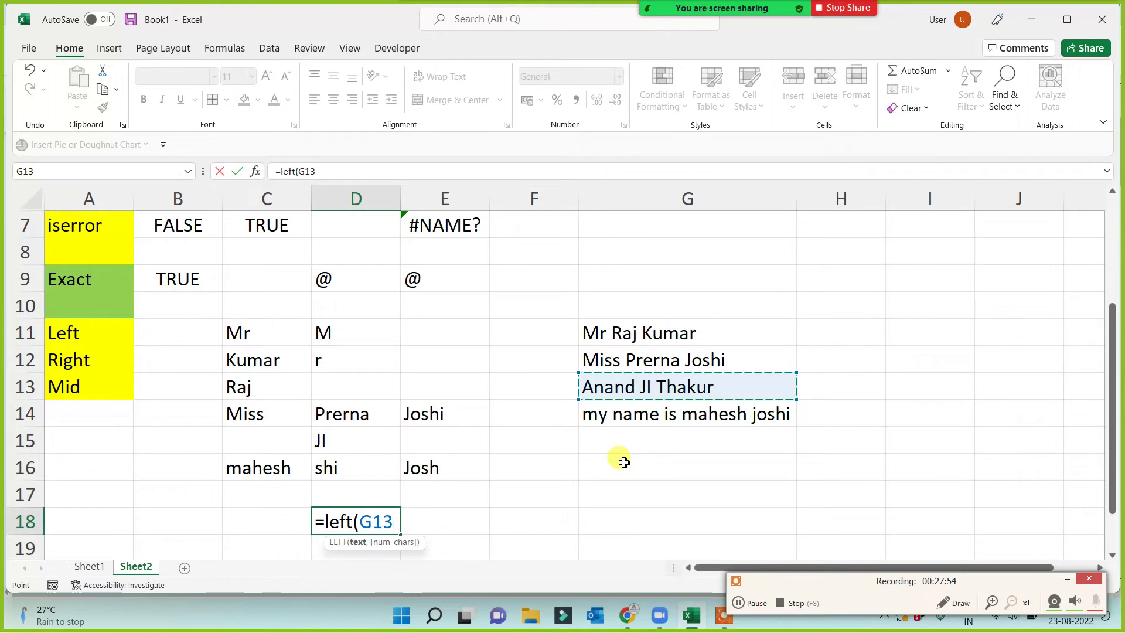
type(",")
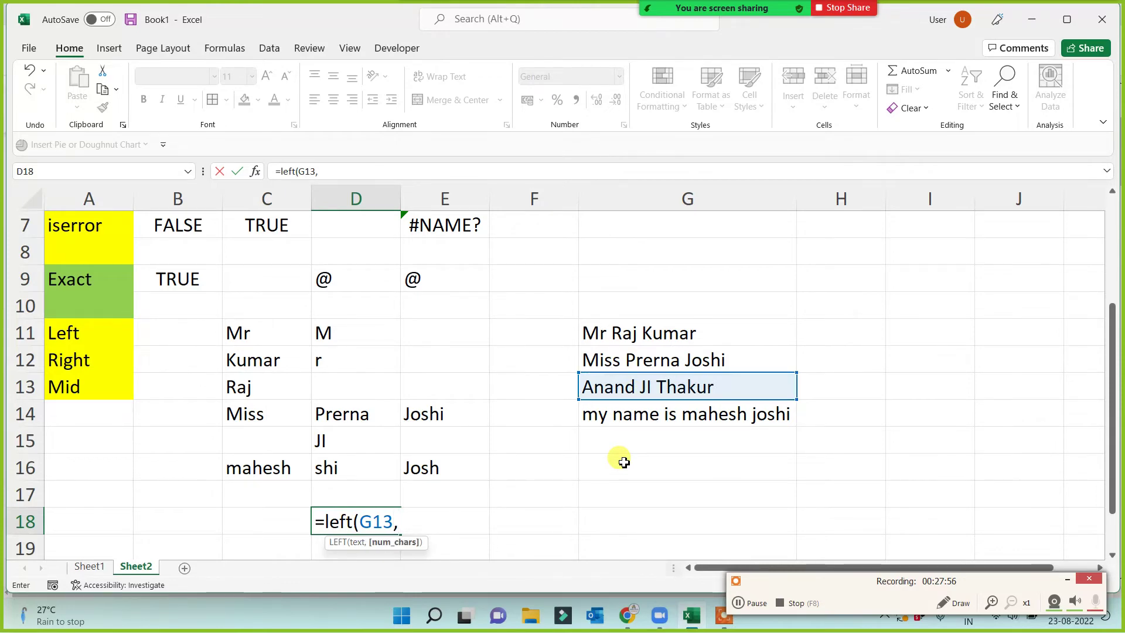
type("5)")
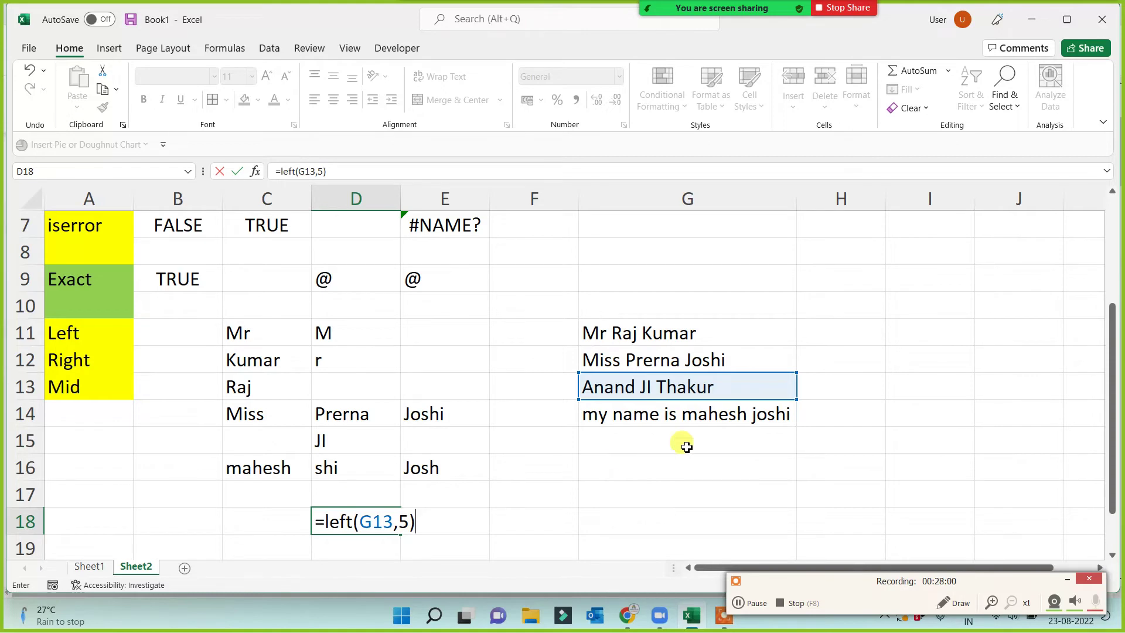
left_click(1068, 579)
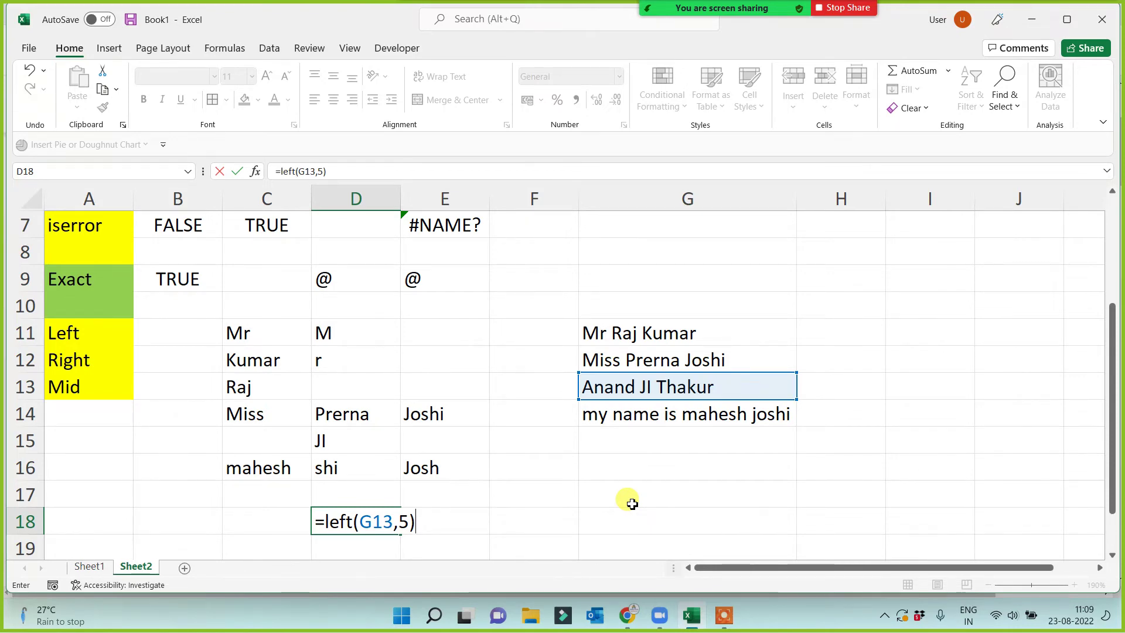
key("BackSpace")
key("BackSpace")
key("BackSpace")
key("BackSpace")
key("BackSpace")
key("BackSpace")
key("BackSpace")
key("BackSpace")
key("BackSpace")
key("BackSpace")
key("BackSpace")
key("BackSpace")
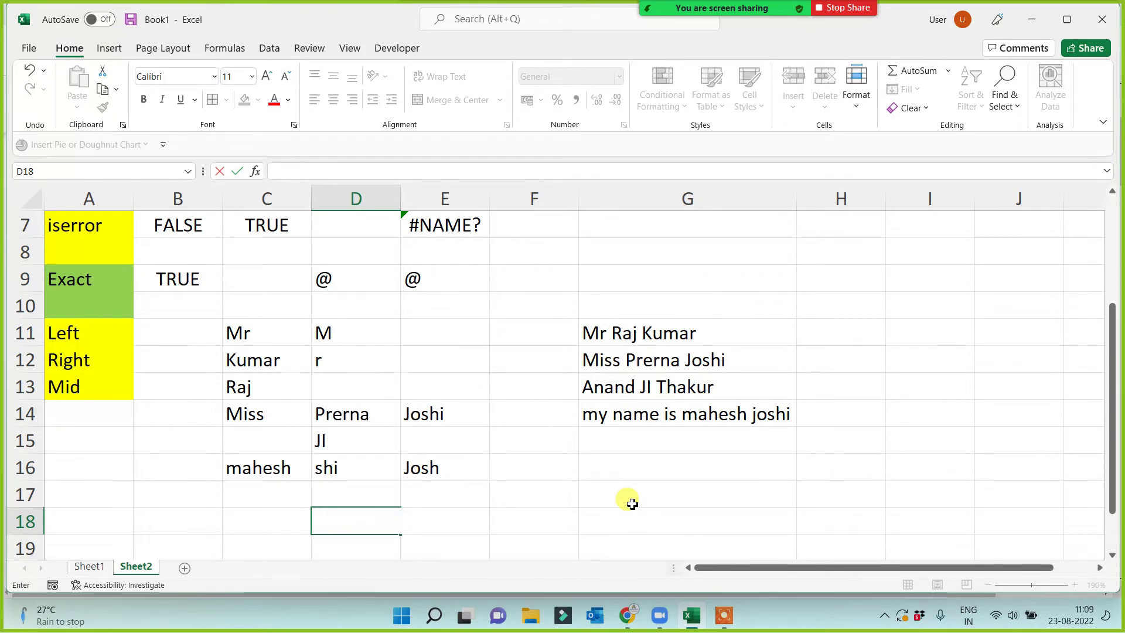
Enter =MID(G13,3,3) in D18 so it returns 'and' from the name in G13.
left_click(549, 498)
left_click(378, 519)
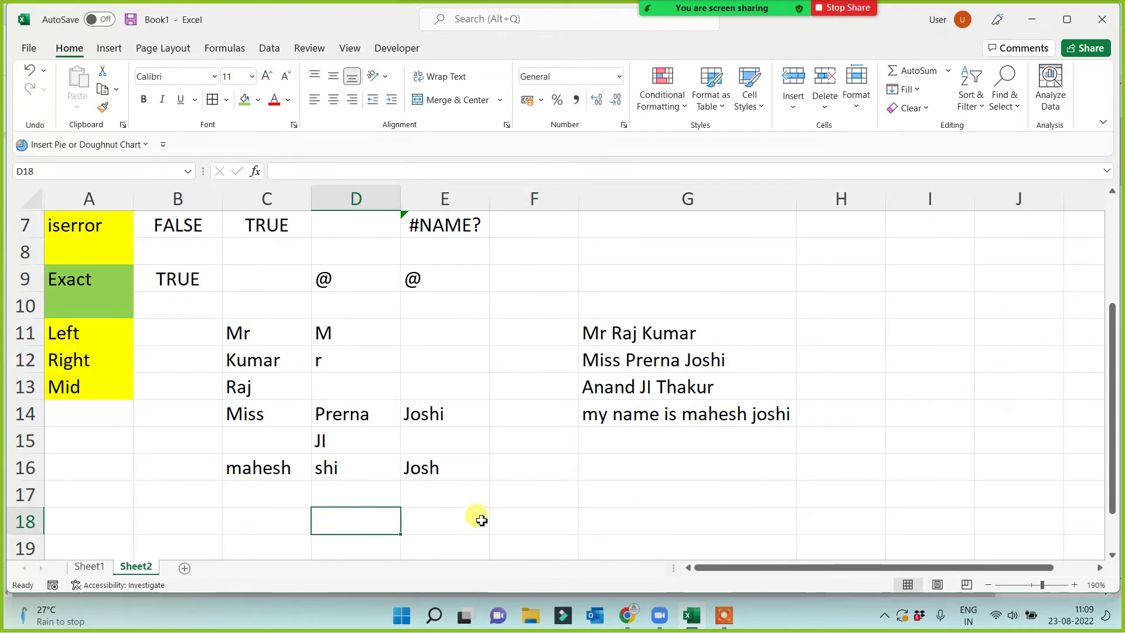
type("=mid")
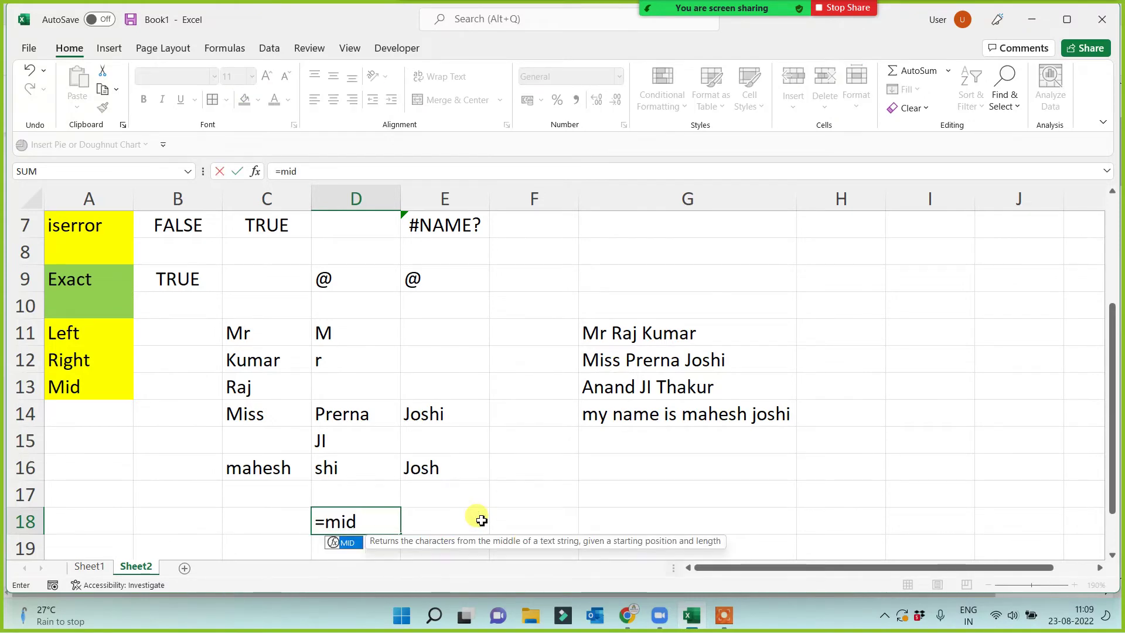
type("(")
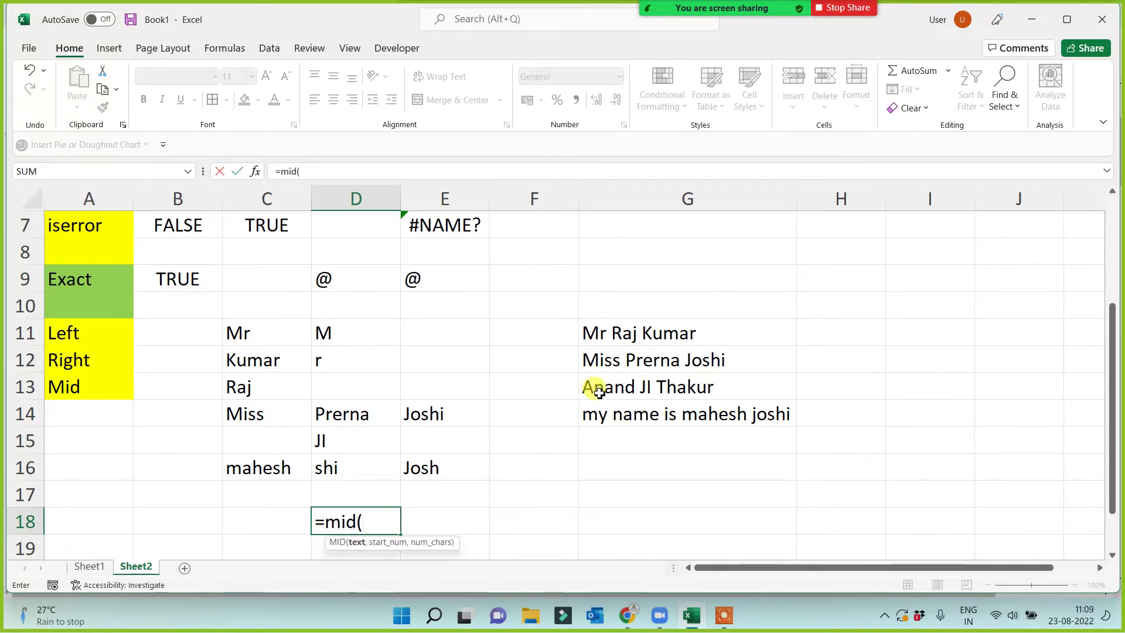
left_click(599, 393)
type(",")
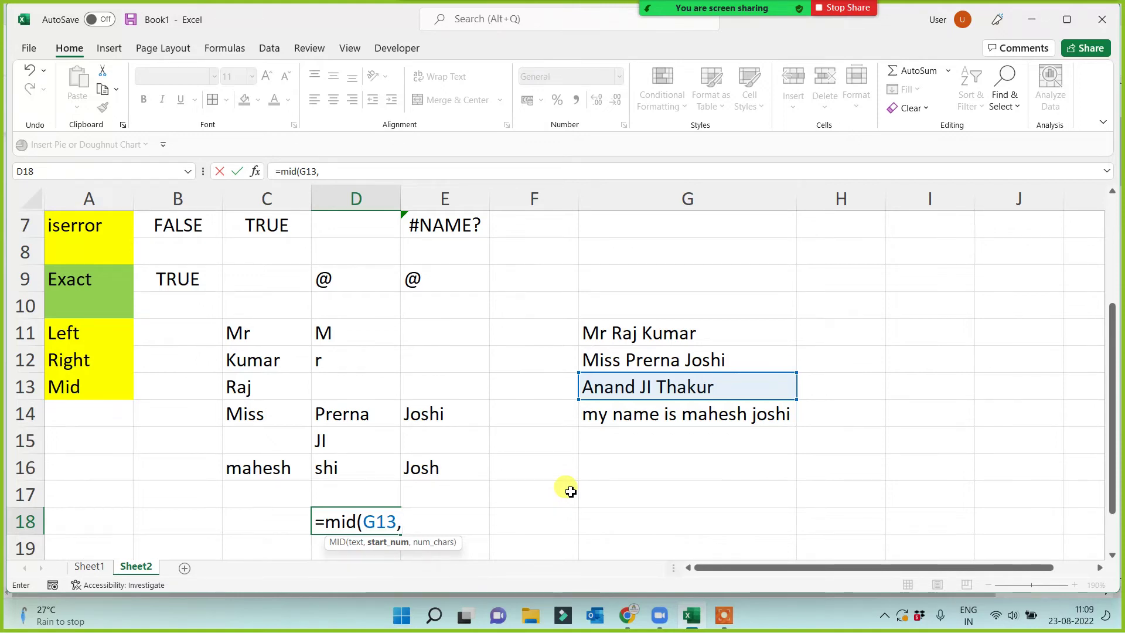
type("3,3)")
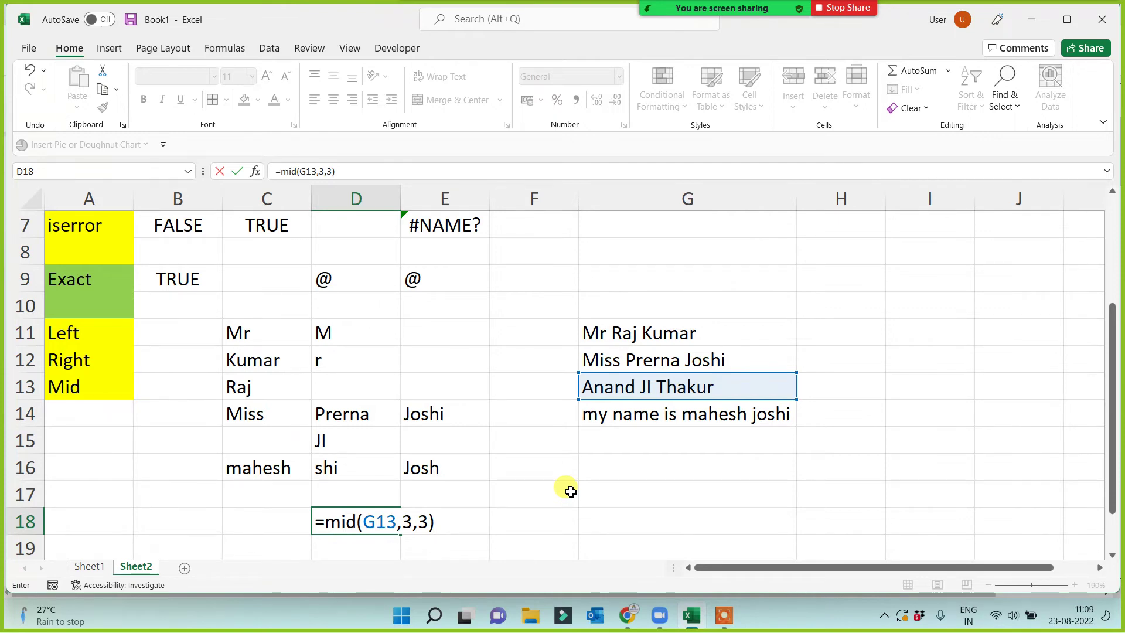
key("Return")
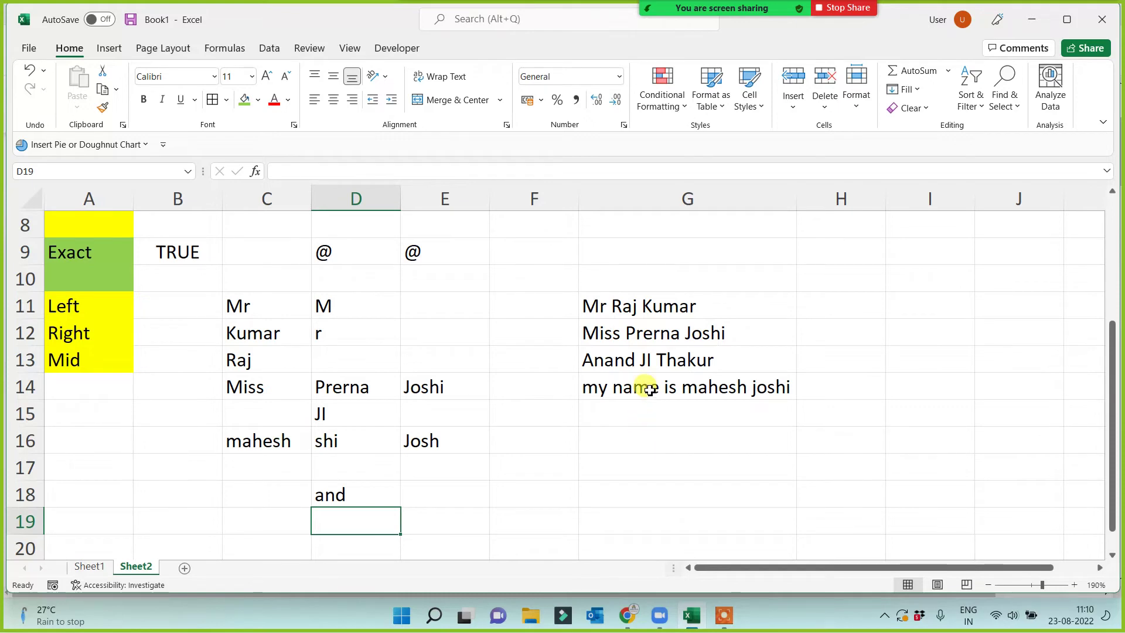
Colour just the letters 'na' red inside the name in G12.
left_click(671, 334)
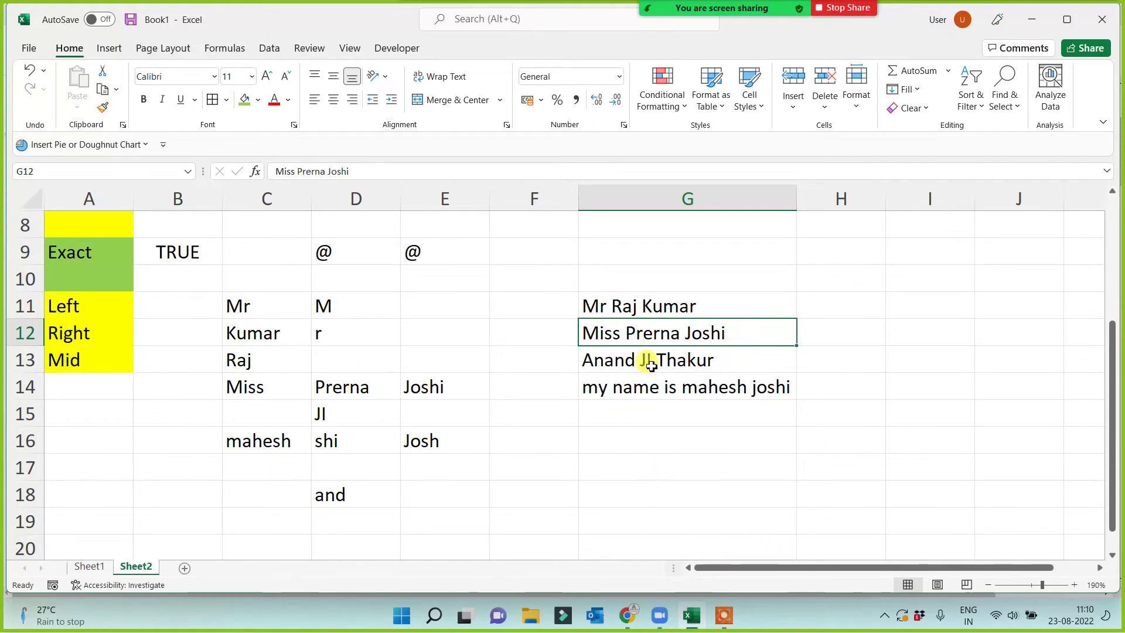
double_click(662, 334)
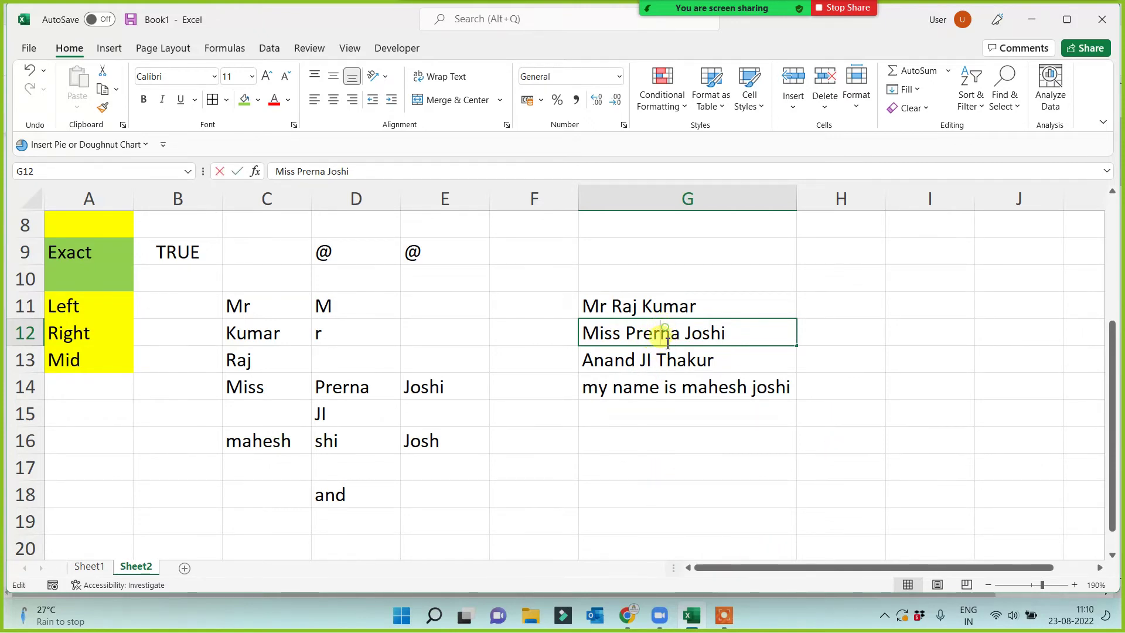
left_click_drag(661, 332, 680, 332)
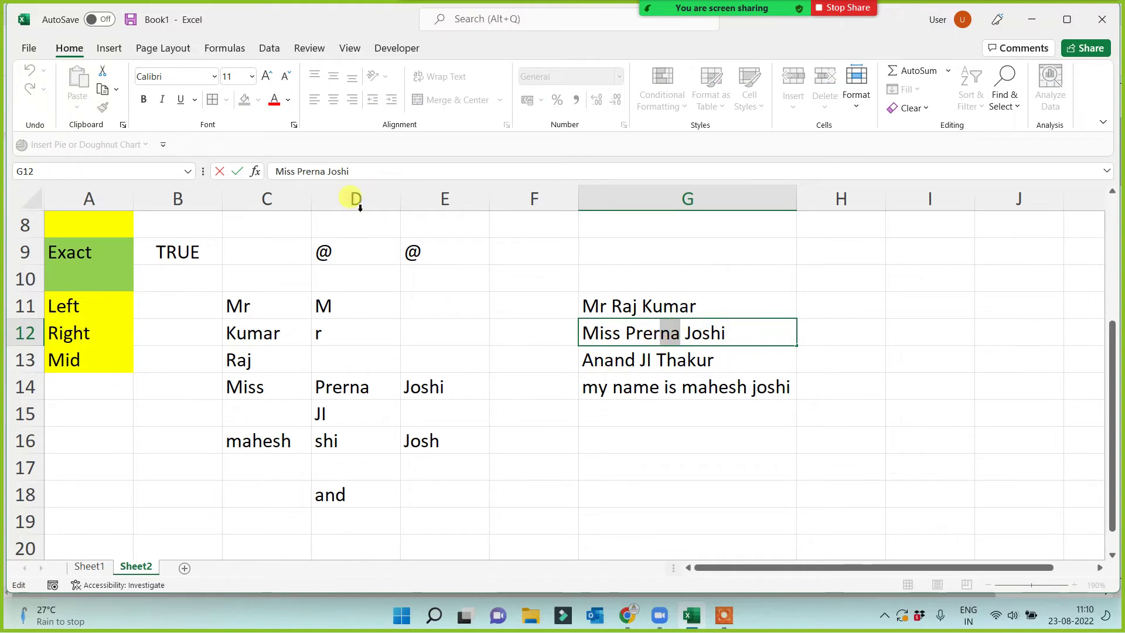
left_click(276, 102)
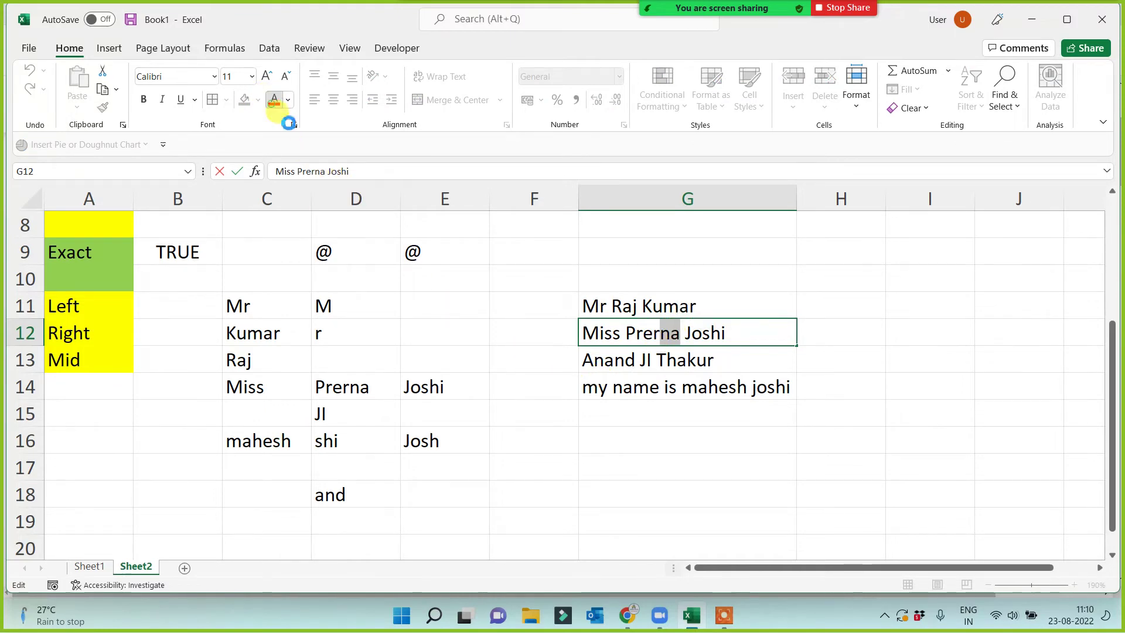
left_click(653, 485)
left_click(836, 331)
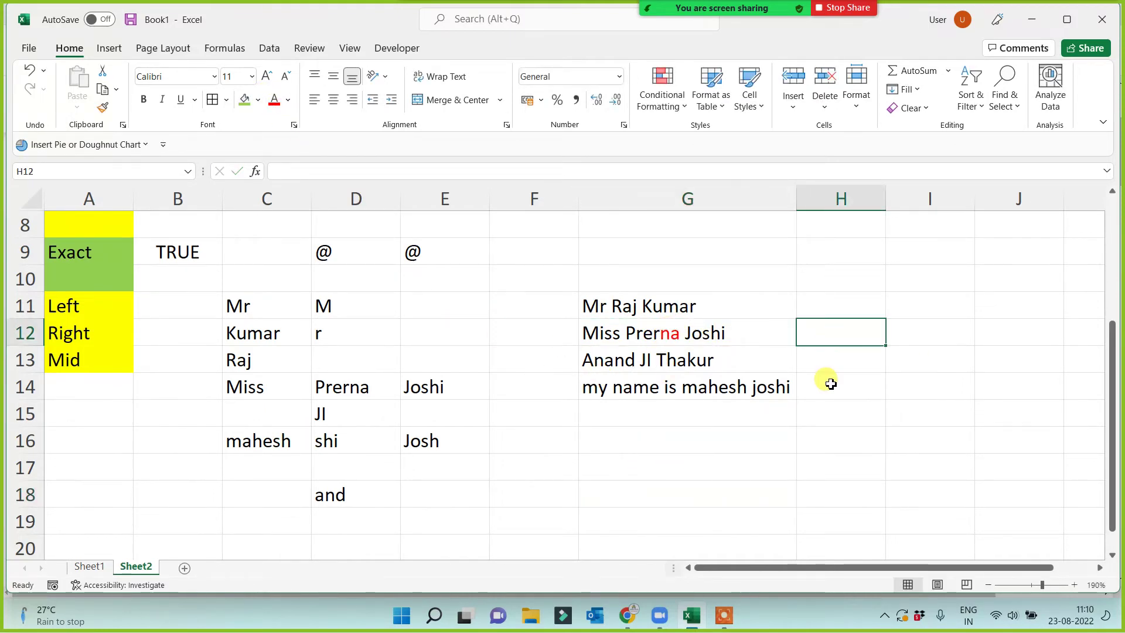
Enter =MID(G12,9,2) in H12, then change the start position to 10 so it returns 'na'.
type("=mid")
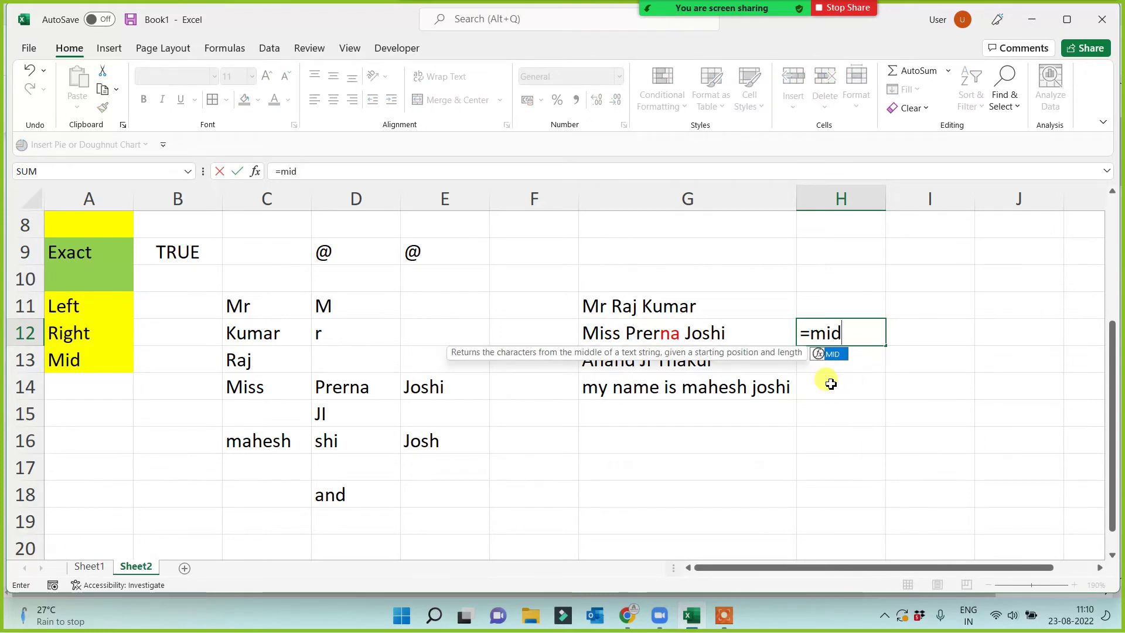
type("(")
left_click(681, 329)
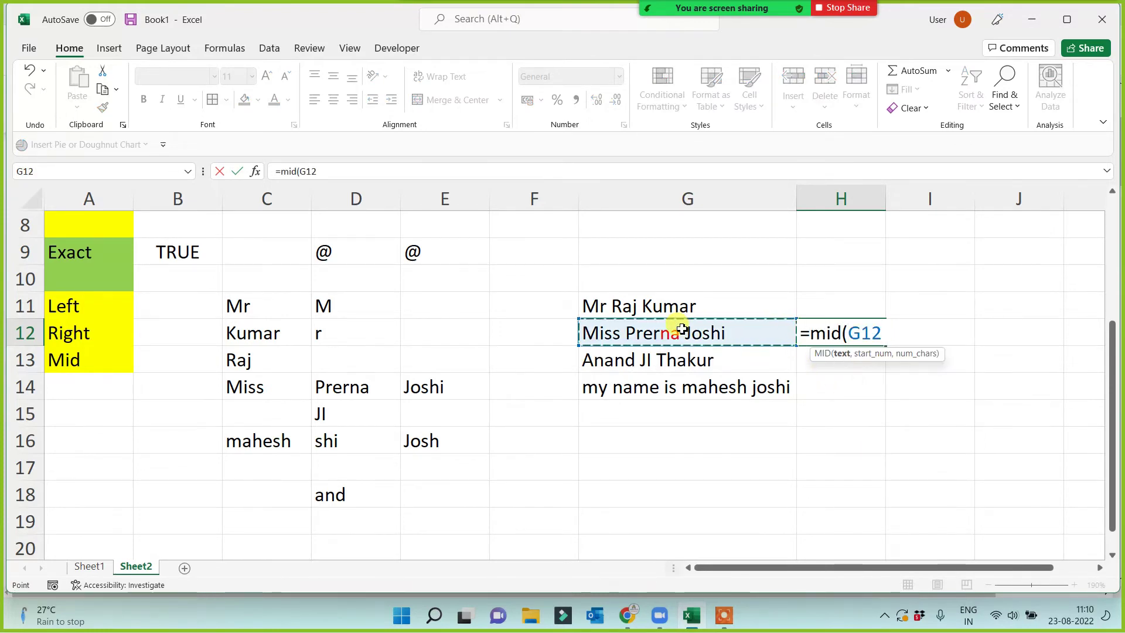
type(",9")
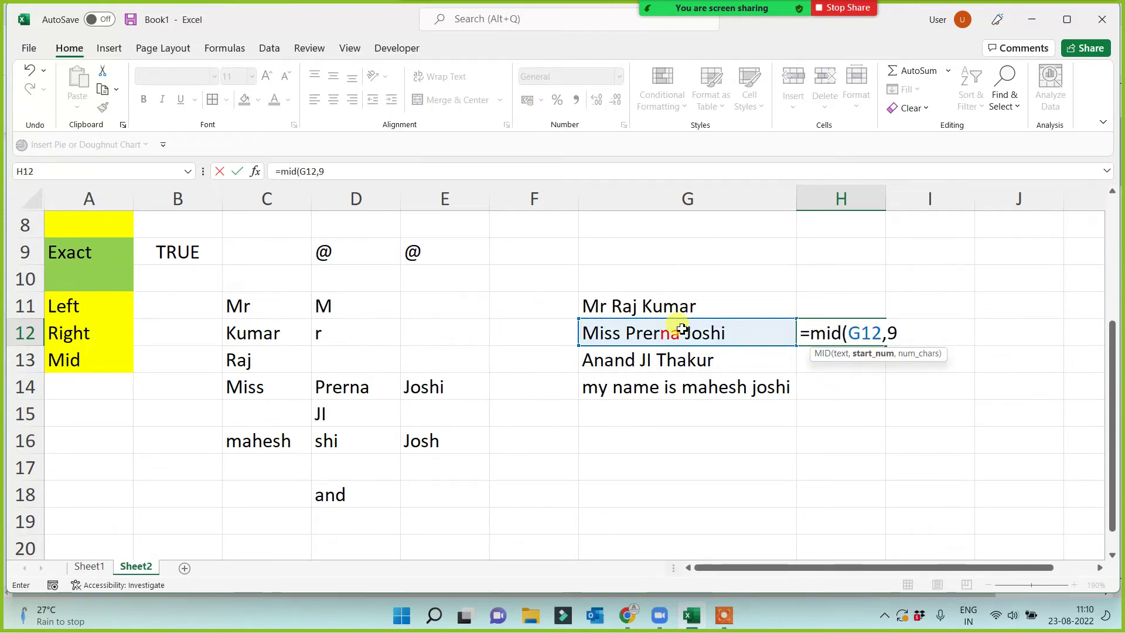
type(",")
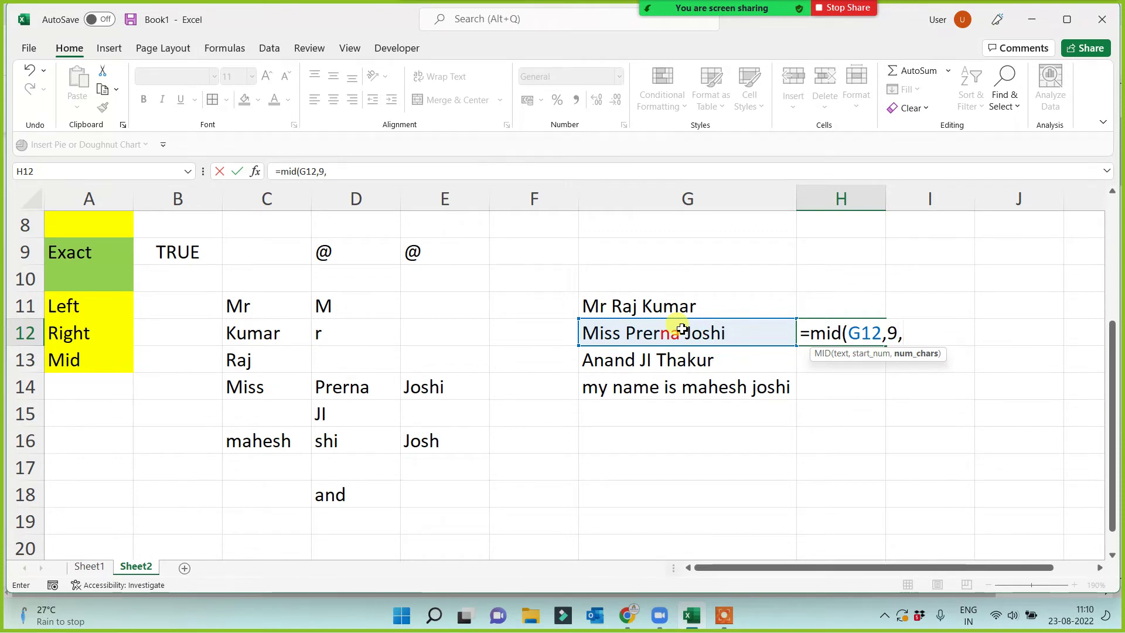
type("2")
key("Return")
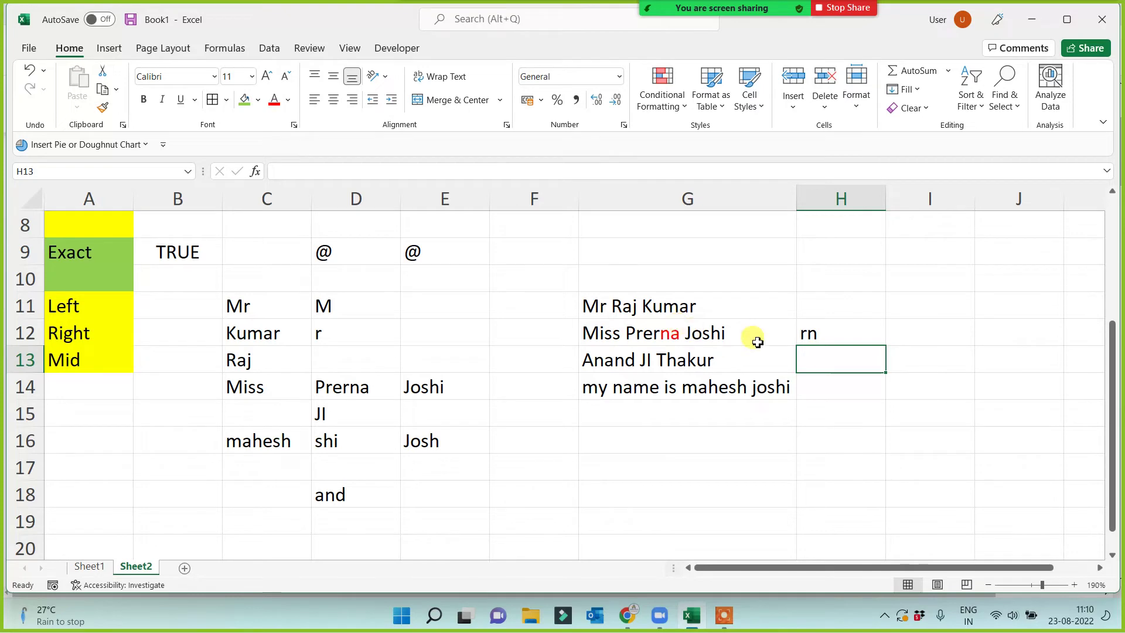
left_click(832, 334)
left_click(320, 171)
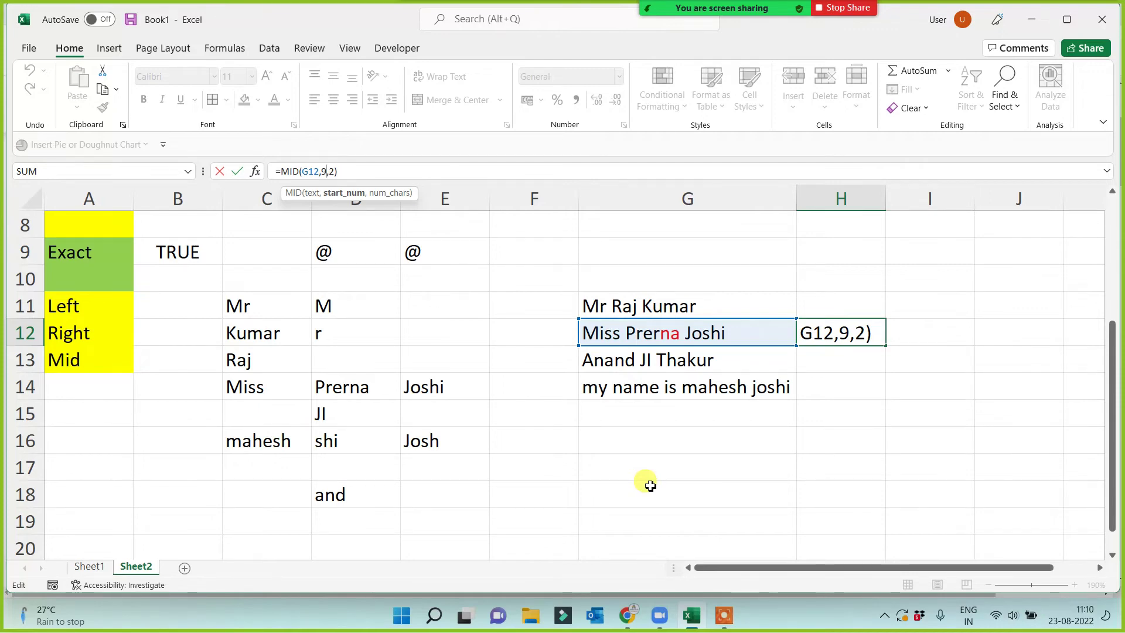
key("BackSpace")
type("10")
key("Return")
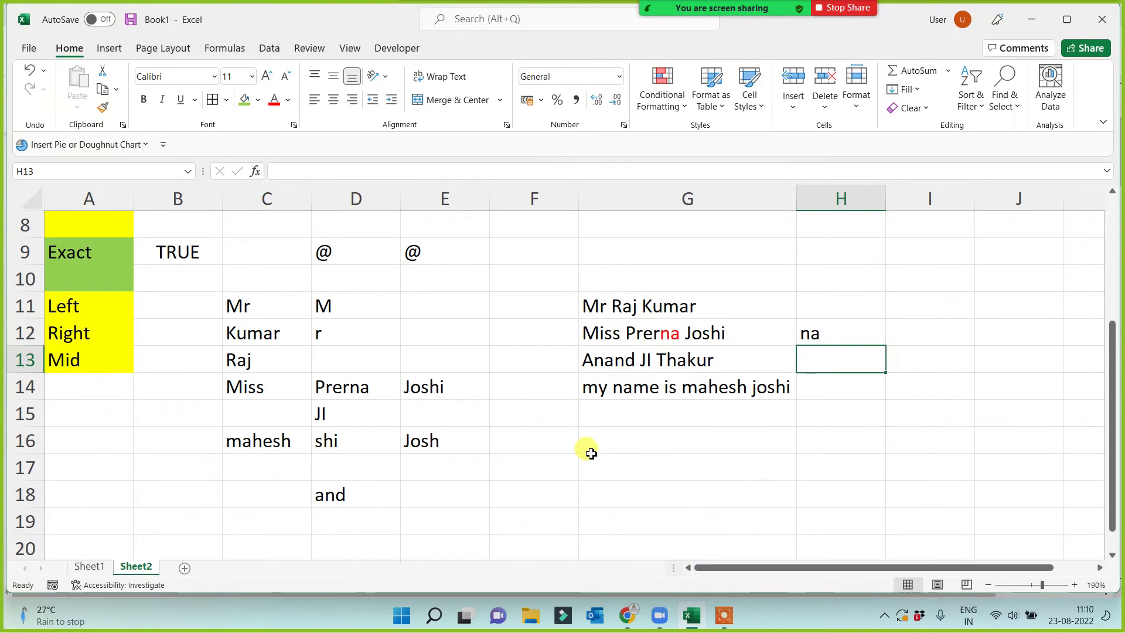
left_click(511, 463)
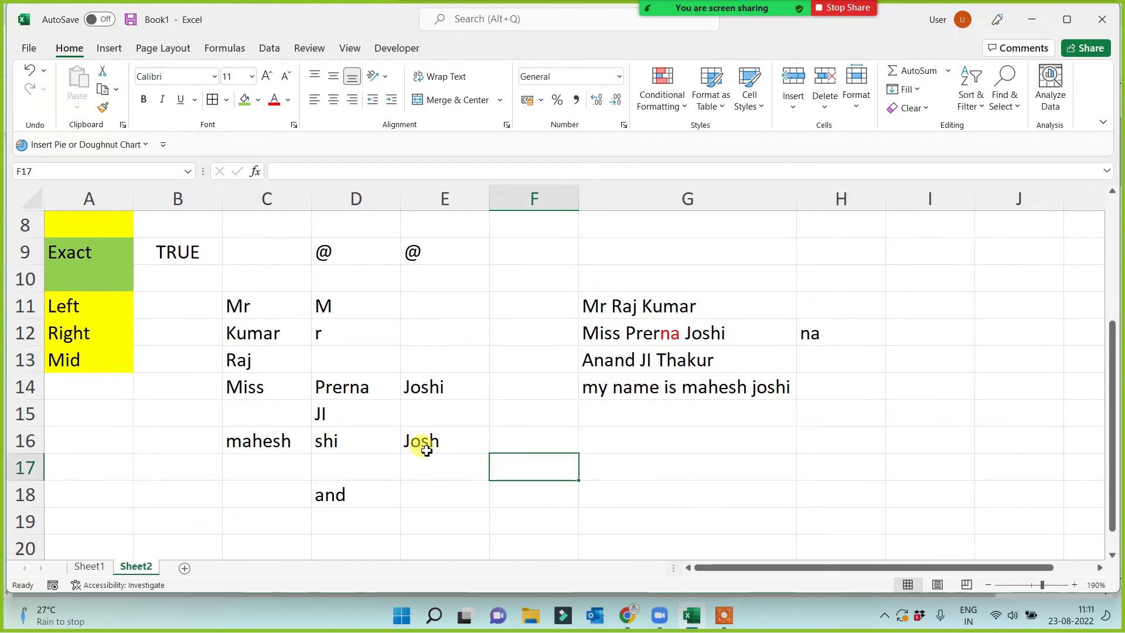
left_click_drag(59, 303, 88, 390)
left_click(100, 467)
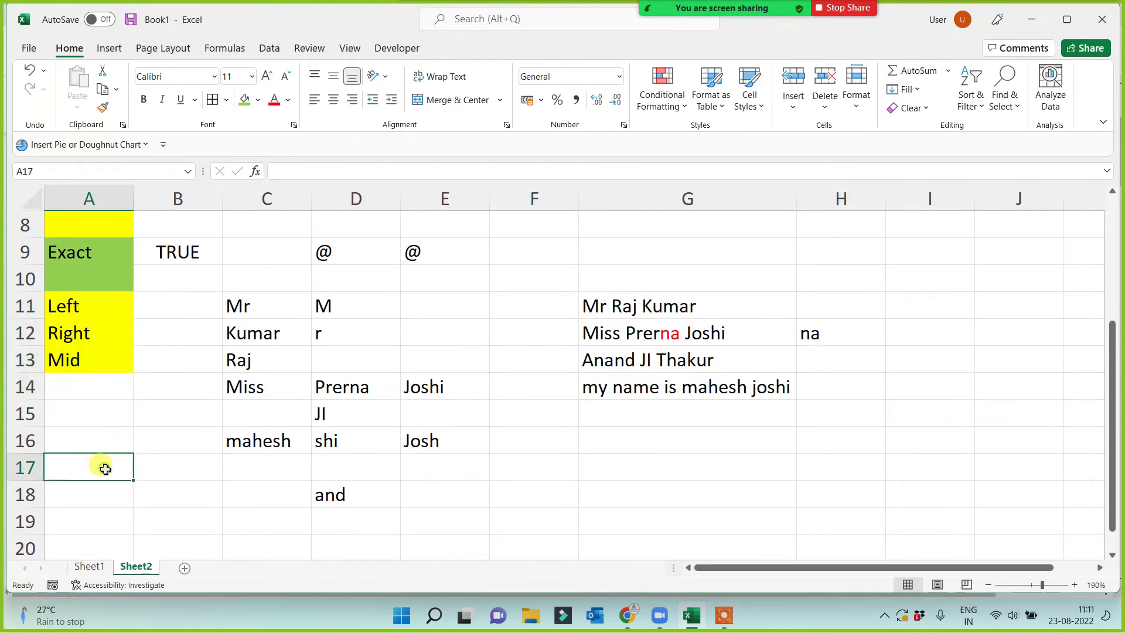
scroll(110, 266, "up", 1)
left_click(99, 202)
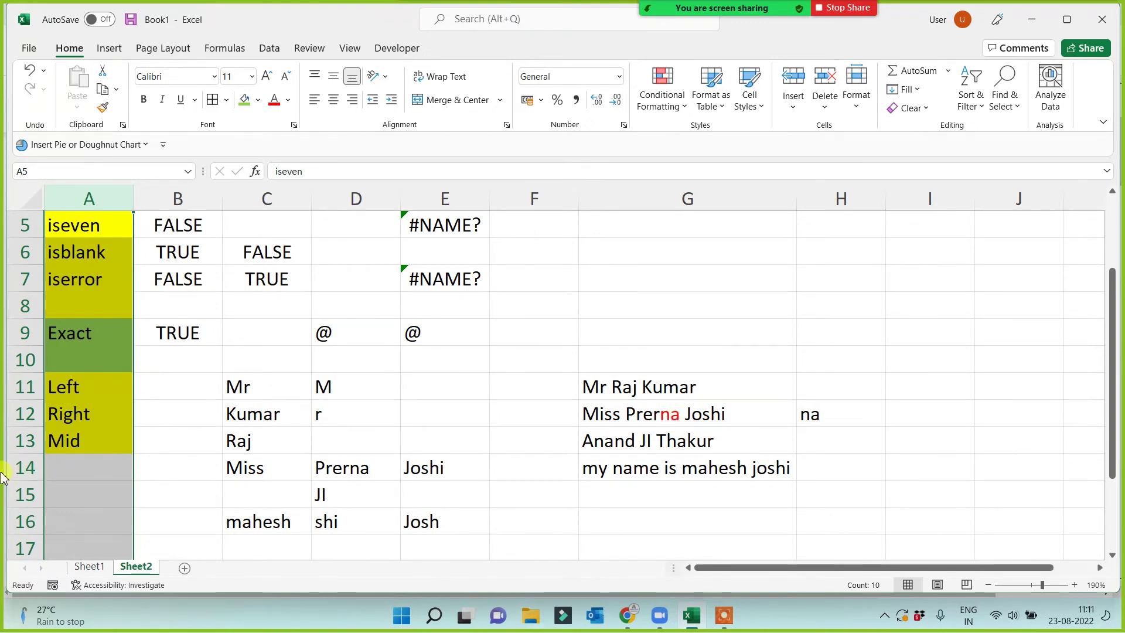
left_click(142, 521)
scroll(141, 515, "down", 1)
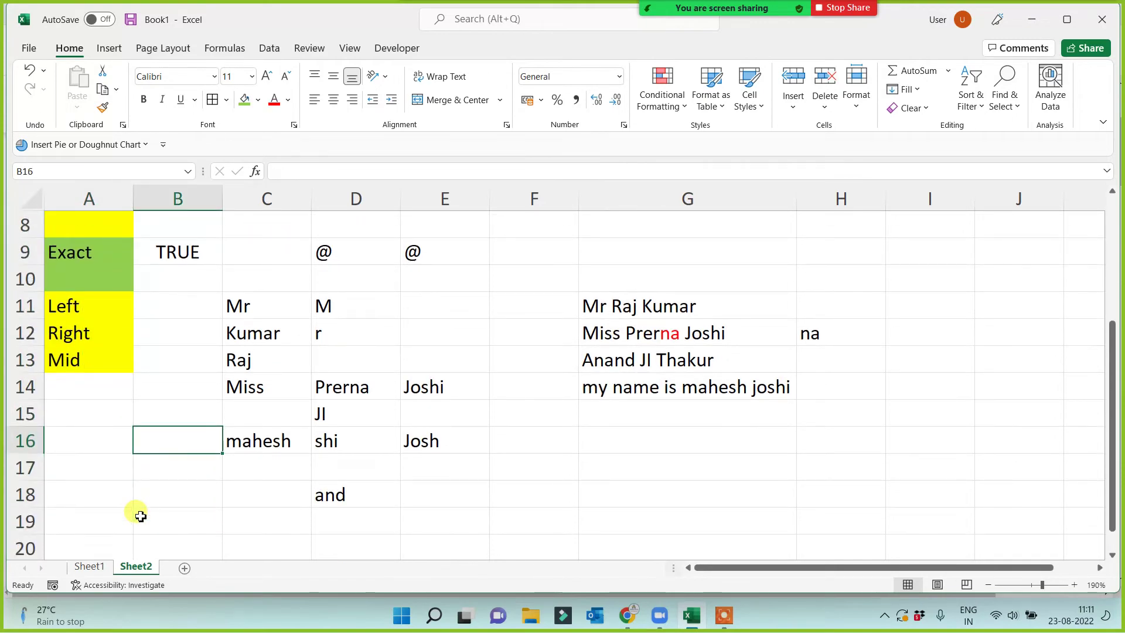
left_click(100, 515)
left_click_drag(83, 189, 98, 237)
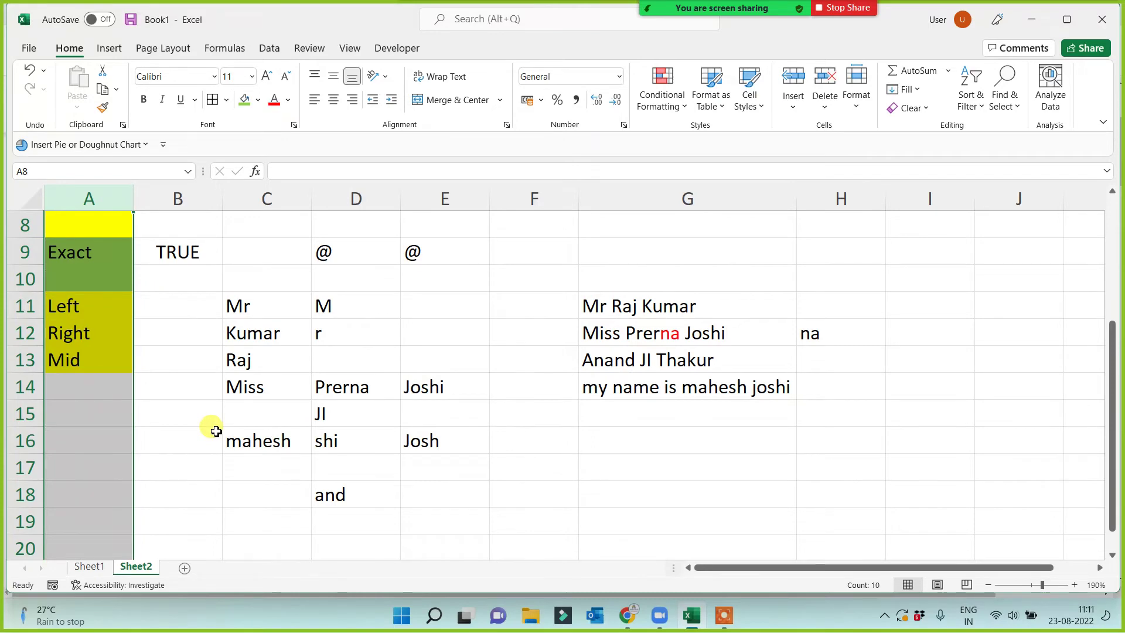
scroll(216, 431, "down", 2)
left_click(94, 389)
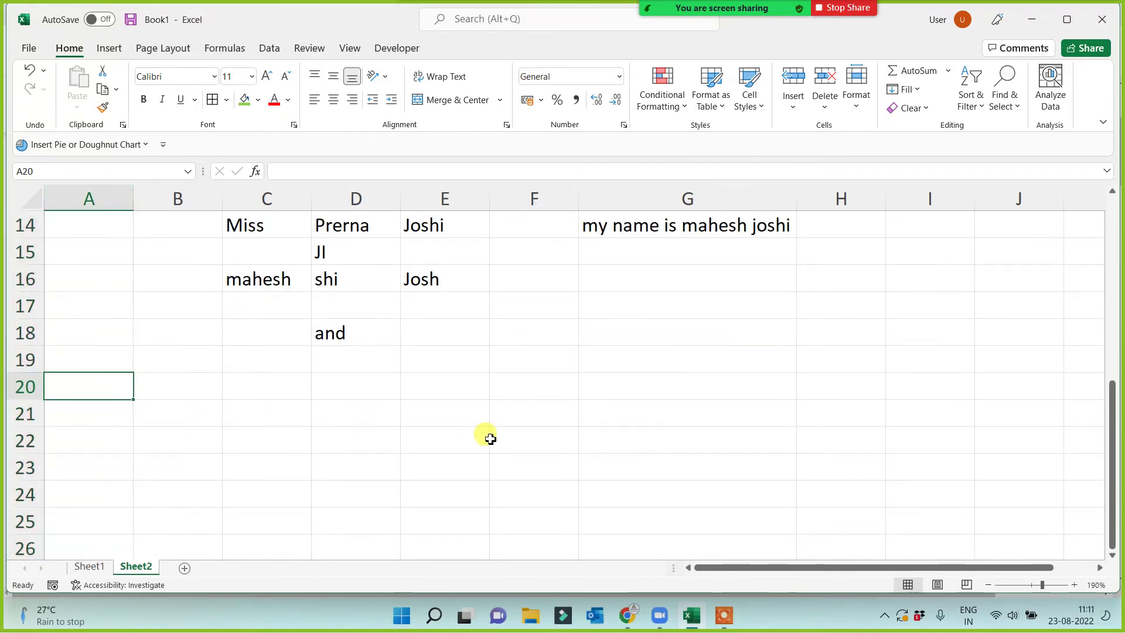
Browse This PC to Notes > New Formula and open BASIC EXCEL FUNCTION 1.JPG.
key("super+d")
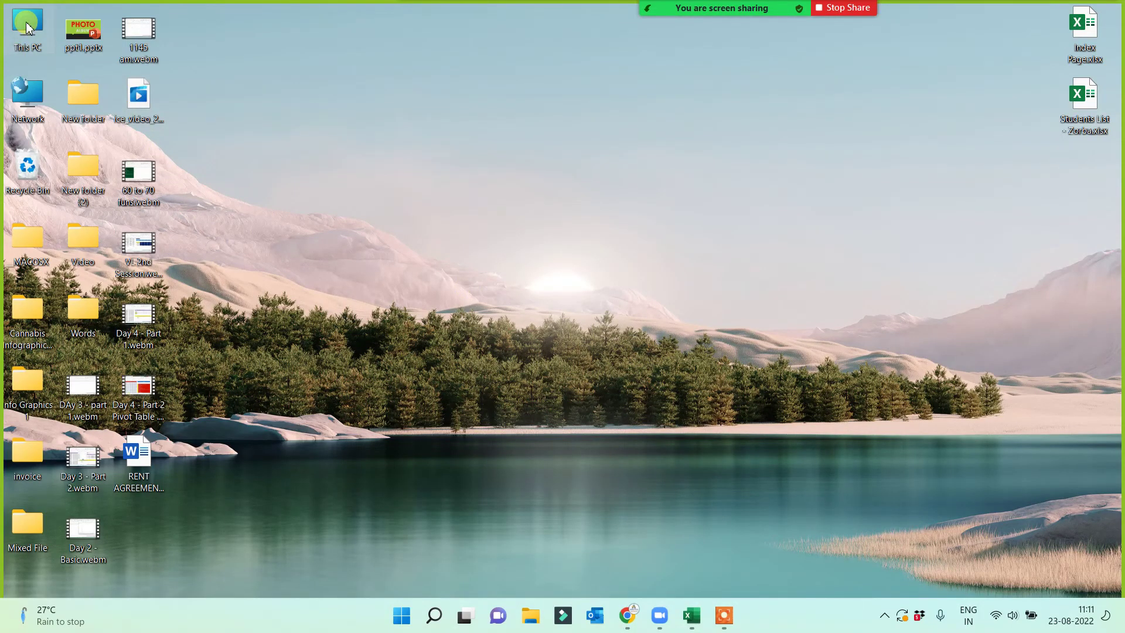
double_click(26, 28)
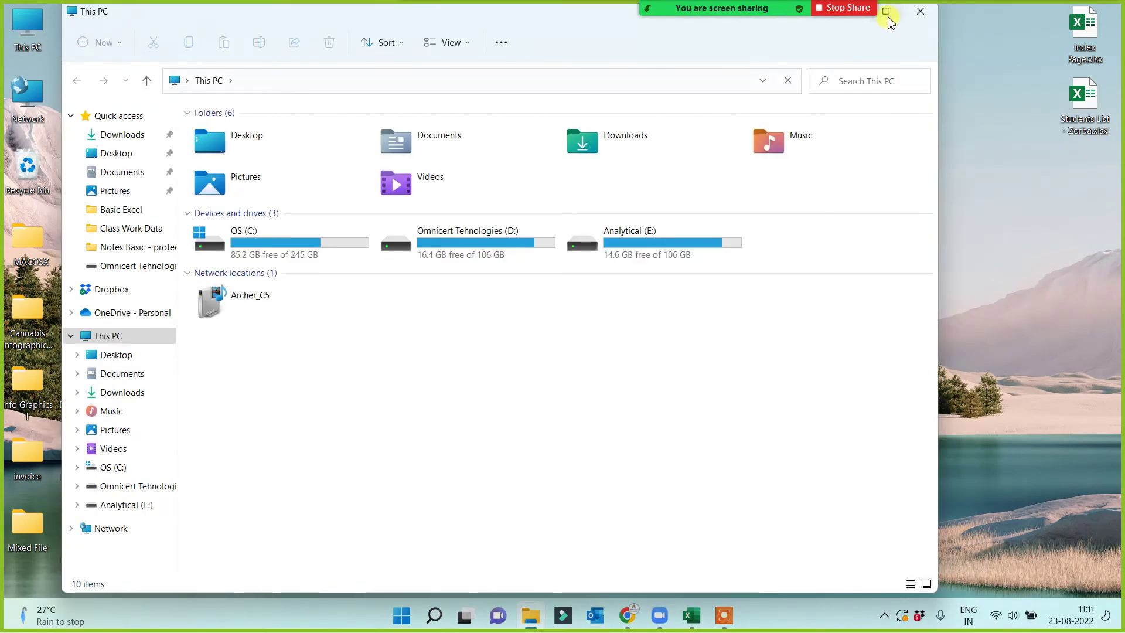
left_click(887, 14)
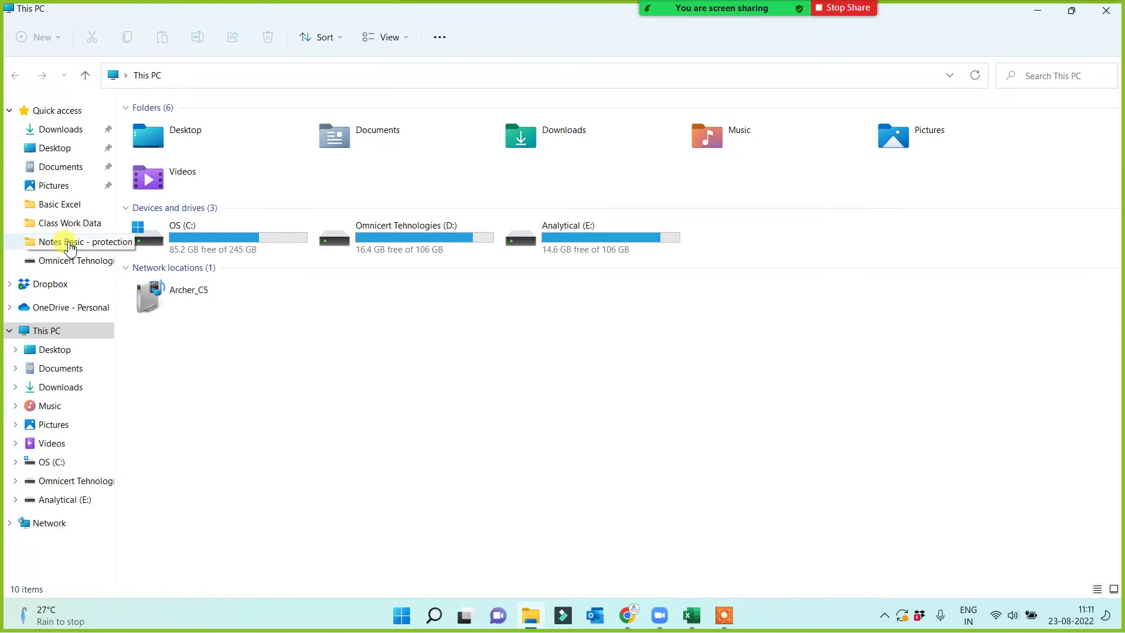
left_click(68, 245)
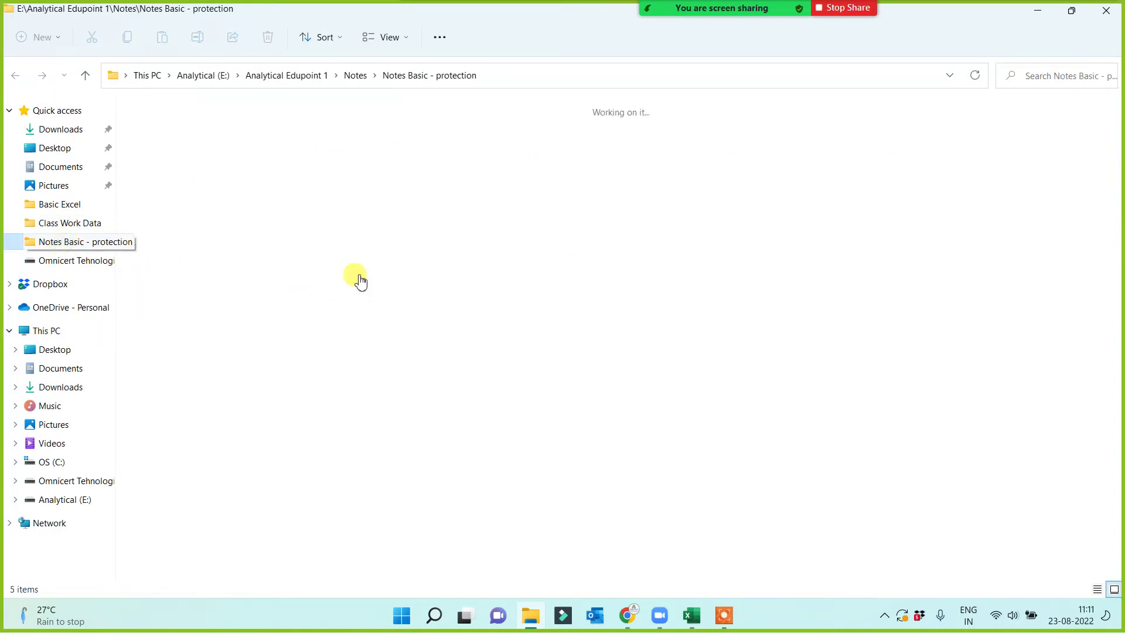
left_click(358, 76)
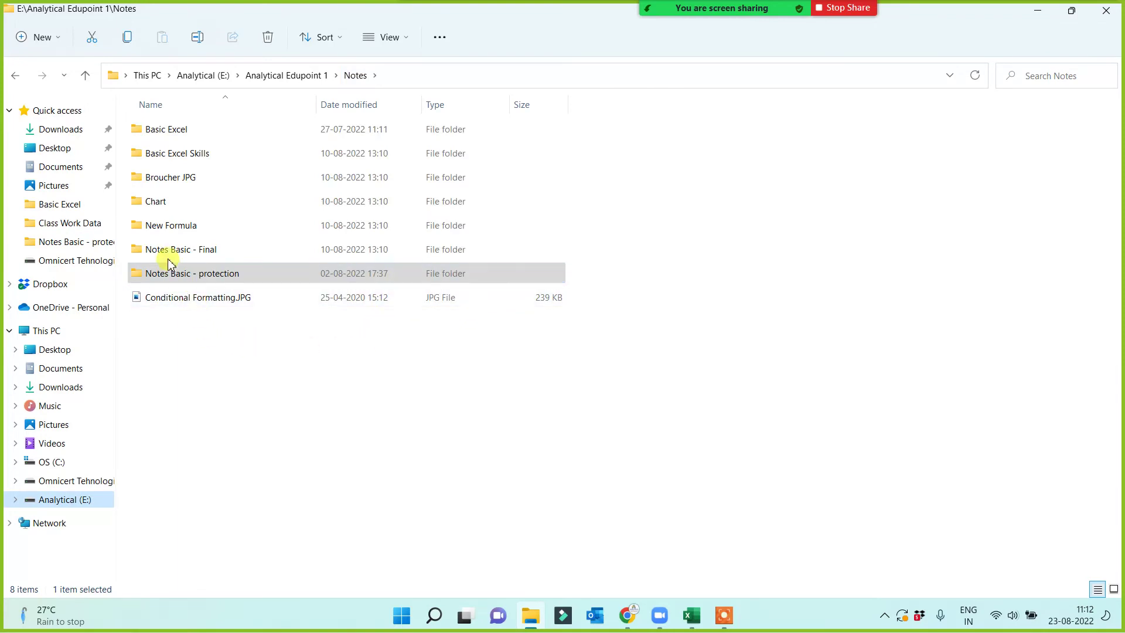
double_click(158, 229)
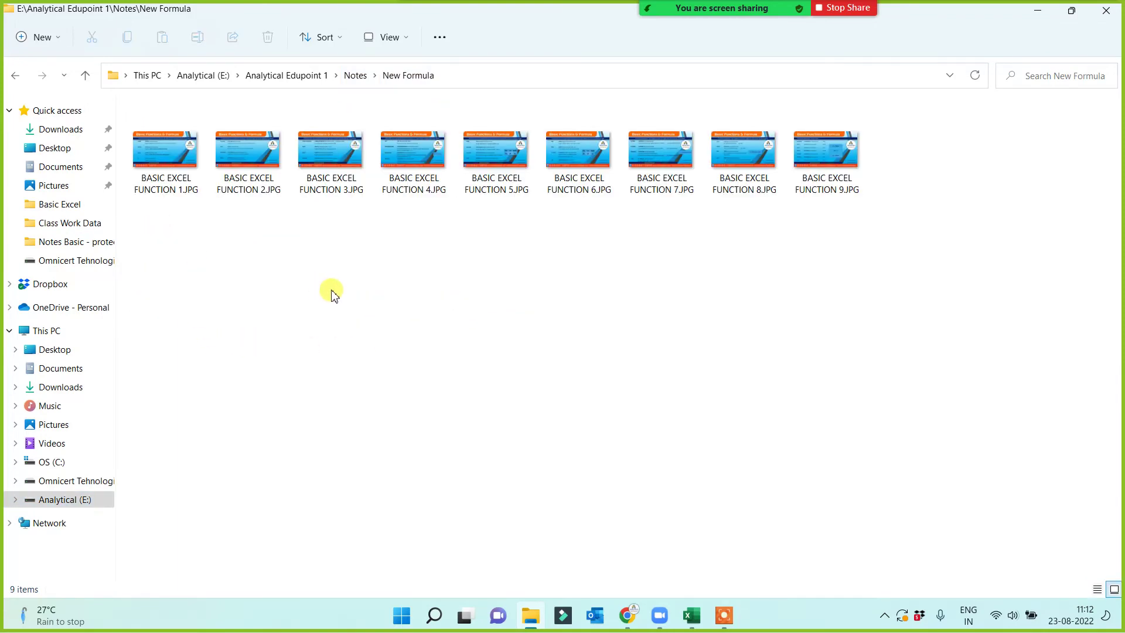
left_click(165, 157)
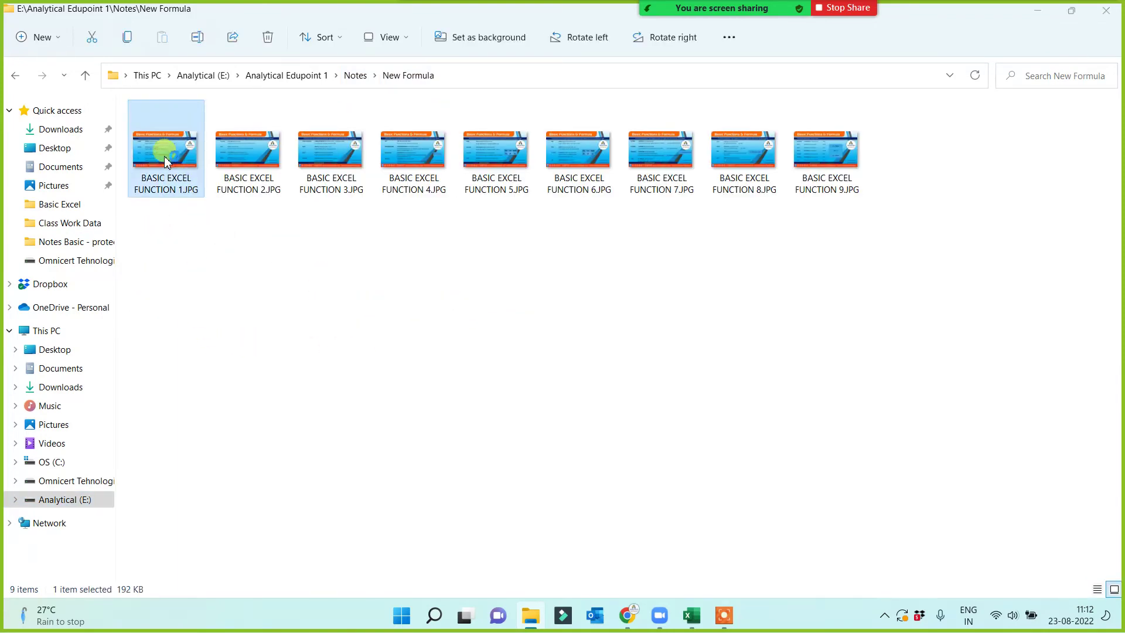
double_click(164, 156)
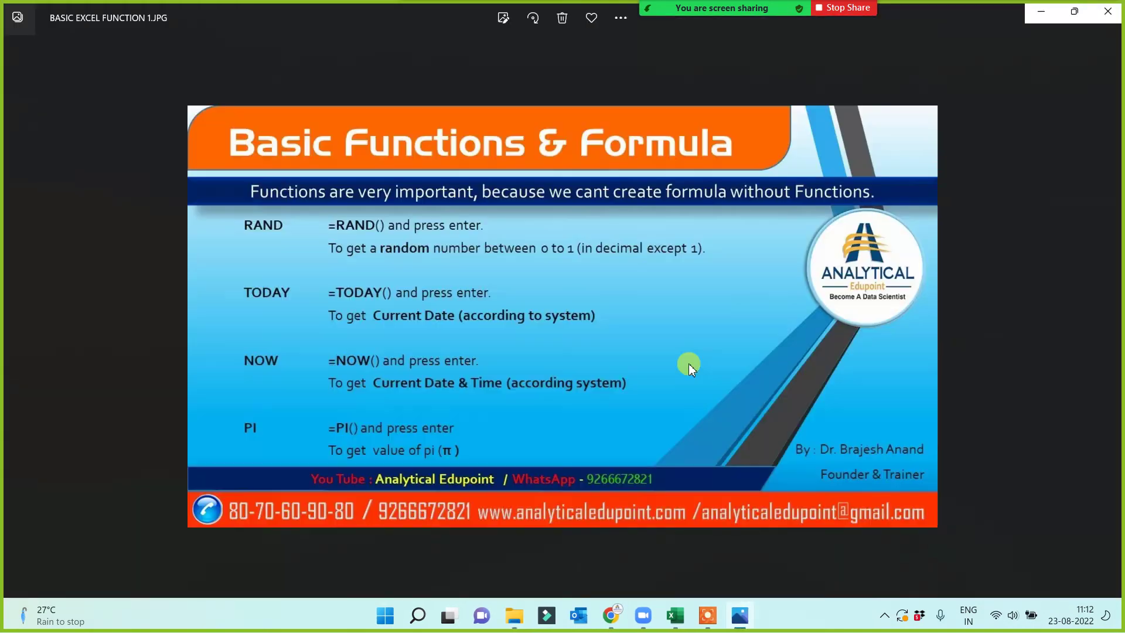
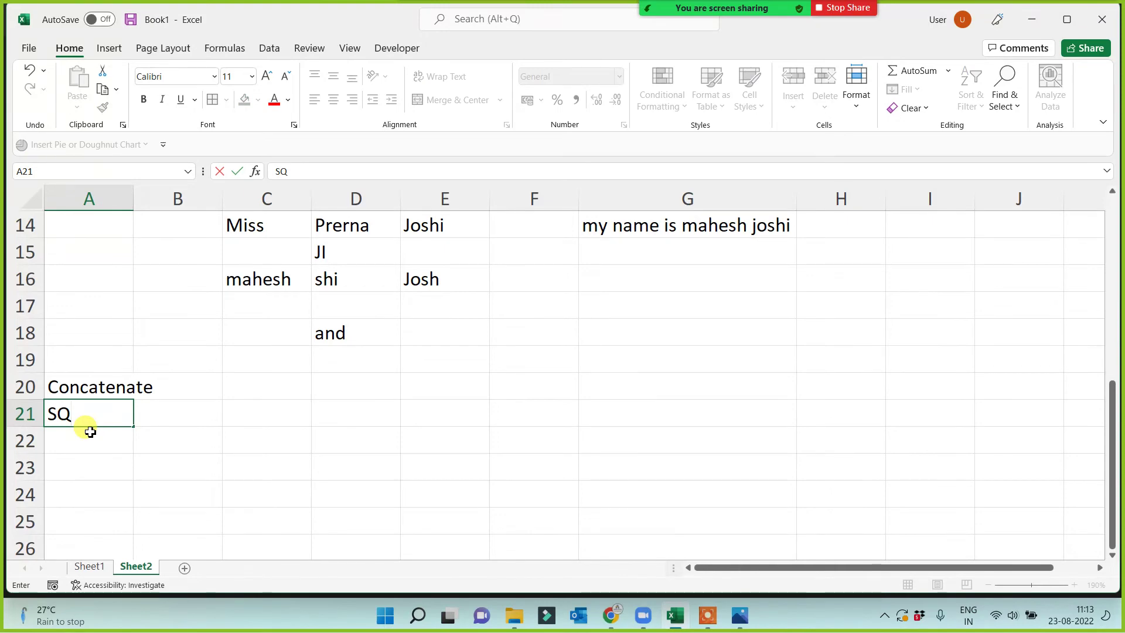
Enter Power and Fact below SQRT in column A, then widen column A to fit them.
key("Return")
type("Power")
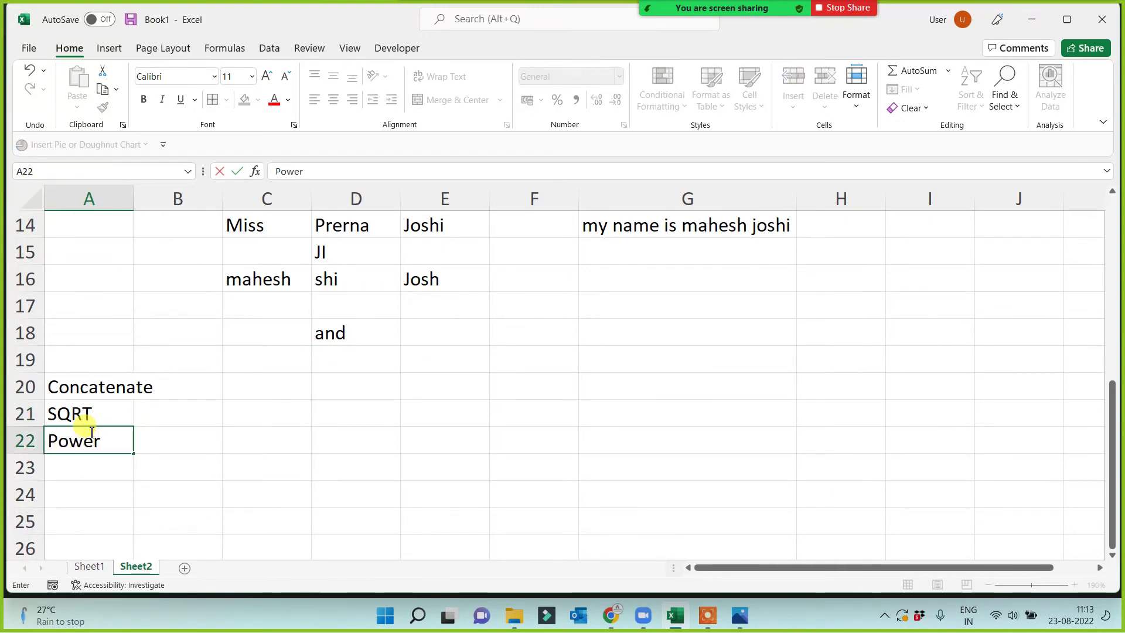
key("Return")
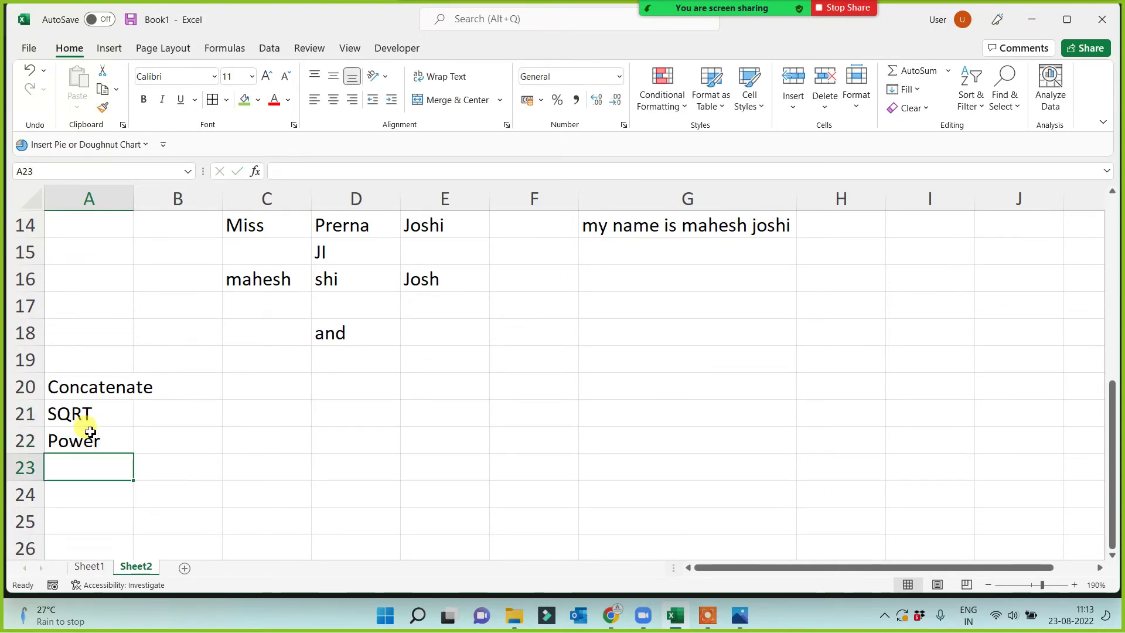
type("Fact")
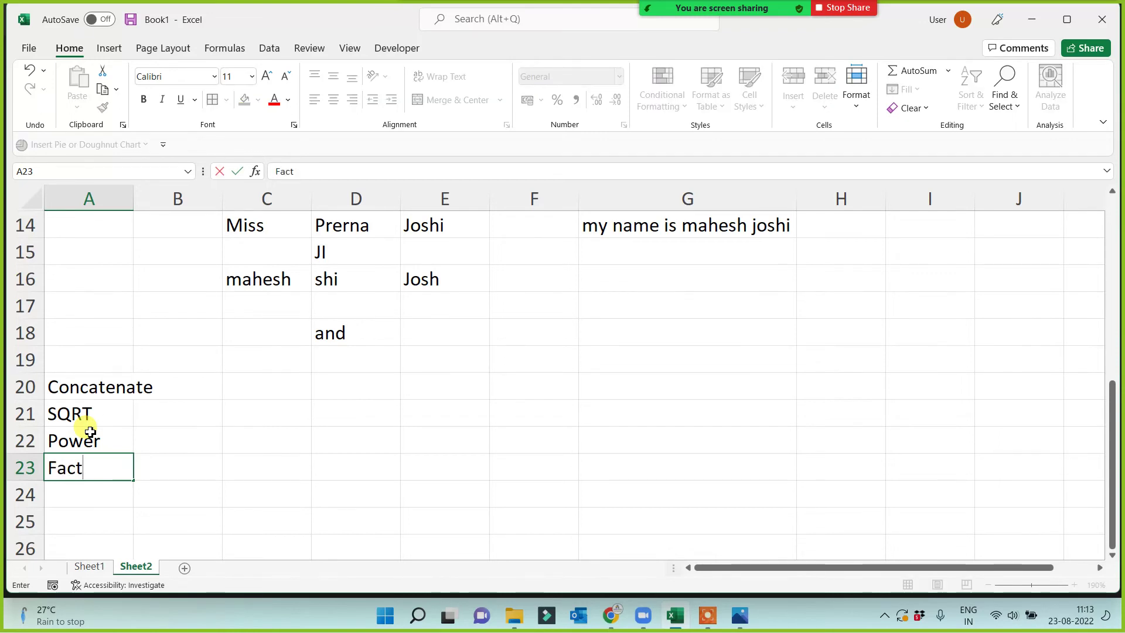
key("Return")
left_click_drag(135, 195, 183, 194)
left_click(86, 389)
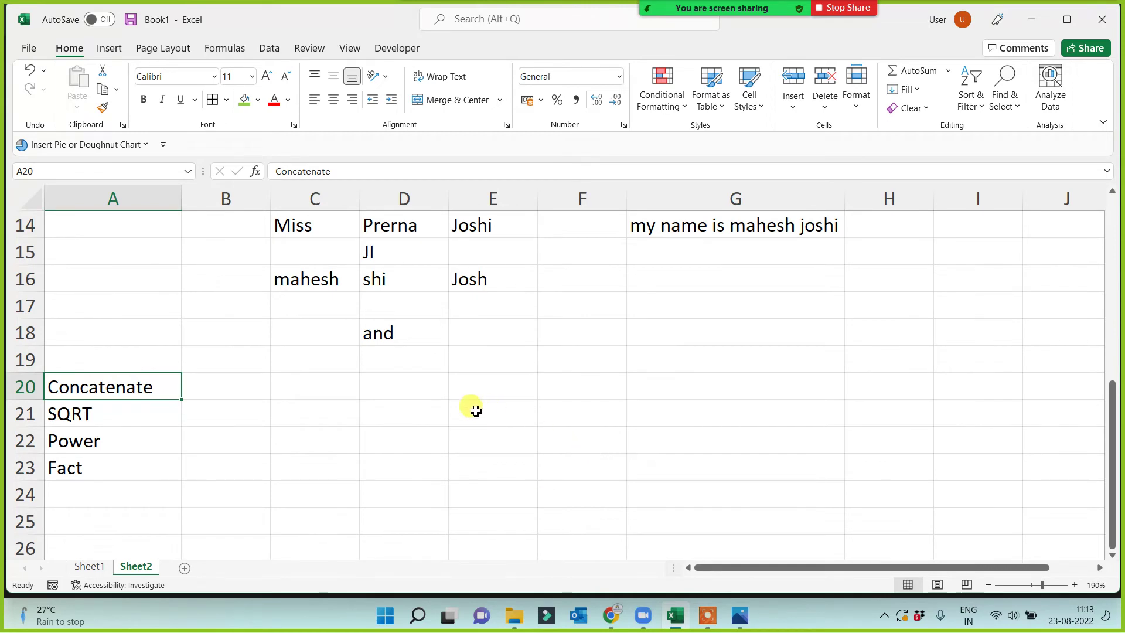
Enter abc in D20 and 456 in E20.
left_click(415, 391)
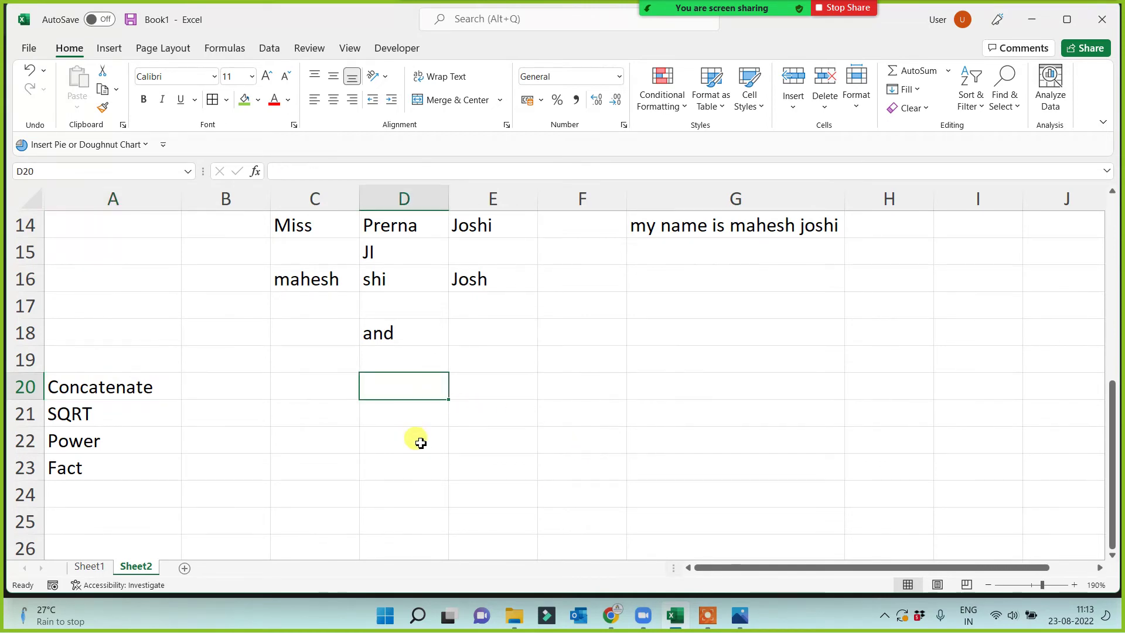
type("abc")
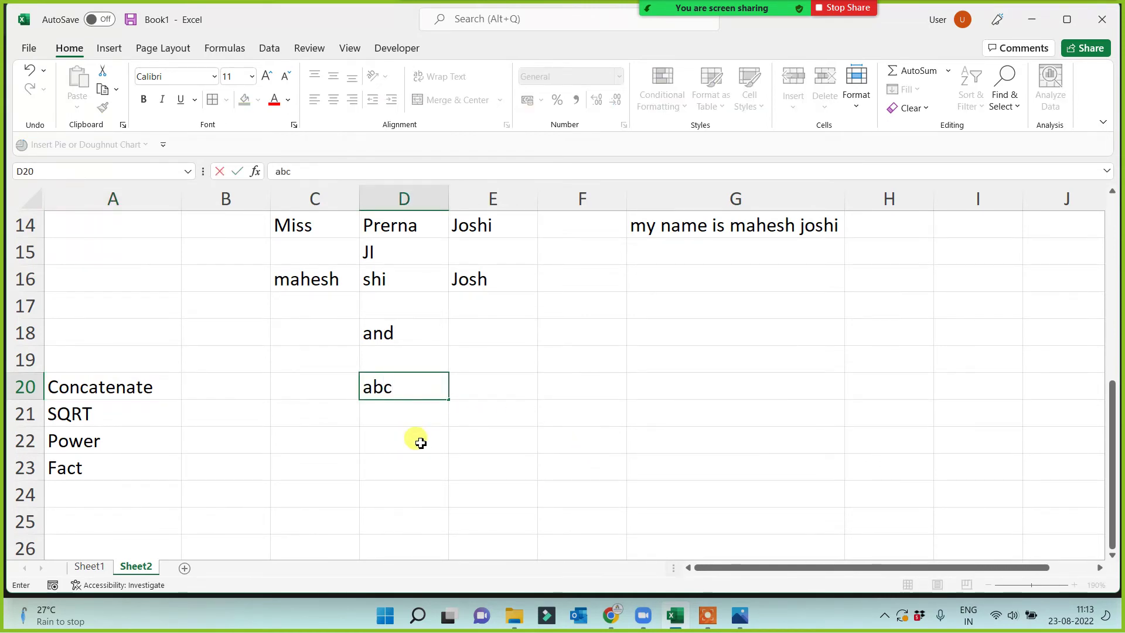
key("Tab")
type("45")
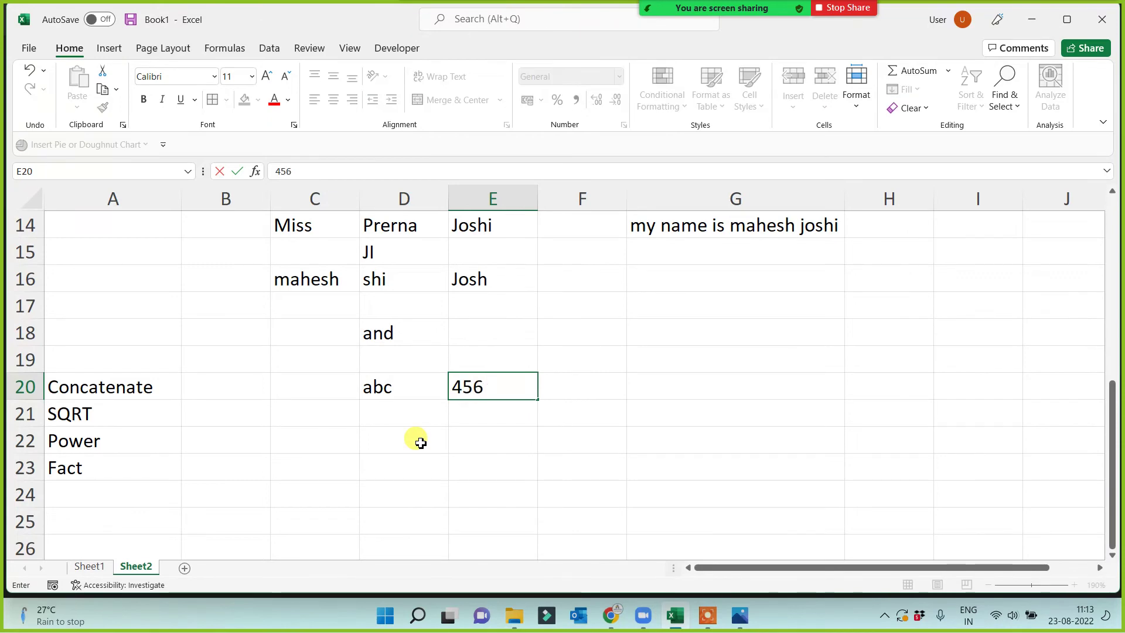
key("Tab")
key("Down")
key("Up")
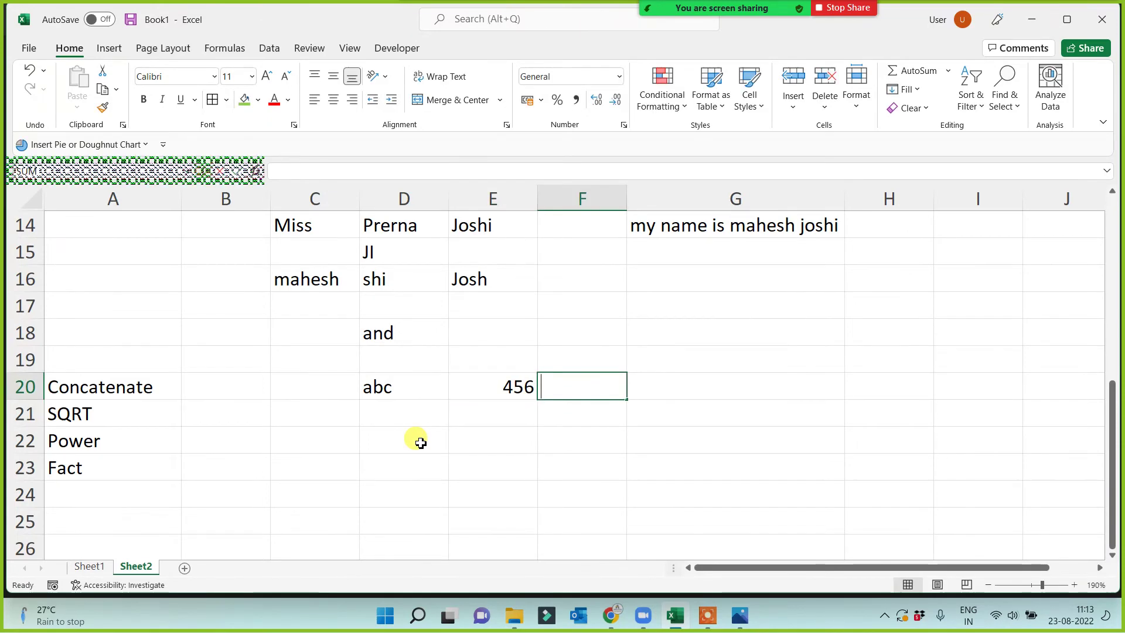
type("@gmail.com")
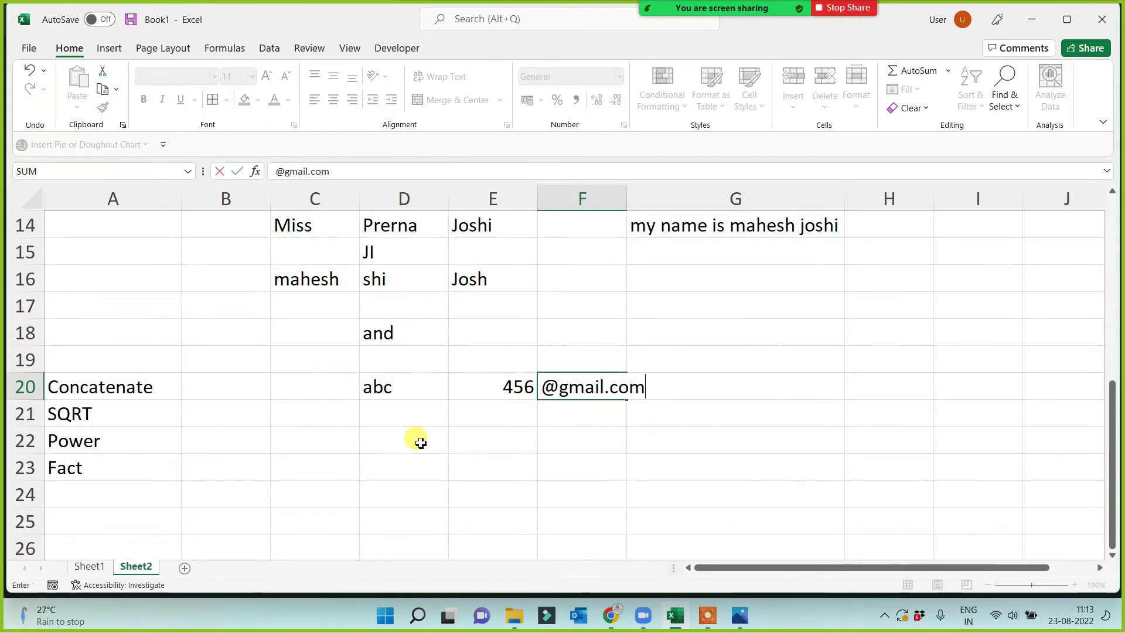
key("Return")
left_click(566, 346)
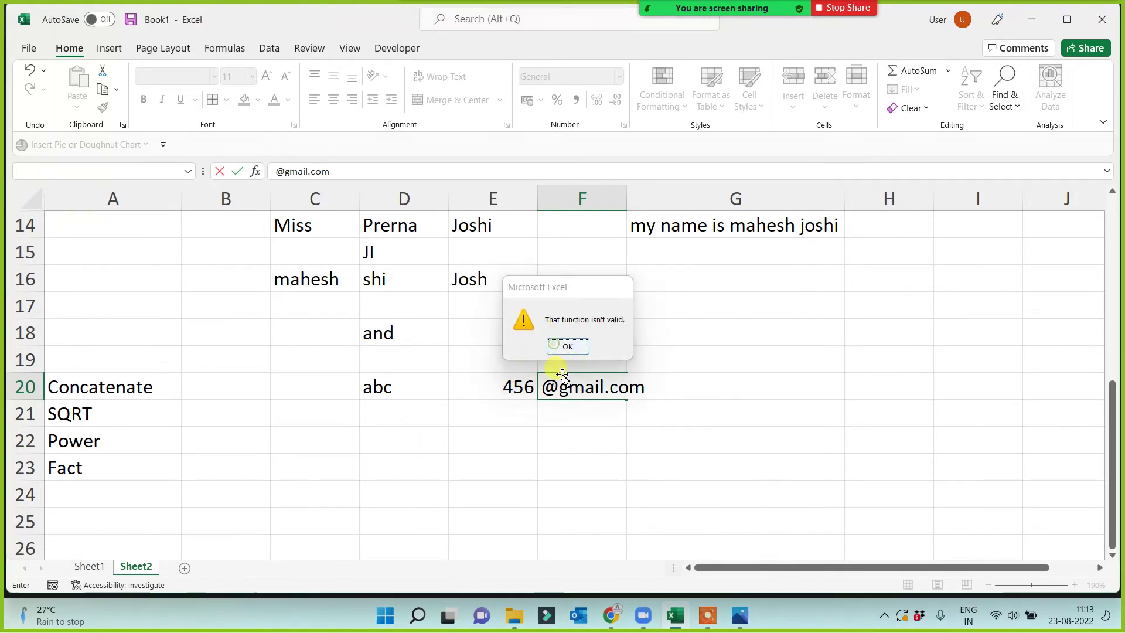
left_click(543, 386)
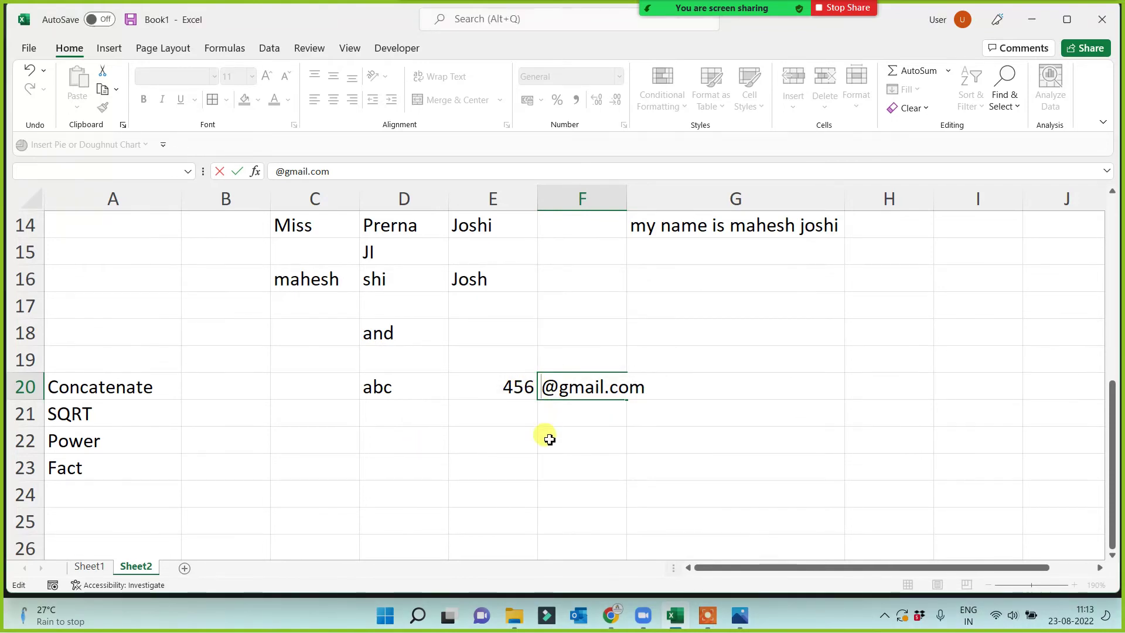
type("7")
key("Return")
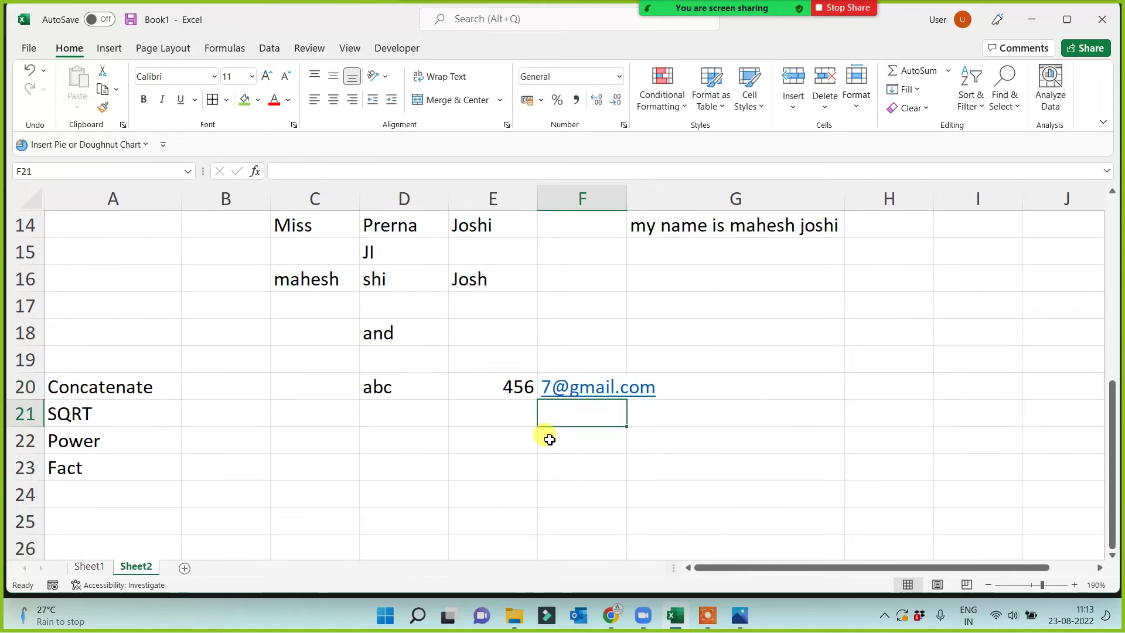
Widen columns F and G, then prepare cell G20 for a joined result.
left_click_drag(626, 198, 660, 193)
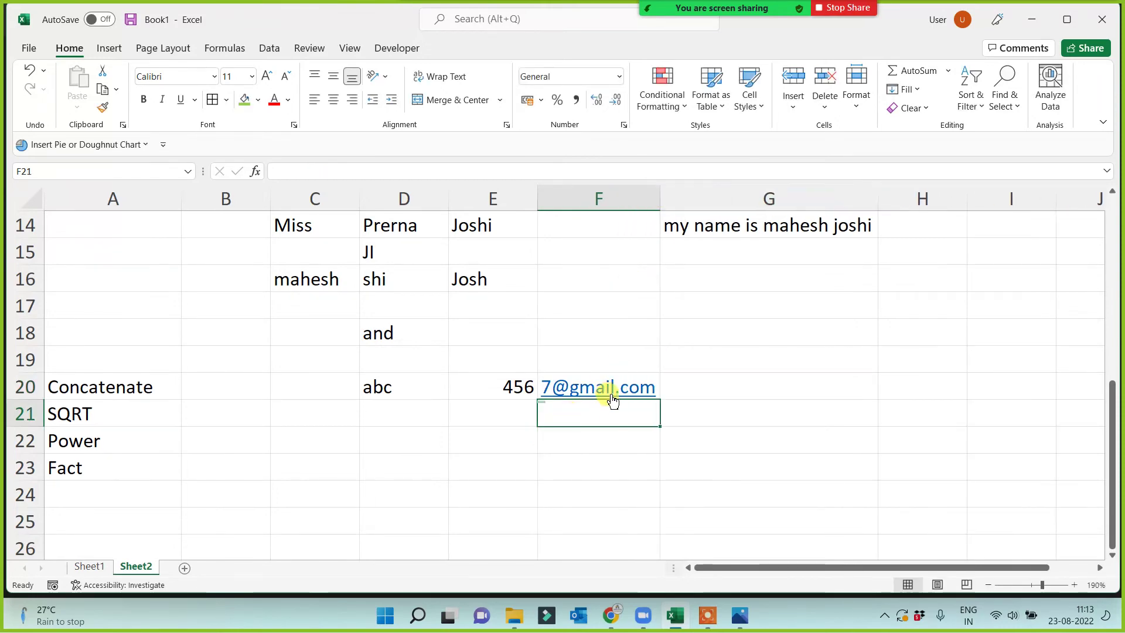
left_click(489, 389)
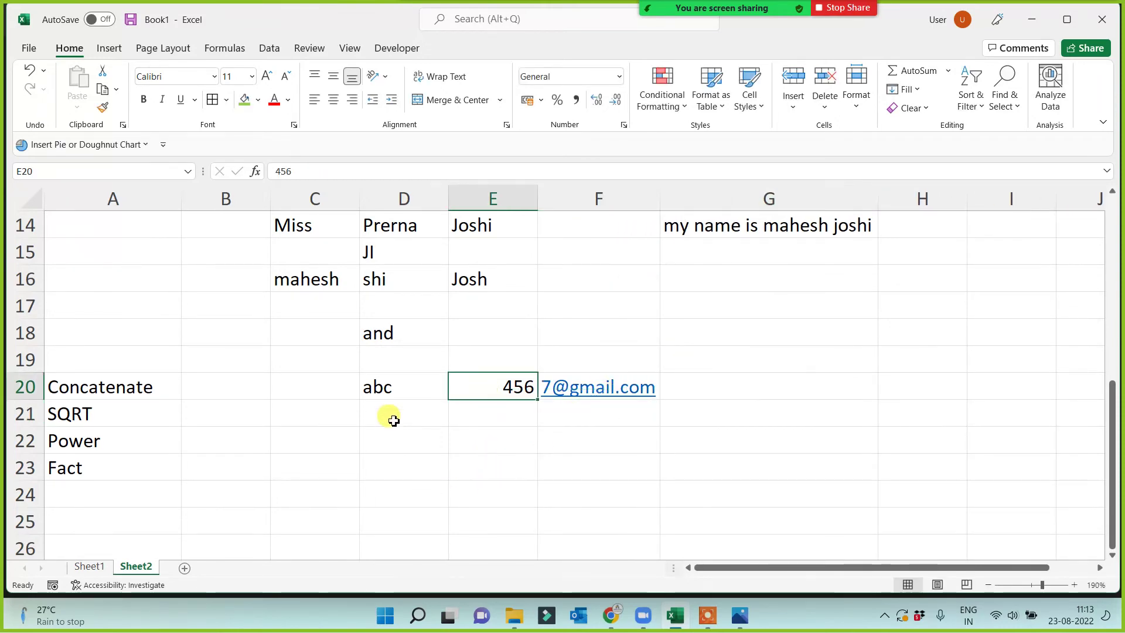
left_click(393, 387)
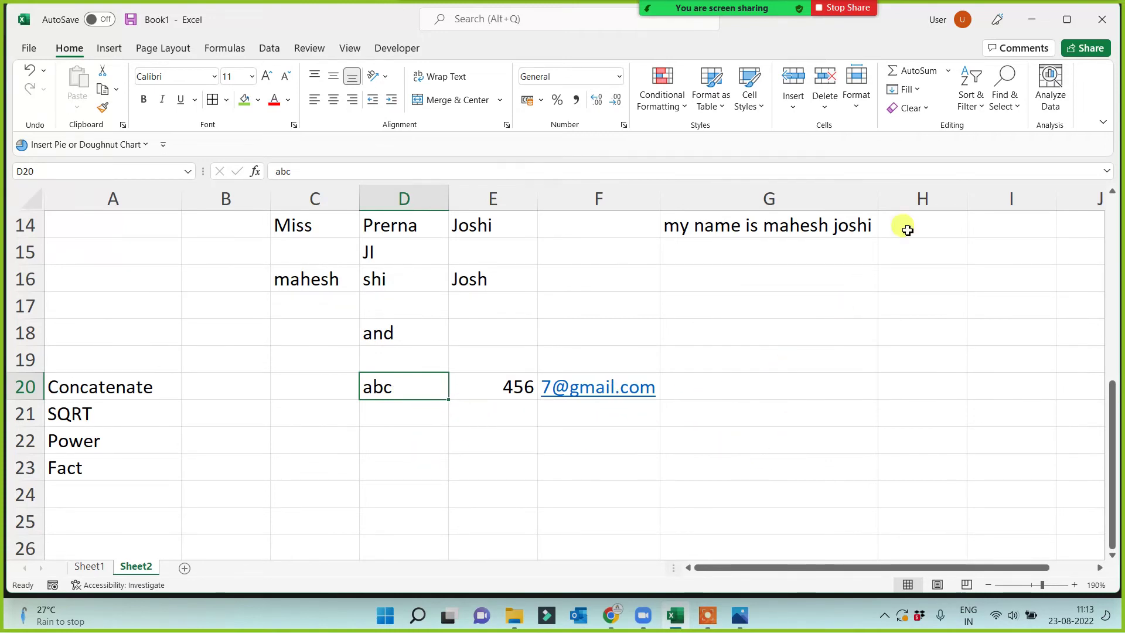
left_click_drag(877, 188, 929, 191)
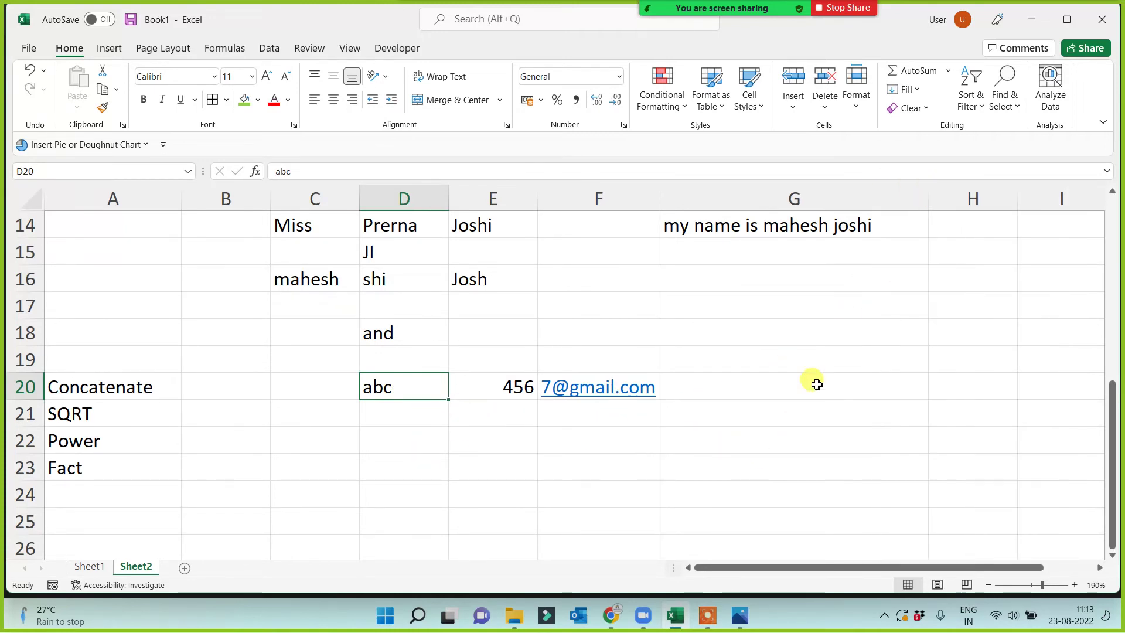
left_click(812, 384)
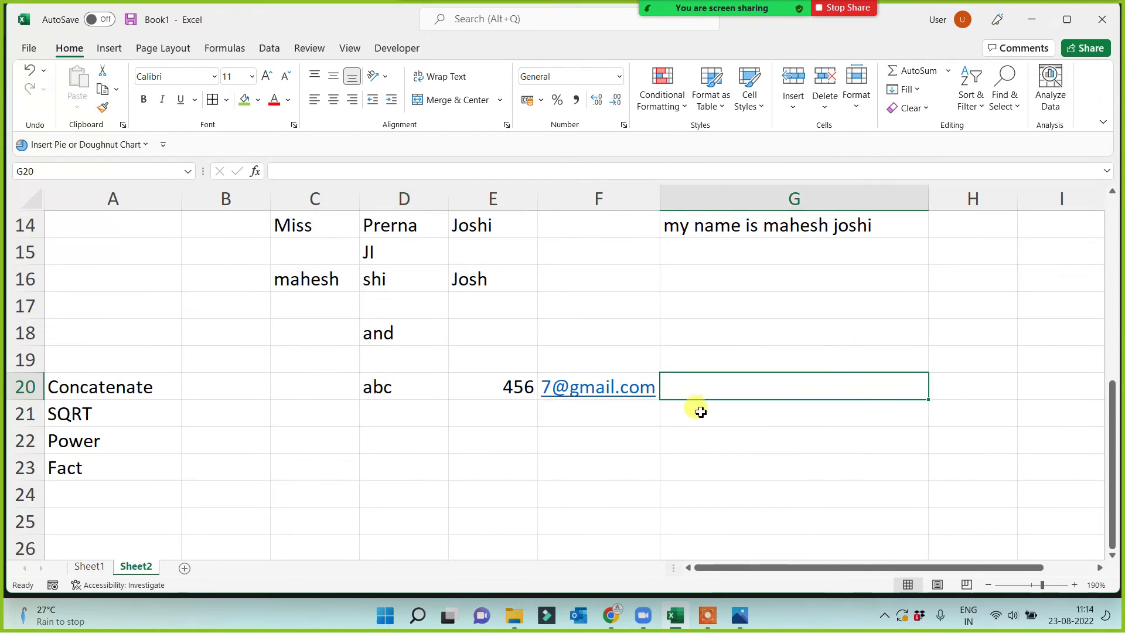
left_click(102, 389)
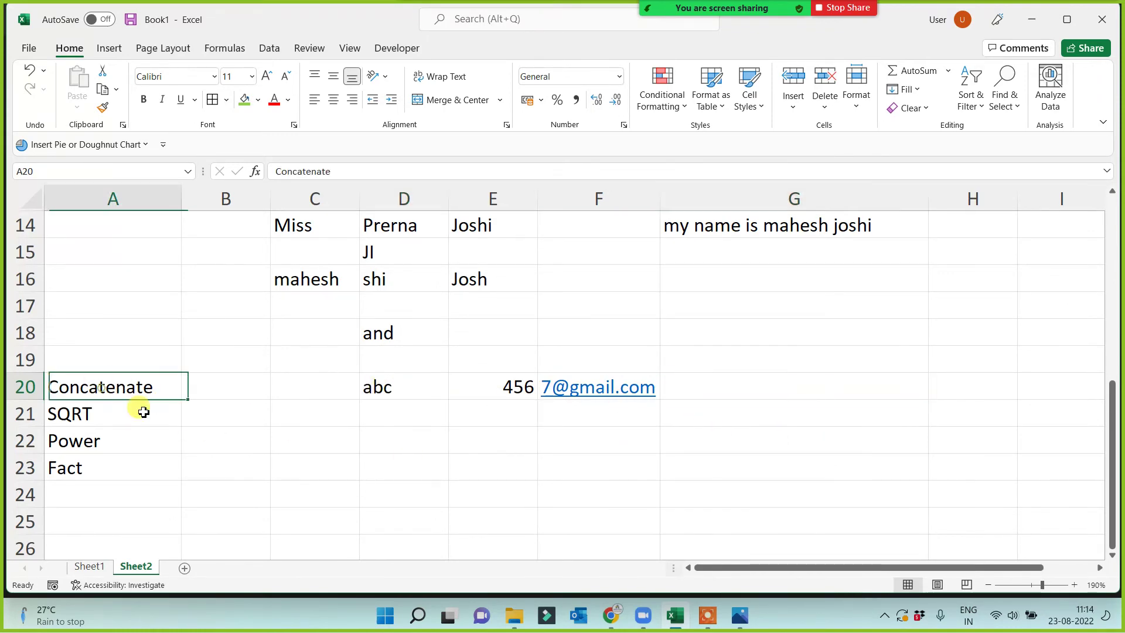
left_click(733, 386)
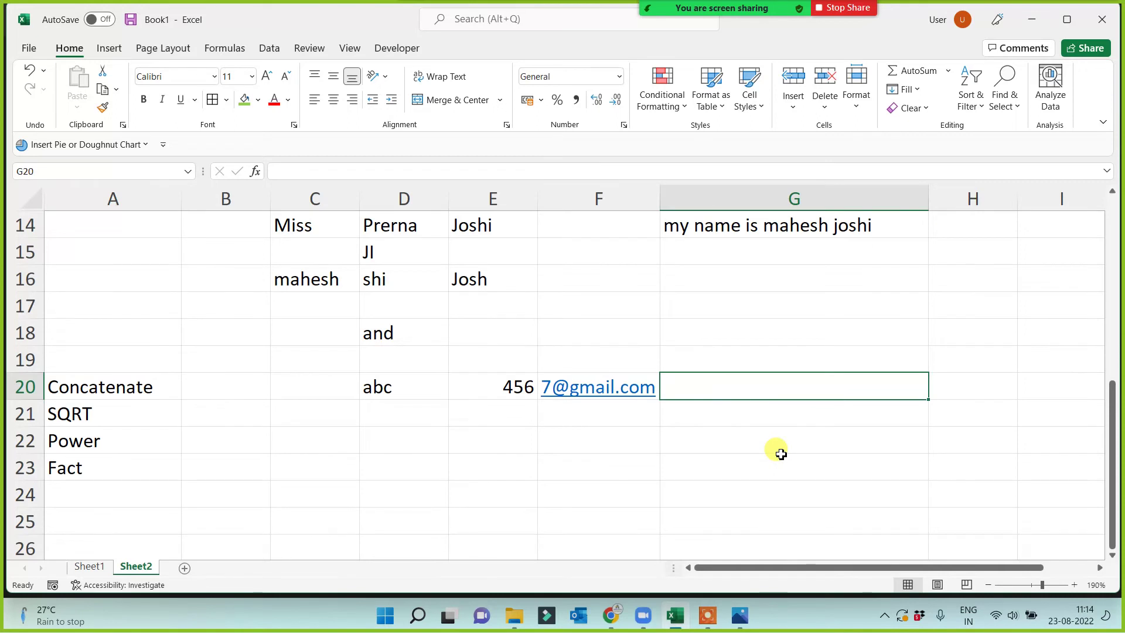
key("BackSpace")
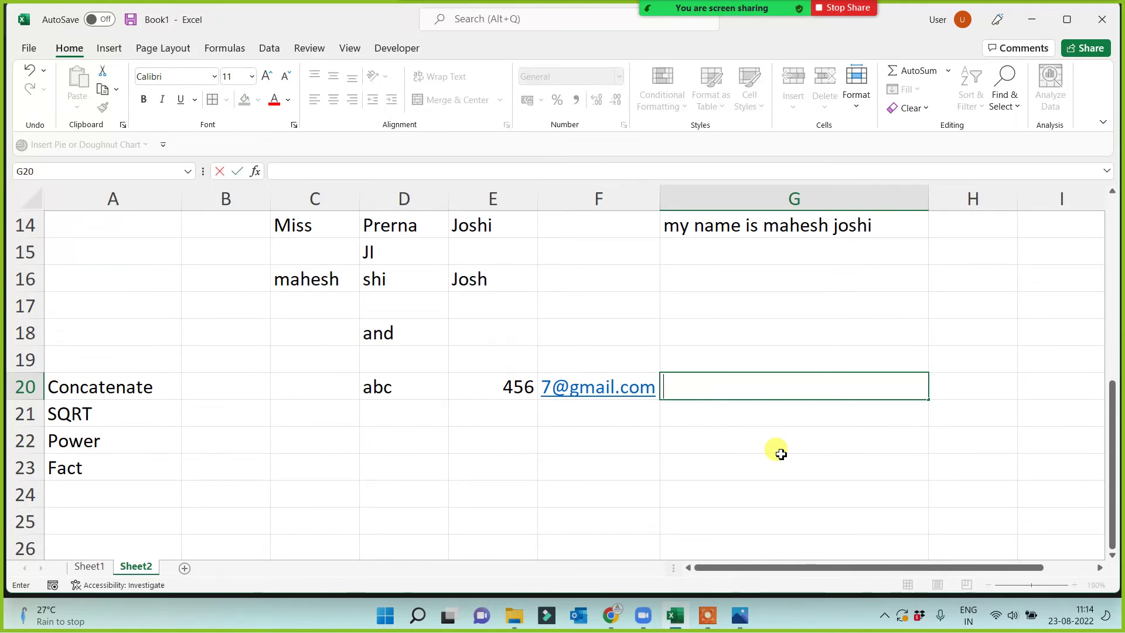
Enter =CONCATENATE(D20,E20,F20) in G20.
type("=concate")
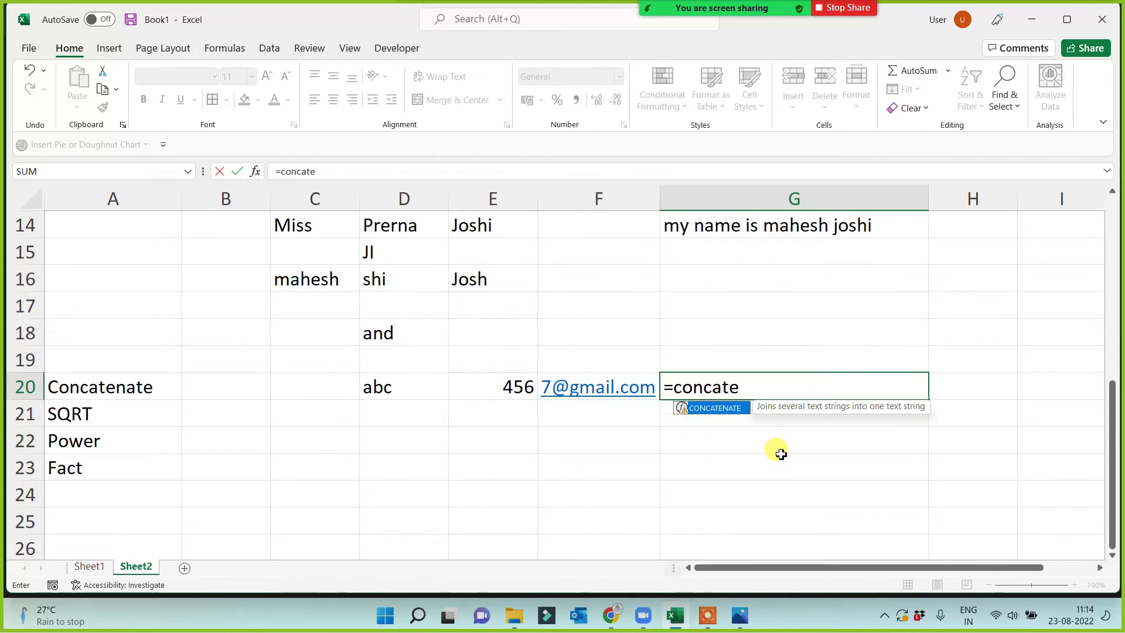
key("Tab")
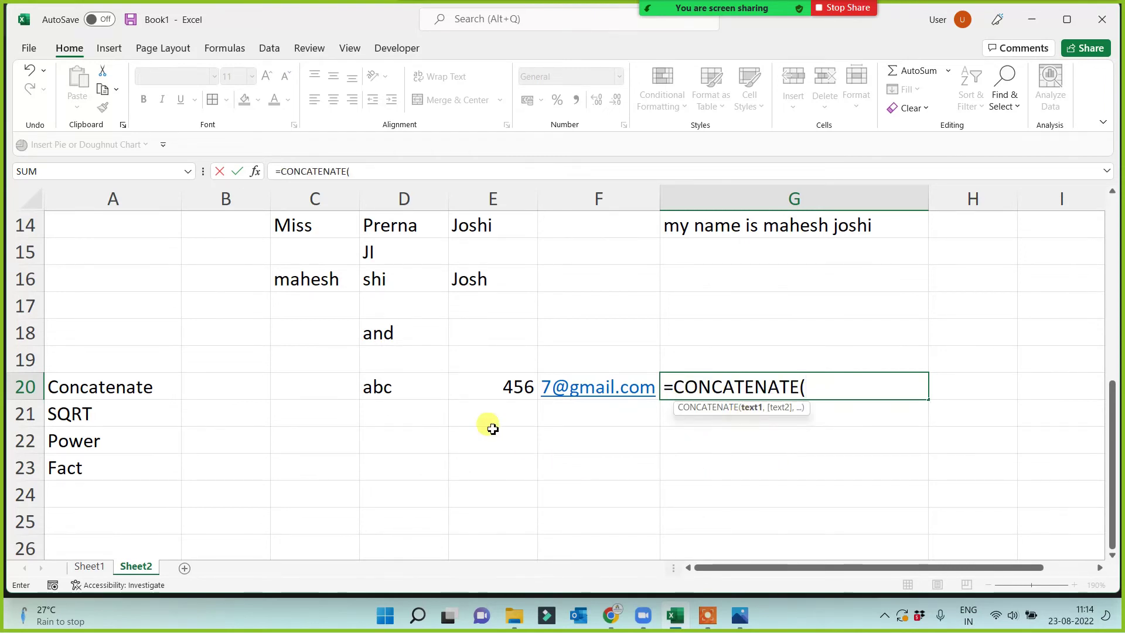
left_click(413, 399)
type(",")
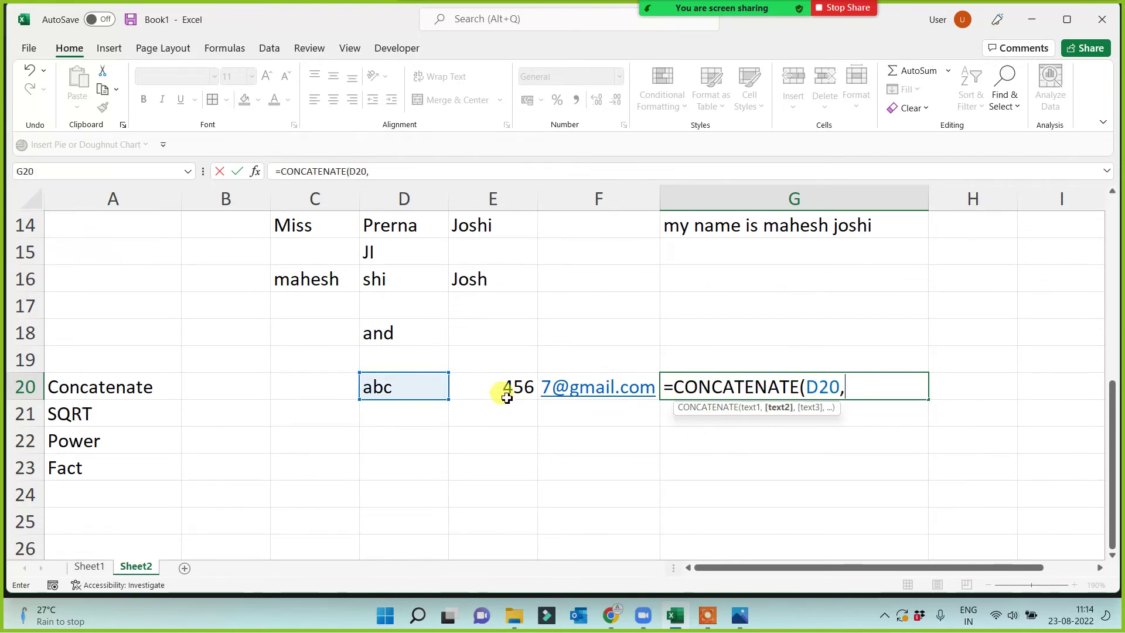
left_click(502, 392)
type(",")
left_click(588, 389)
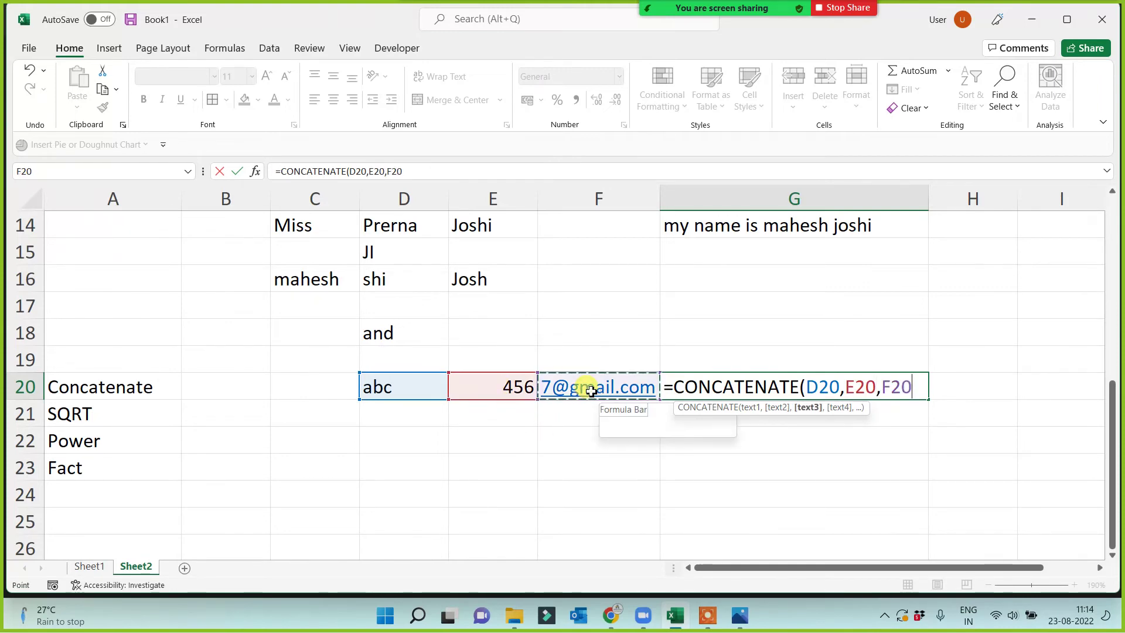
type(")")
key("Return")
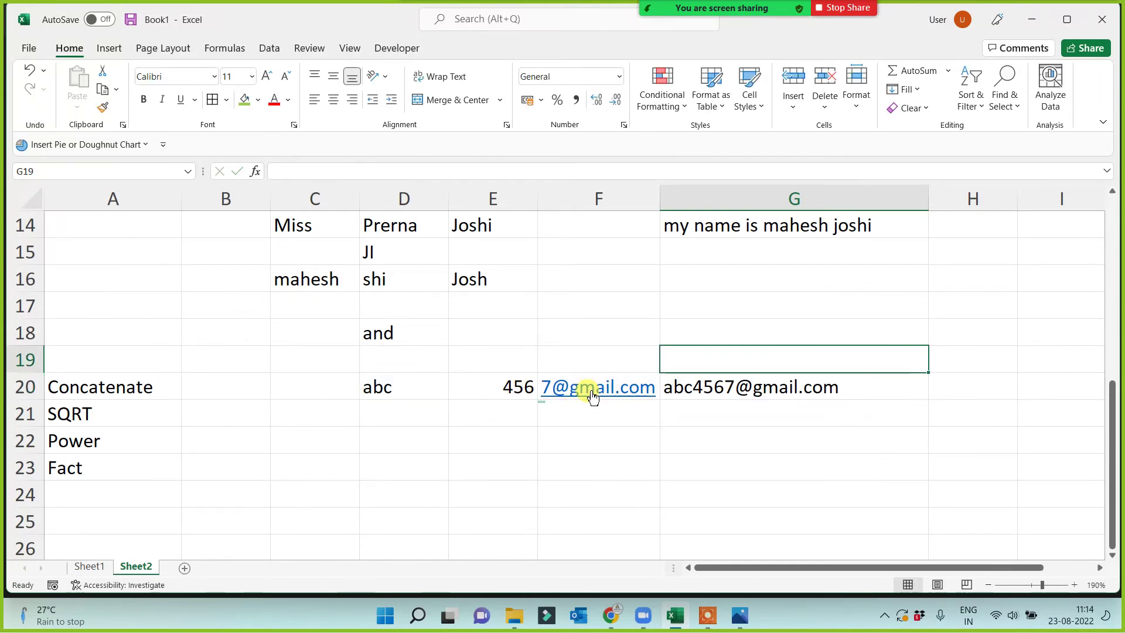
Fill D21:F21 with a first name, a surname and a yahoo.com e-mail address.
left_click(430, 414)
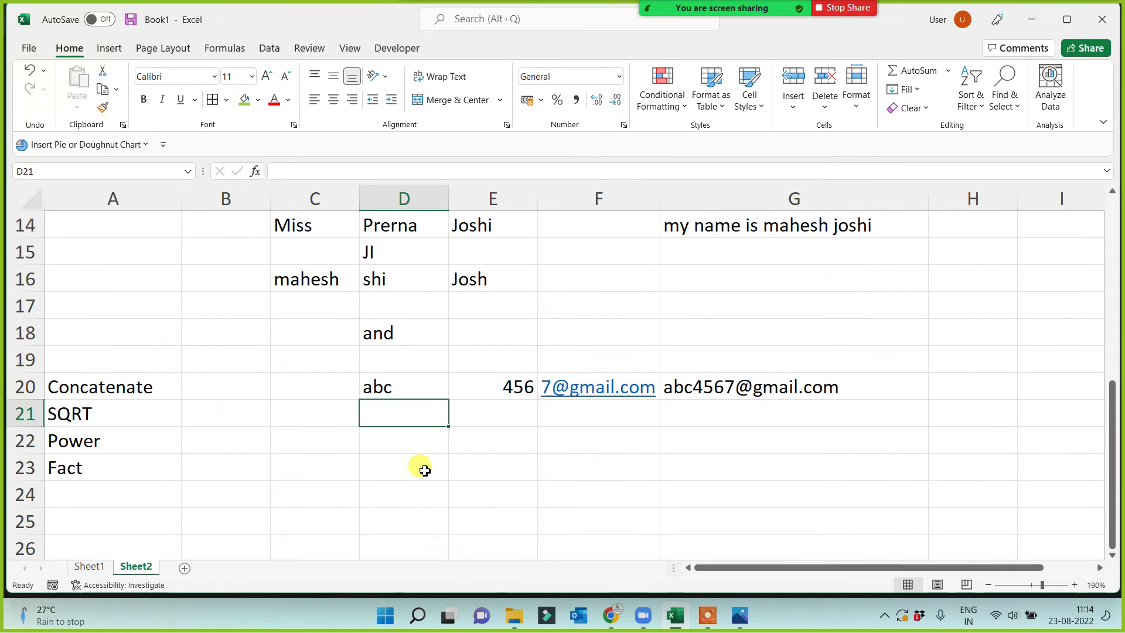
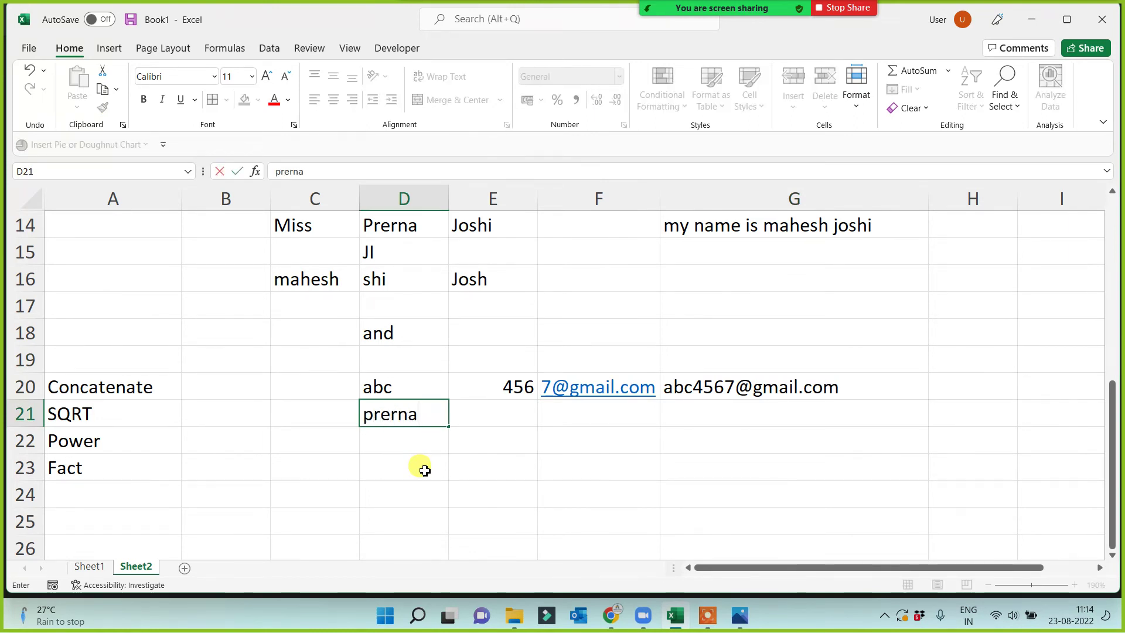
key("Tab")
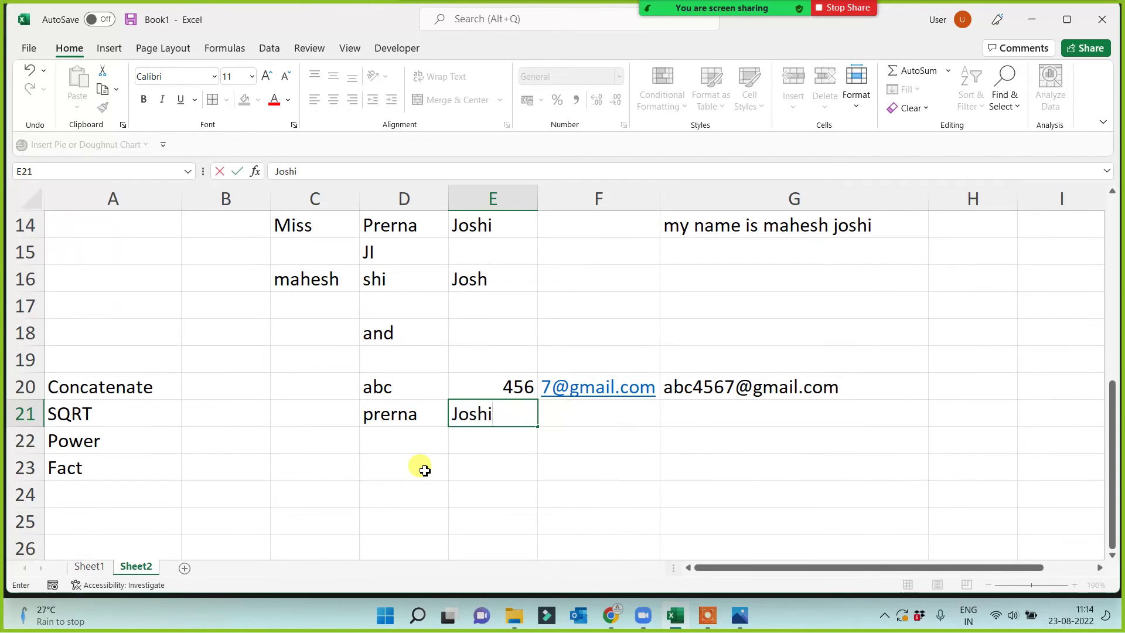
key("Tab")
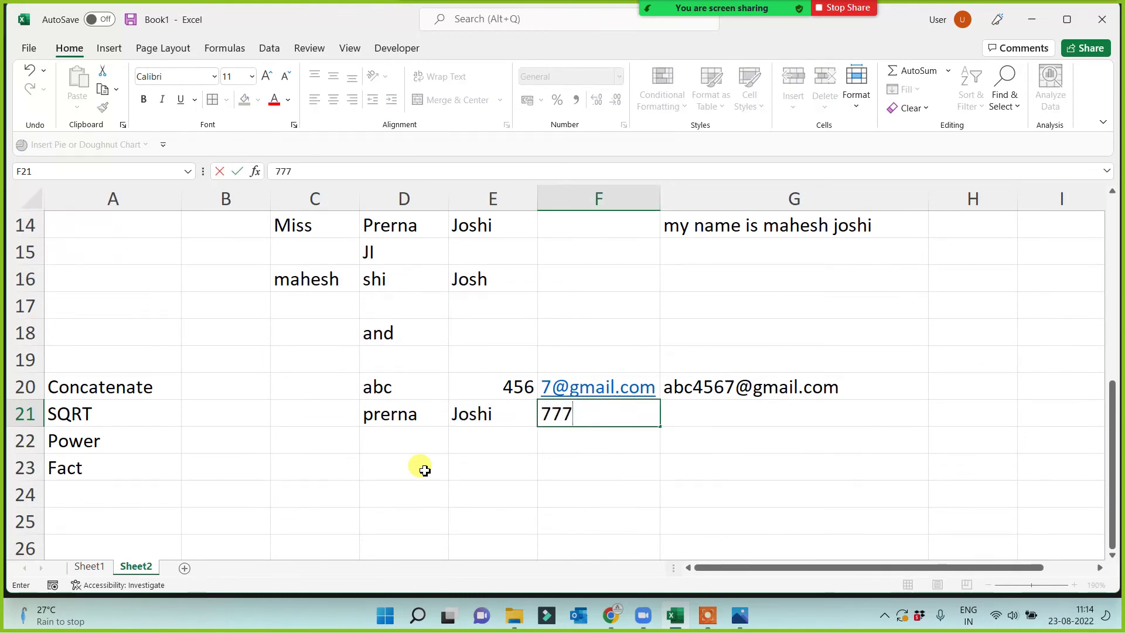
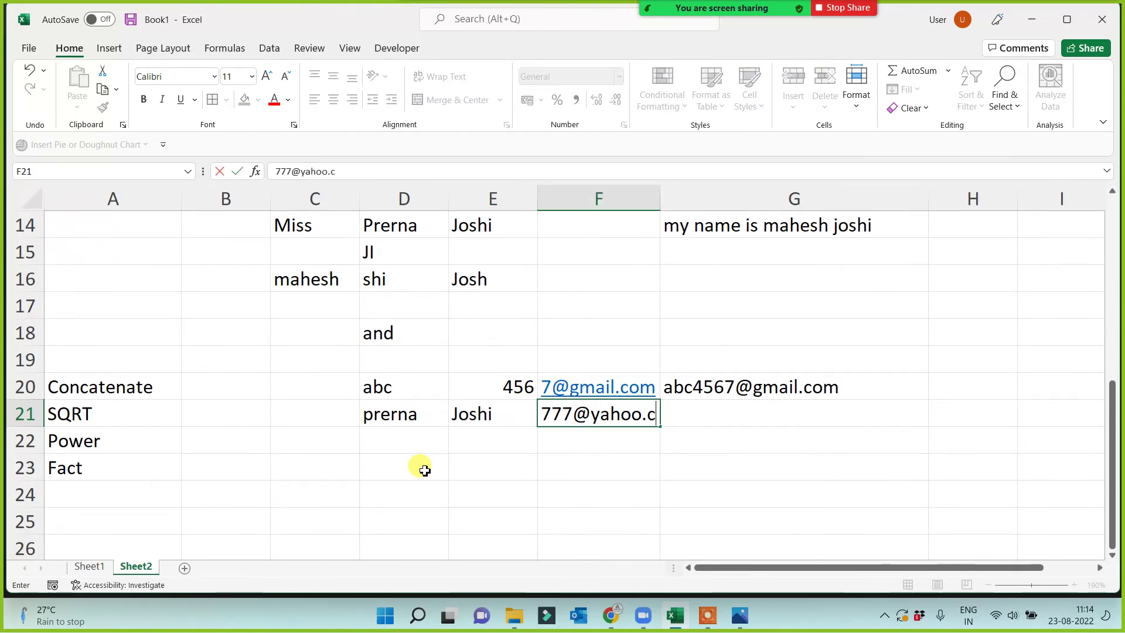
key("Return")
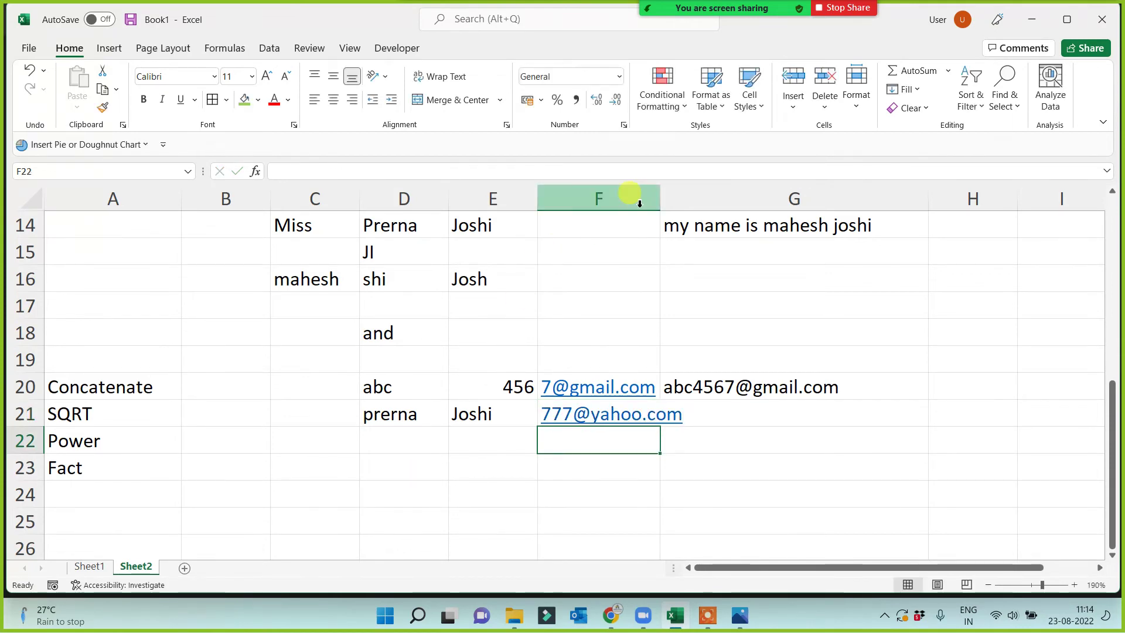
Widen column F to fit the e-mail and mark D21:F21 as the parts to join.
left_click_drag(660, 195, 693, 194)
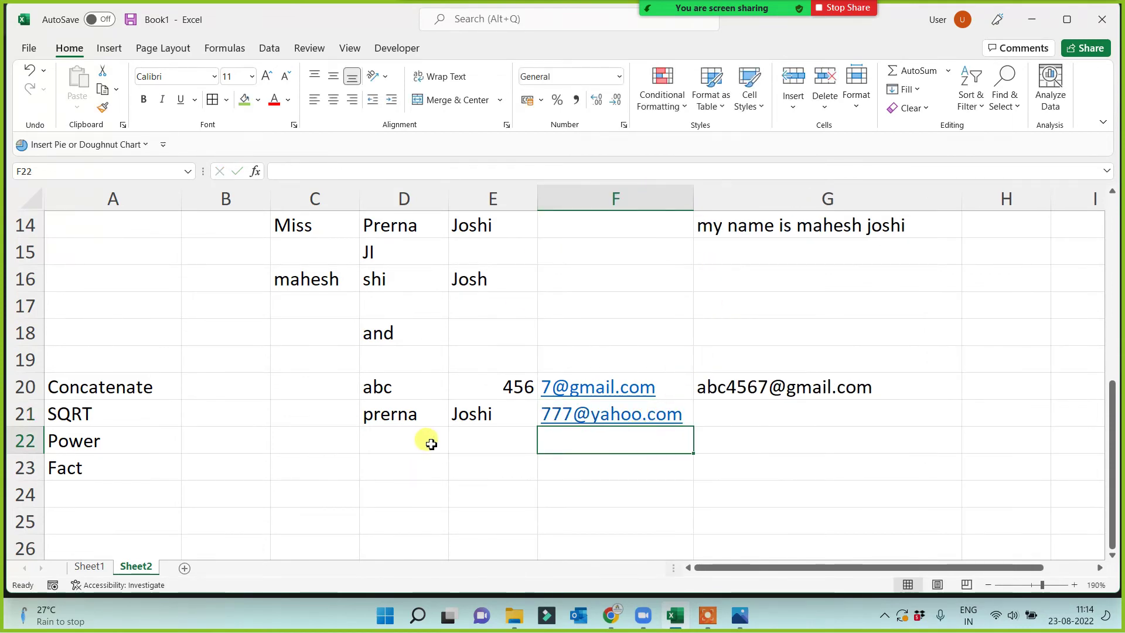
left_click(386, 419)
left_click(414, 465)
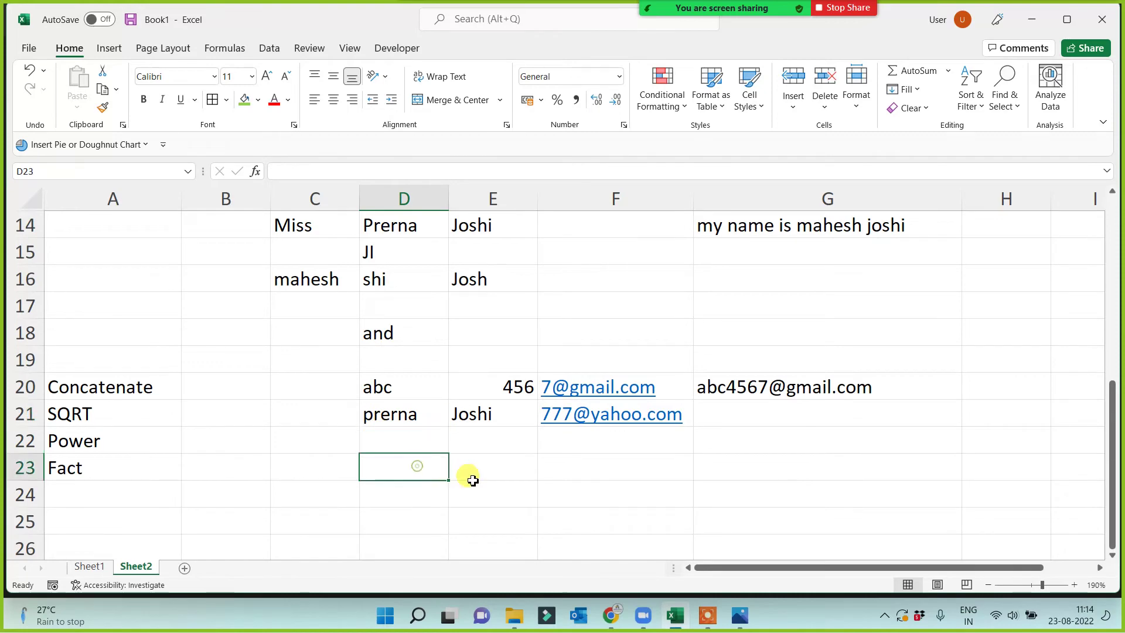
left_click_drag(391, 419, 616, 406)
left_click(781, 411)
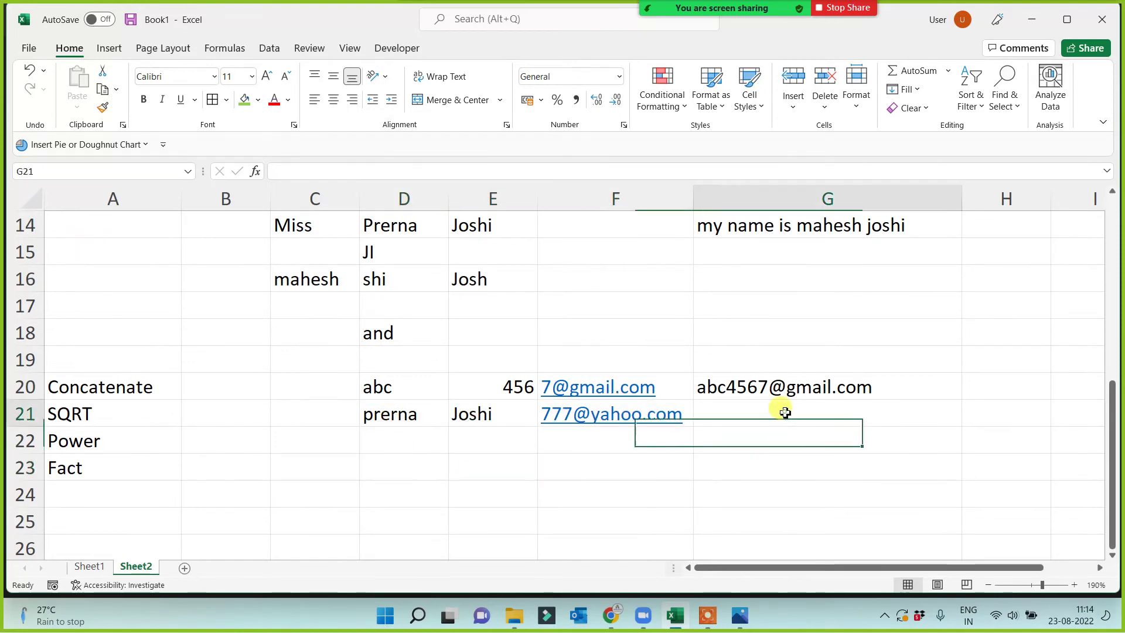
Enter =CONCATENATE(D21,E21,F21) in G21.
type("=con")
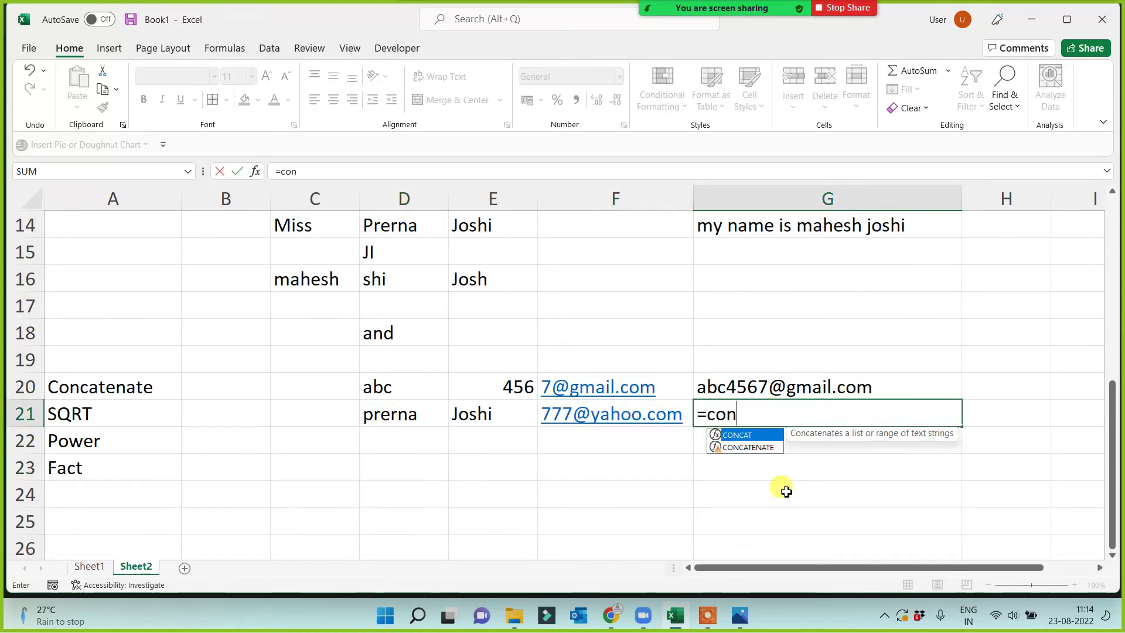
type("c")
key("Down")
key("Tab")
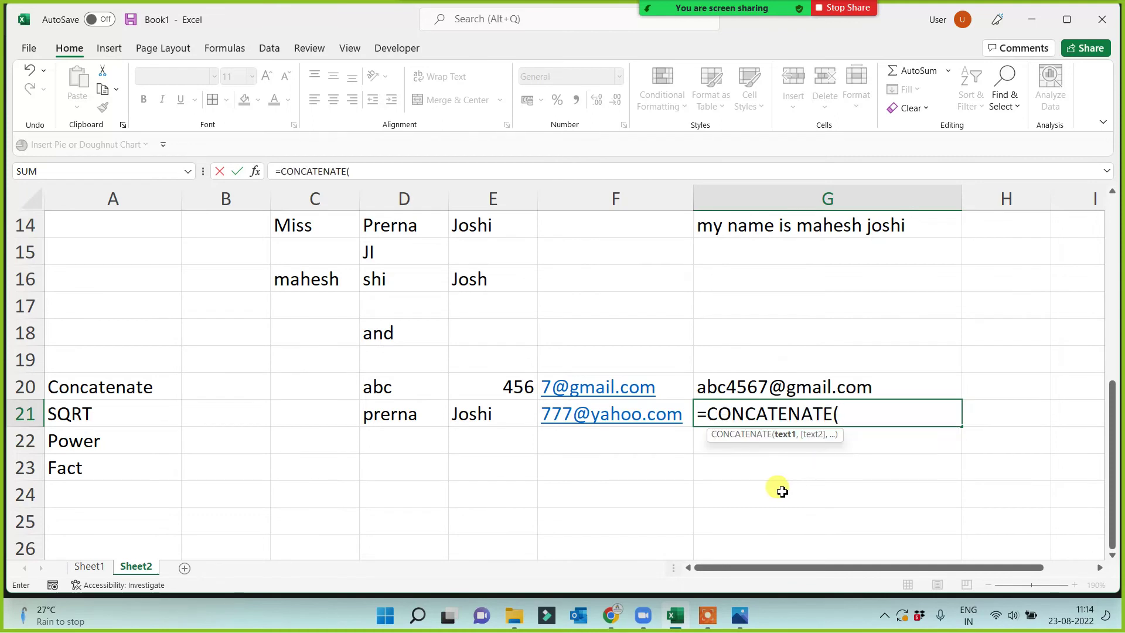
left_click(400, 420)
type(",")
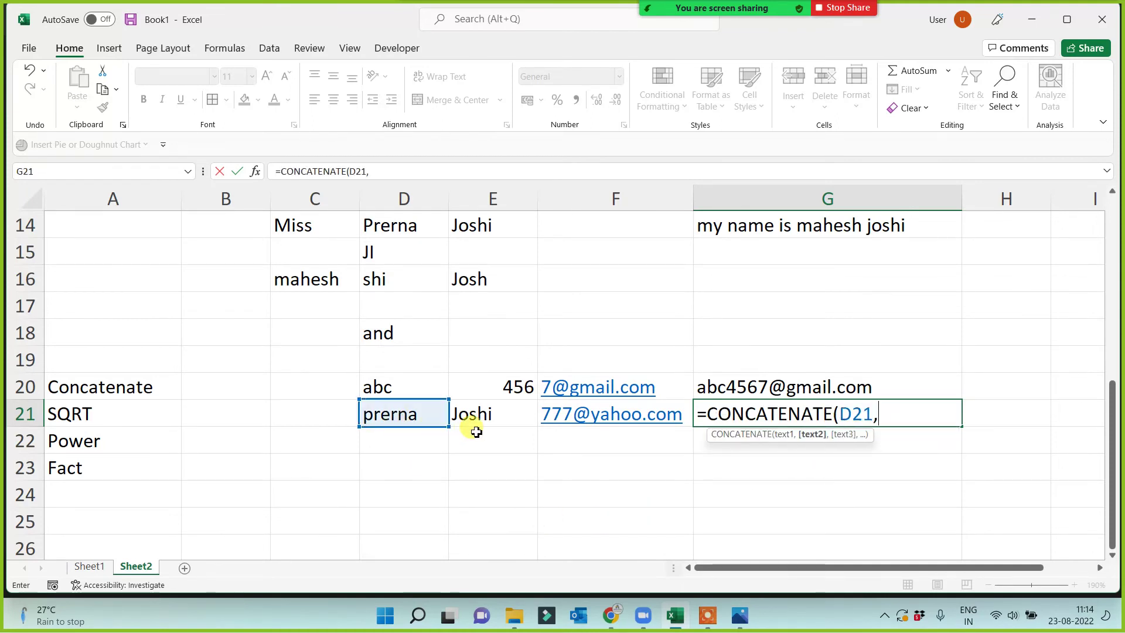
left_click(490, 414)
type(",")
left_click(626, 417)
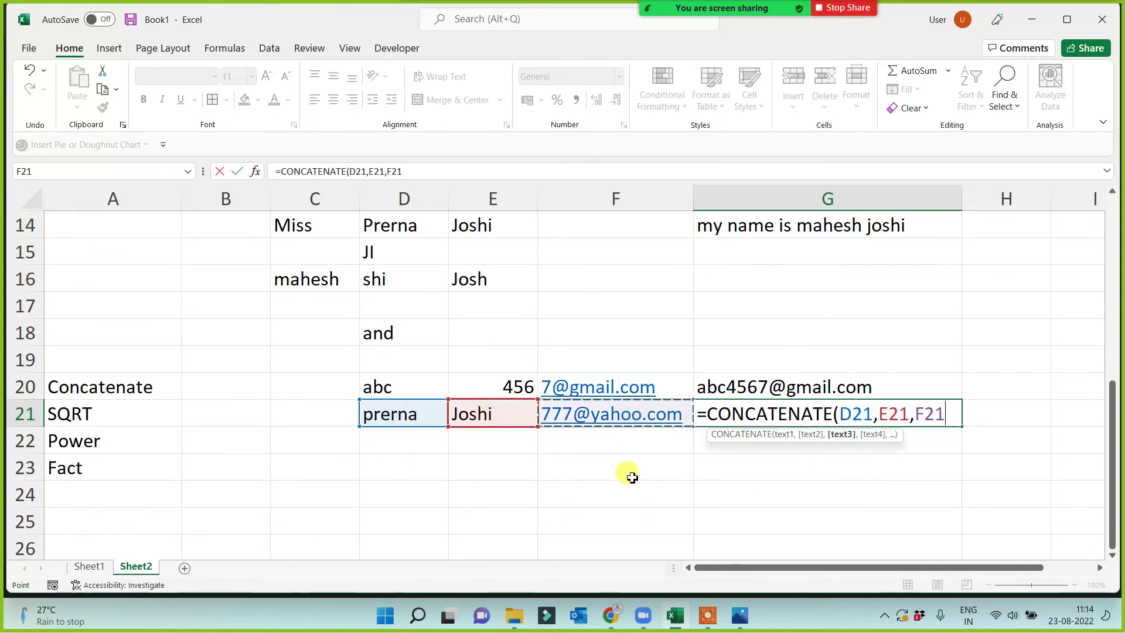
key("Return")
left_click(772, 414)
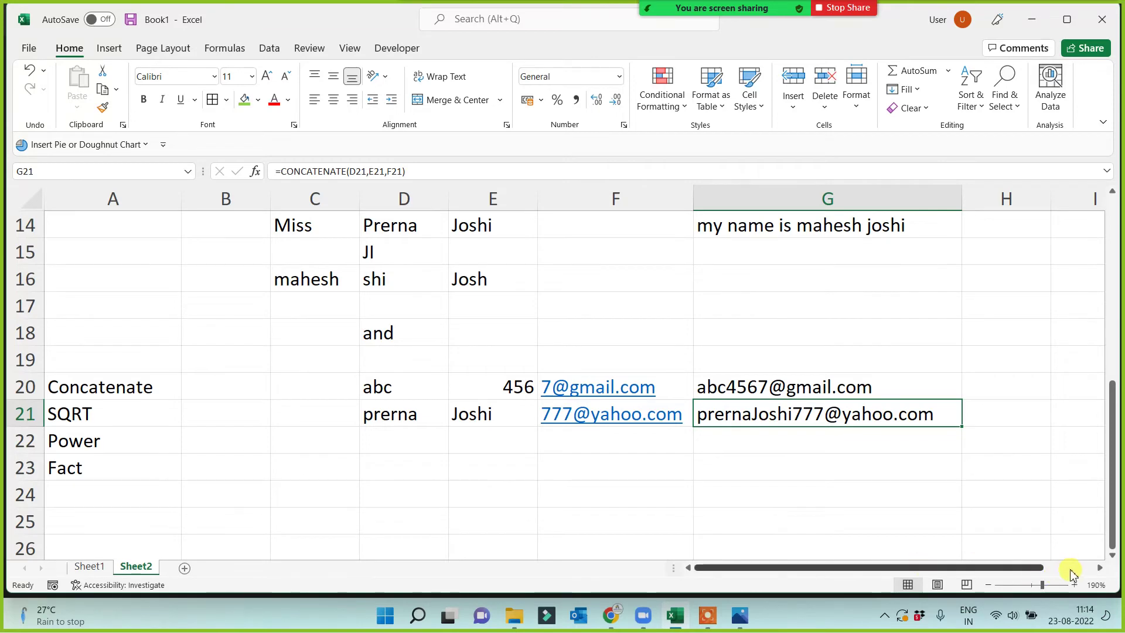
Widen column H and enter =D20&E20&F20 in H20.
left_click(1100, 567)
left_click(1100, 567)
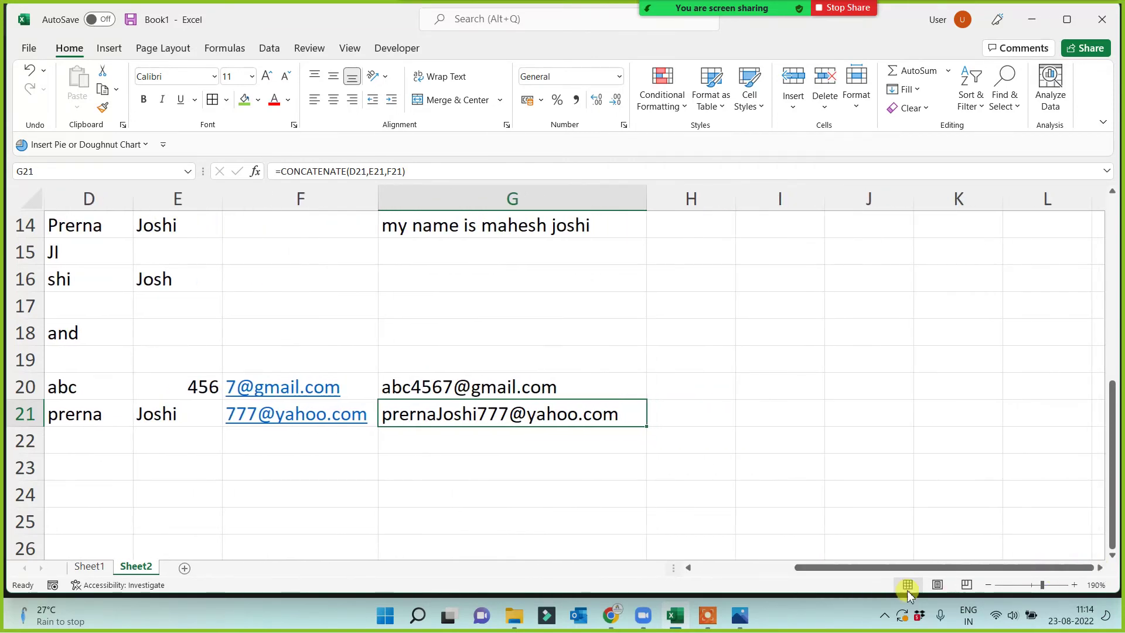
left_click(689, 567)
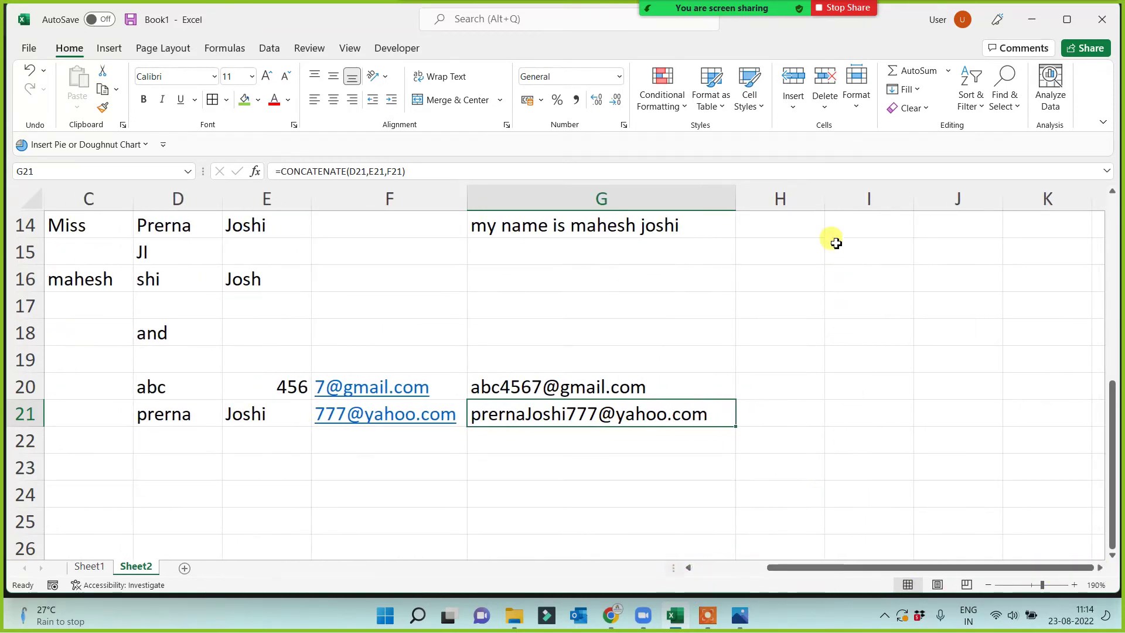
left_click_drag(823, 203, 1052, 227)
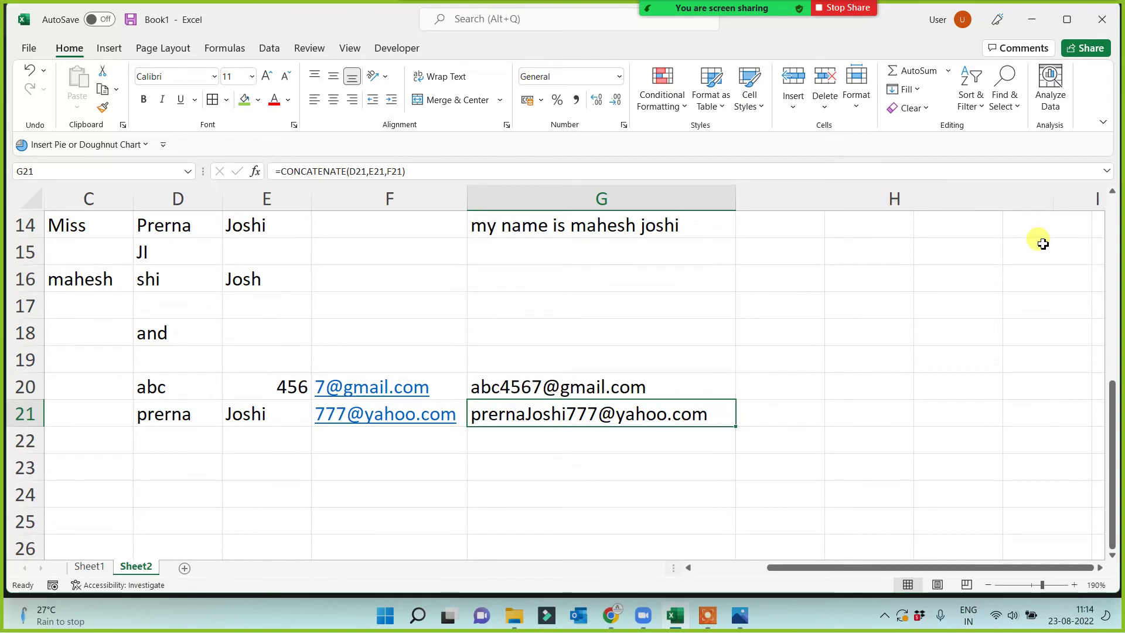
left_click(811, 385)
type("=")
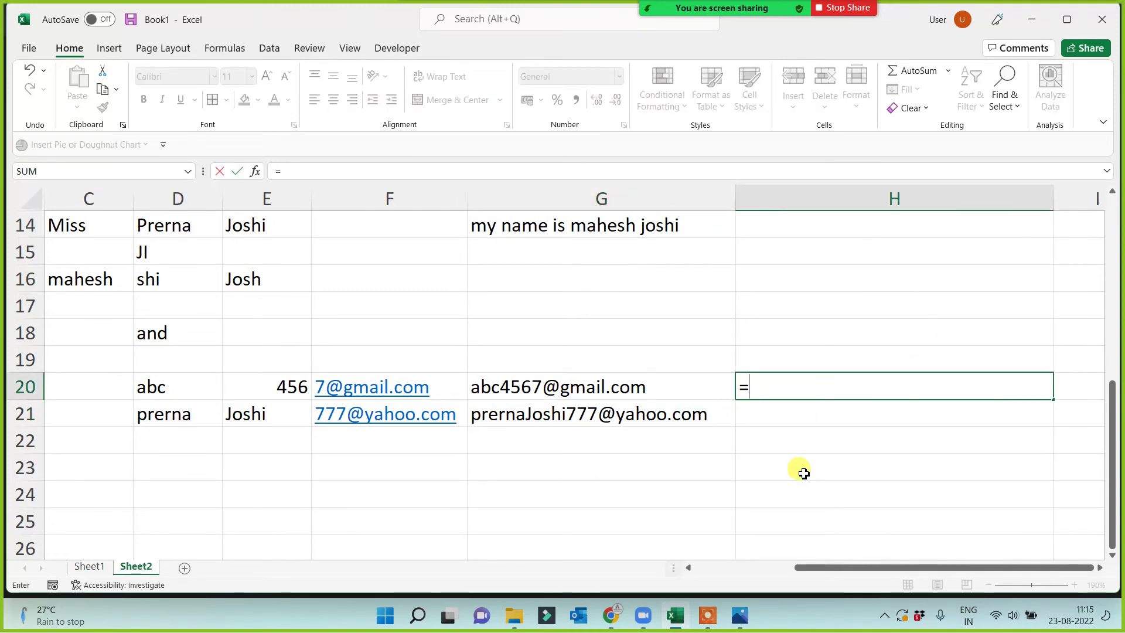
left_click(162, 383)
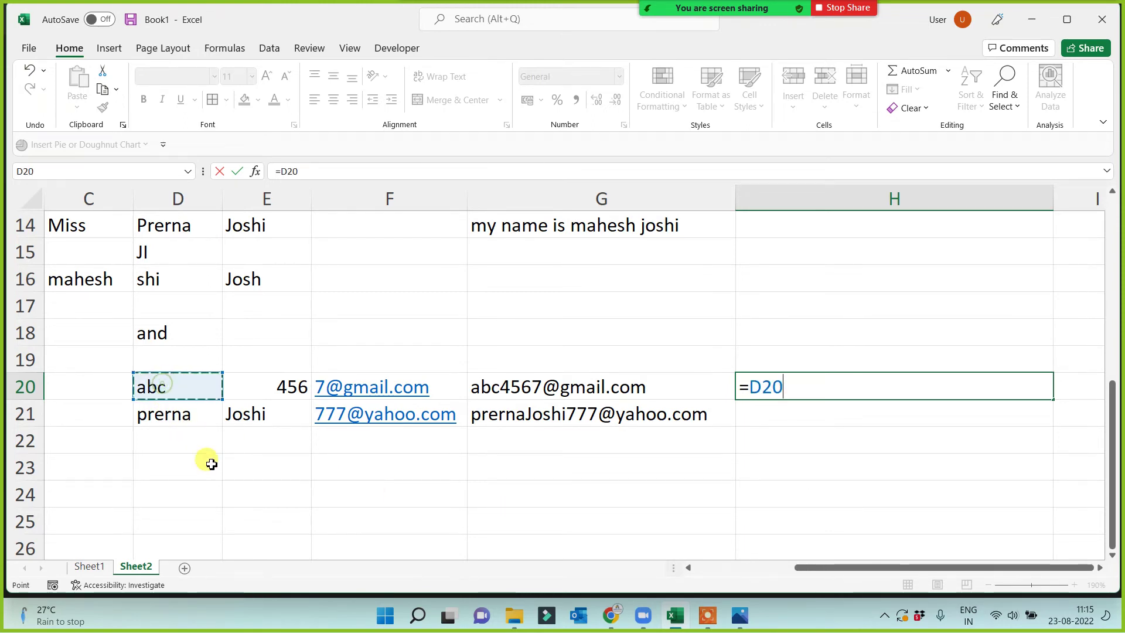
type("&")
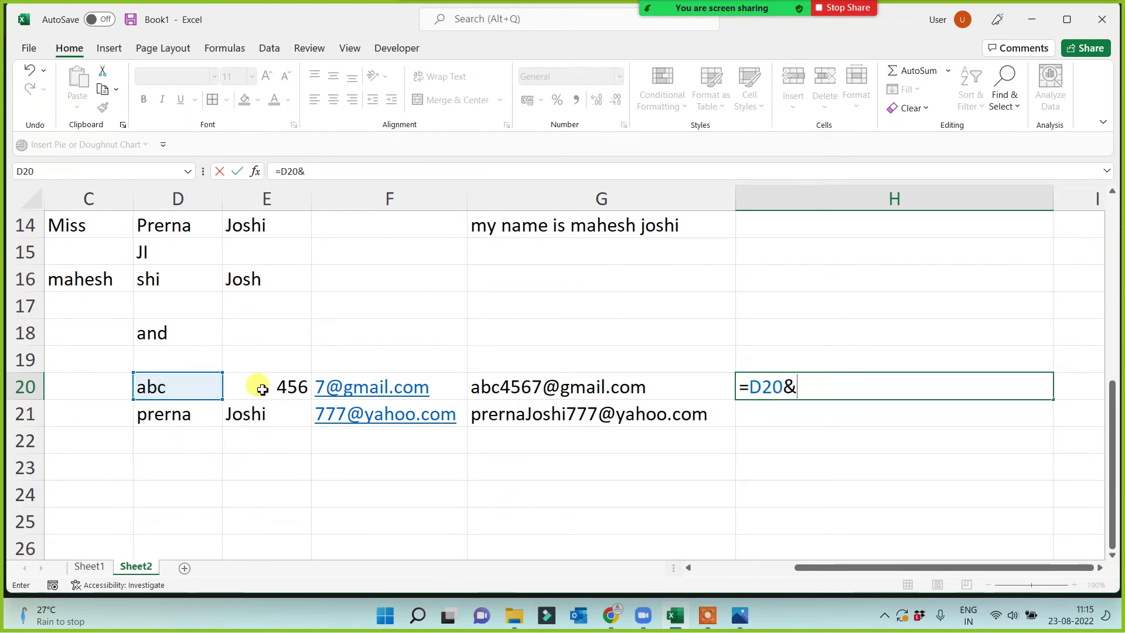
left_click(262, 388)
type("&")
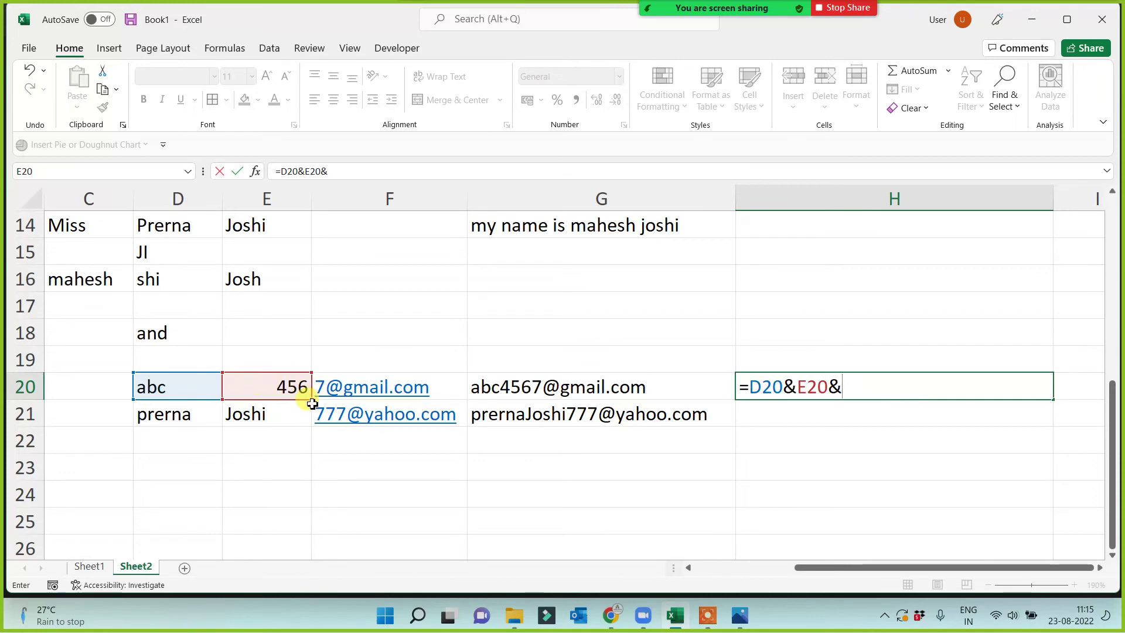
left_click(363, 383)
key("Return")
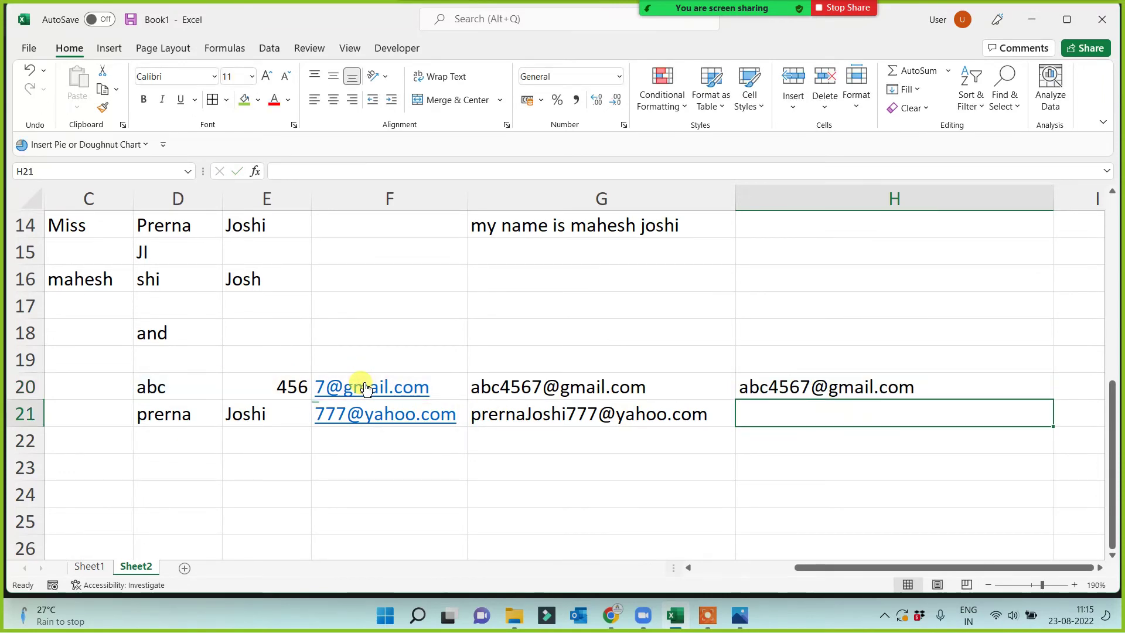
Enter =D21&E21&F21 in H21.
type("=")
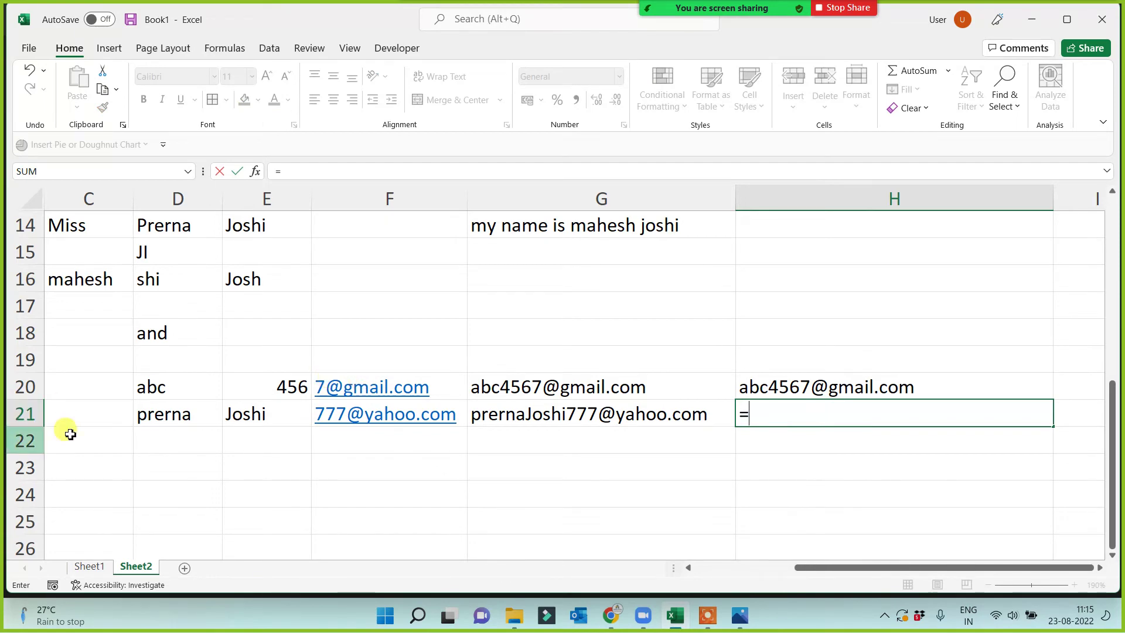
left_click(152, 413)
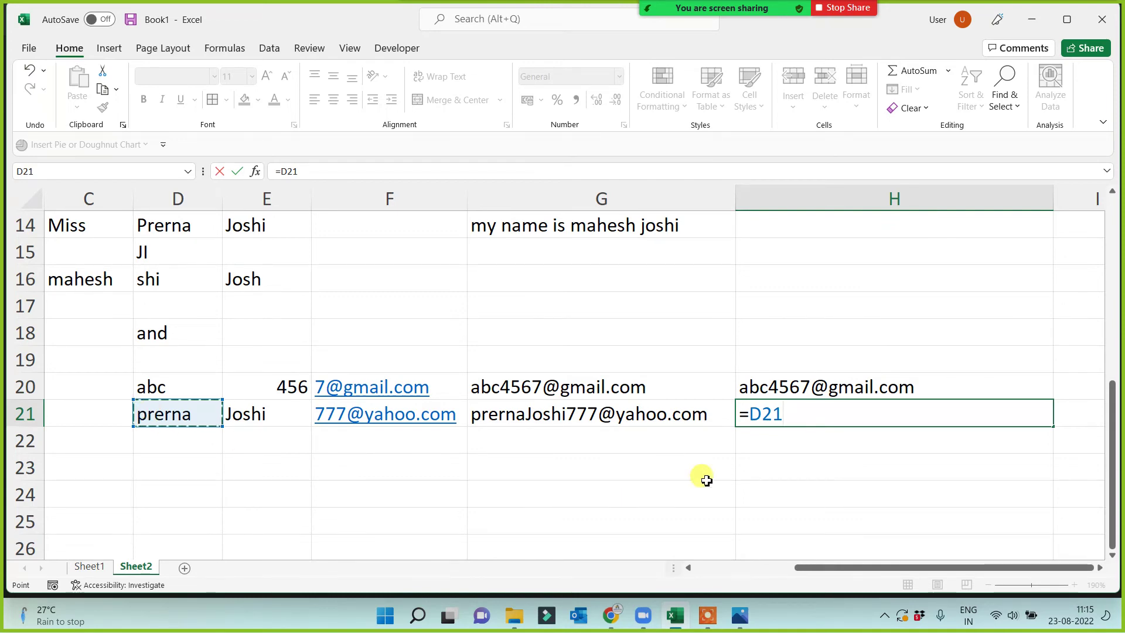
type("&")
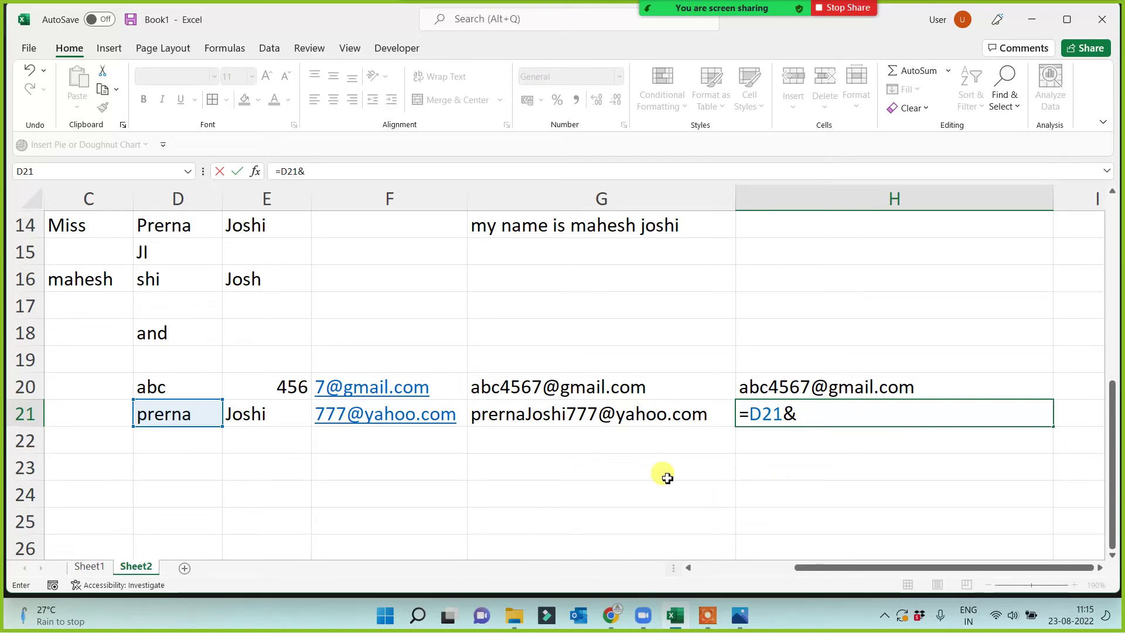
left_click(234, 414)
type("&")
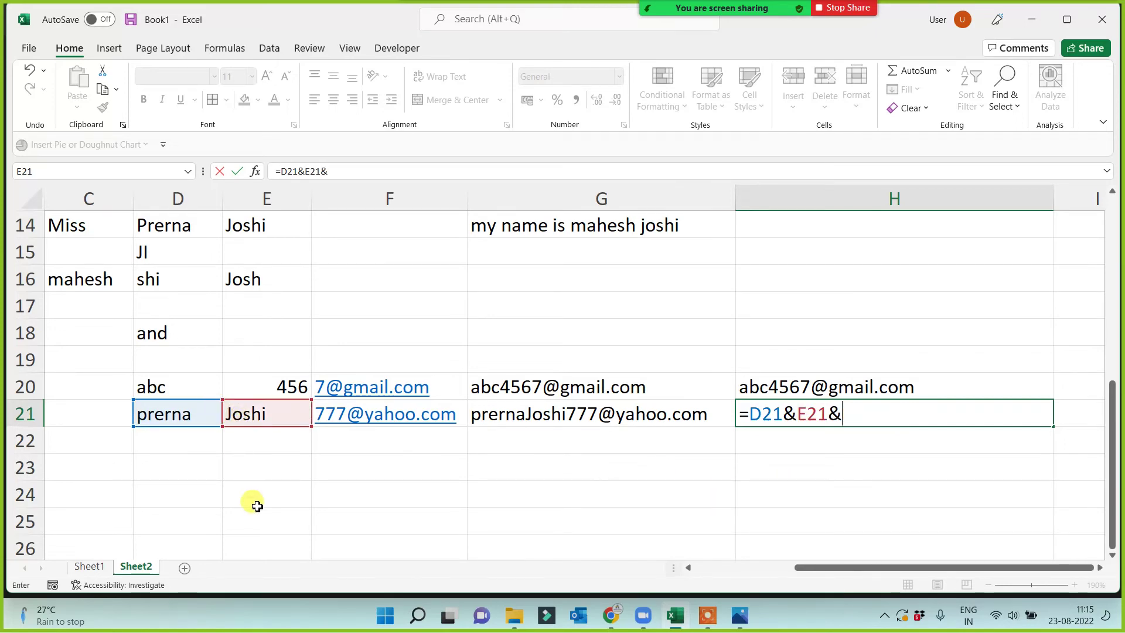
left_click(381, 418)
key("Return")
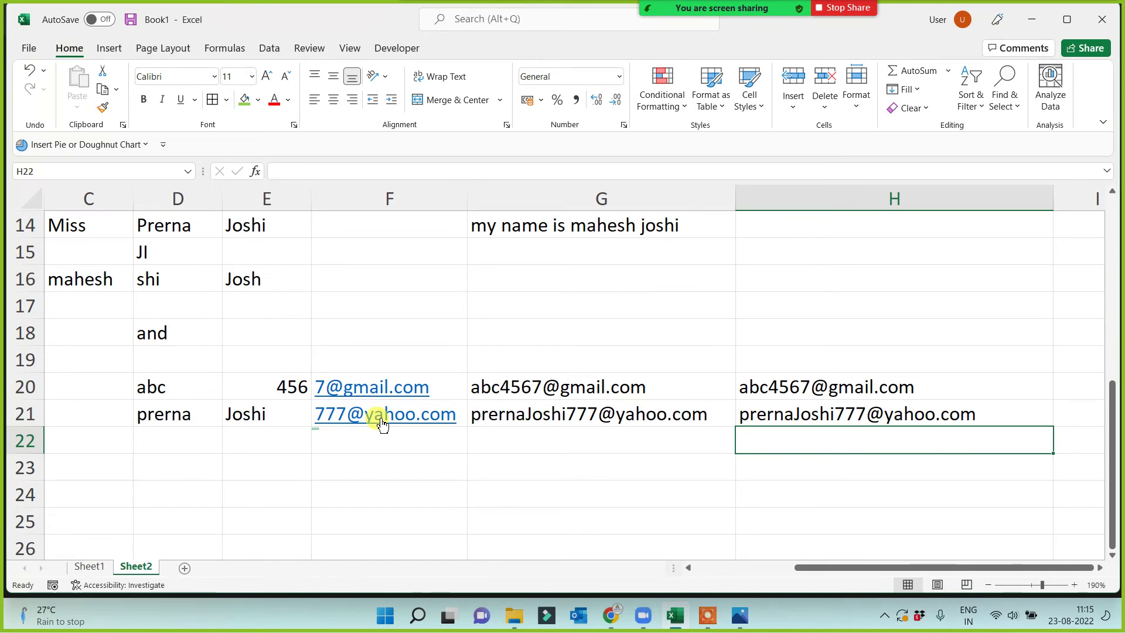
key("Left")
key("Left")
key("Left")
key("Left")
key("Left")
key("Left")
key("Left")
Add an "&" label in B20 beside Concatenate.
key("Up")
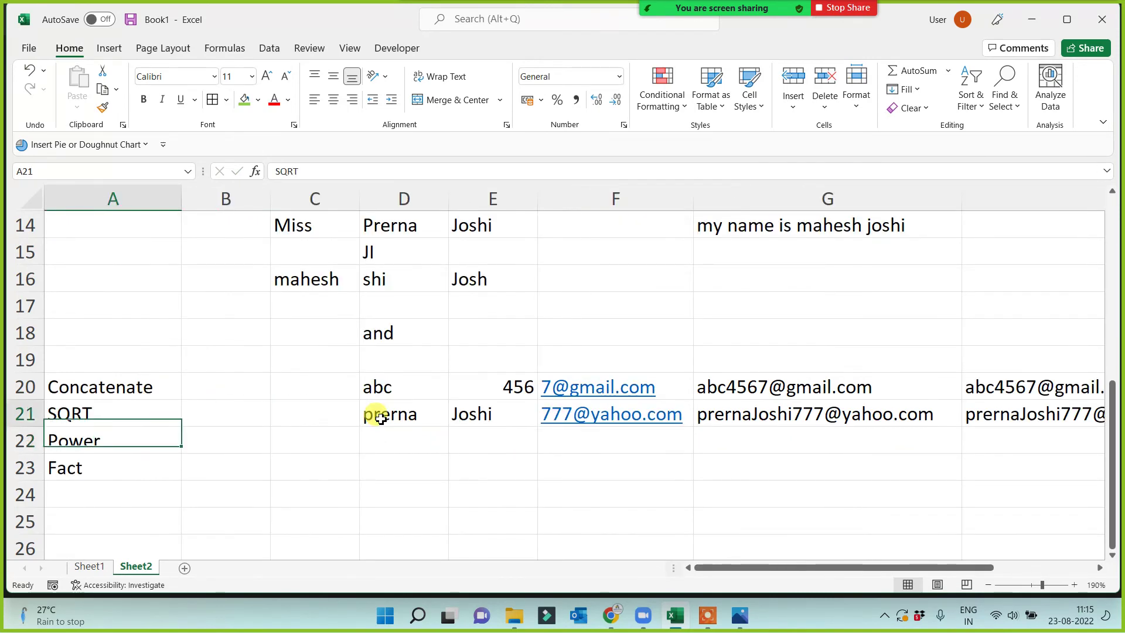
key("Up")
key("Right")
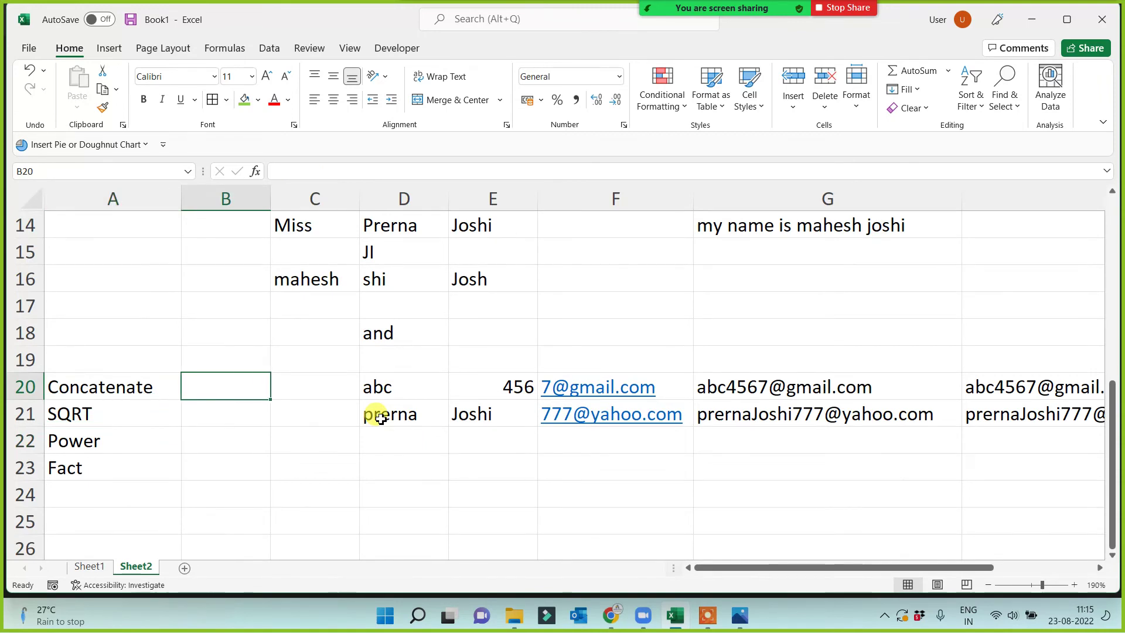
type("&")
left_click(192, 470)
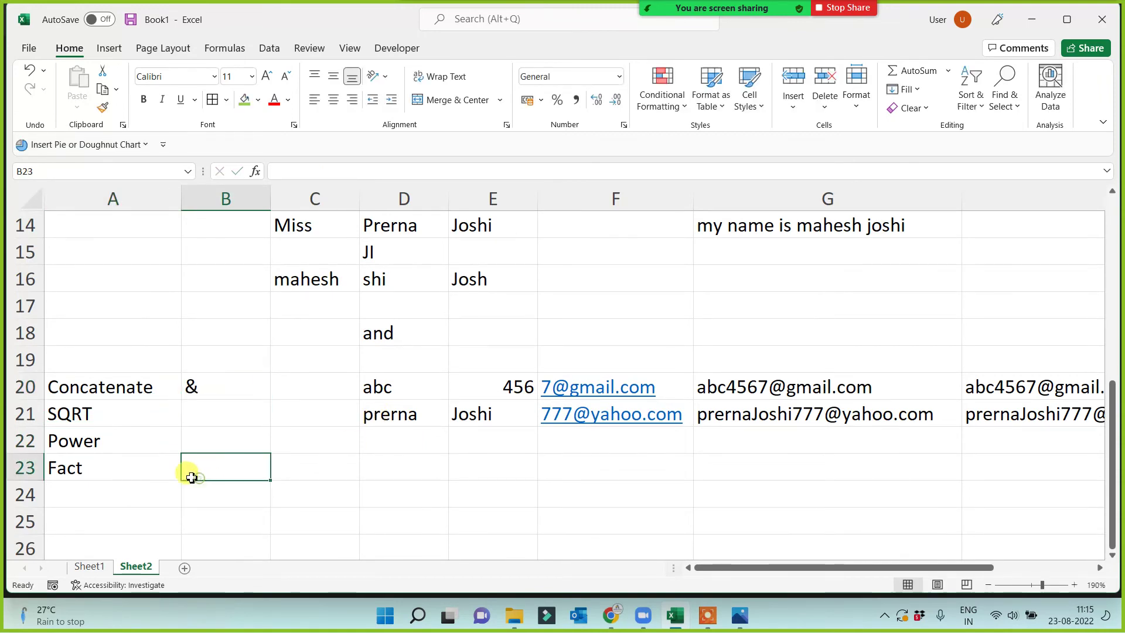
left_click(121, 400)
left_click(202, 459)
Copy the SQRT, Power and Fact labels into A25:A27.
left_click_drag(117, 416, 103, 464)
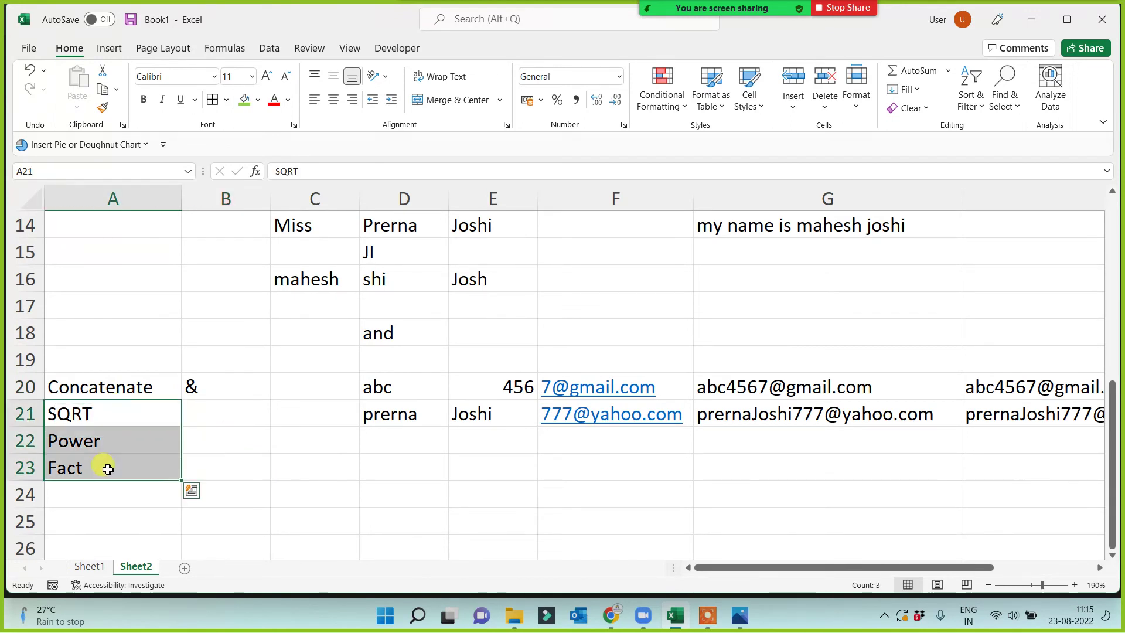
key("ctrl+c")
left_click(83, 524)
key("ctrl+v")
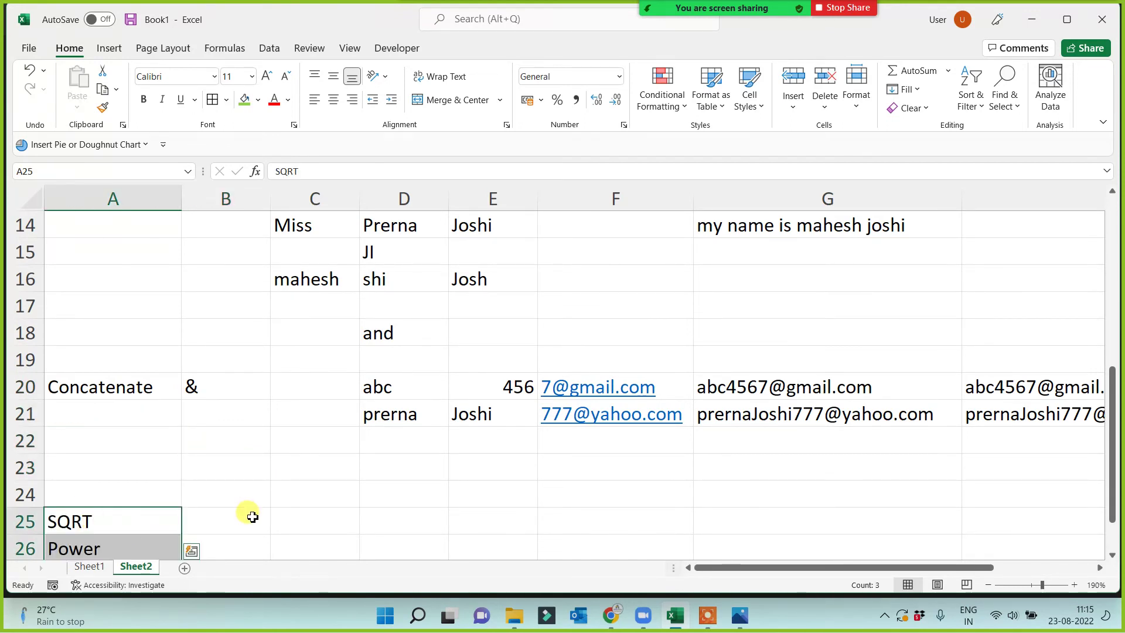
scroll(254, 502, "down", 2)
left_click(239, 360)
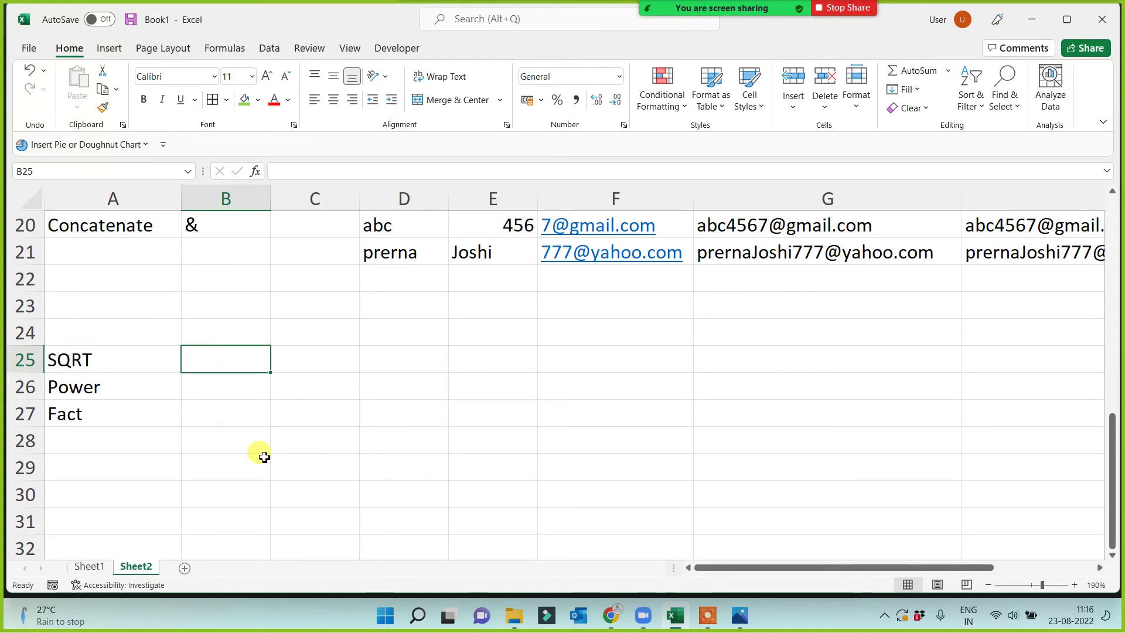
Enter =SQRT(16) in B25, then change it to the square root of 25.
type("=s")
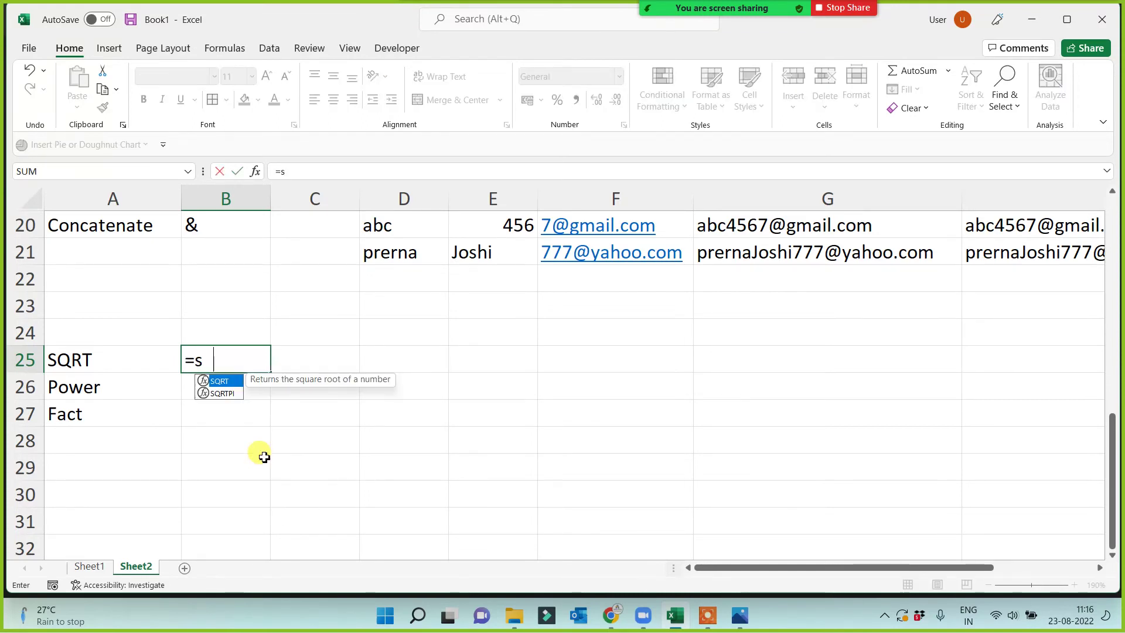
type("qrt(")
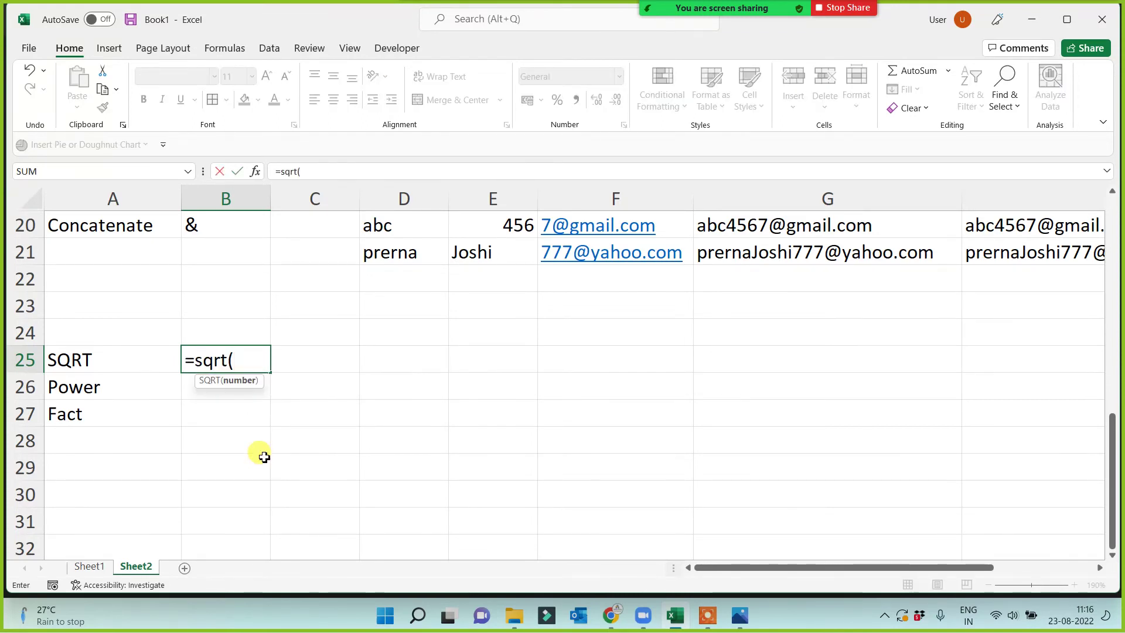
type("16)")
key("Return")
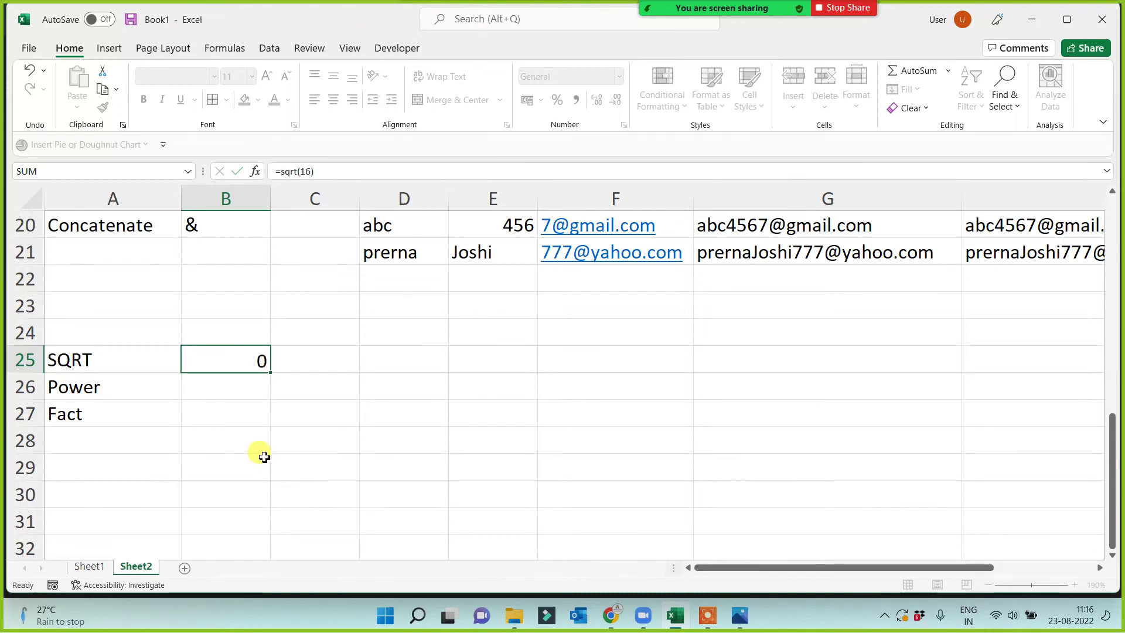
left_click(250, 358)
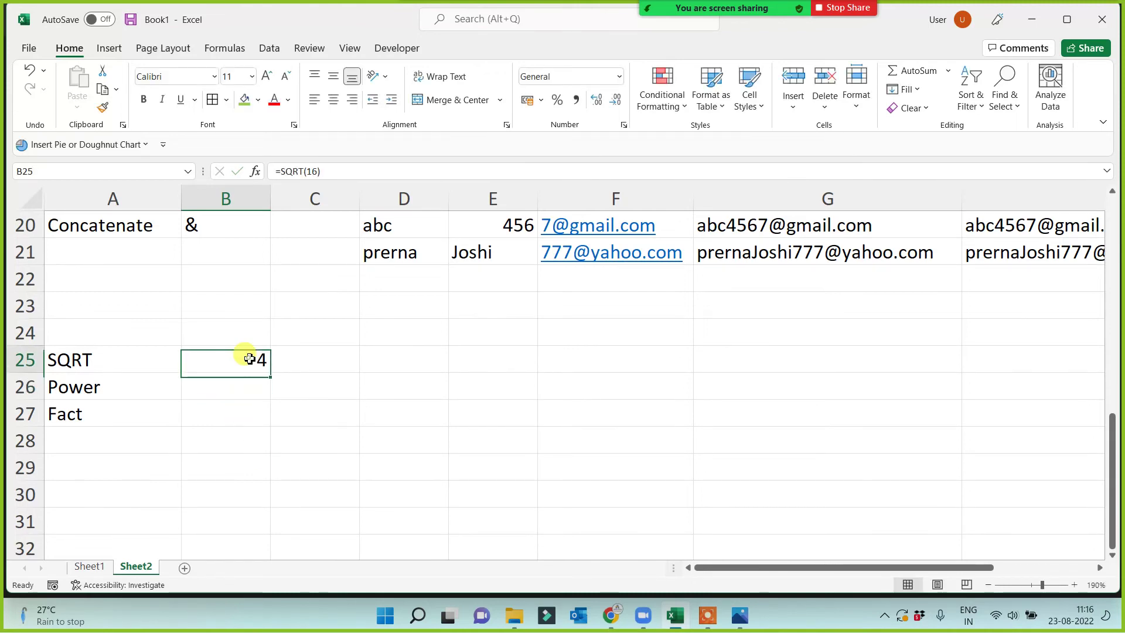
left_click(316, 171)
key("BackSpace")
key("Delete")
type("25")
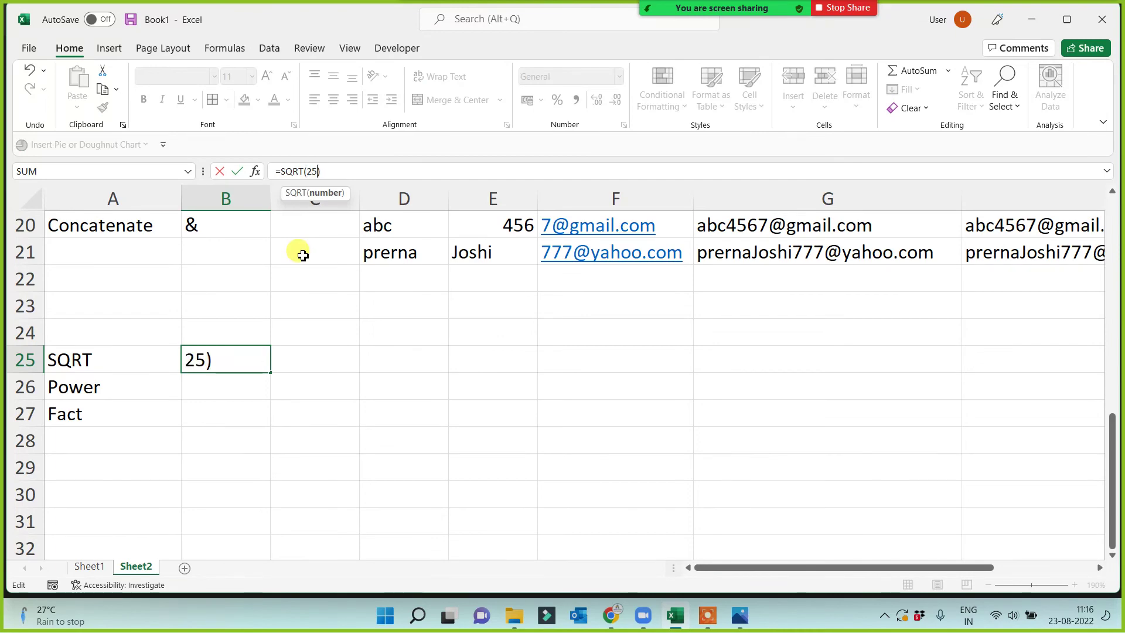
key("Return")
Change the B25 formula to SQRT(23245), returning 152.463.
left_click(237, 353)
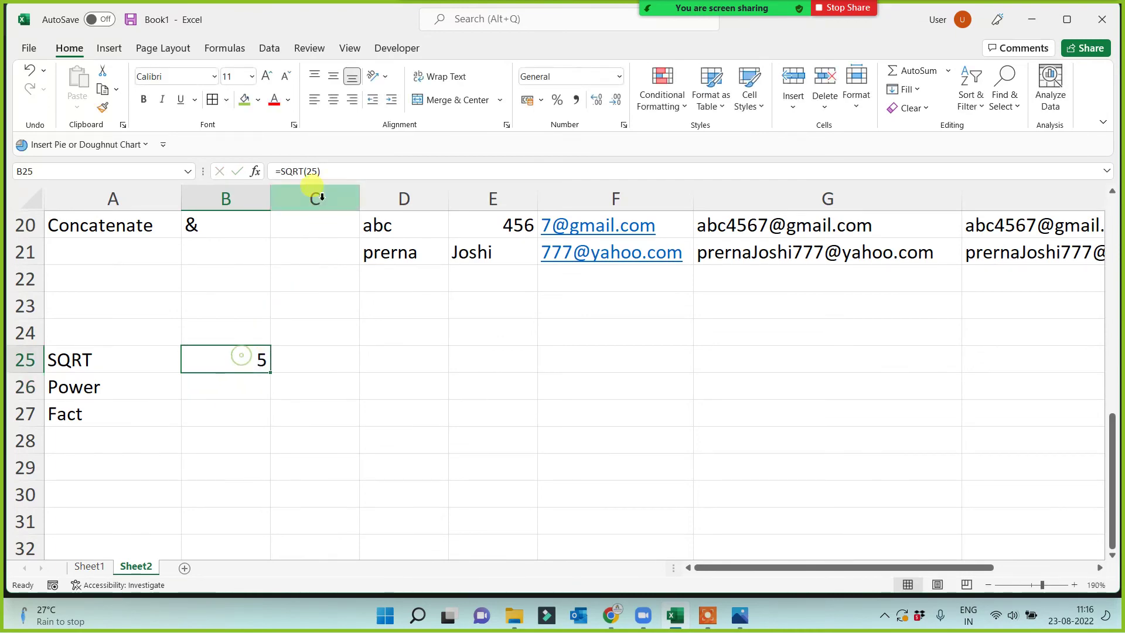
left_click(317, 171)
type("324")
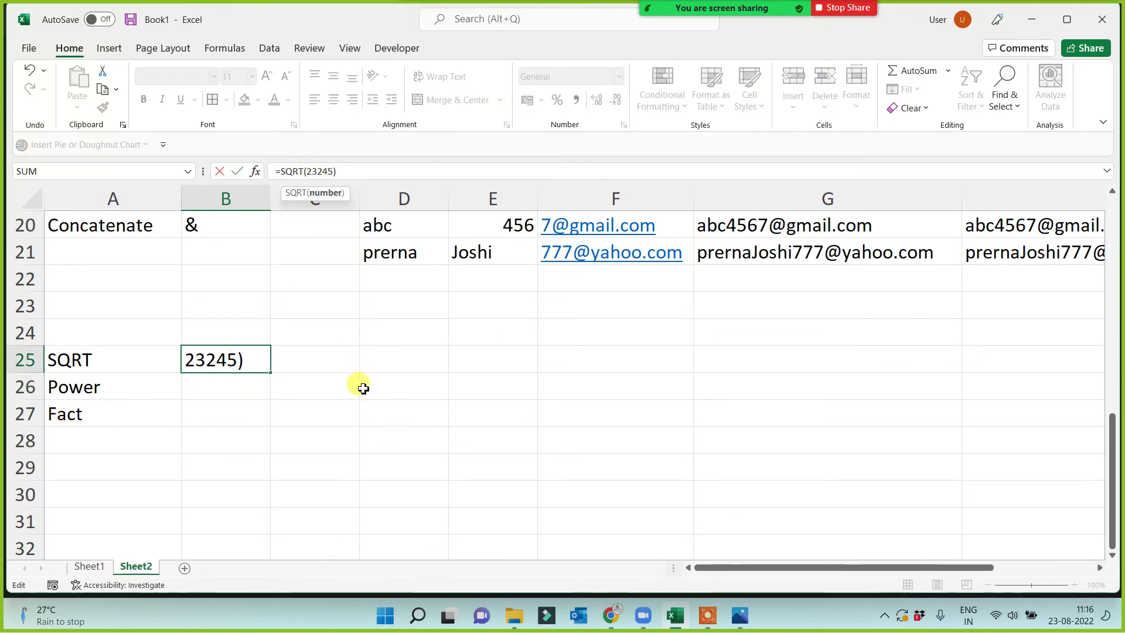
key("Return")
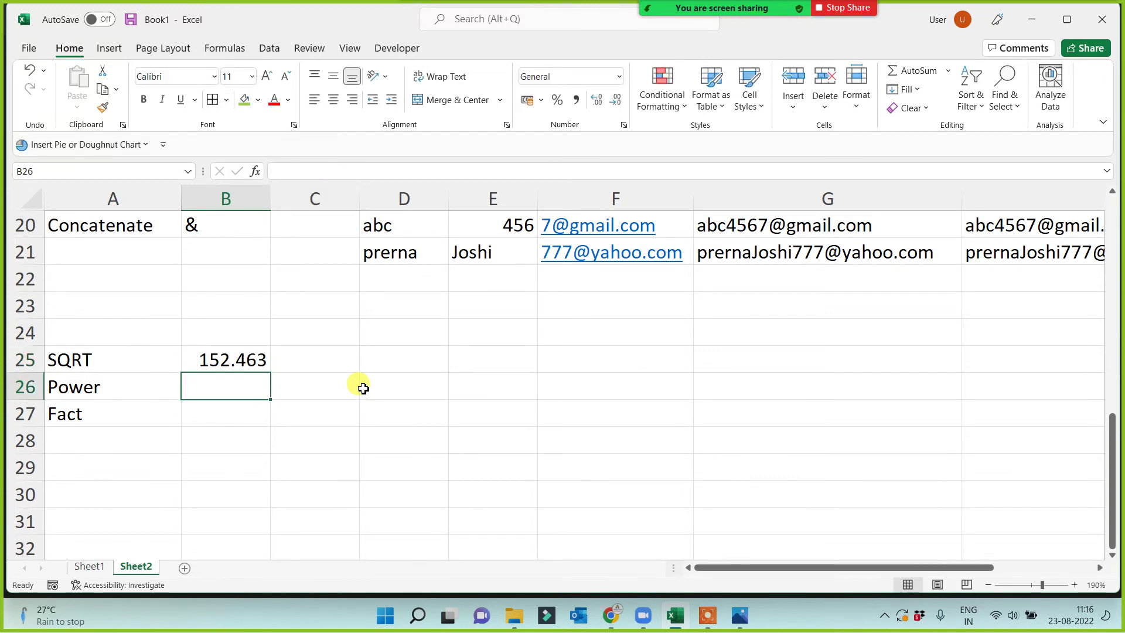
left_click(246, 363)
left_click(313, 174)
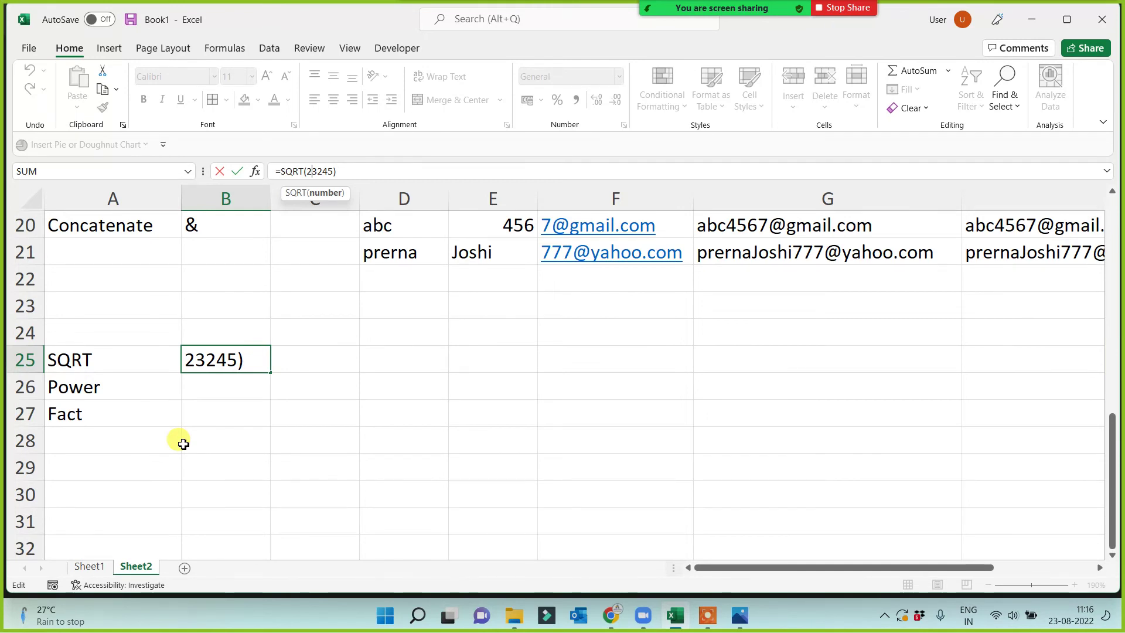
key("Return")
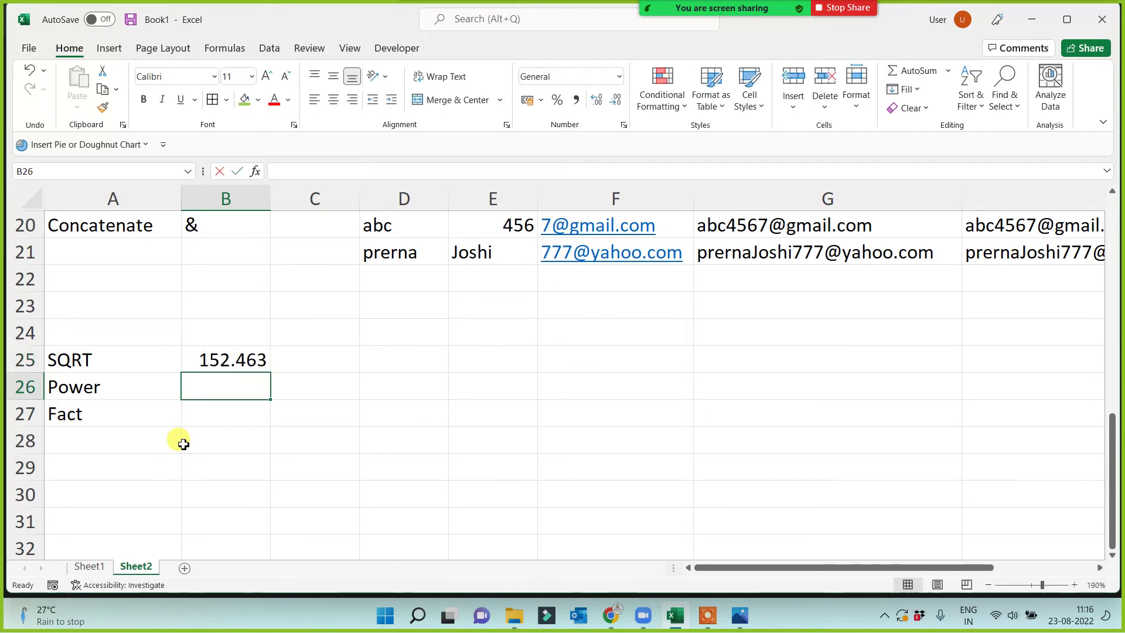
type("=power(")
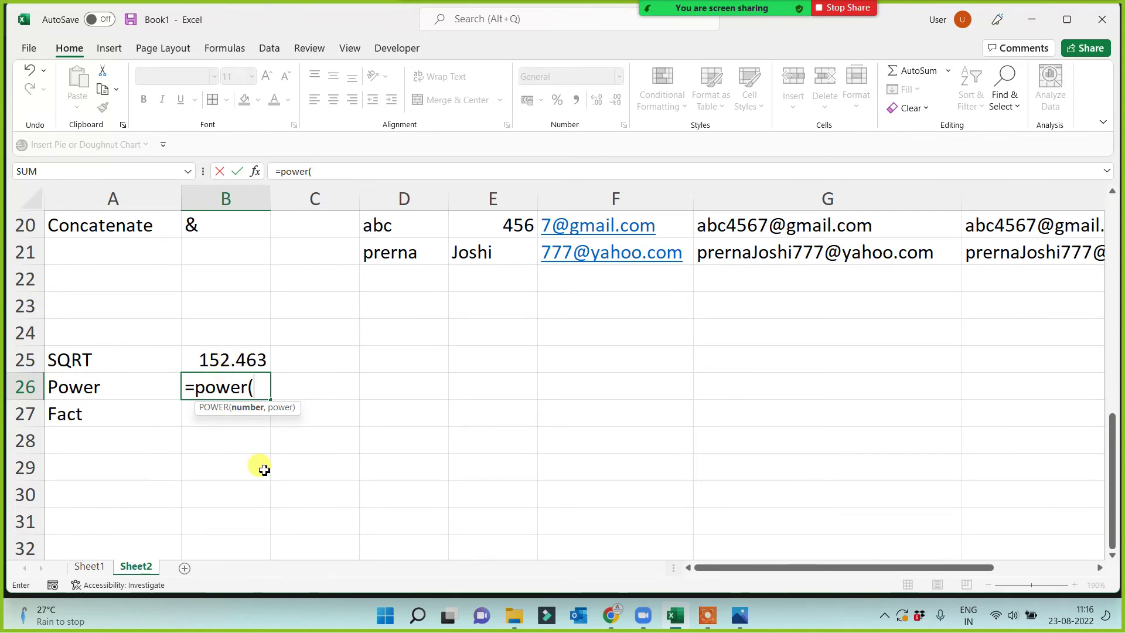
Complete =POWER(2,2) in B26, then change the exponent to 4.
type(",")
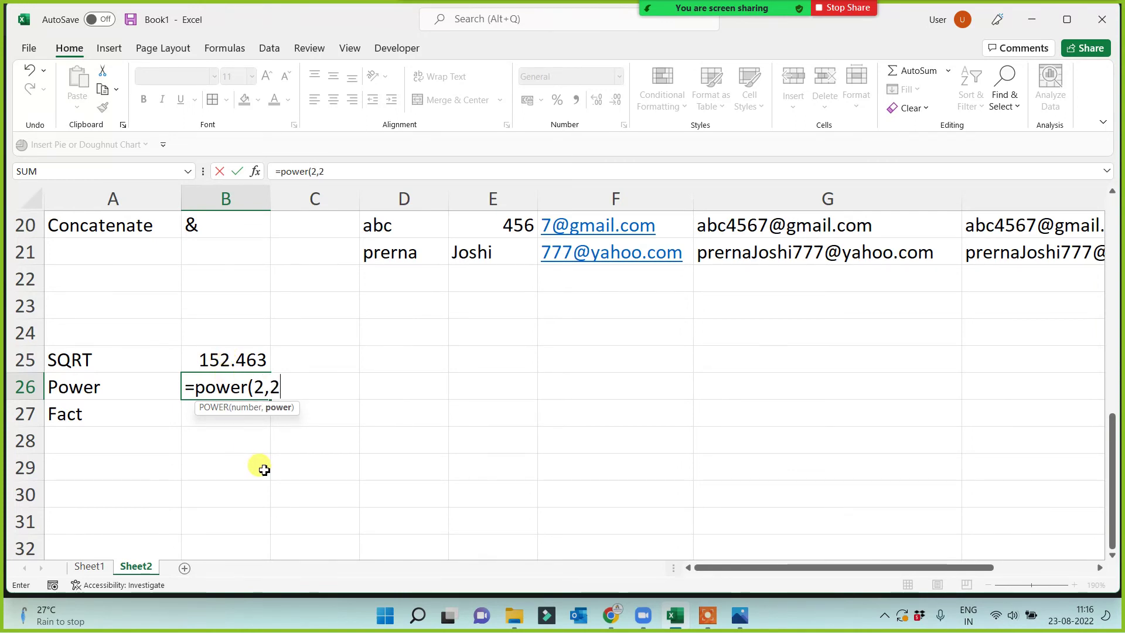
type("2)")
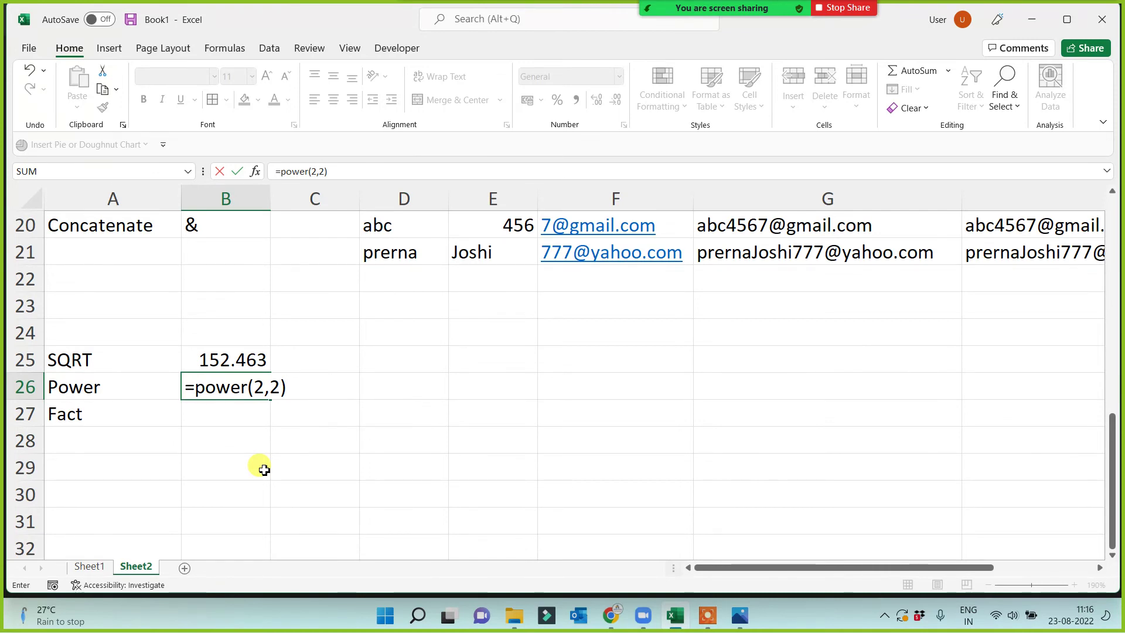
key("Return")
left_click(221, 384)
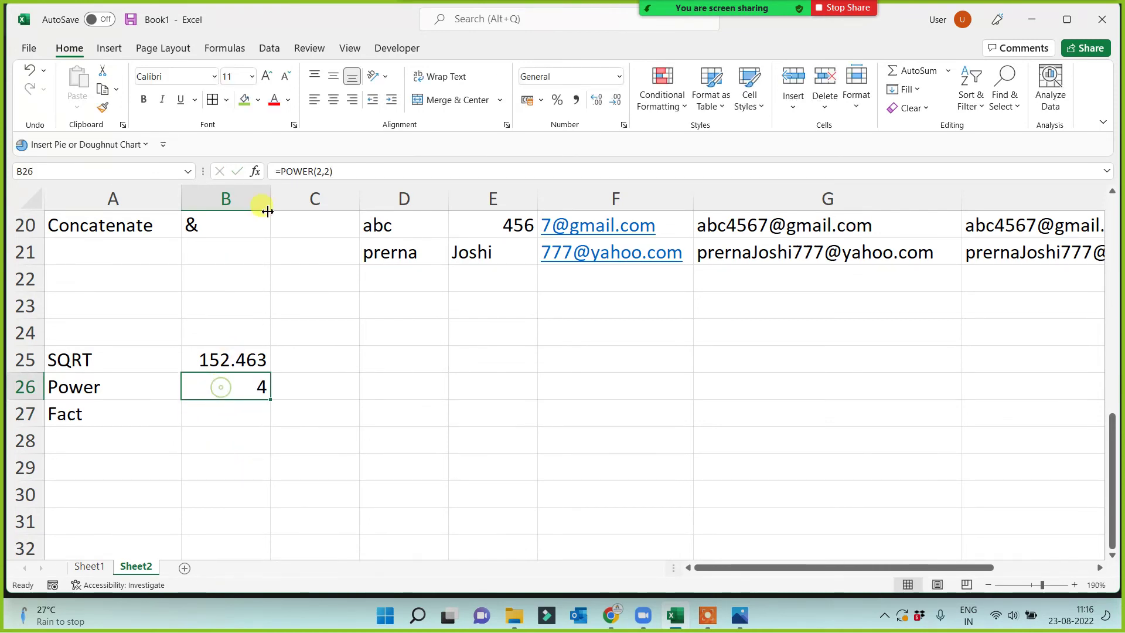
left_click(331, 169)
key("BackSpace")
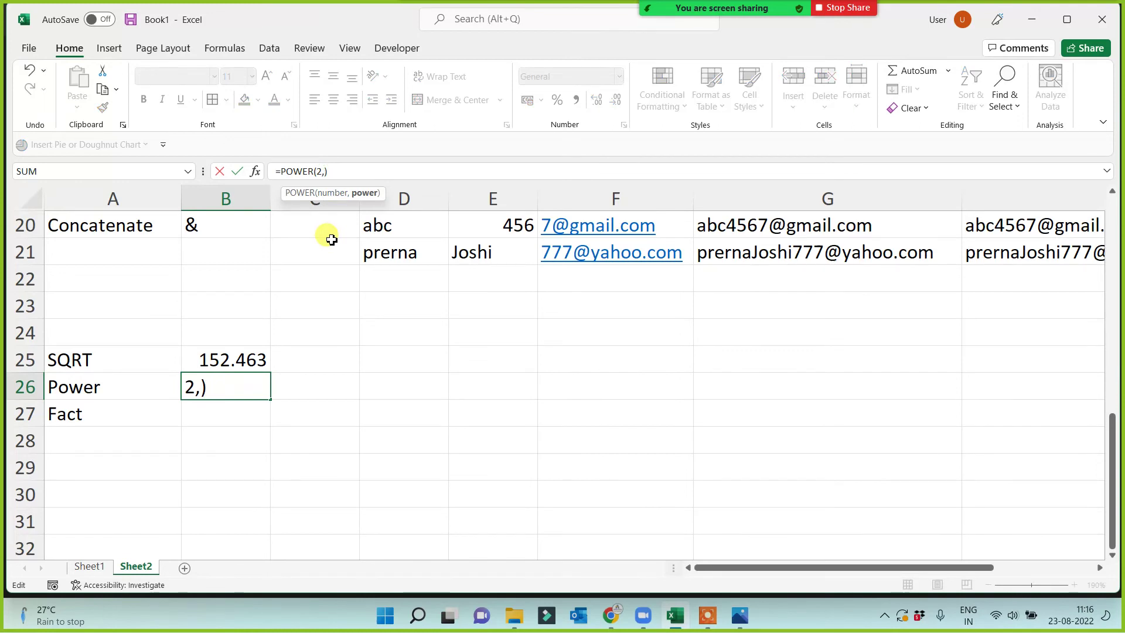
type("4")
key("Return")
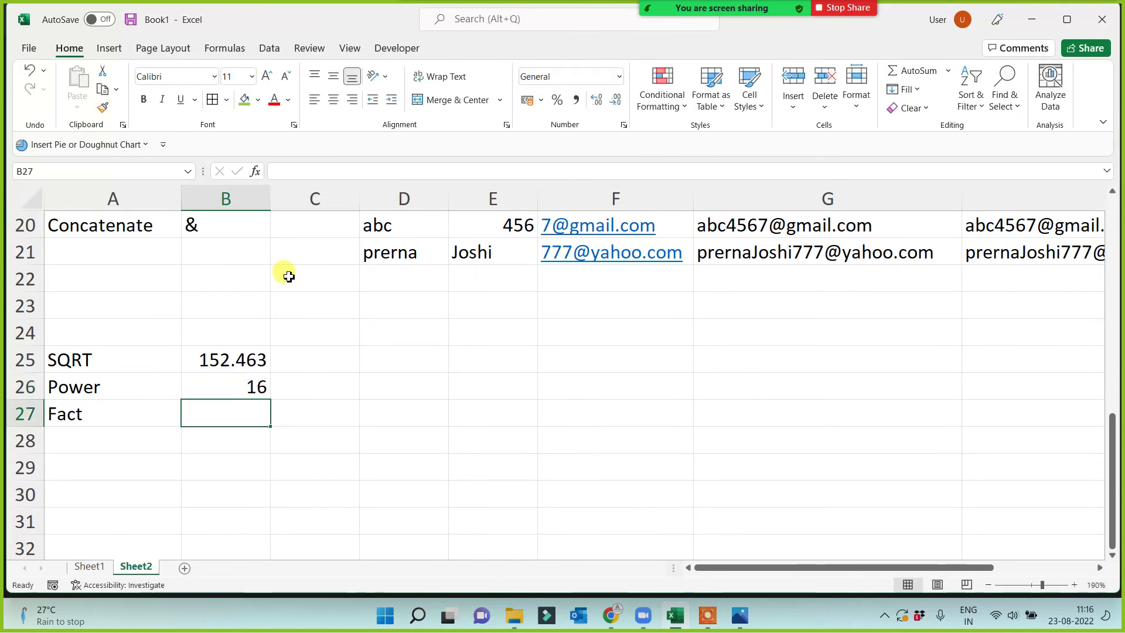
Change the B26 exponent to 20, giving 1048576.
left_click(224, 382)
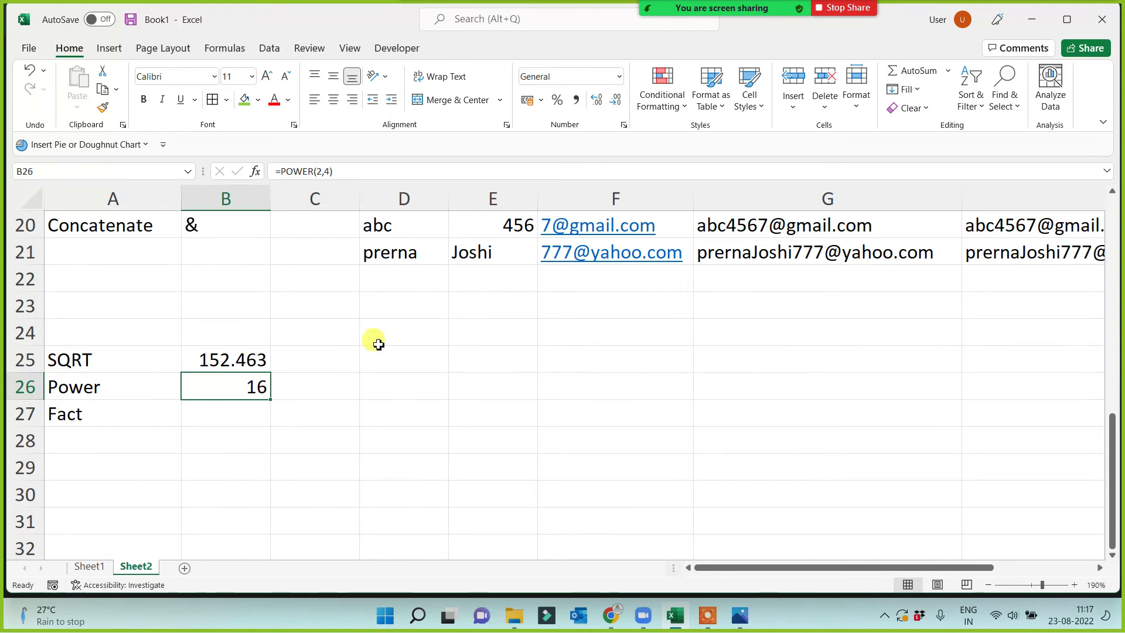
left_click(329, 172)
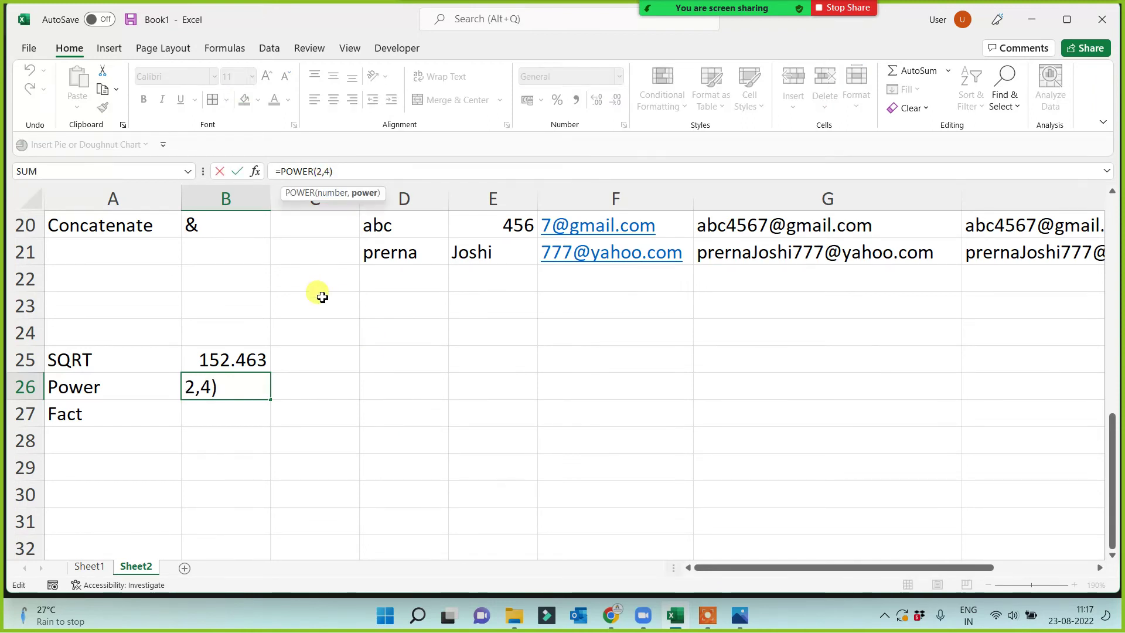
key("BackSpace")
type("20")
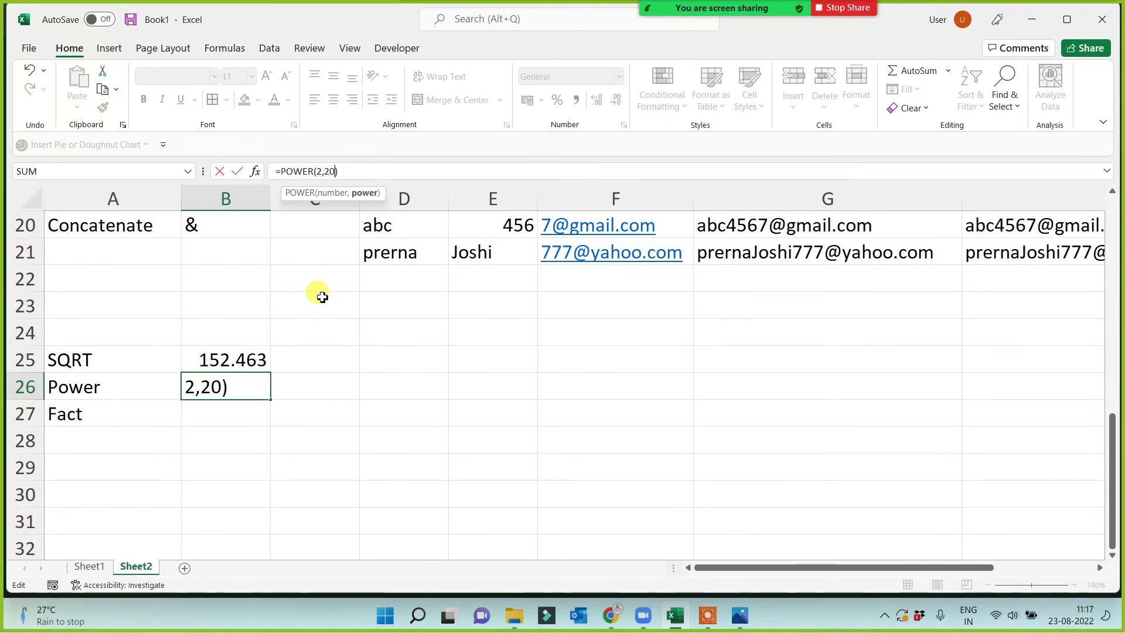
key("Return")
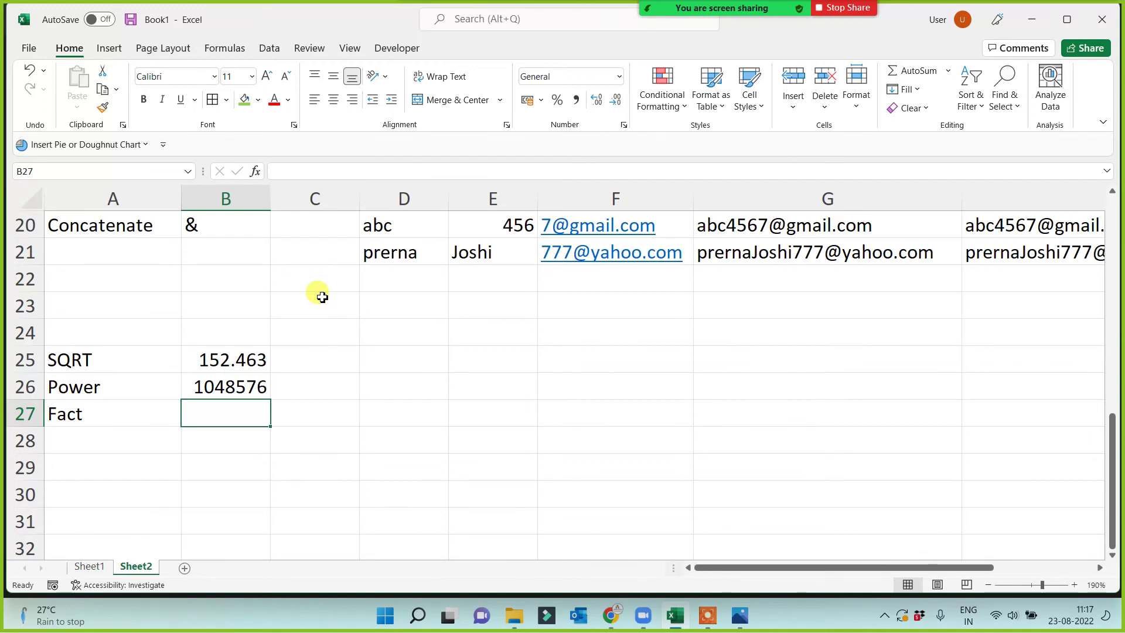
left_click(244, 387)
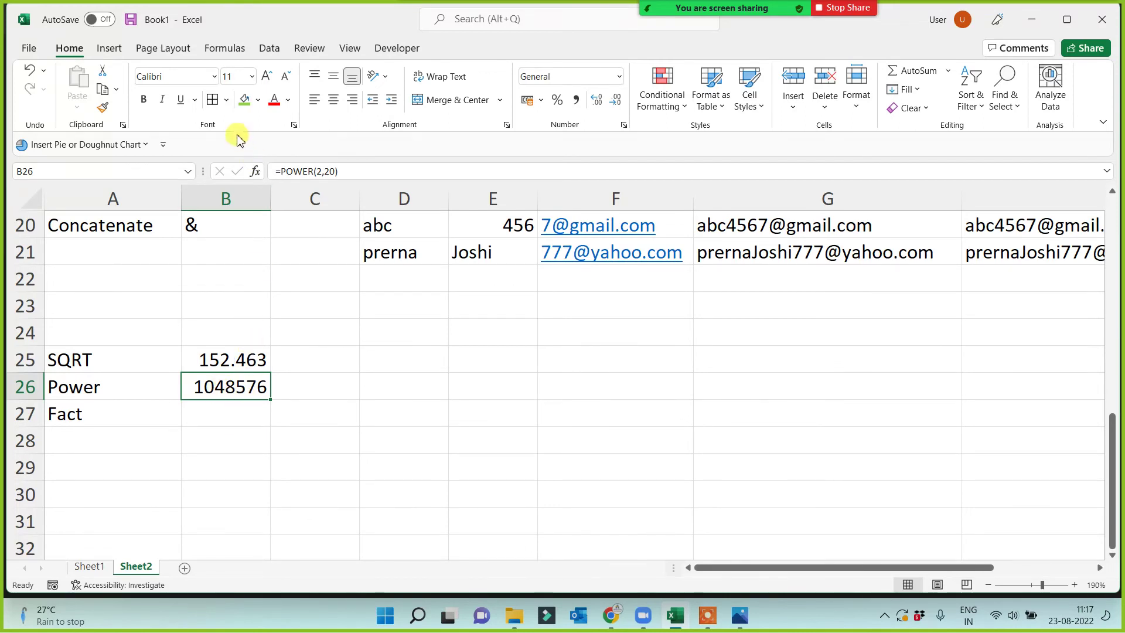
Shade the 1048576 result green and add a 'Total No of Rows' note in D26.
left_click(244, 99)
left_click(399, 385)
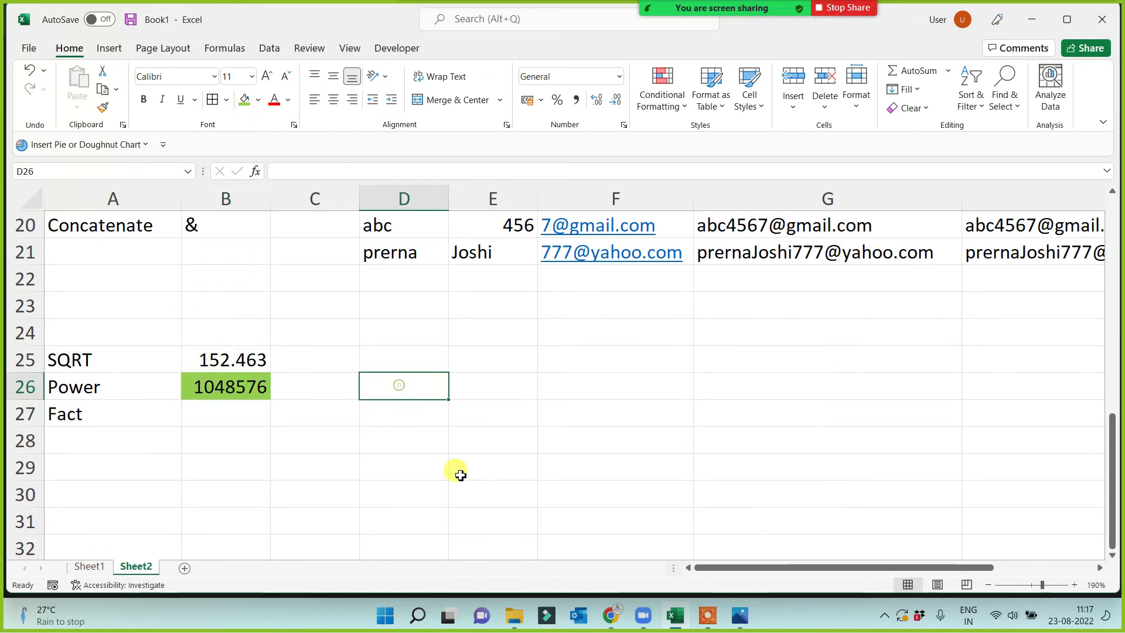
type("T")
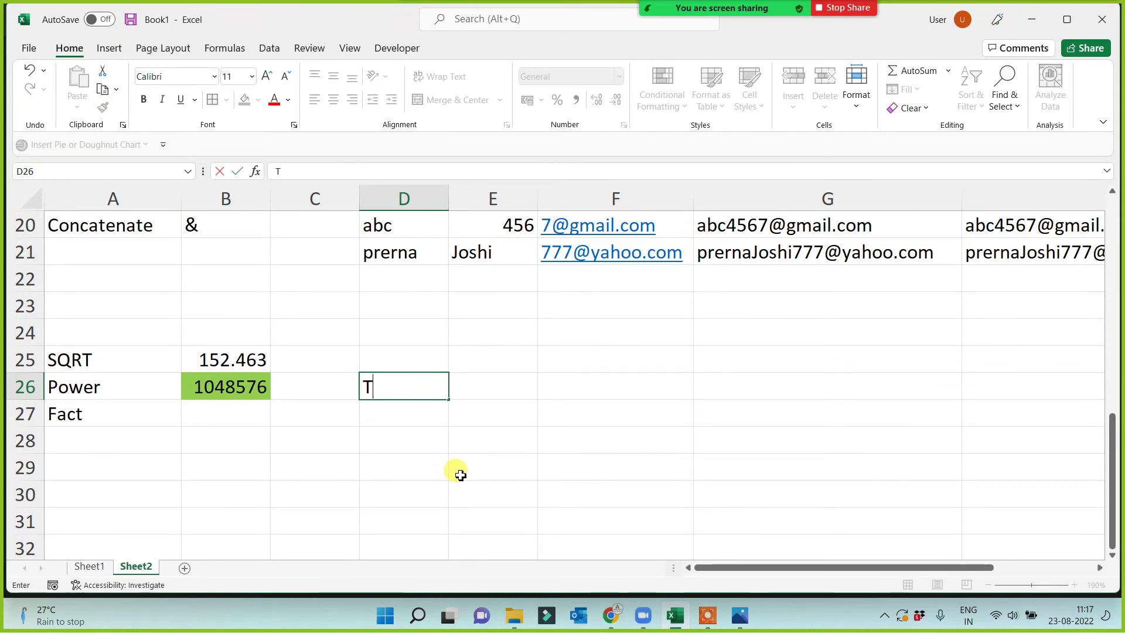
type("otal No of Rows")
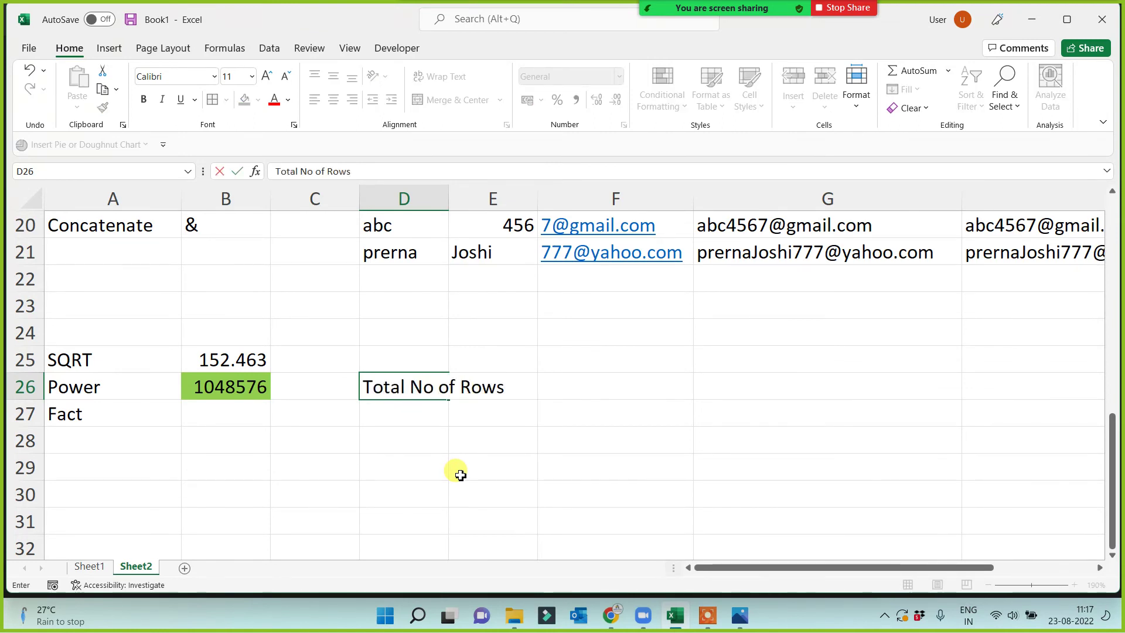
left_click(461, 475)
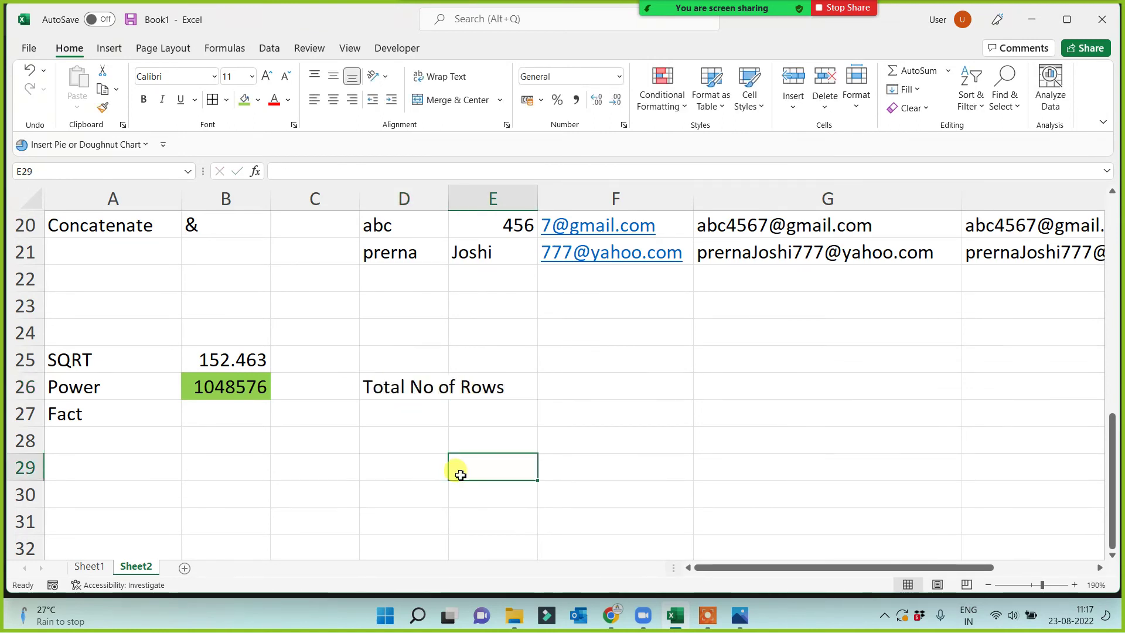
Jump to the sheet's last row, 1048576, and back to the Fact label.
left_click(171, 483)
left_click(223, 445)
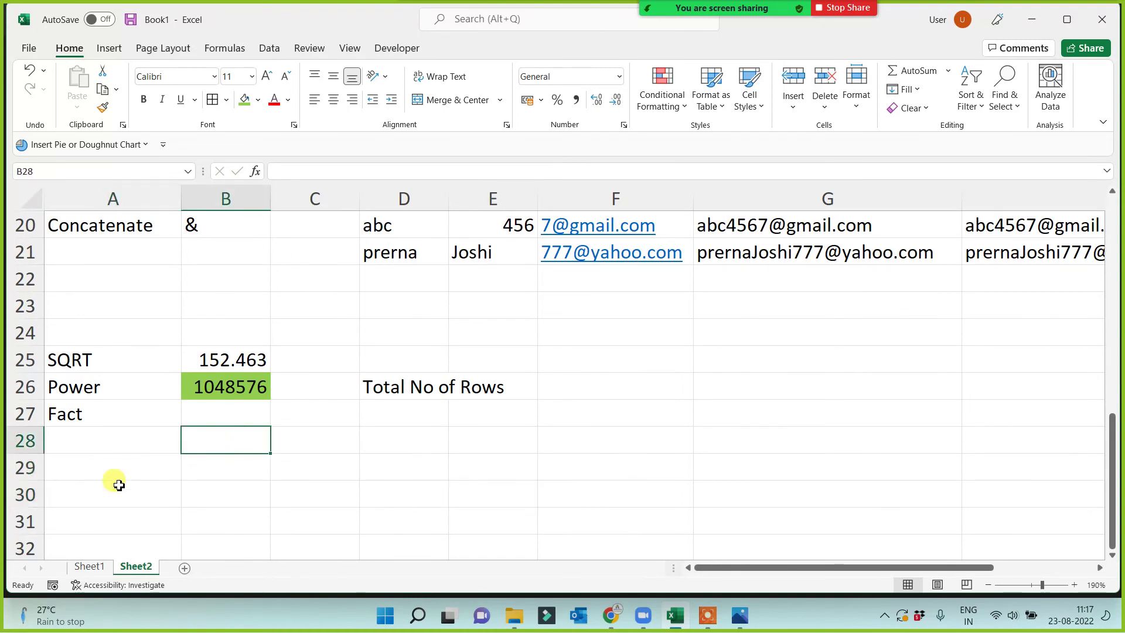
left_click(100, 486)
key("ctrl+Down")
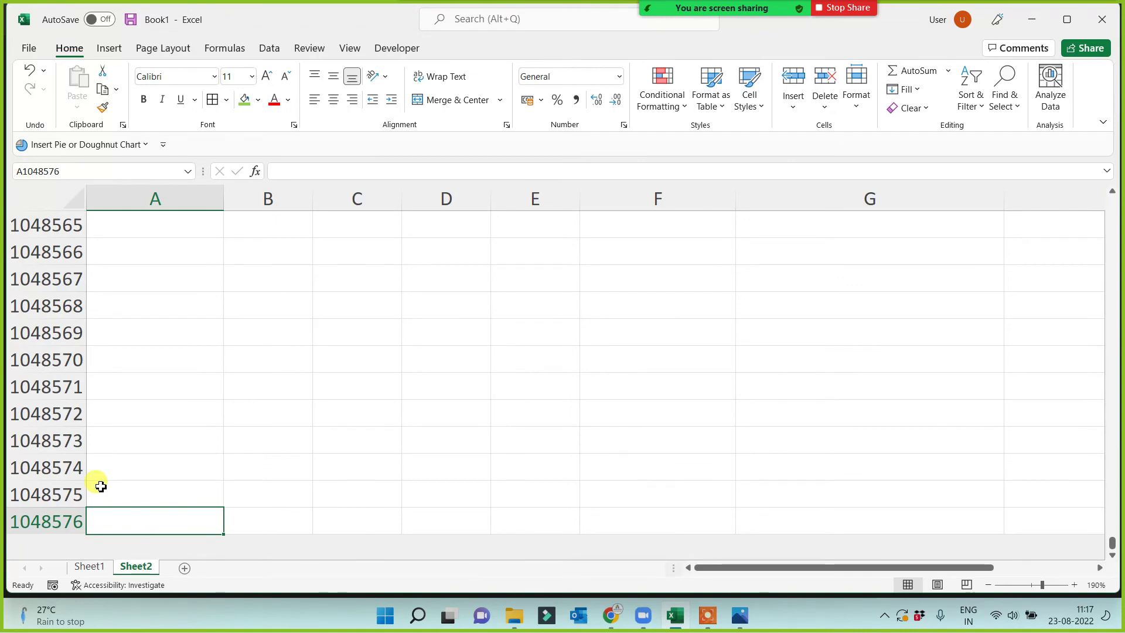
key("ctrl+Up")
scroll(101, 486, "up", 2)
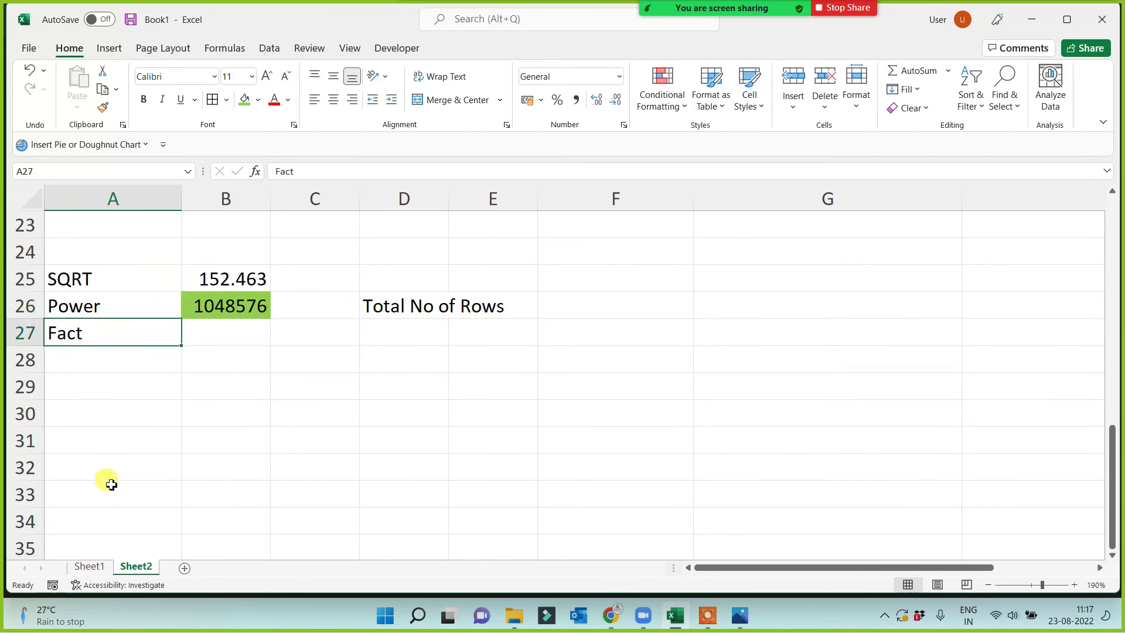
left_click(375, 434)
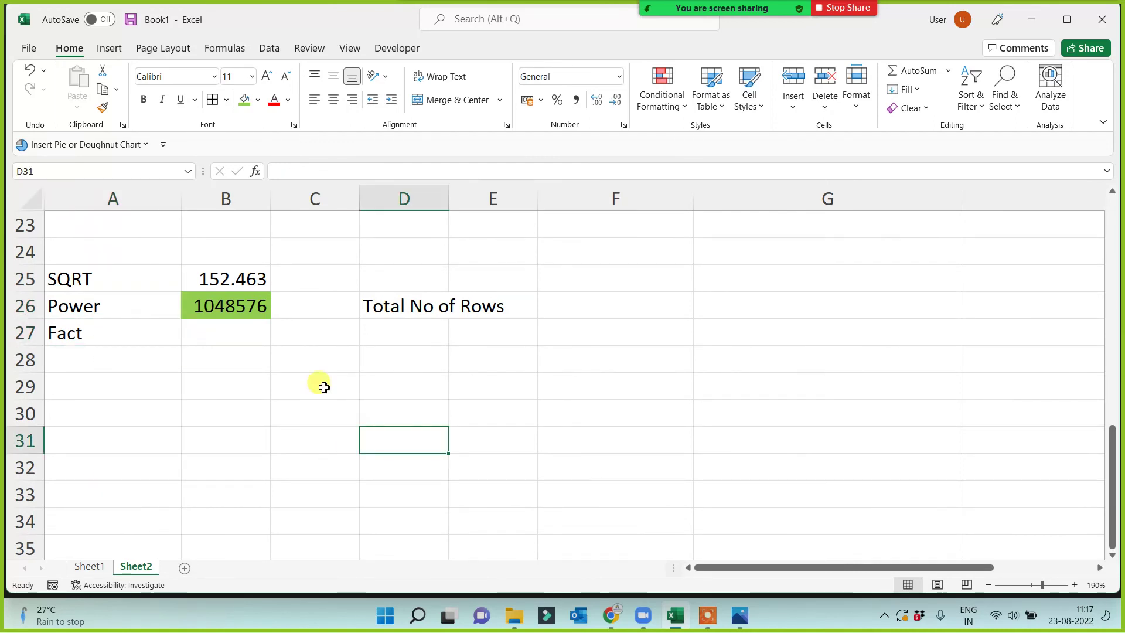
Widen column C beside the POWER(2,20) result.
left_click(225, 299)
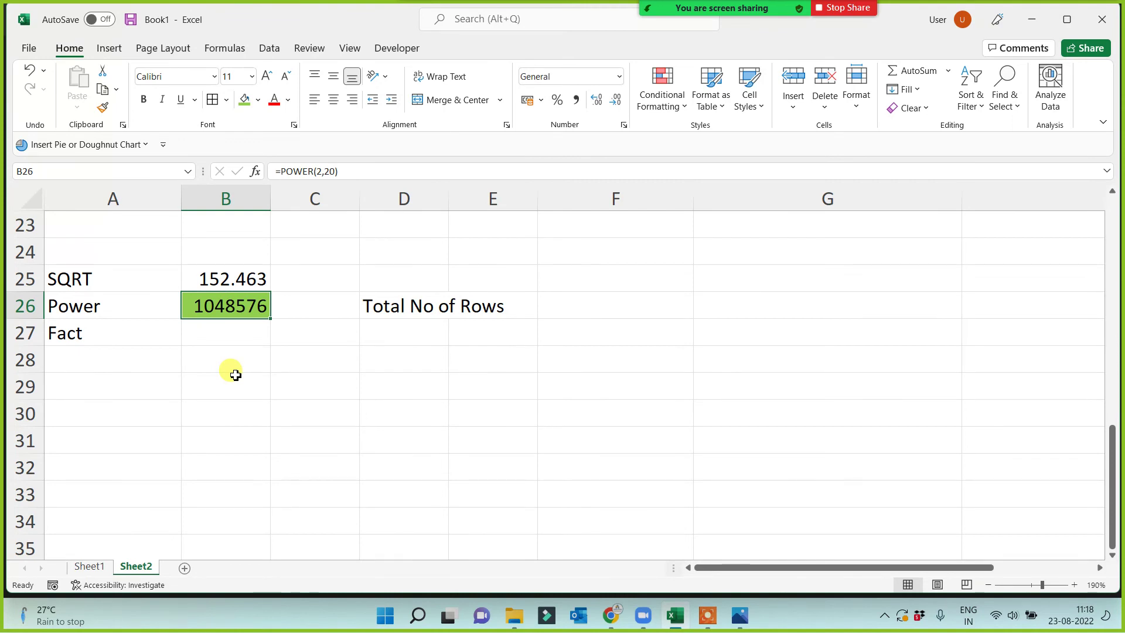
left_click(241, 337)
left_click(310, 303)
left_click_drag(359, 199, 378, 199)
Enter the label 'Total No of Columns' in D27, below 'Total No of Rows'.
left_click(397, 334)
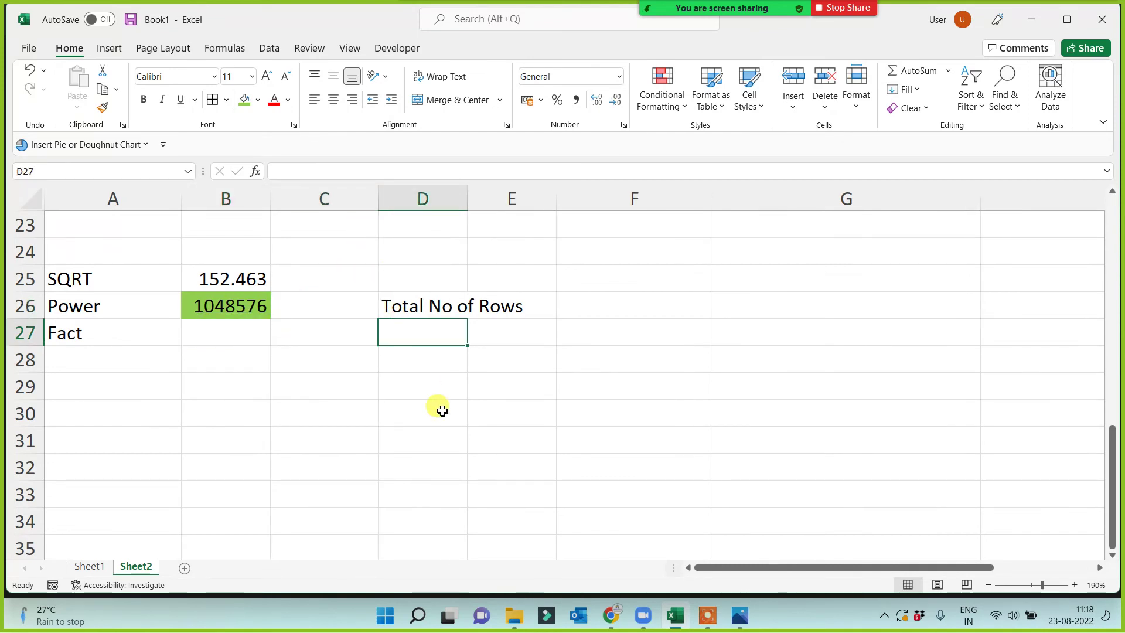
type("Total No")
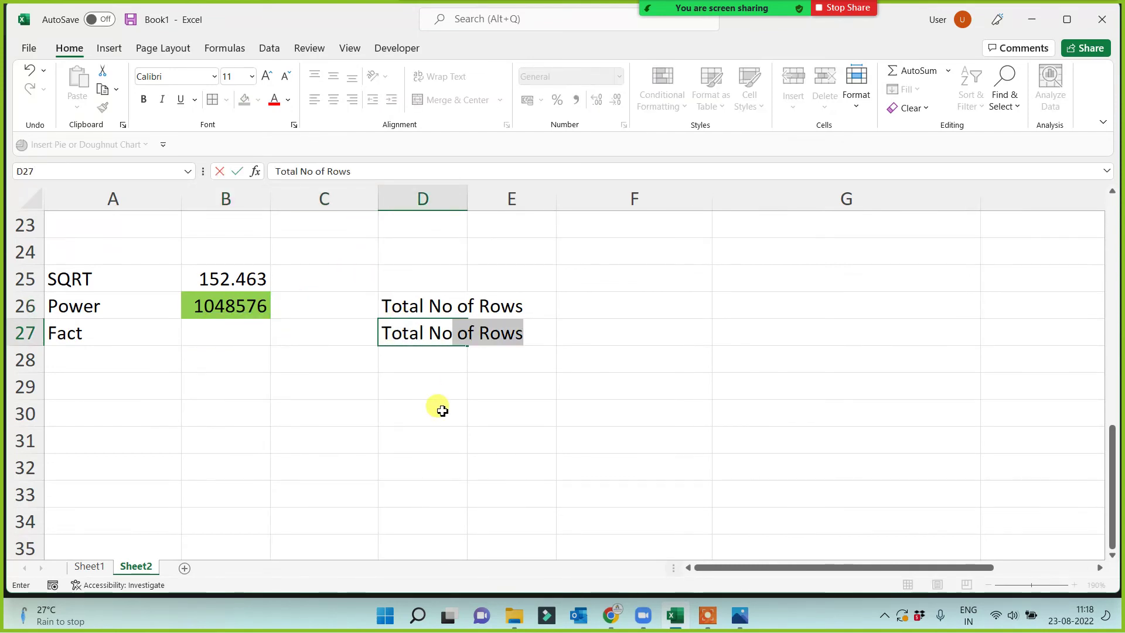
type(" of Columns")
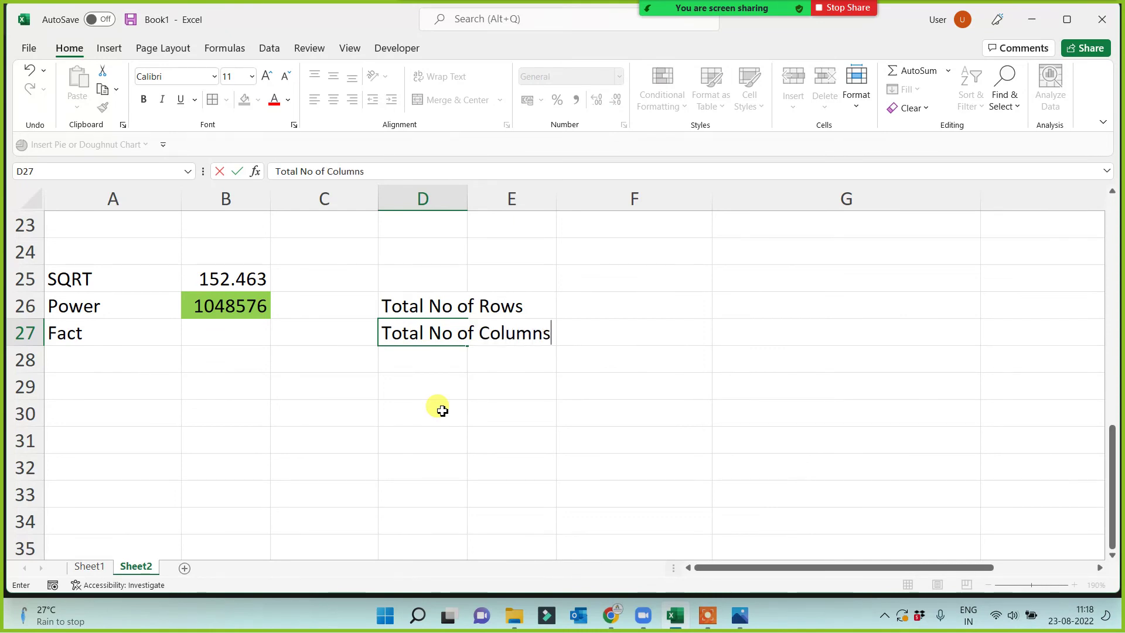
left_click(442, 410)
left_click(339, 304)
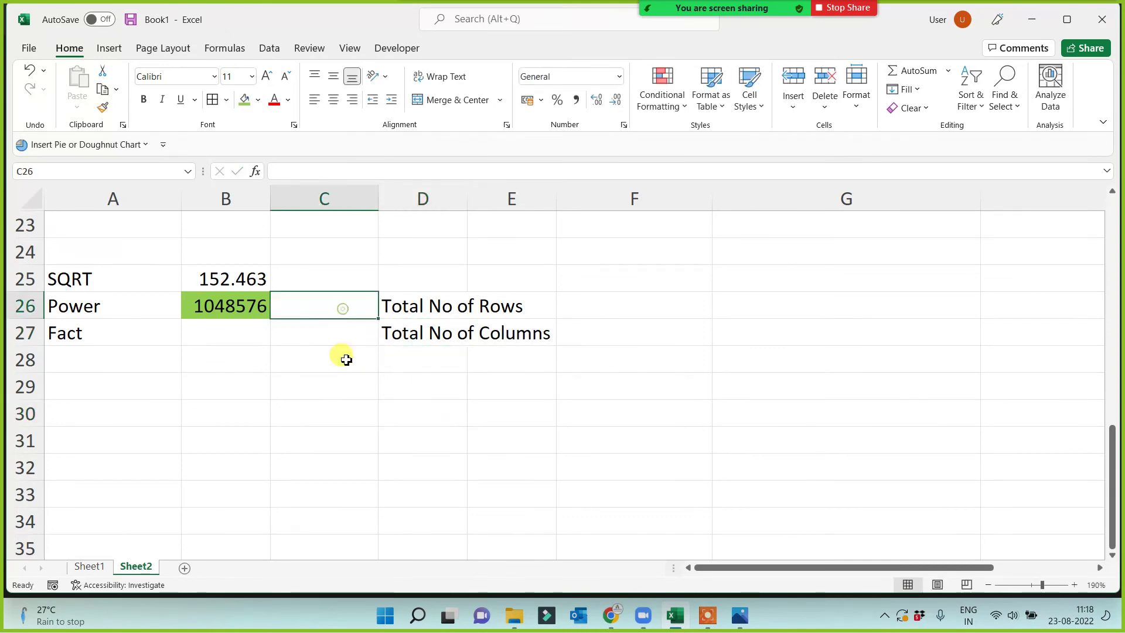
left_click(345, 351)
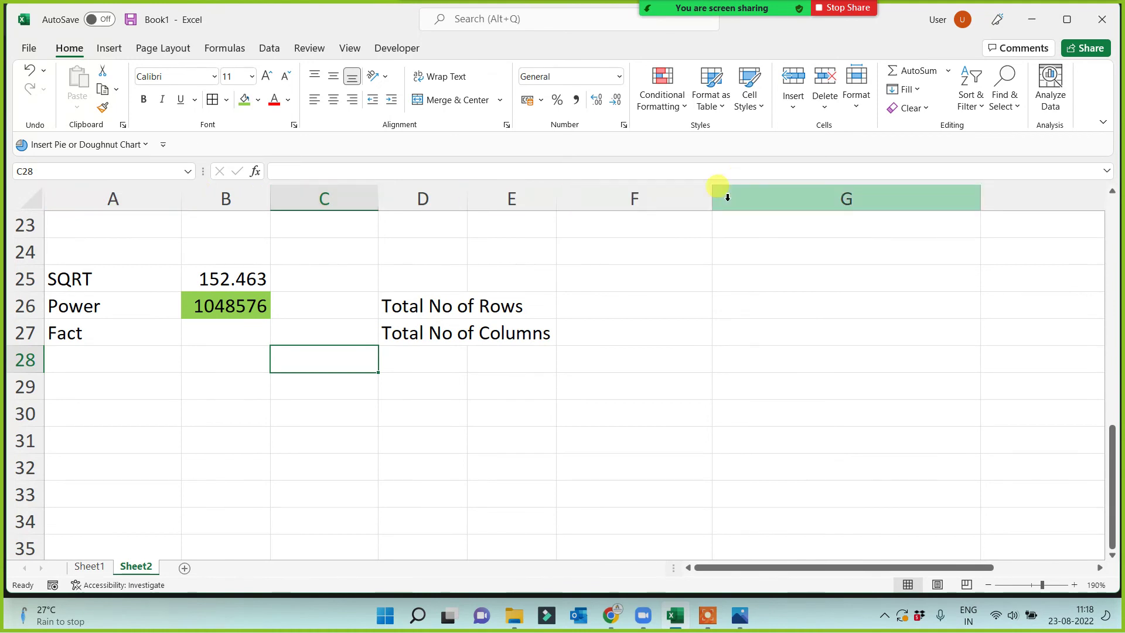
Widen column D so both 'Total No of Rows' and 'Total No of Columns' fit.
left_click(494, 224)
key("Right")
key("Right")
key("Right")
key("Right")
key("Right")
key("Right")
key("Right")
key("Right")
key("Right")
key("Right")
key("Right")
key("Right")
key("Right")
key("Right")
key("Right")
key("Right")
key("Right")
key("Right")
key("Right")
key("Right")
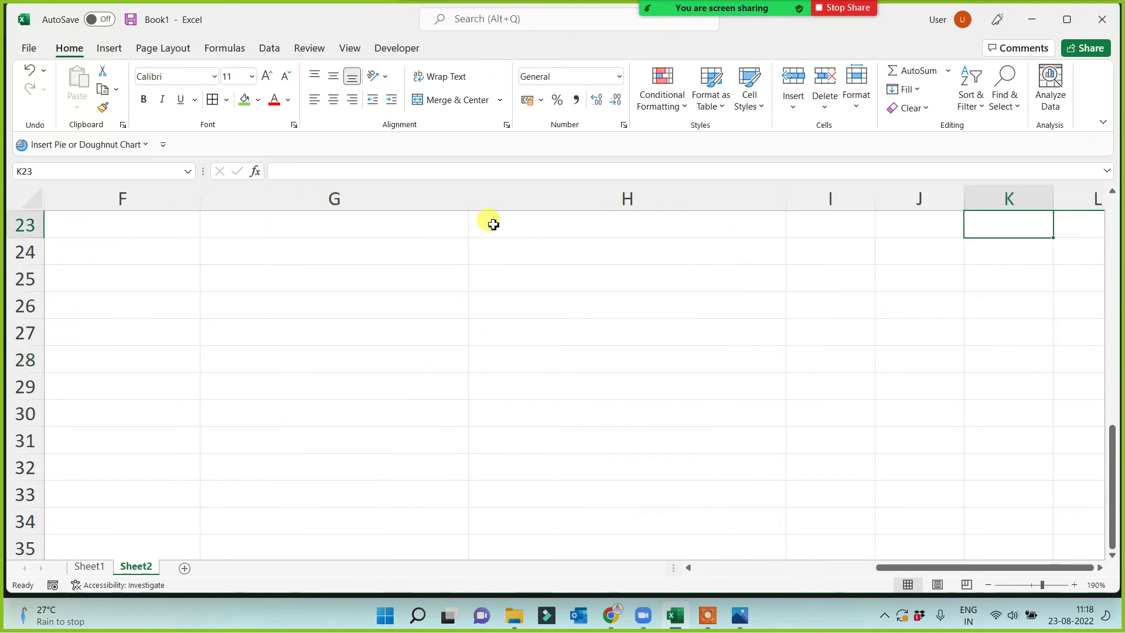
key("Right")
key("Right")
key("Right")
key("Right")
key("Right")
key("Right")
key("Right")
key("Right")
key("Right")
key("Right")
key("Right")
key("Right")
key("Right")
key("Right")
key("Right")
key("Right")
key("Right")
key("Right")
key("Right")
key("Right")
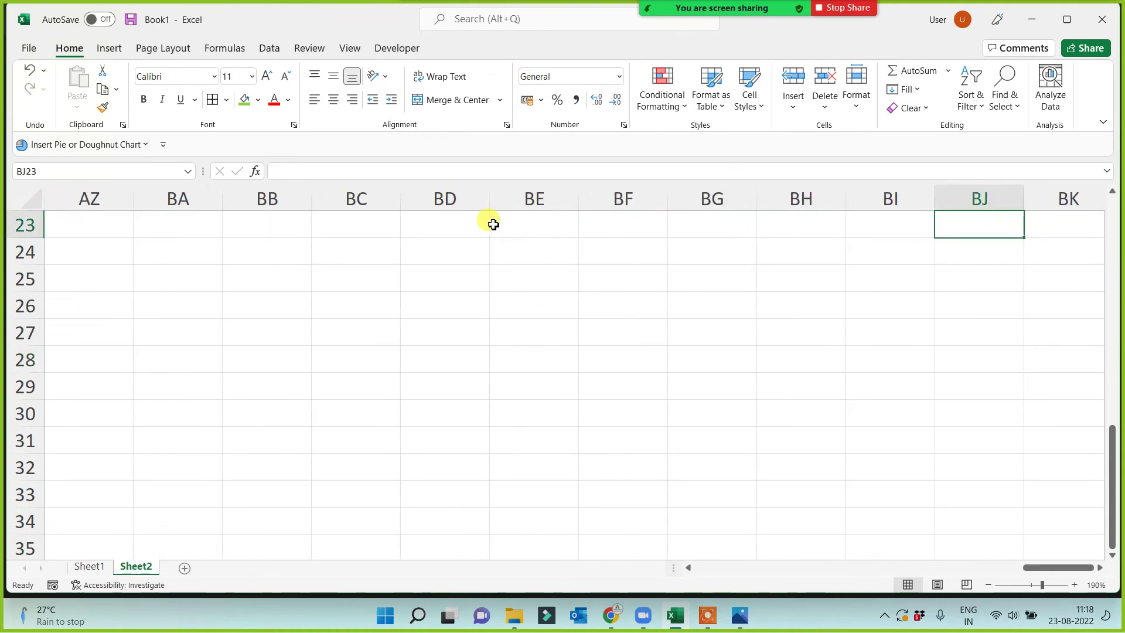
key("Home")
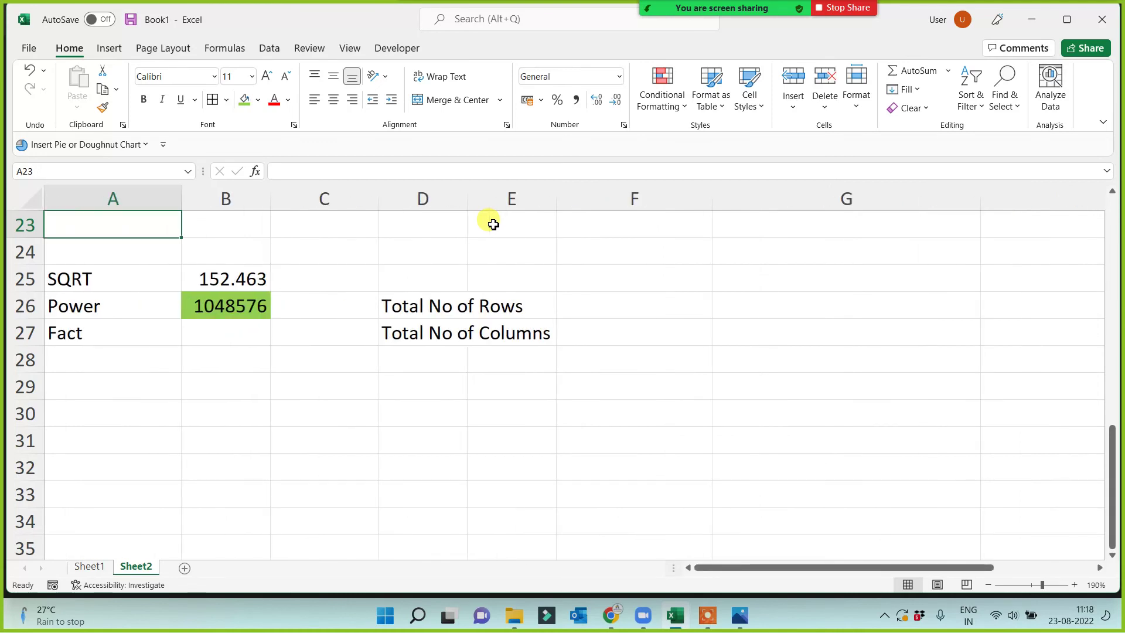
left_click(289, 364)
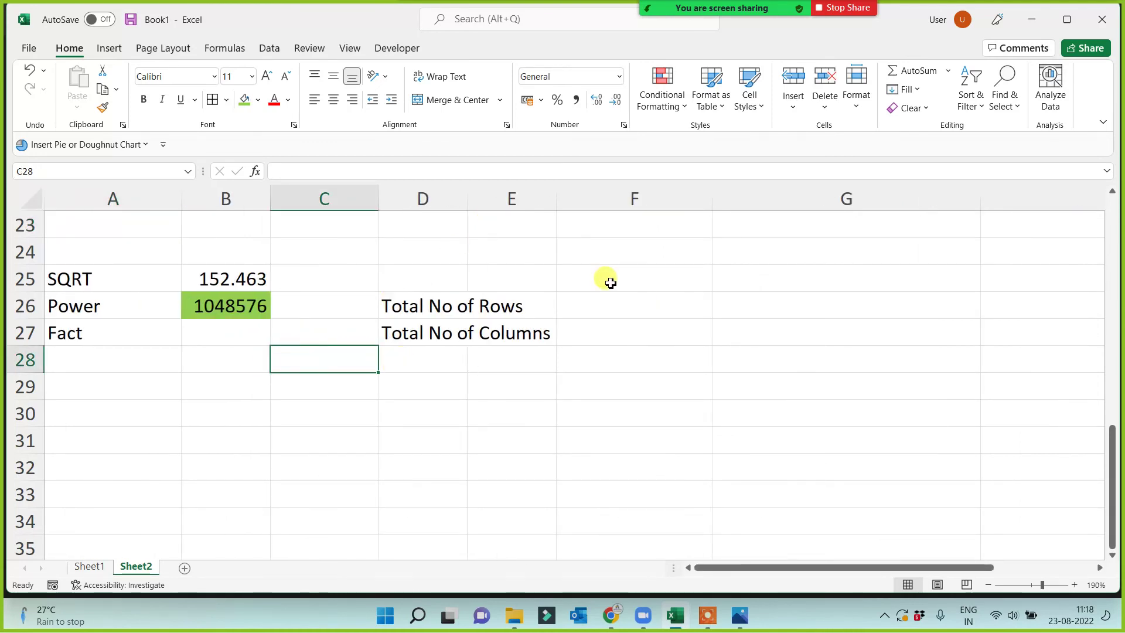
left_click_drag(467, 202, 553, 202)
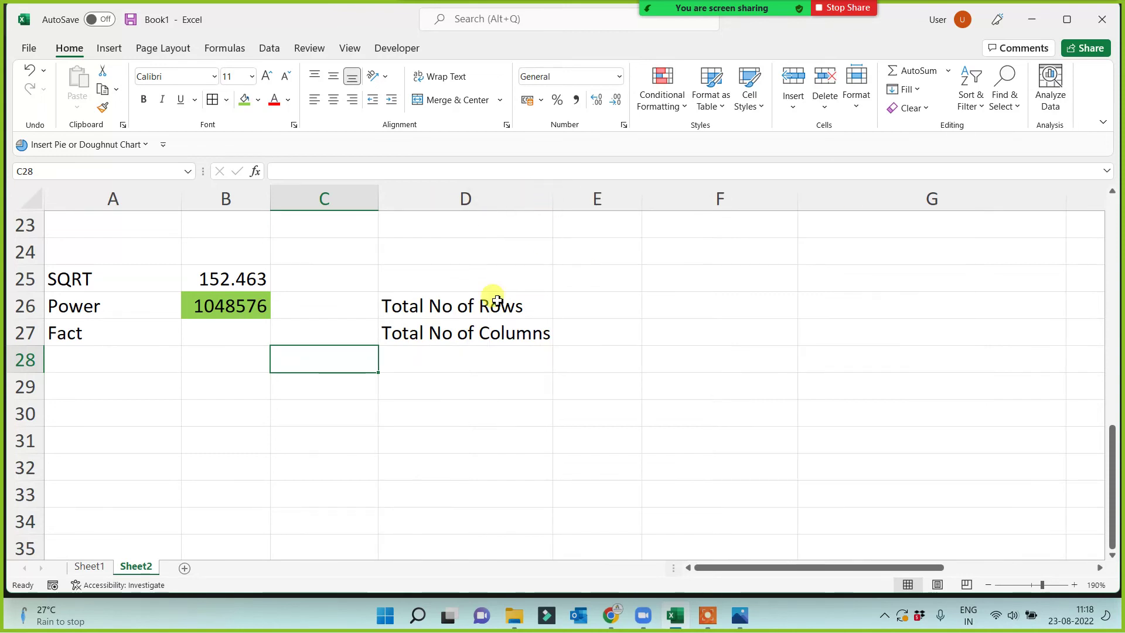
left_click(234, 311)
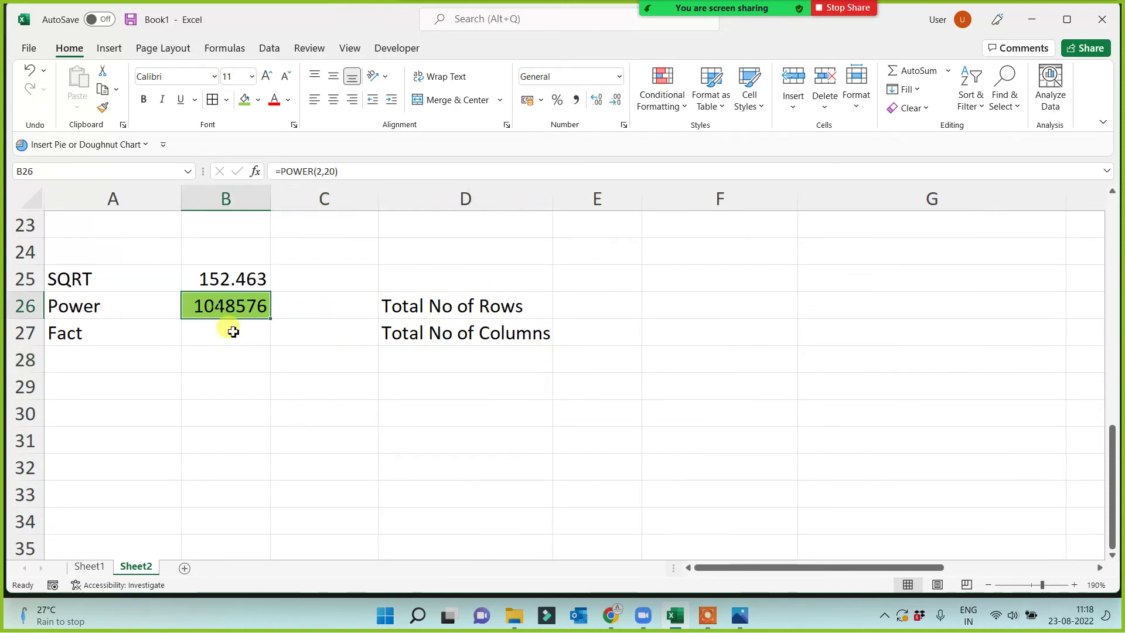
Enter =POWER(2,14) in B27 under the Power result, giving 16384.
left_click(264, 328)
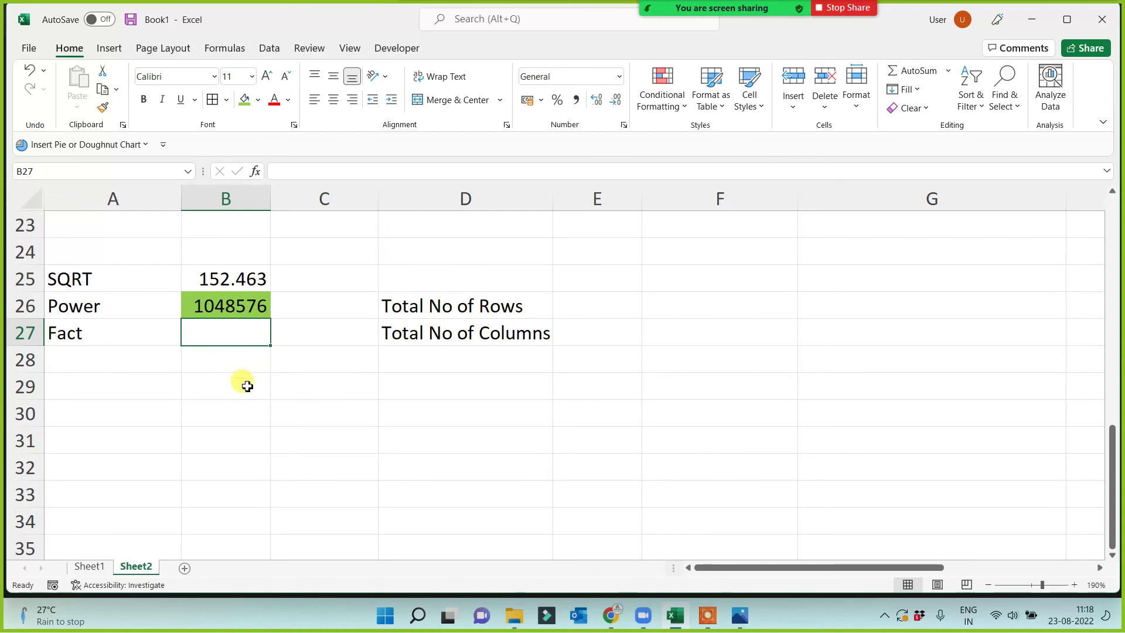
type("=power ")
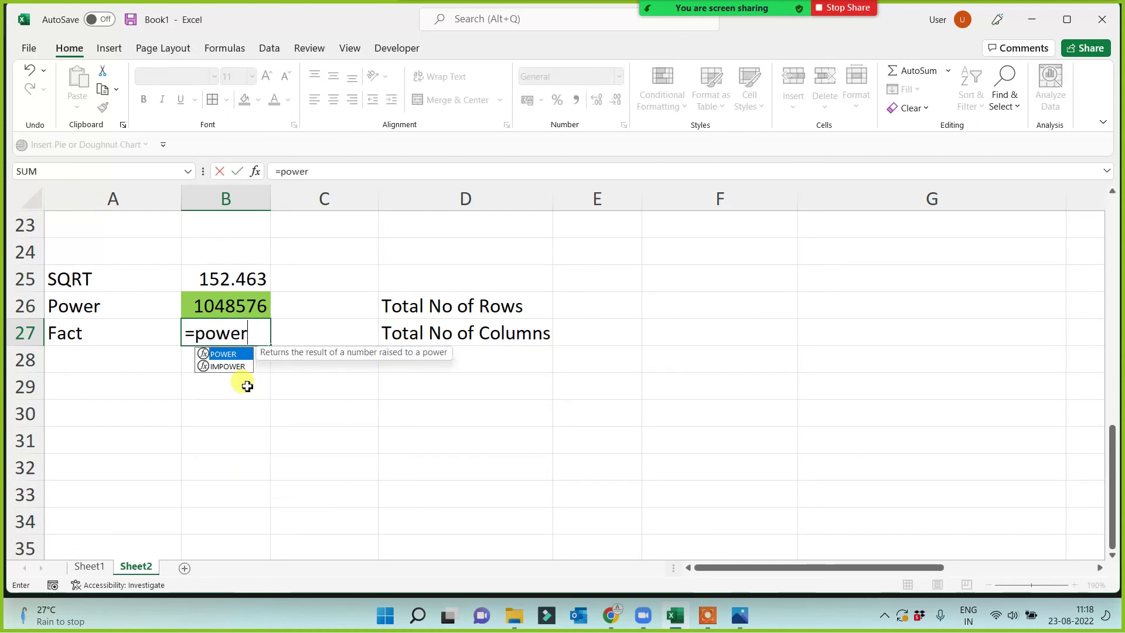
type("(2")
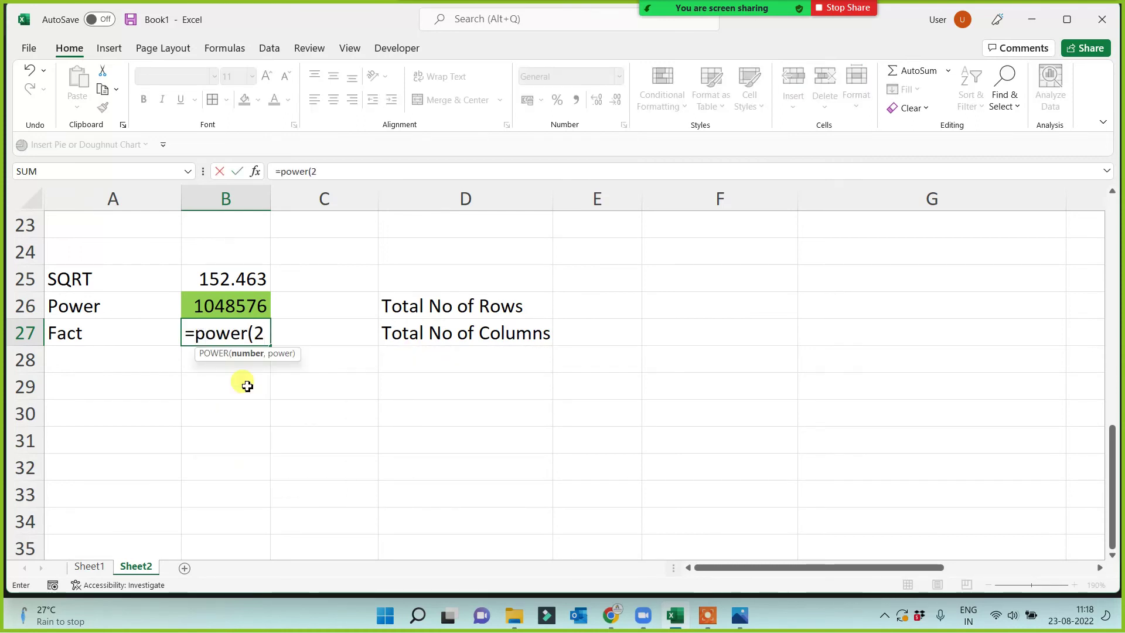
type(",14)")
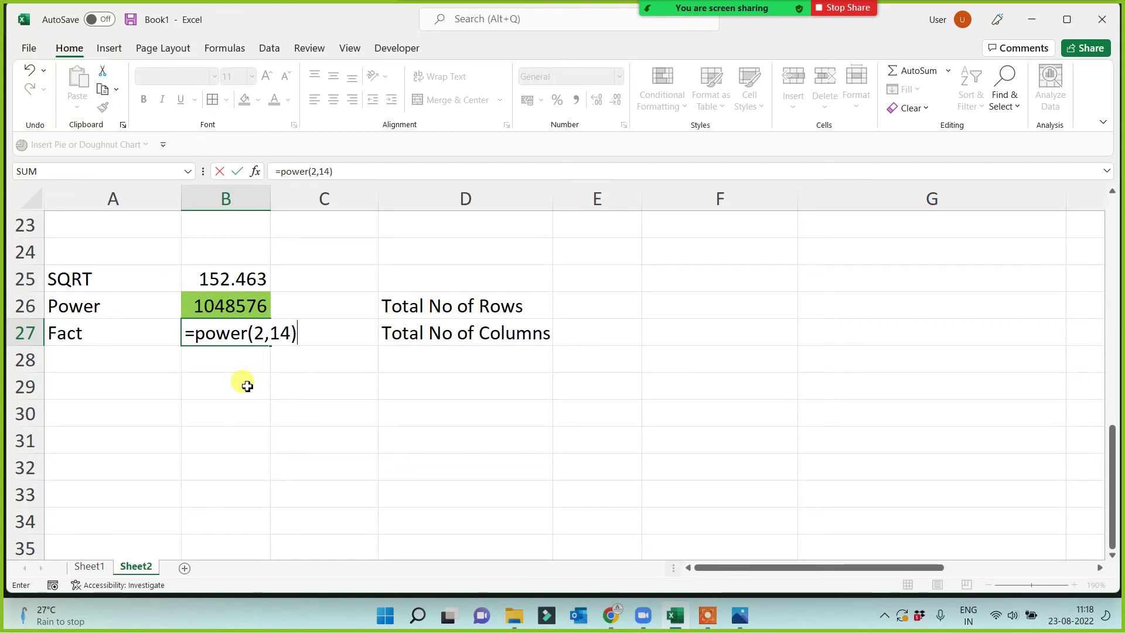
key("Return")
left_click(220, 337)
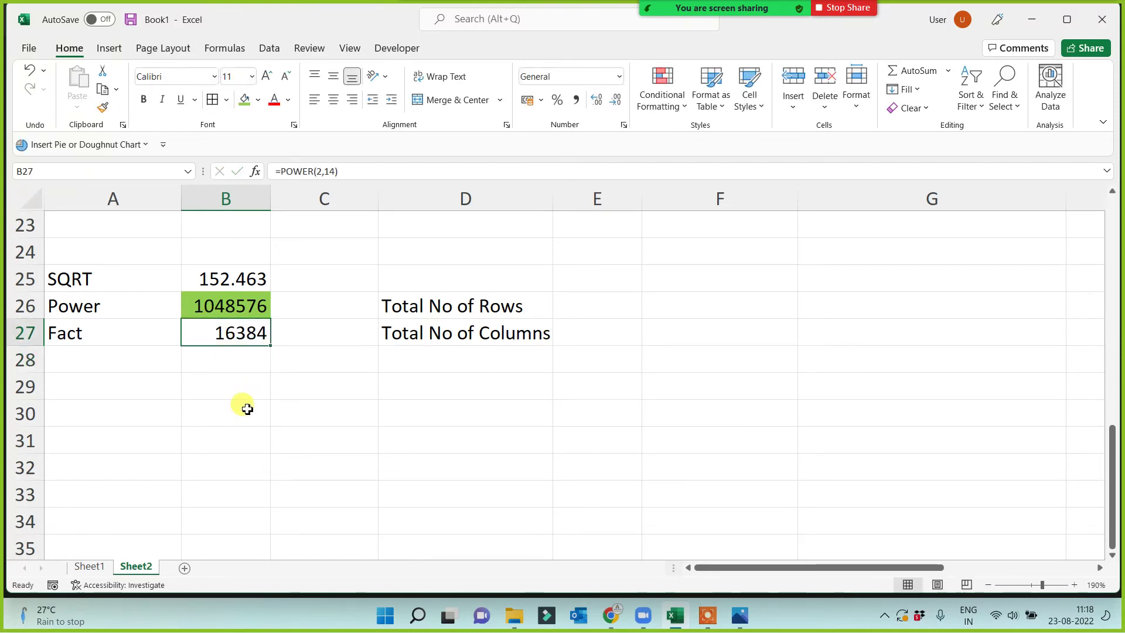
Move the Fact label down to A29.
left_click(89, 334)
key("ctrl+c")
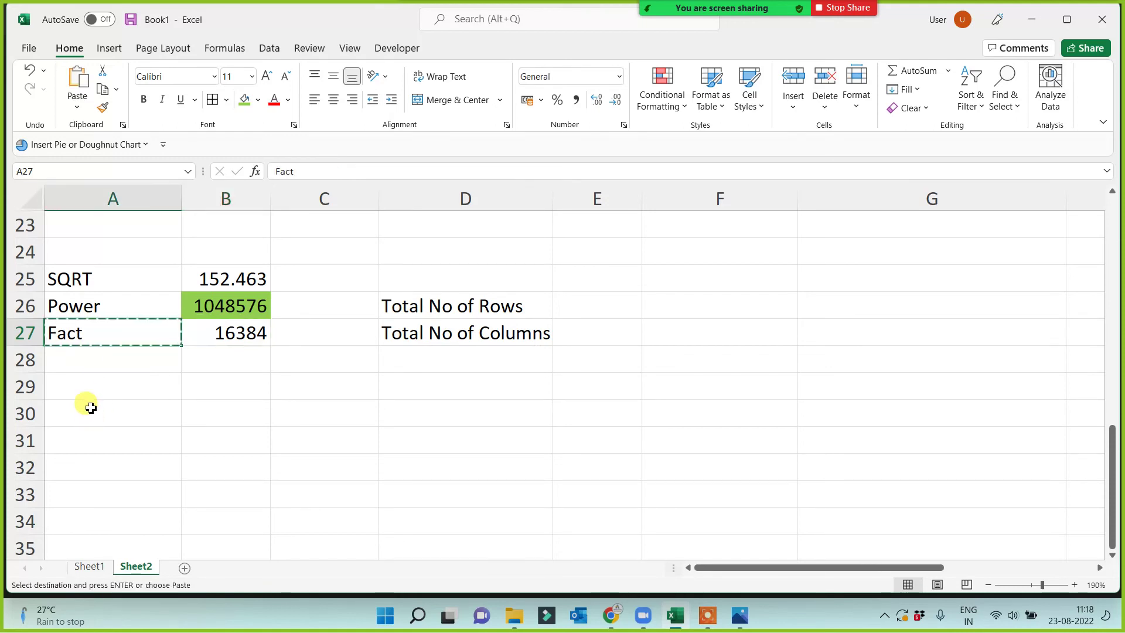
left_click(88, 397)
key("ctrl+v")
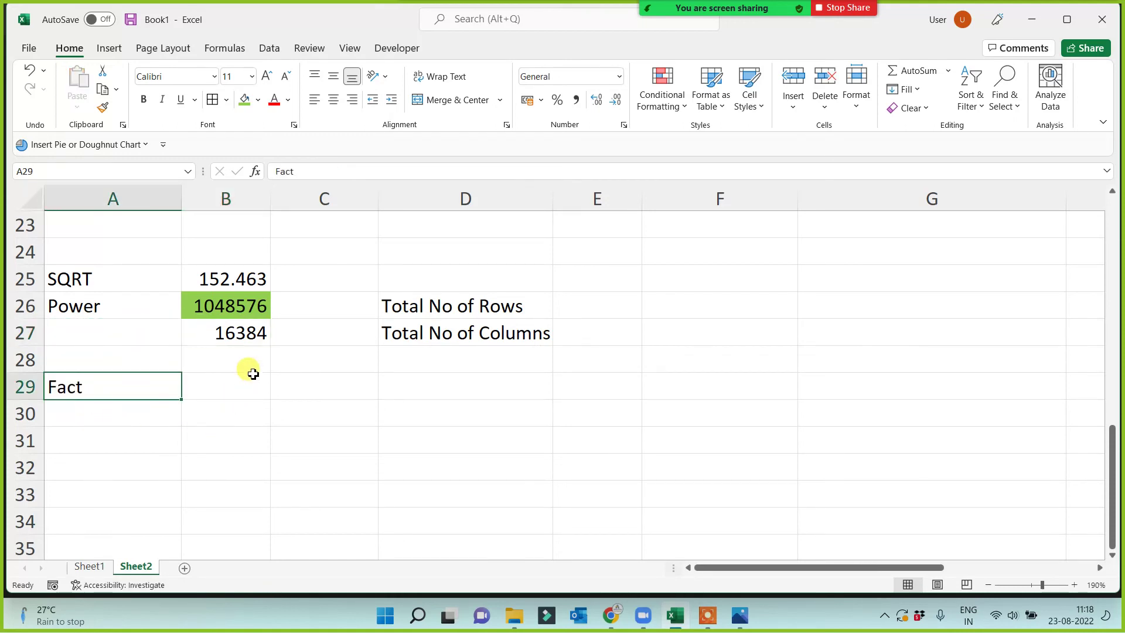
left_click_drag(241, 301, 242, 333)
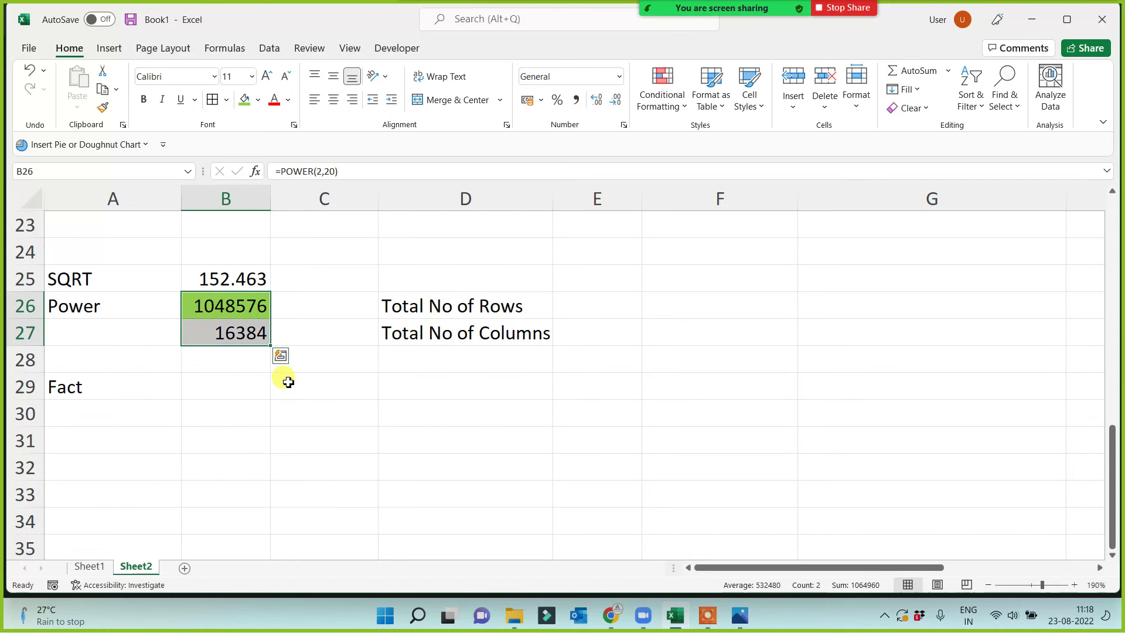
left_click(391, 431)
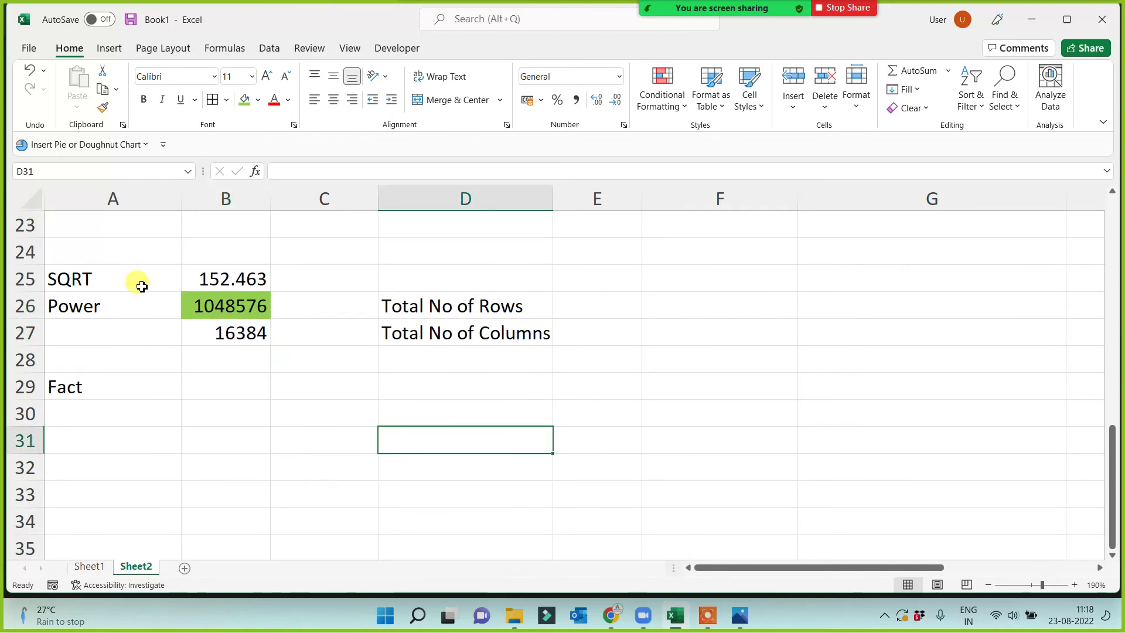
left_click(34, 201)
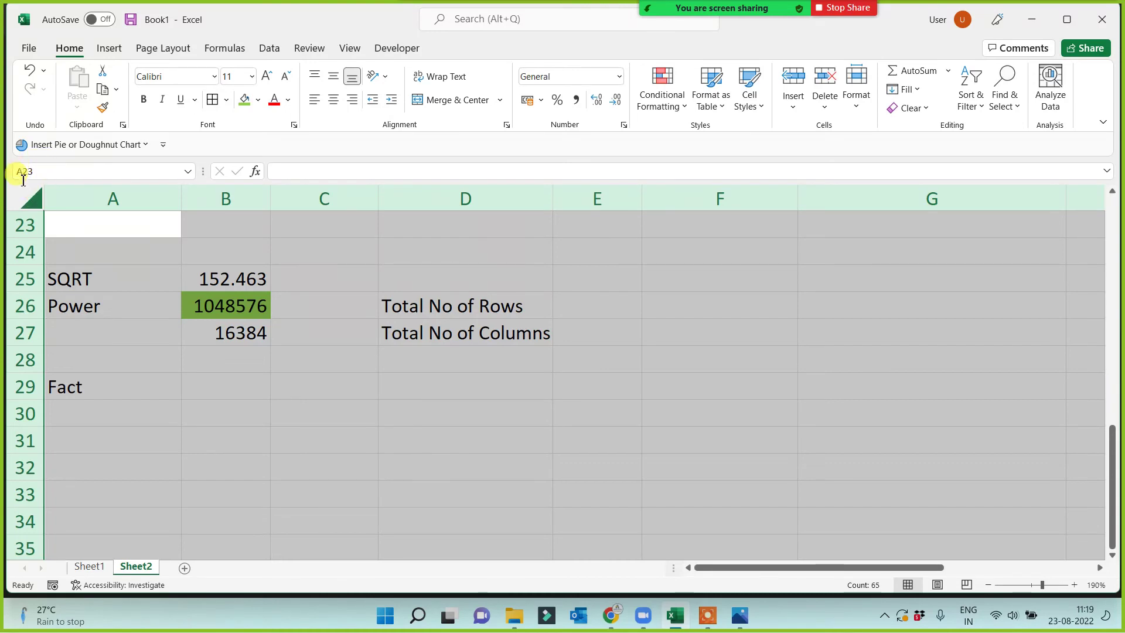
left_click(39, 205)
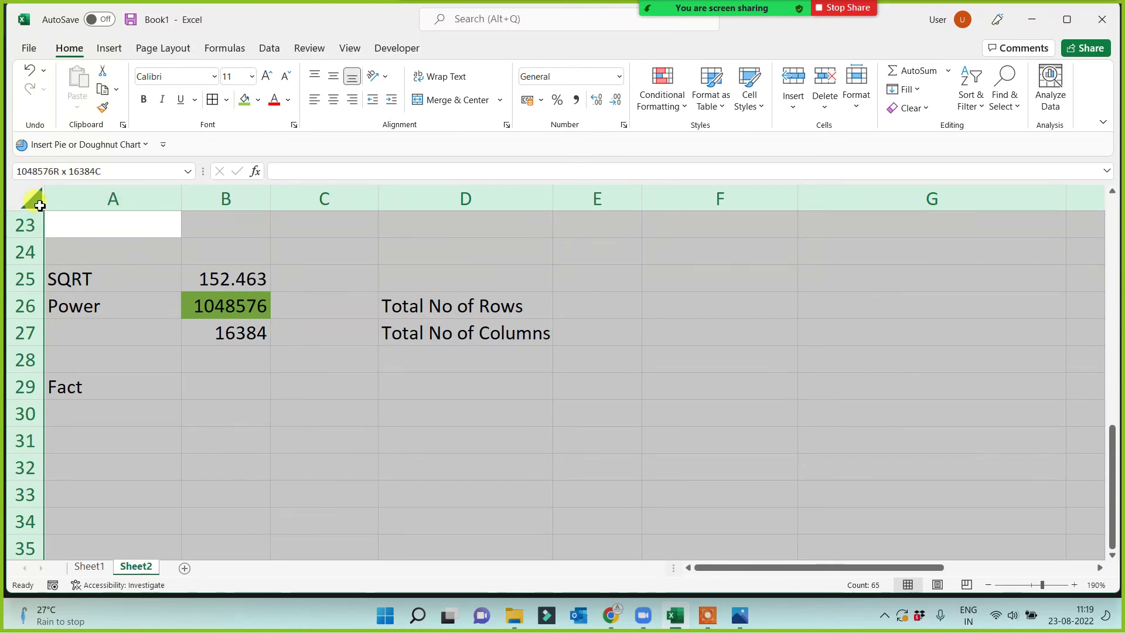
left_click(267, 387)
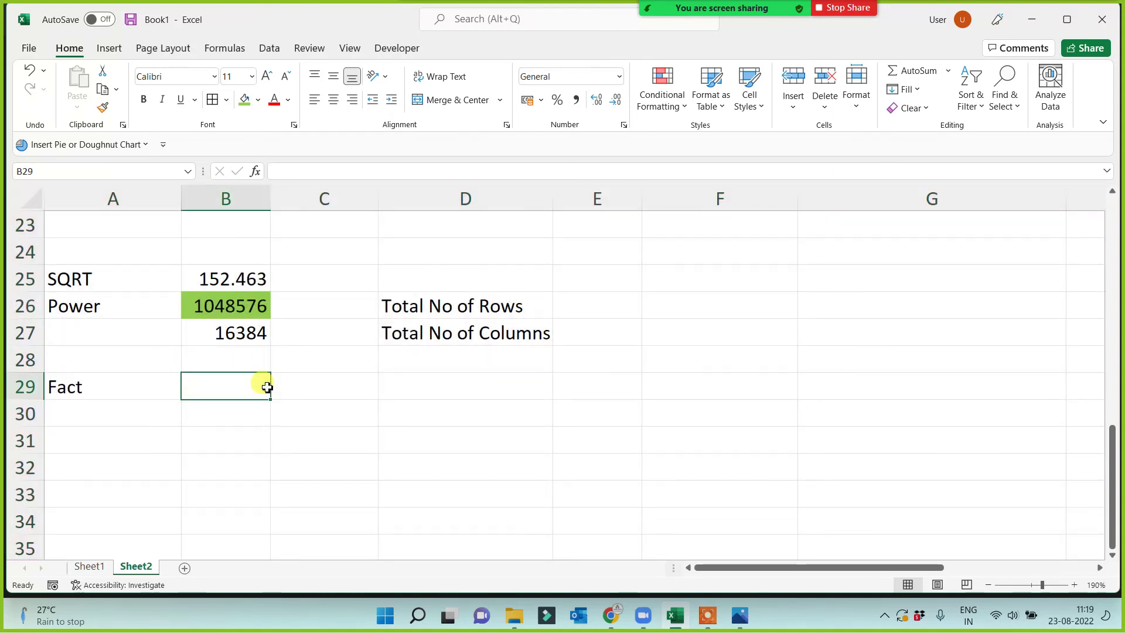
left_click(113, 295)
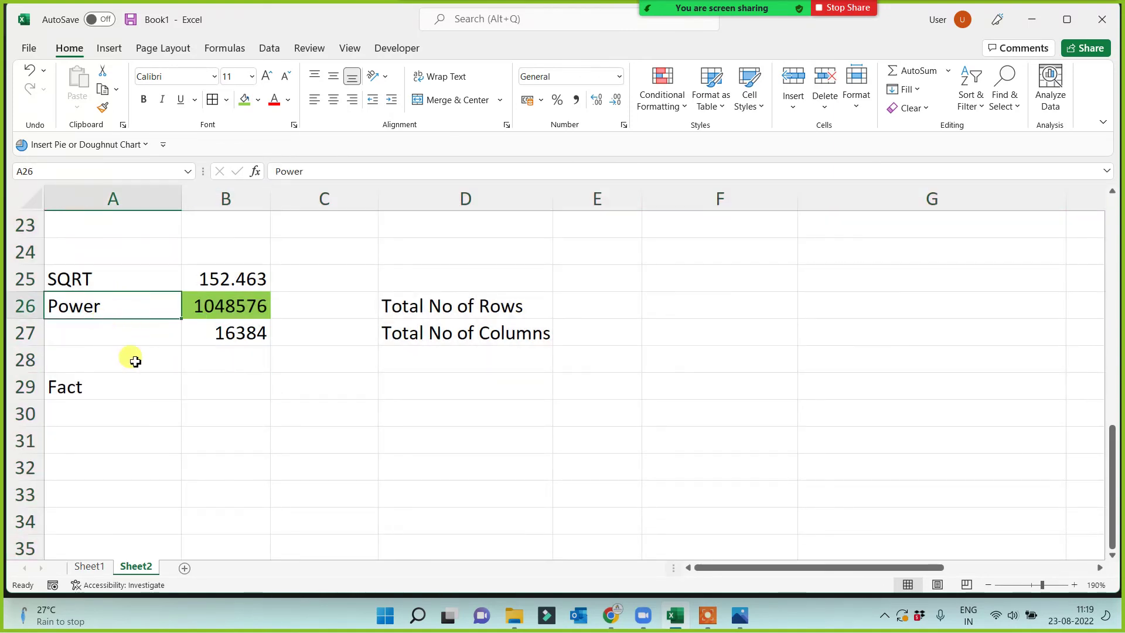
left_click(261, 343)
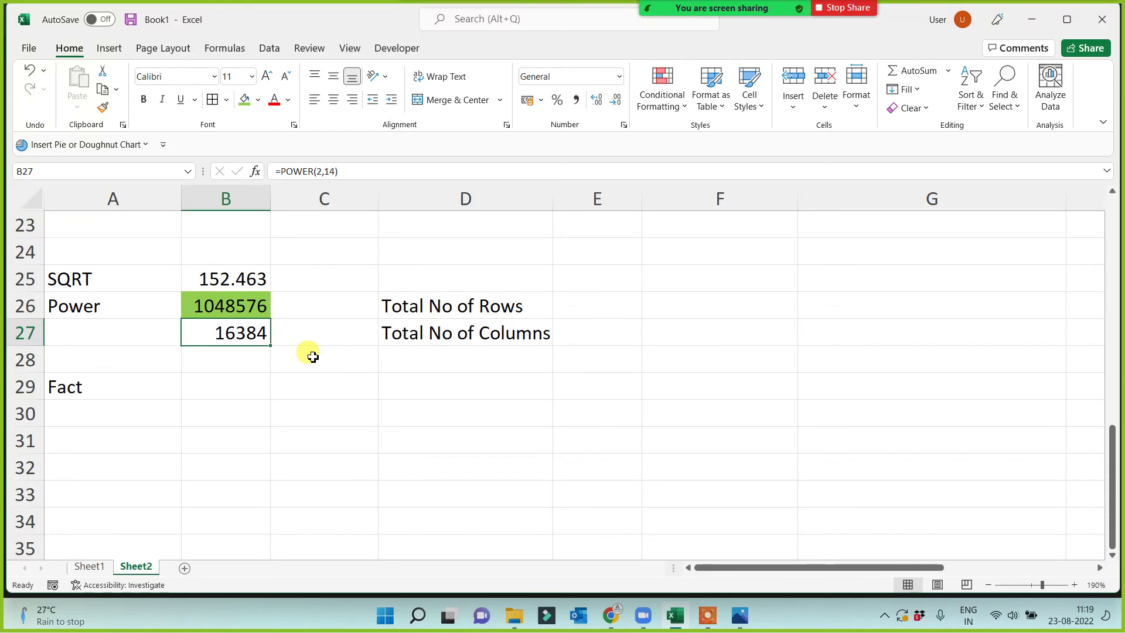
left_click(202, 299)
left_click(236, 341)
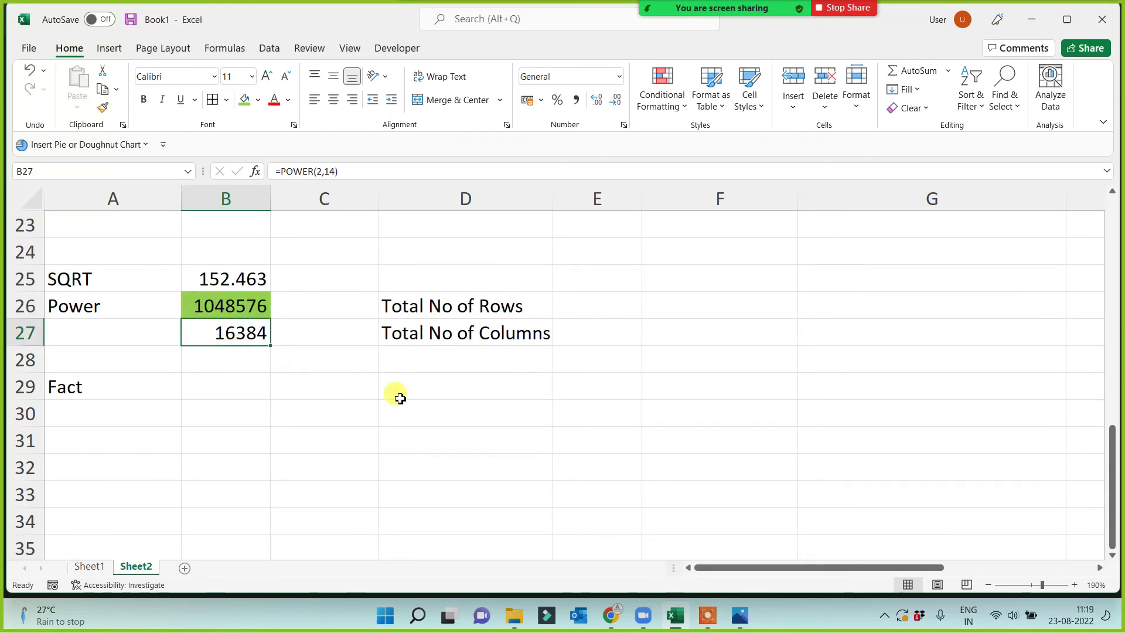
left_click(226, 417)
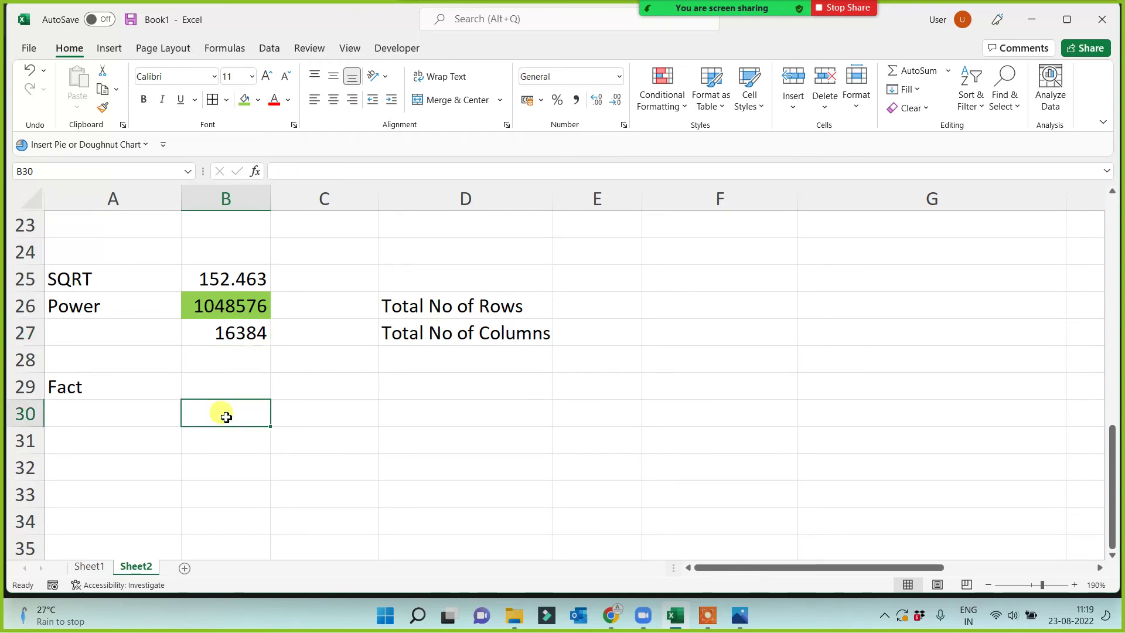
key("Down")
key("Down")
key("Down")
key("Down")
key("Down")
key("Down")
key("Down")
key("Down")
key("Down")
key("Down")
key("Down")
key("Down")
key("Down")
key("Down")
key("Down")
key("Down")
key("Down")
key("Down")
key("Down")
key("Down")
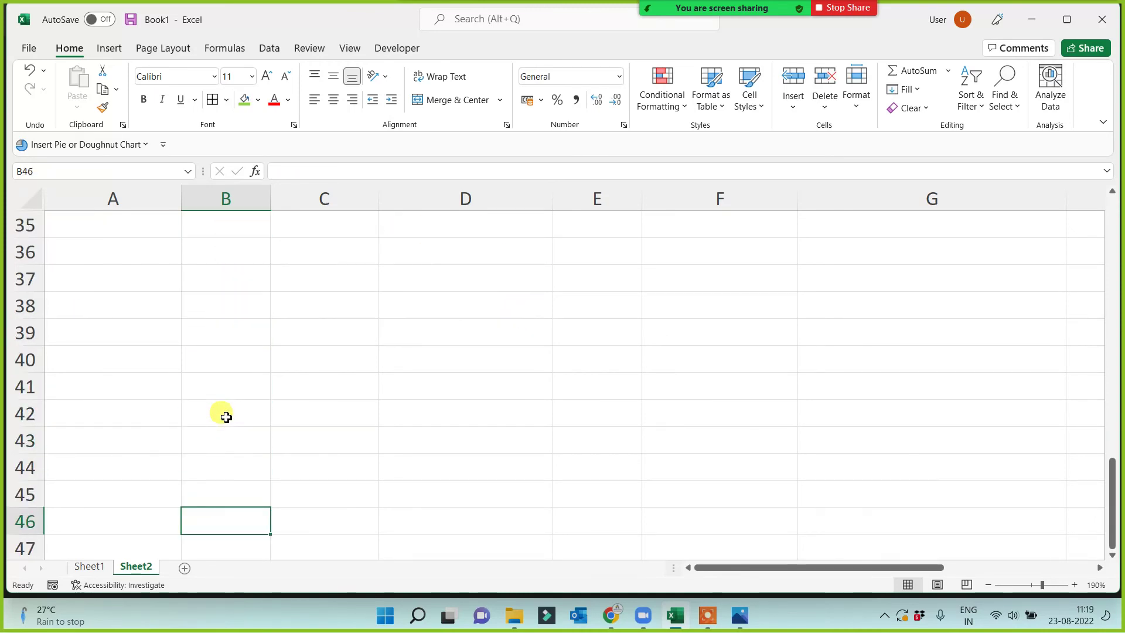
key("Down")
key("Down")
key("Down")
key("Down")
key("Down")
key("Down")
key("Down")
key("Down")
key("Down")
key("Down")
key("Down")
key("Down")
key("Down")
key("Down")
key("Down")
key("Down")
key("Down")
key("Down")
key("Down")
key("Down")
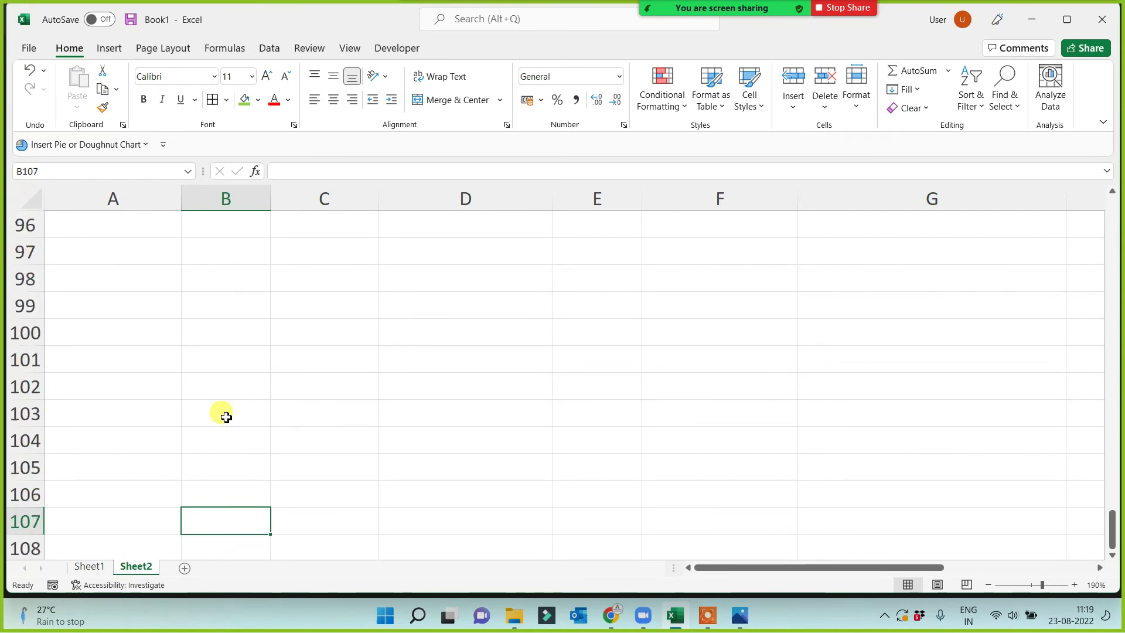
key("Down")
key("Down")
key("Down")
key("Down")
key("Down")
key("Down")
key("Down")
key("Down")
key("Down")
key("Down")
key("Down")
key("Down")
key("Down")
key("Down")
key("Down")
key("Down")
key("Down")
key("Down")
key("Down")
key("Down")
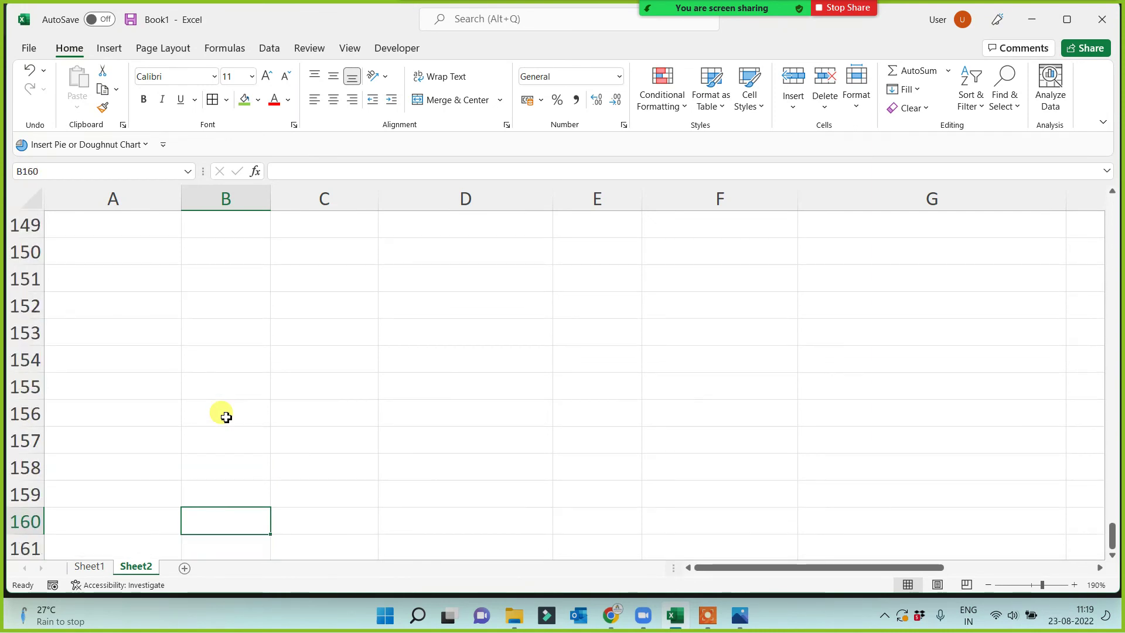
key("Down")
key("Down")
key("Down")
key("Down")
key("Down")
key("Down")
key("Down")
key("Down")
key("Down")
key("Down")
key("Down")
key("Down")
key("Down")
key("Down")
key("Down")
key("Down")
key("Down")
key("Down")
key("Down")
key("Down")
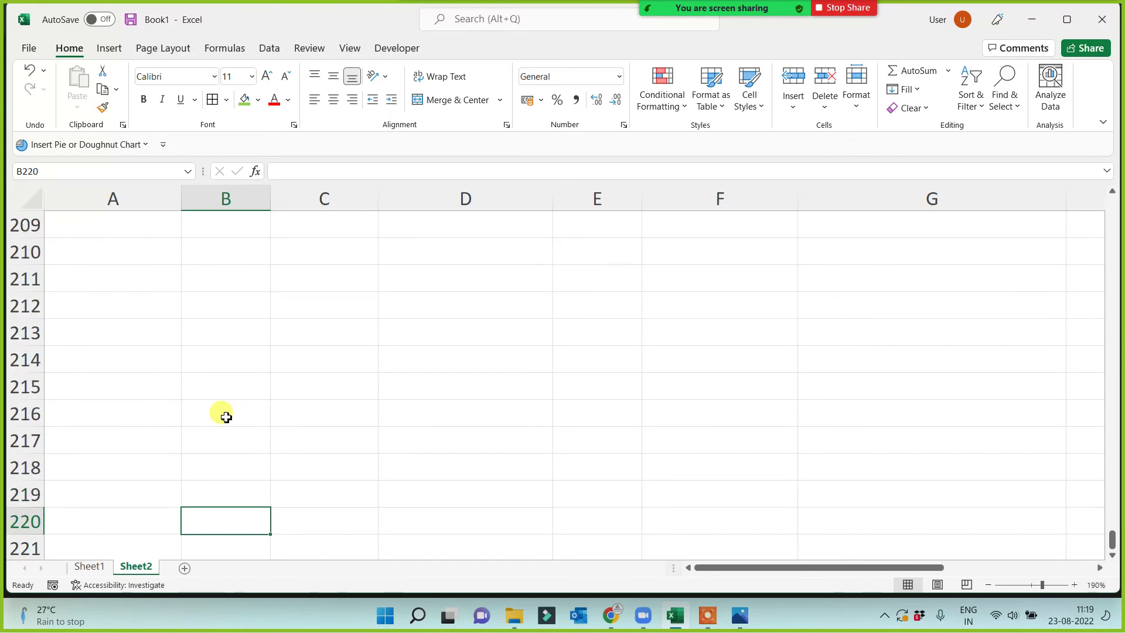
key("Down")
key("Down")
key("Down")
key("Down")
key("Down")
key("Down")
key("Down")
key("Down")
key("Down")
key("Down")
key("Down")
key("Down")
key("Down")
key("Down")
key("Down")
key("Down")
key("Down")
key("Down")
key("Down")
key("Down")
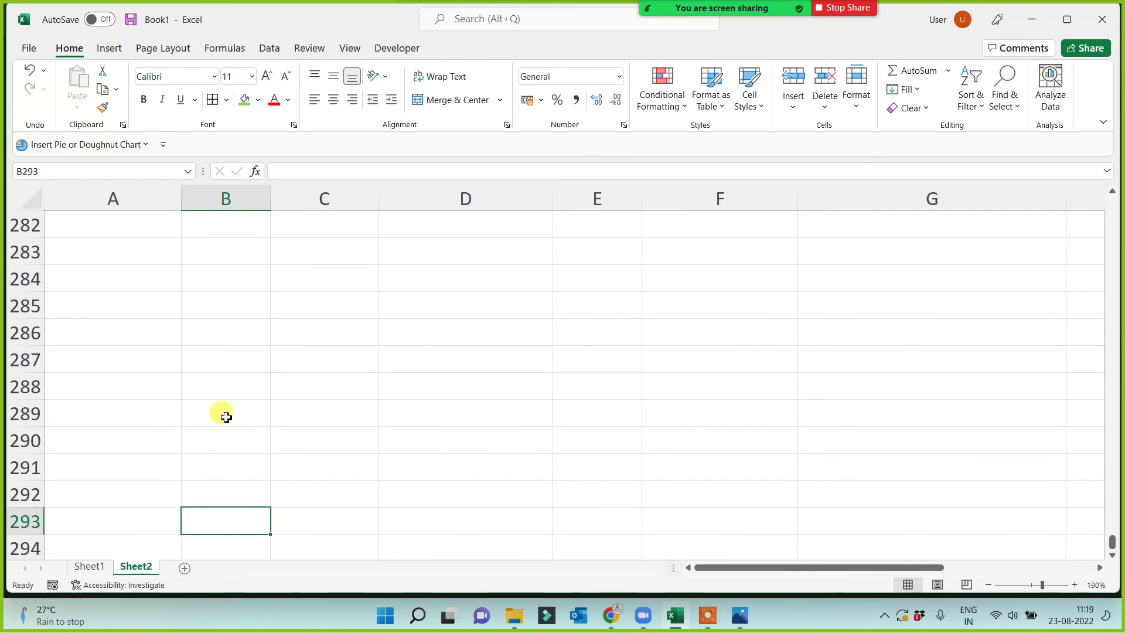
key("ctrl+Down")
key("ctrl+Up")
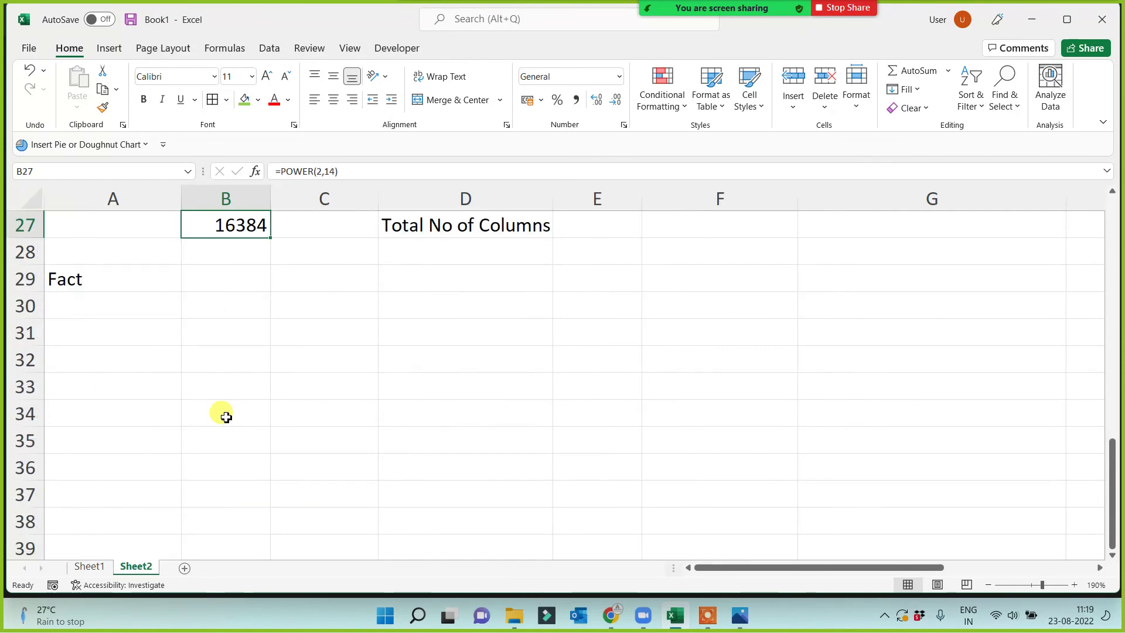
key("Up")
key("Up")
key("Up")
key("Up")
key("Up")
key("Up")
key("Down")
key("Down")
key("Down")
key("Down")
key("Down")
key("Down")
key("Down")
key("Down")
key("Down")
key("Down")
key("Down")
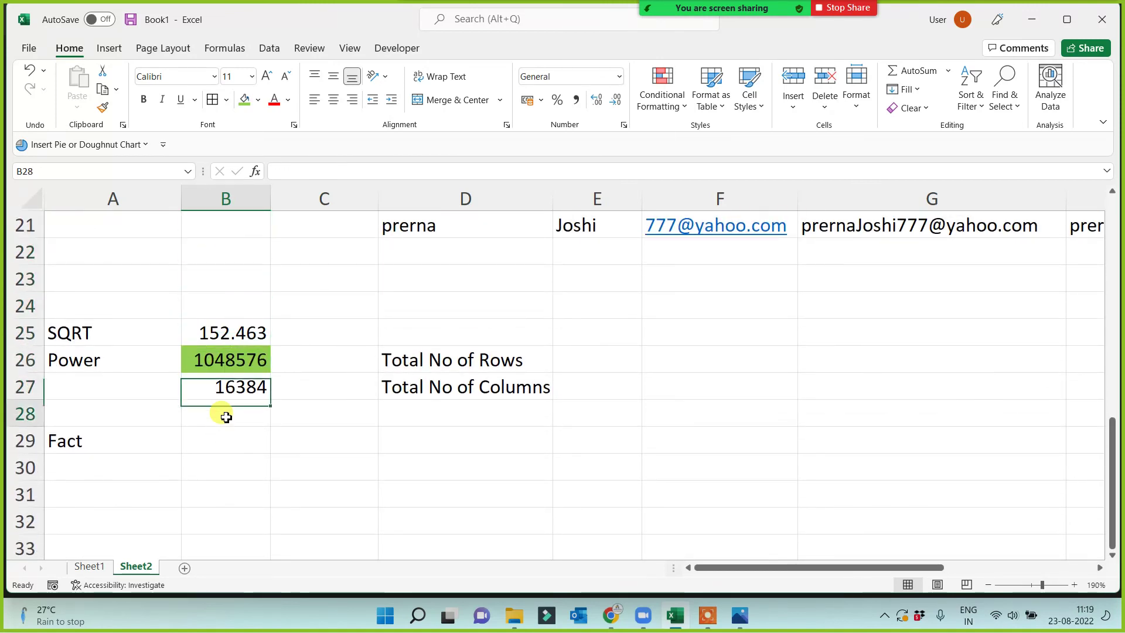
key("Down")
key("Down")
key("Down")
key("Down")
key("Down")
key("Down")
key("Down")
key("Down")
key("Down")
key("Down")
key("Down")
key("Down")
key("Down")
key("Down")
key("Down")
key("Down")
key("Down")
key("Down")
key("Down")
key("Down")
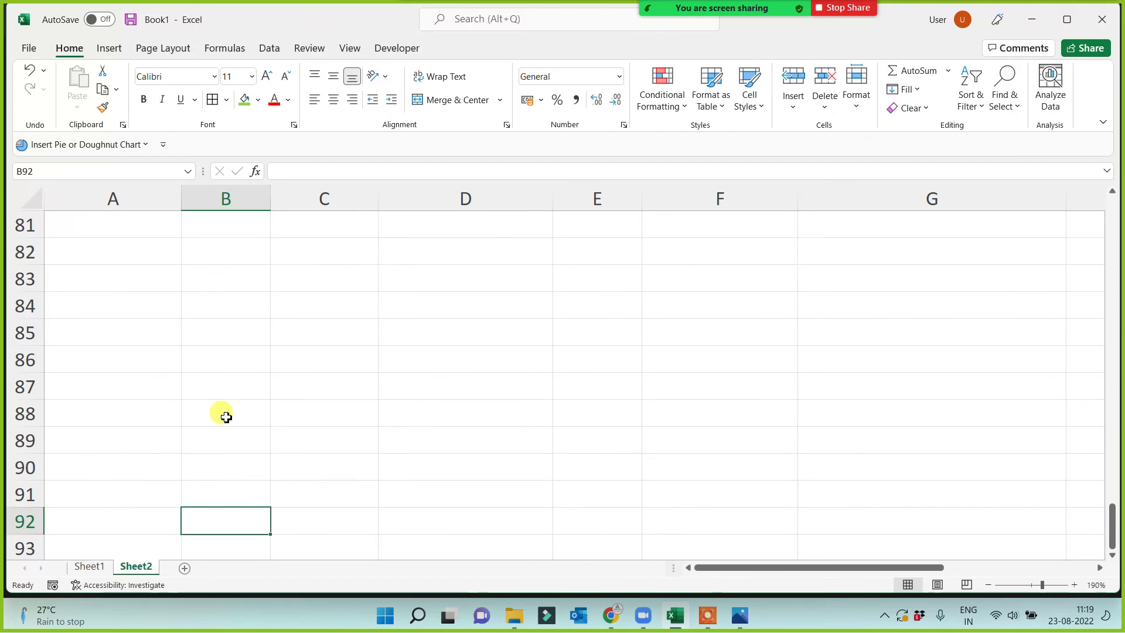
key("ctrl+Up")
key("ctrl+Up")
key("ctrl+Up")
key("ctrl+Up")
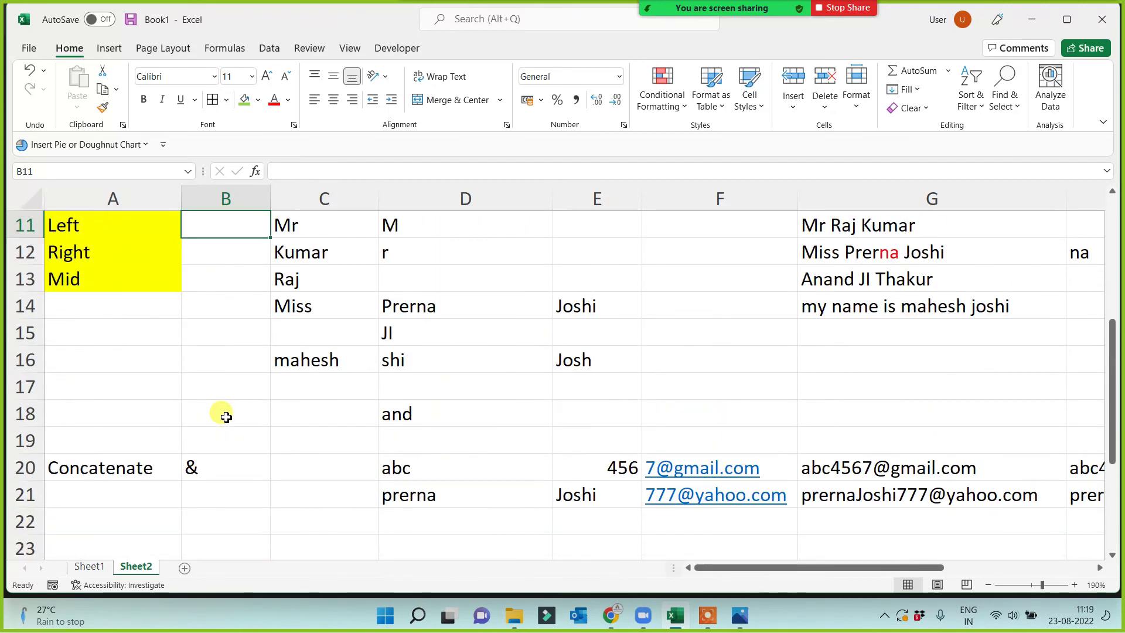
key("ctrl+Up")
key("ctrl+Up")
key("ctrl+Up")
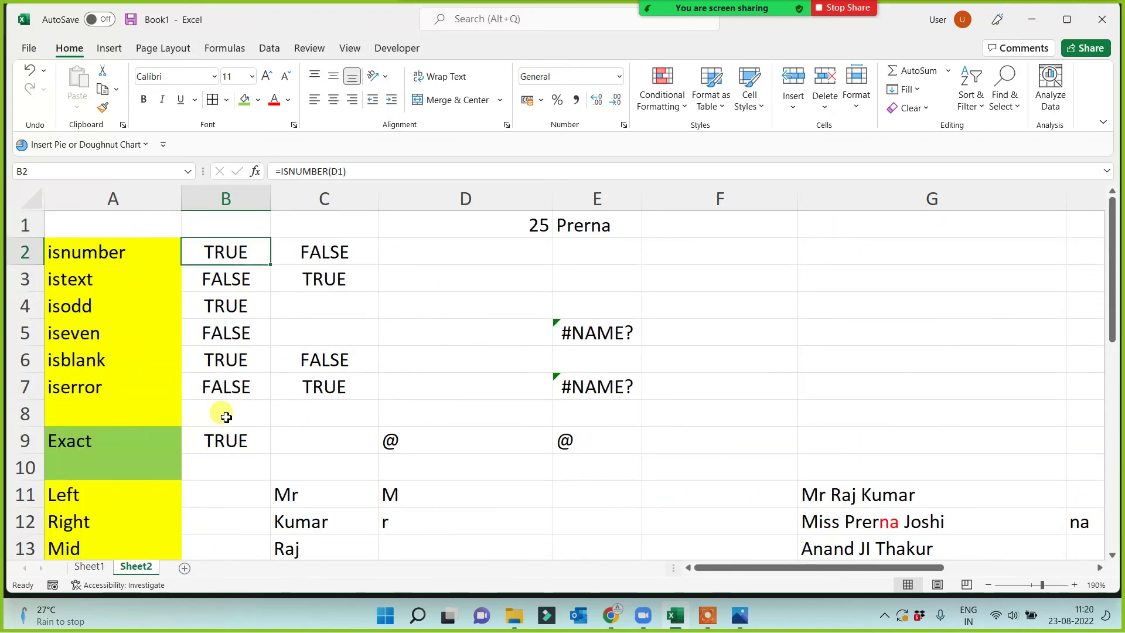
key("Down")
key("Down")
key("Down")
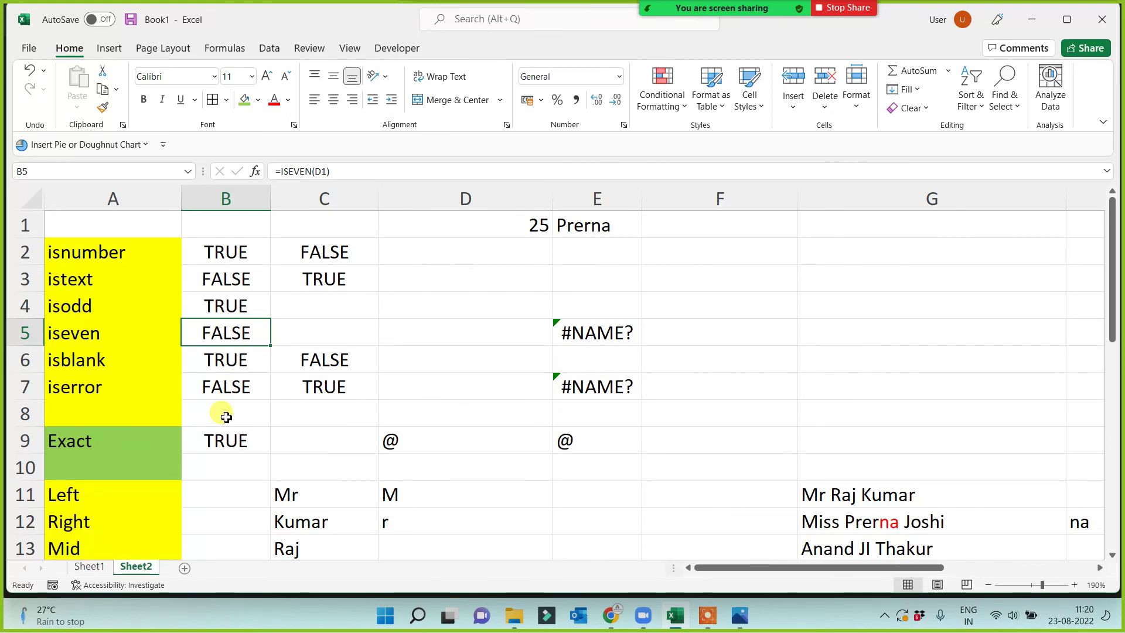
key("Left")
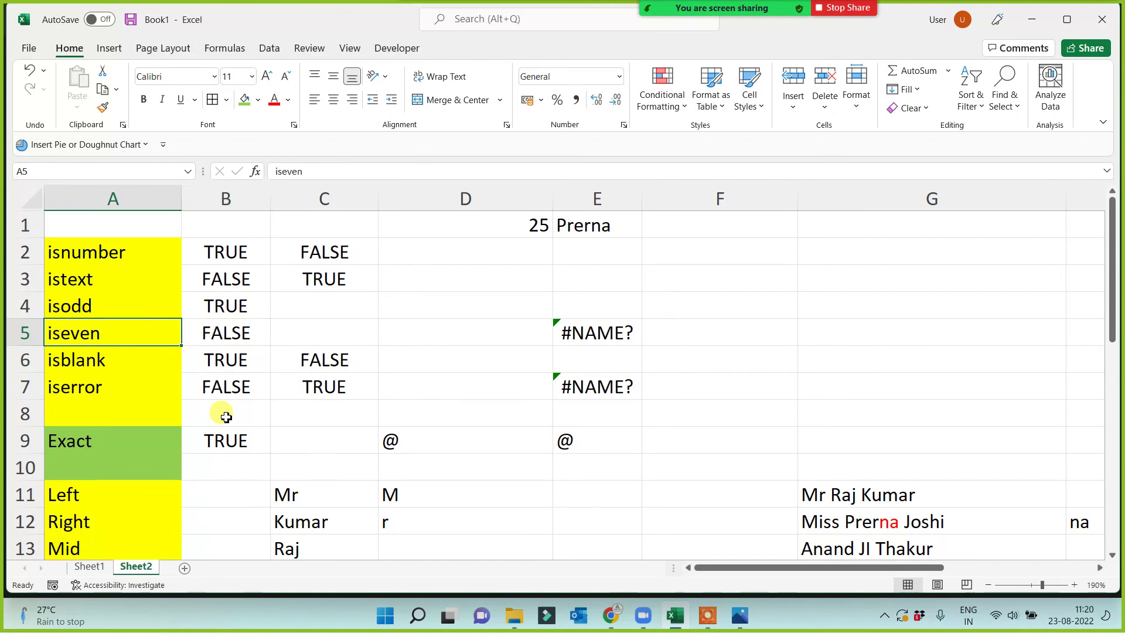
key("Down")
key("Down")
key("Right")
key("Left")
key("Down")
key("Down")
key("Down")
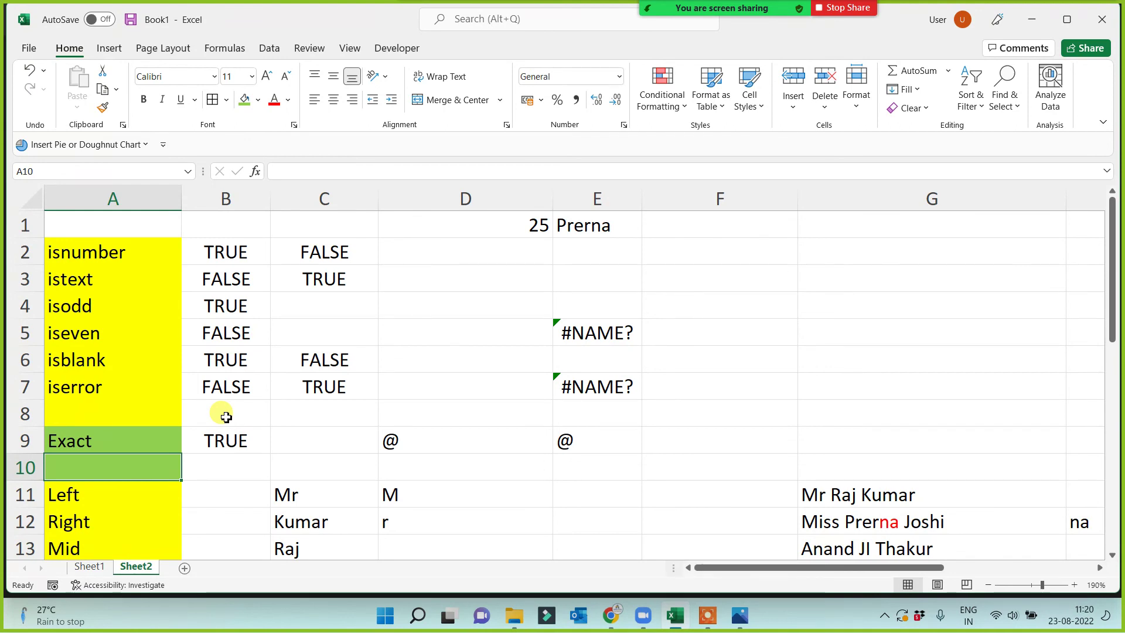
key("Up")
key("Up")
key("Up")
key("Up")
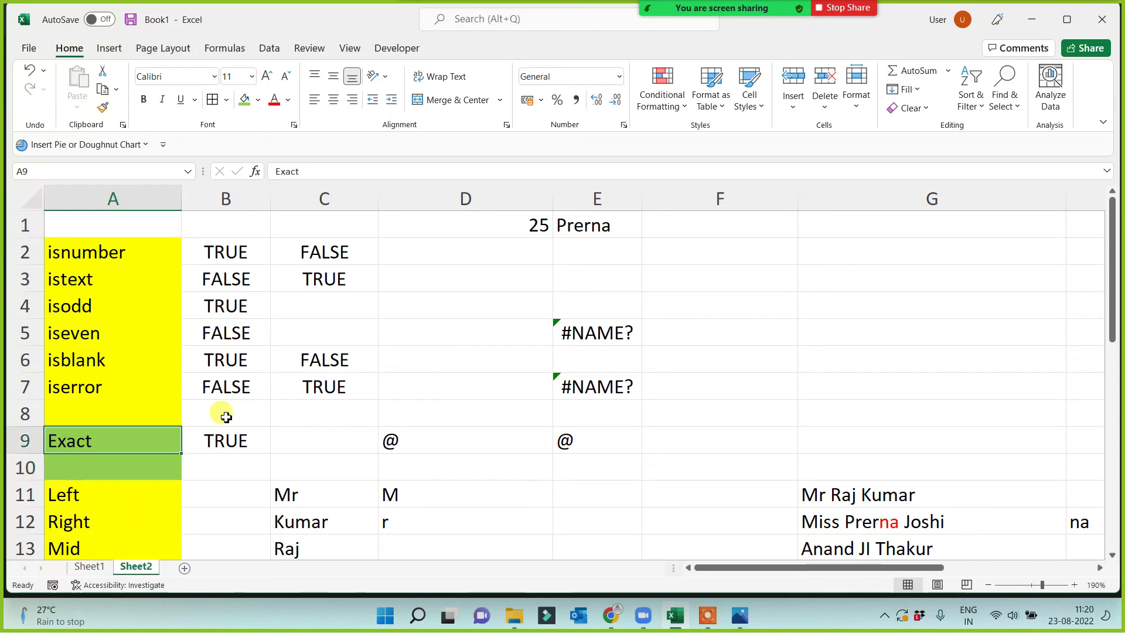
key("Down")
key("Down")
key("Down")
key("Down")
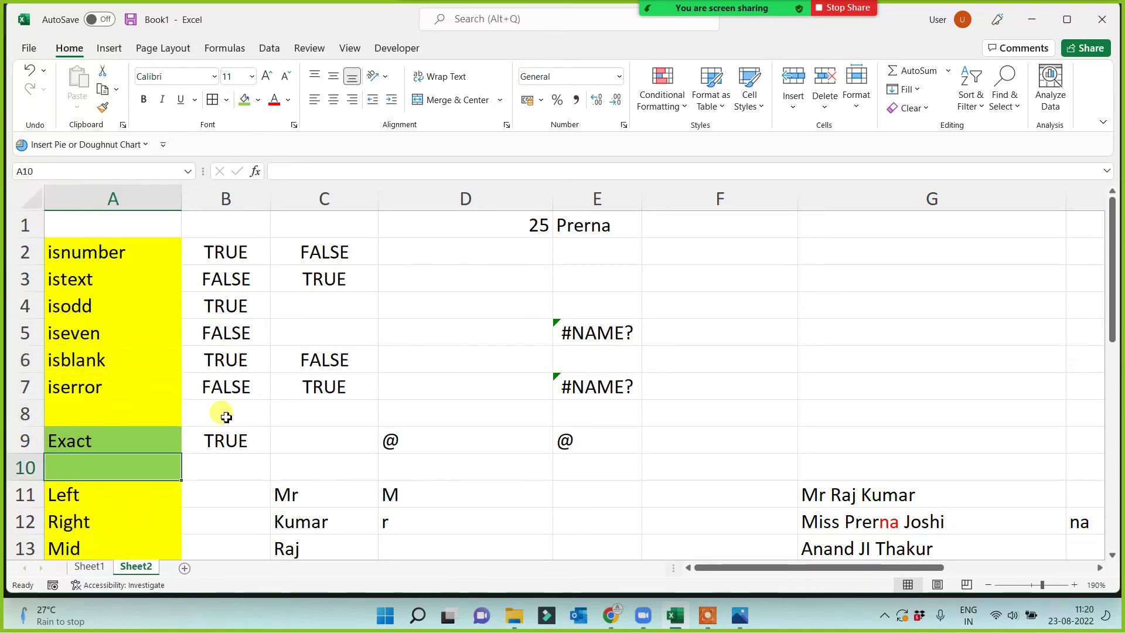
key("Up")
key("Up")
key("Up")
key("Up")
key("Up")
key("Up")
key("Up")
key("Up")
Review the SQRT, Power and Fact labels and their results in columns A and B.
key("Down")
key("Down")
key("Down")
key("Down")
key("Down")
key("Down")
key("Down")
key("Down")
key("Down")
key("Down")
key("Down")
key("Down")
key("Down")
key("Down")
key("Down")
key("Down")
key("Down")
key("Down")
key("Down")
key("Down")
key("Down")
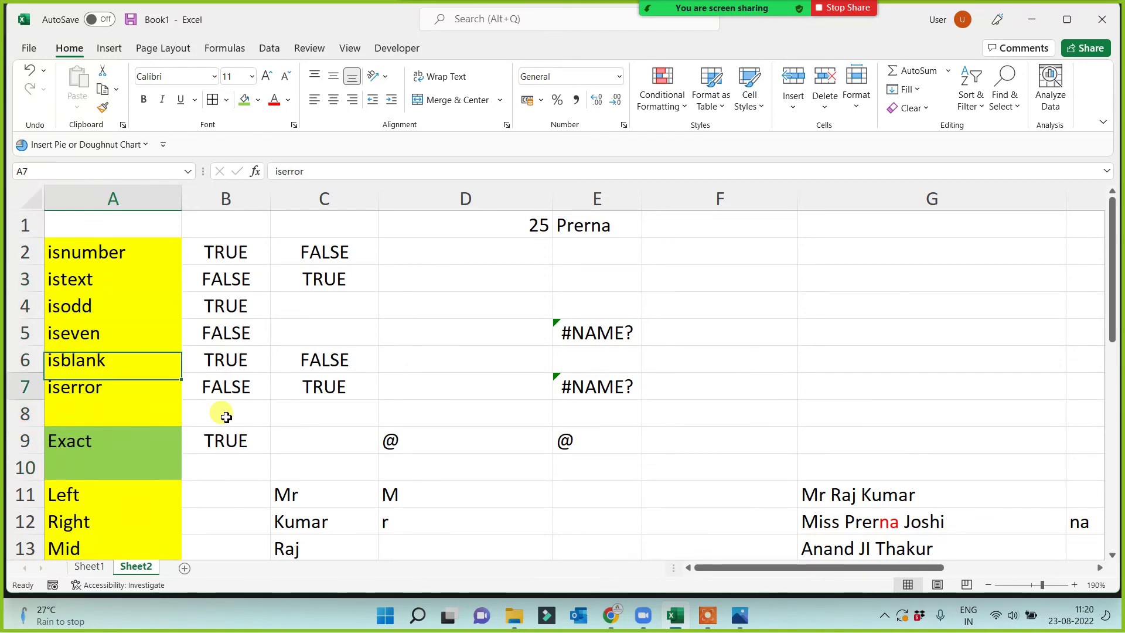
key("Down")
key("Down")
key("Down")
key("Down")
key("Down")
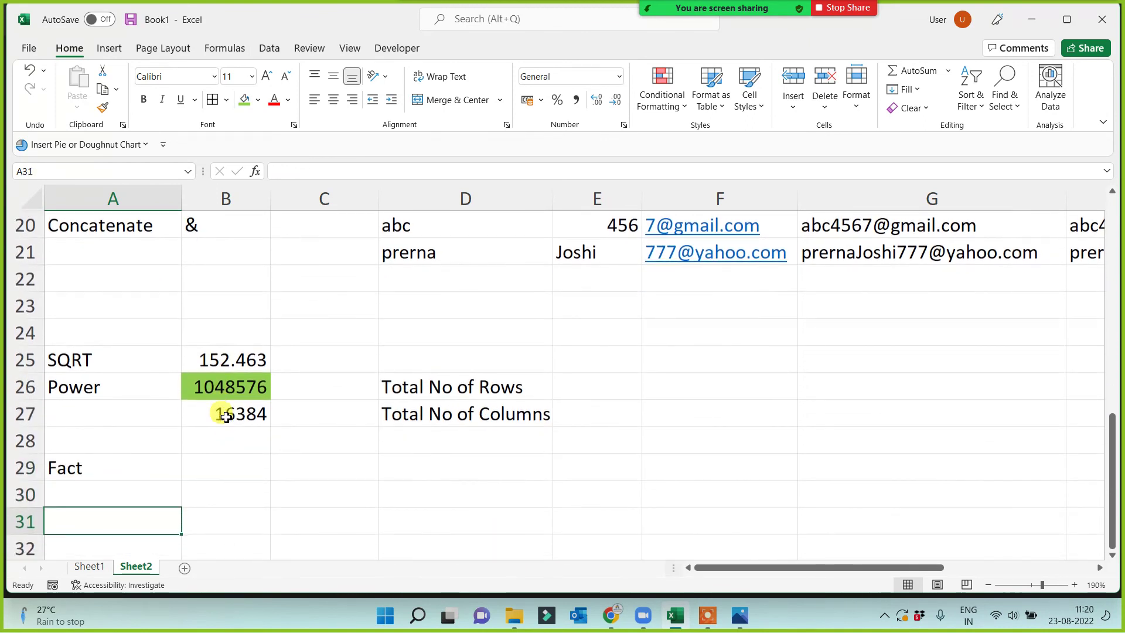
key("Up")
key("Up")
key("Up")
key("Up")
key("Up")
key("Up")
key("Down")
key("Down")
key("Down")
key("Down")
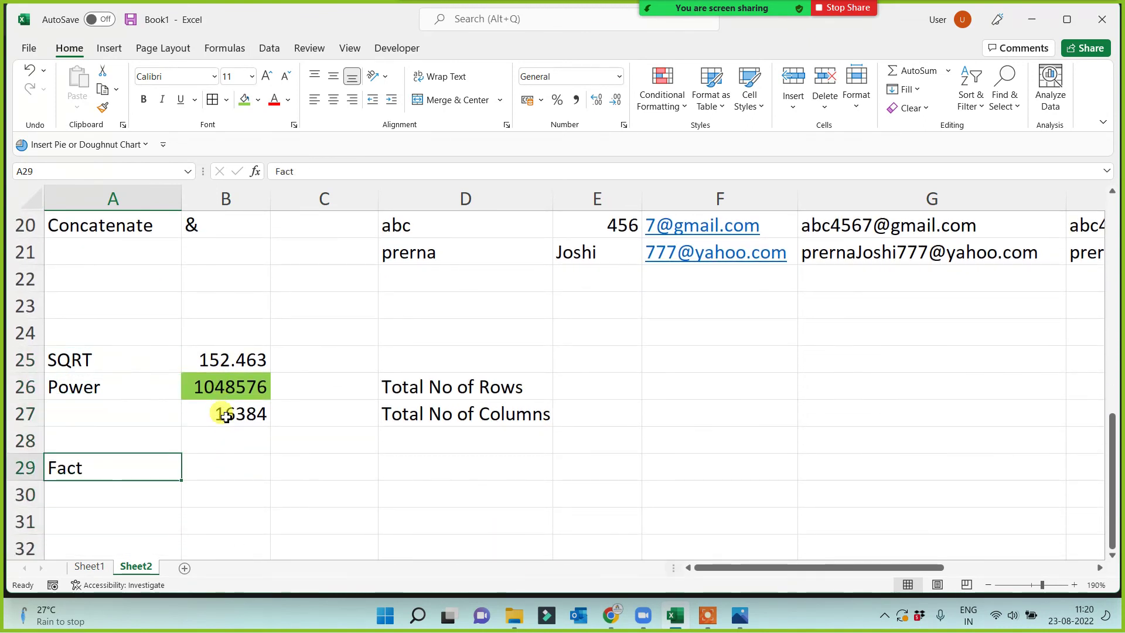
key("Right")
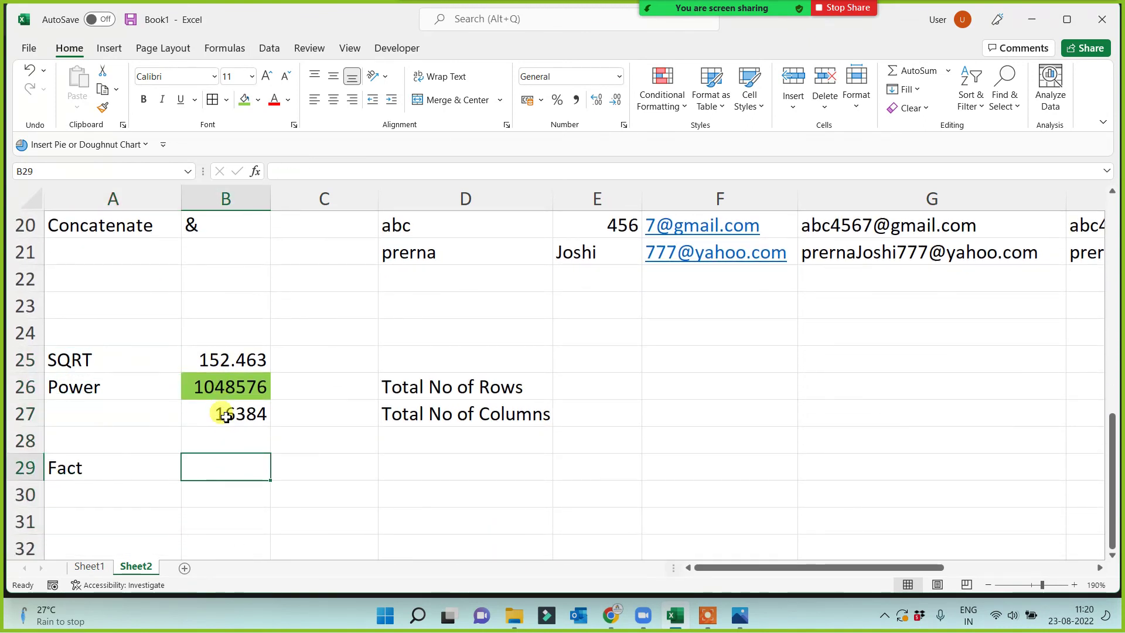
left_click_drag(90, 338, 74, 501)
left_click(195, 469)
left_click(82, 362)
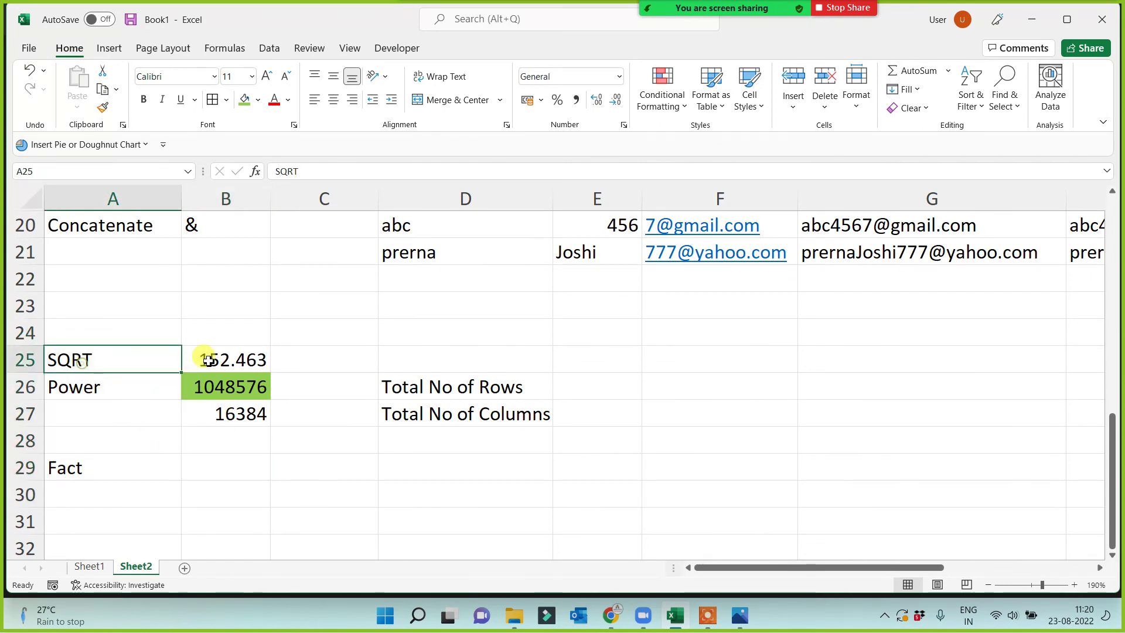
left_click(208, 360)
left_click(85, 387)
left_click(226, 392)
left_click(101, 469)
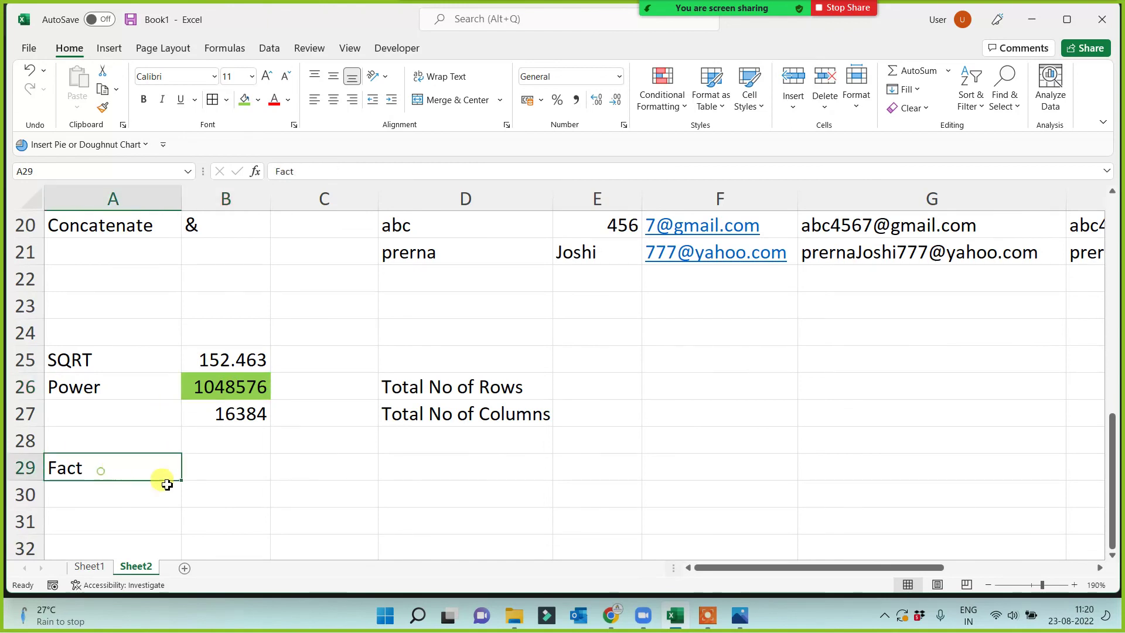
Enter =FACT(5) in B29 beside the Fact label, giving 120.
left_click(219, 467)
type("=")
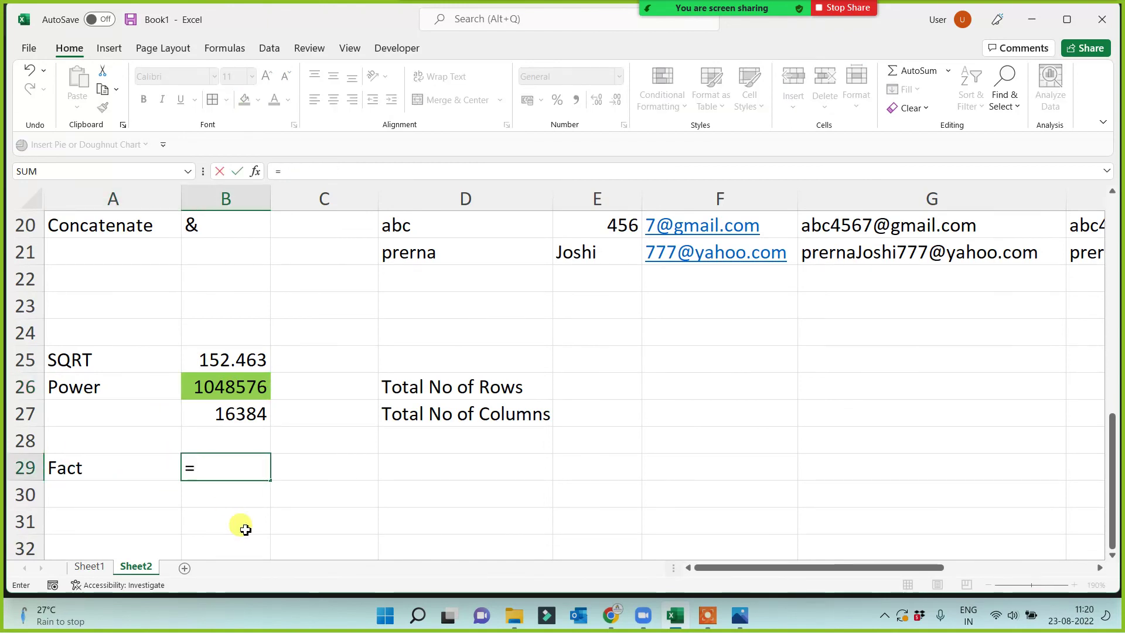
type("fact(")
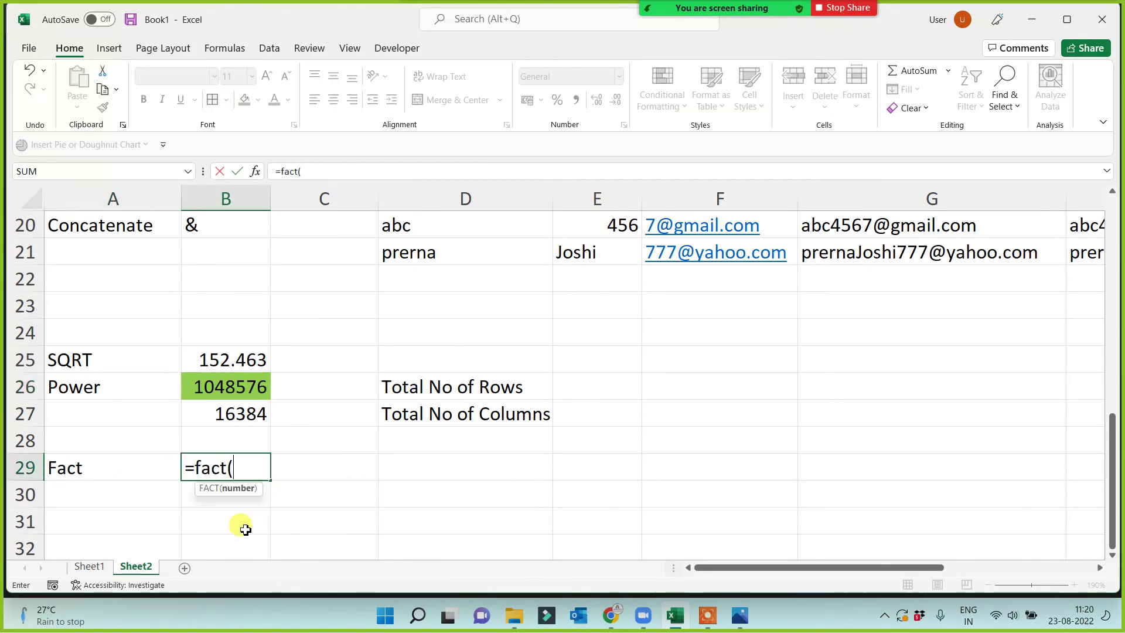
type("5)")
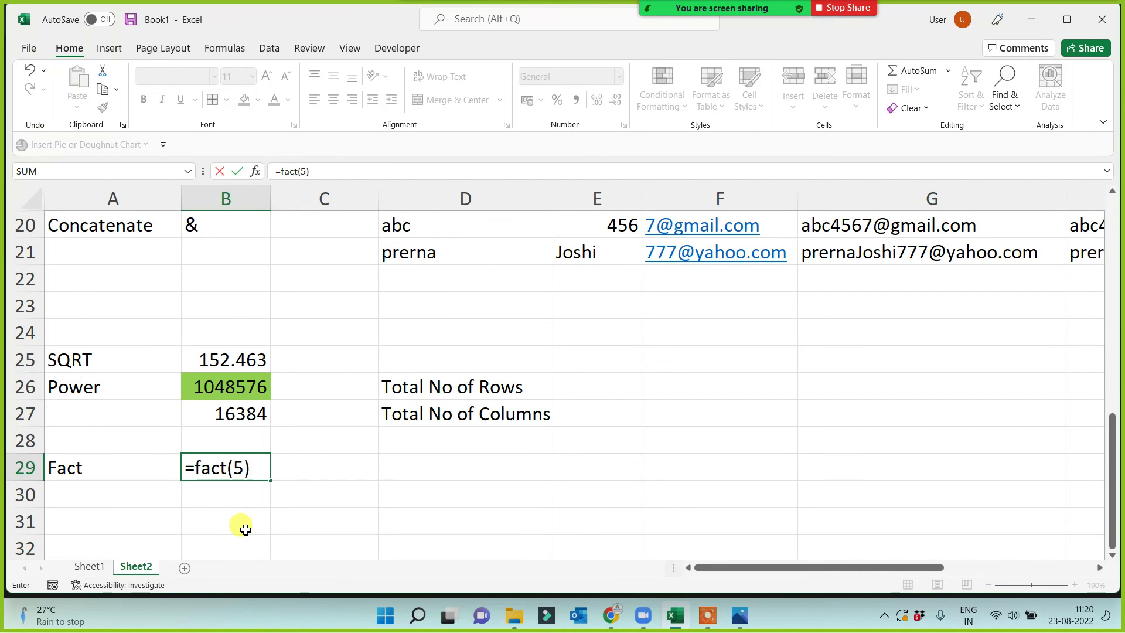
key("Return")
left_click(229, 467)
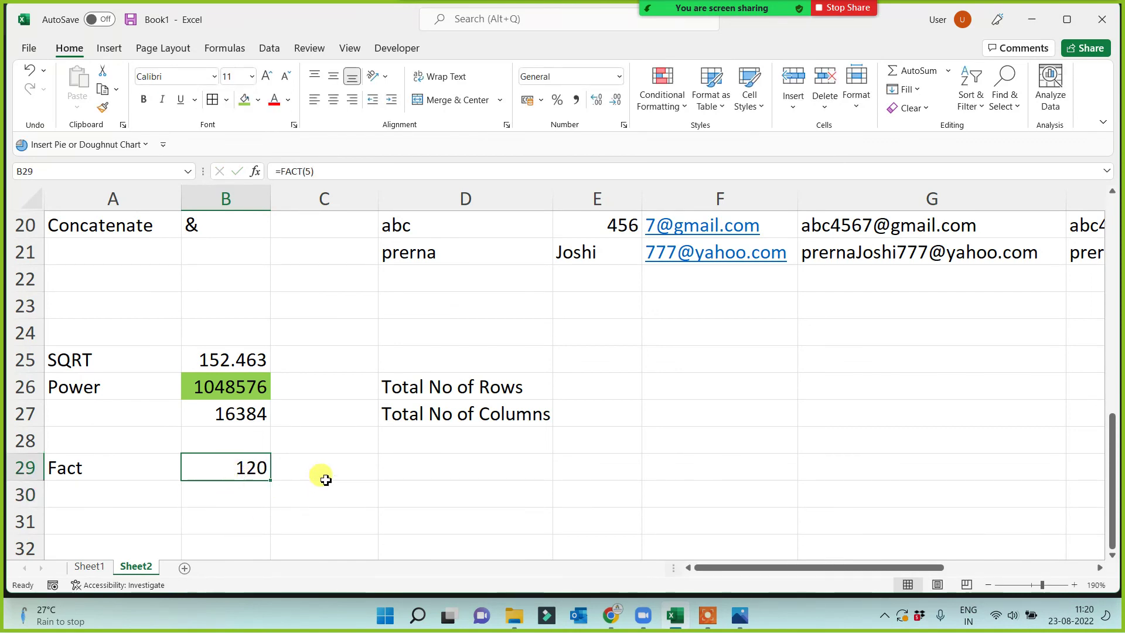
Enter =5*4*3*2*1 in D29 as a manual check, showing 120.
left_click(431, 467)
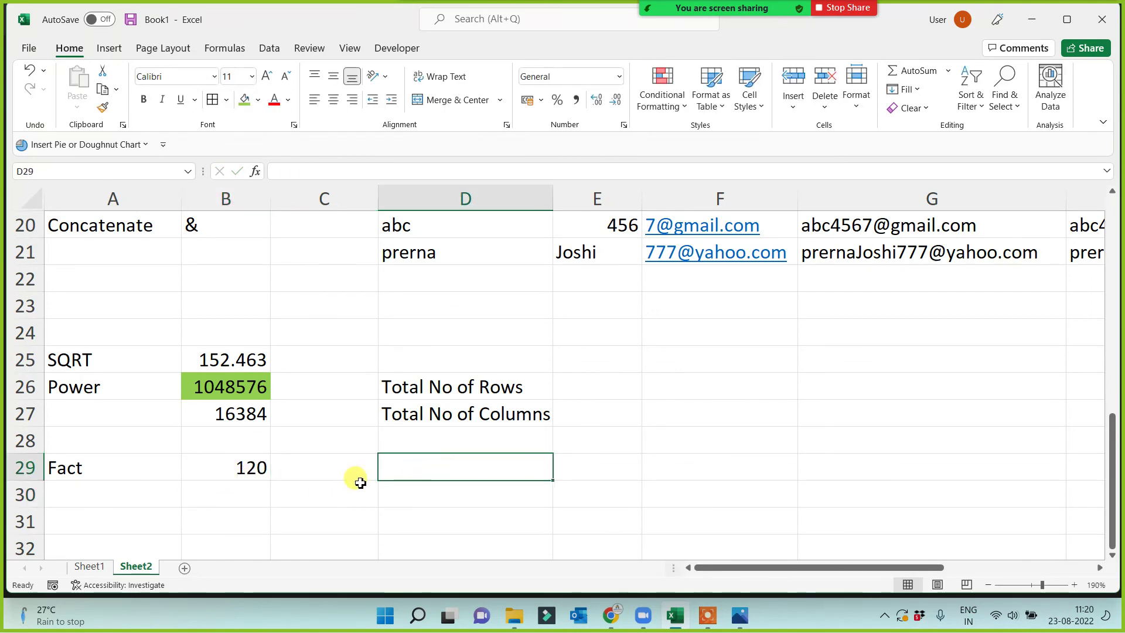
type("=")
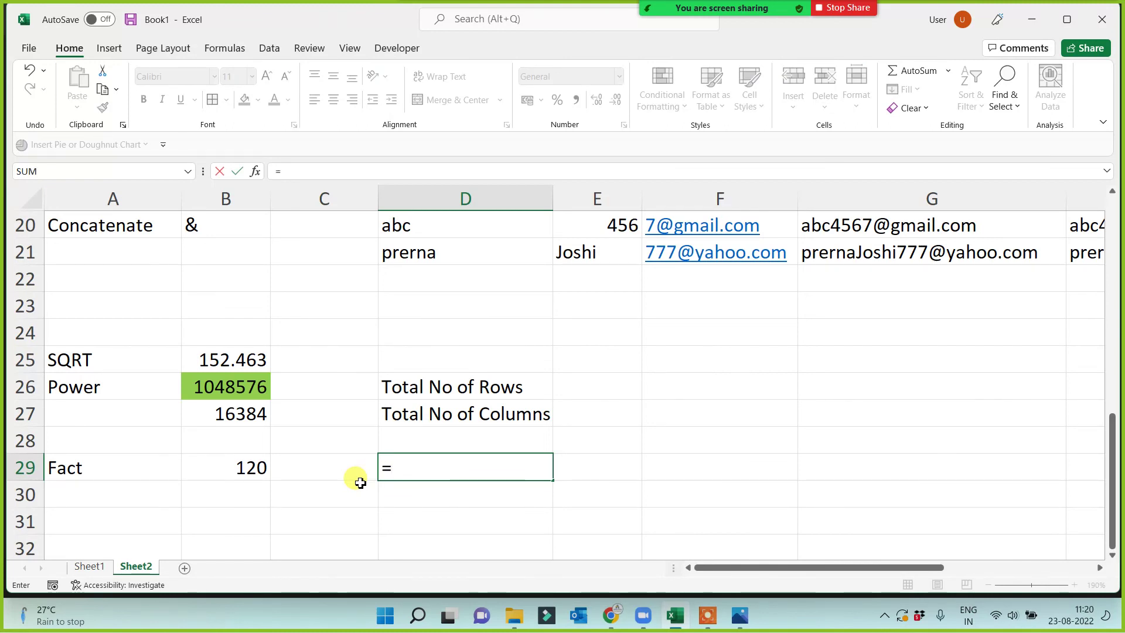
type("5")
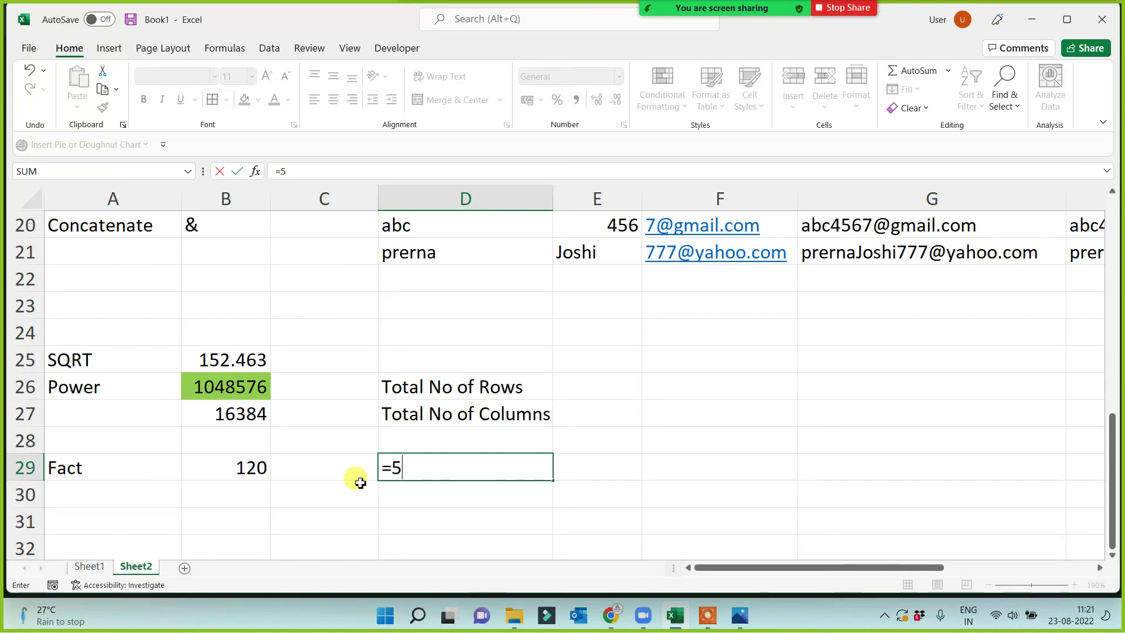
type("*4*")
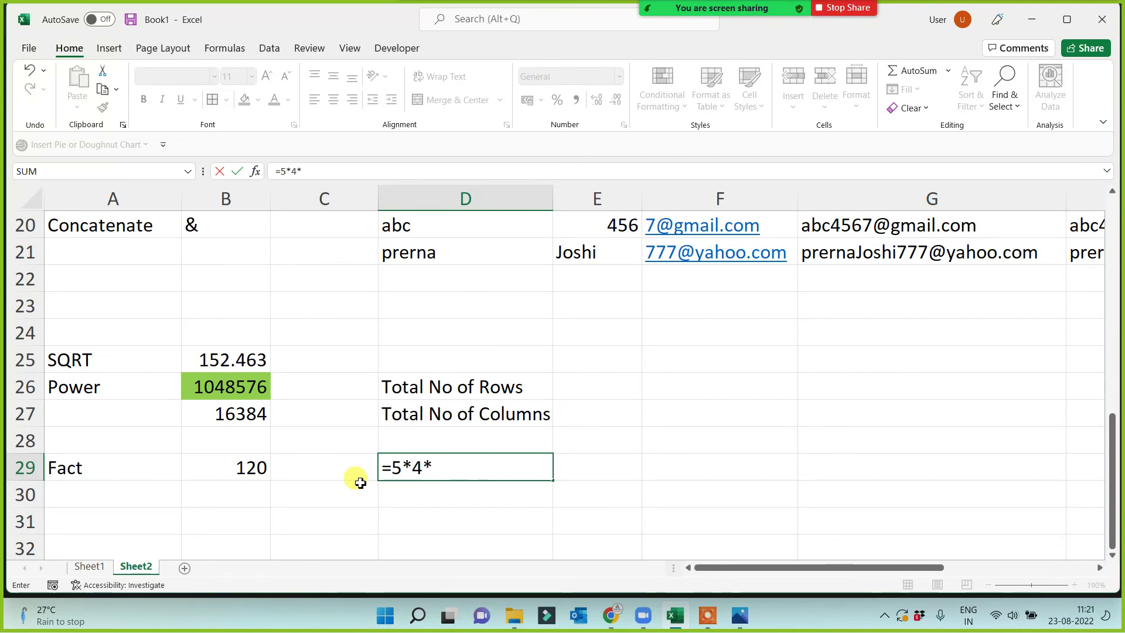
type("3")
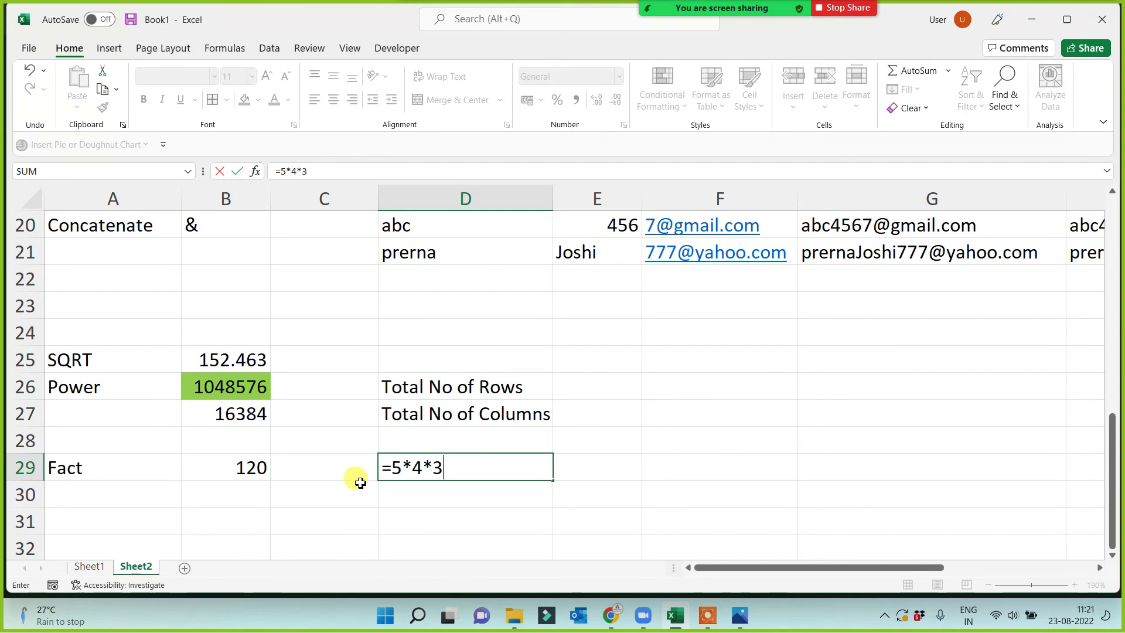
type("*2")
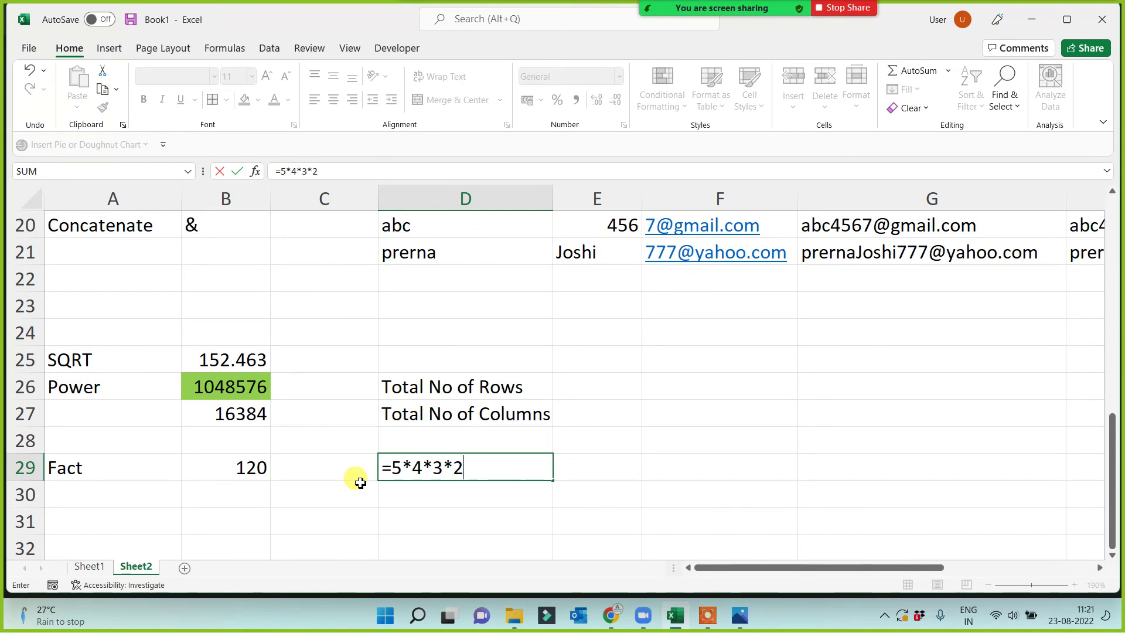
type("*1")
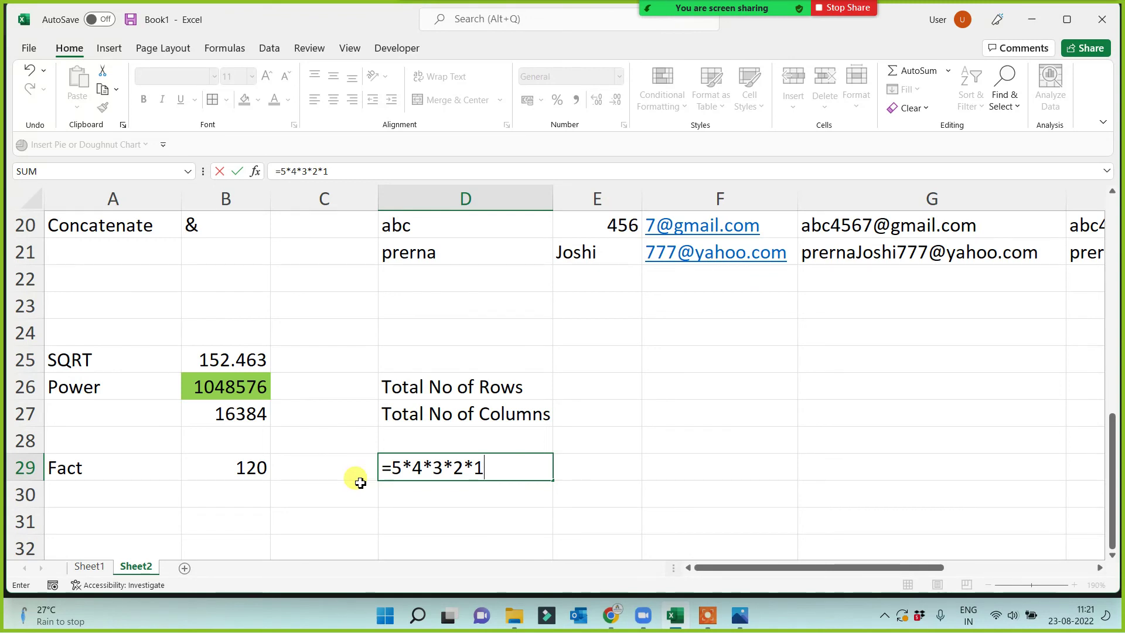
key("Return")
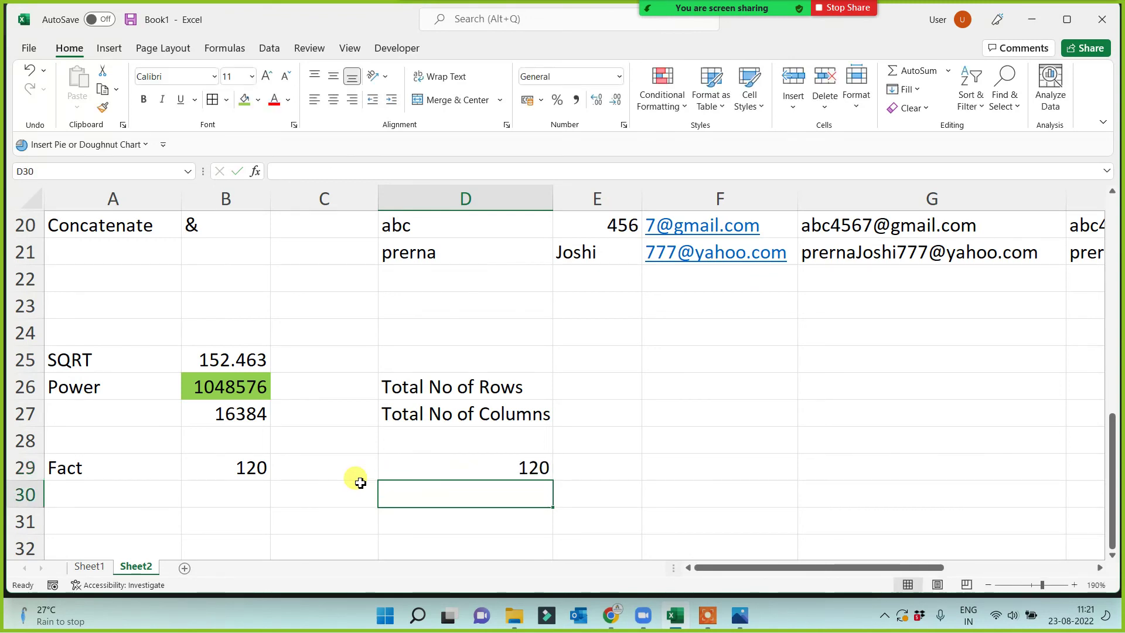
left_click(465, 470)
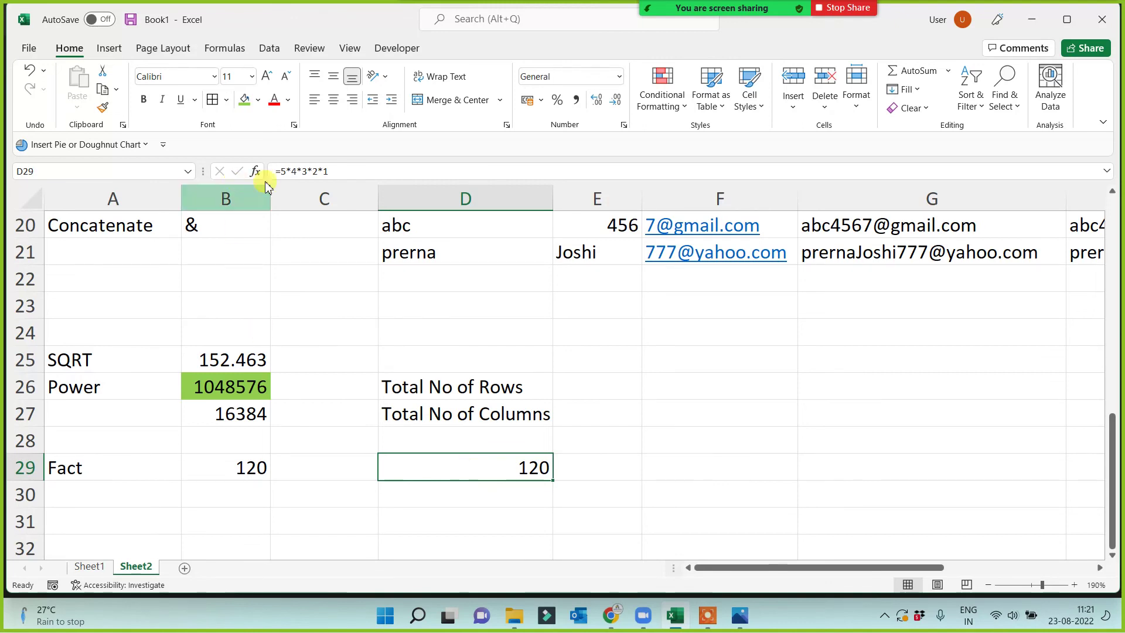
left_click(226, 469)
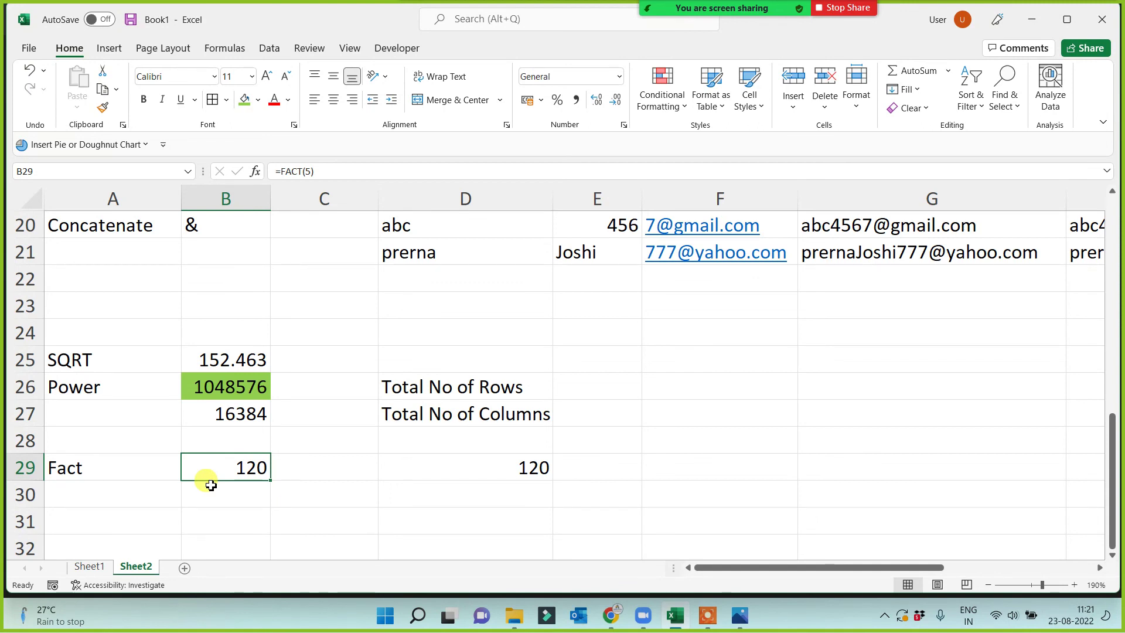
left_click(111, 468)
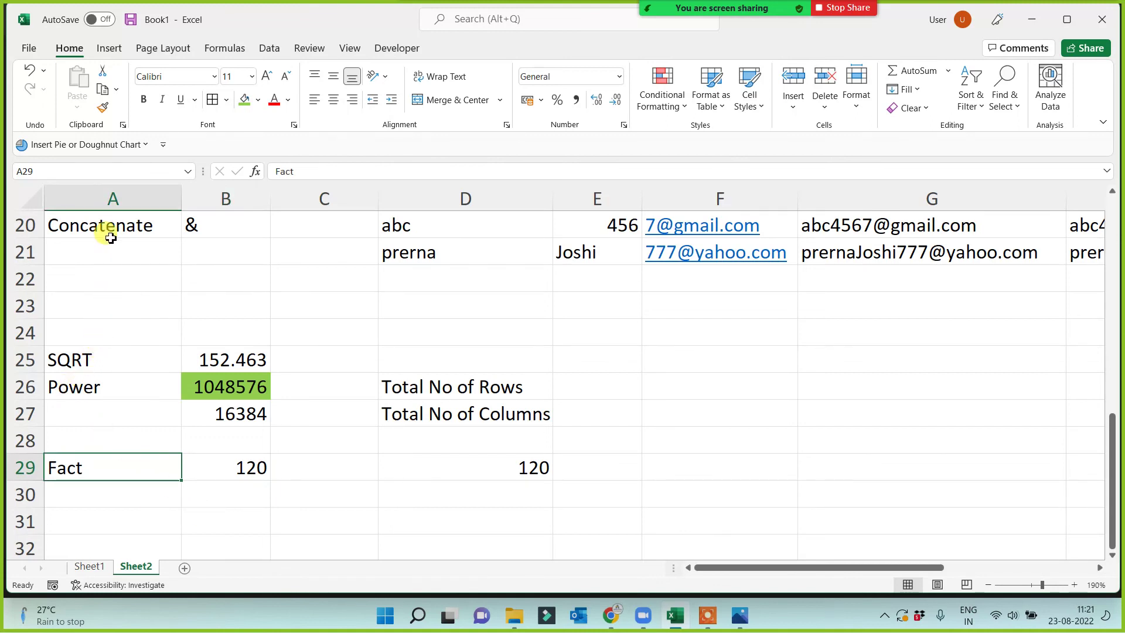
left_click_drag(108, 231, 88, 494)
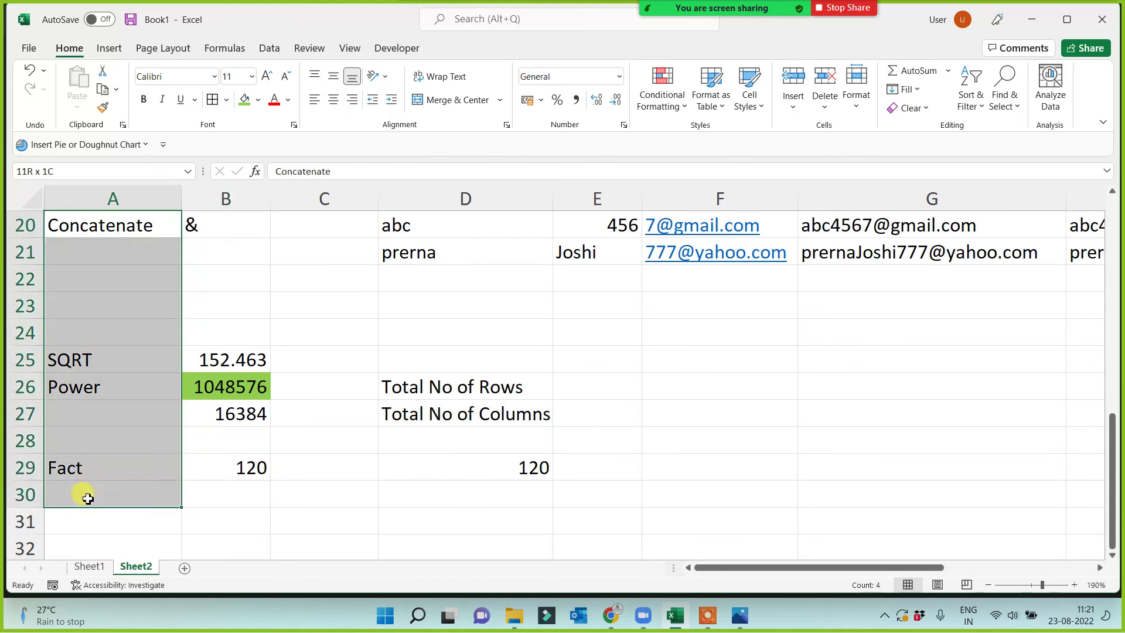
left_click(318, 513)
left_click(86, 222)
left_click(82, 362)
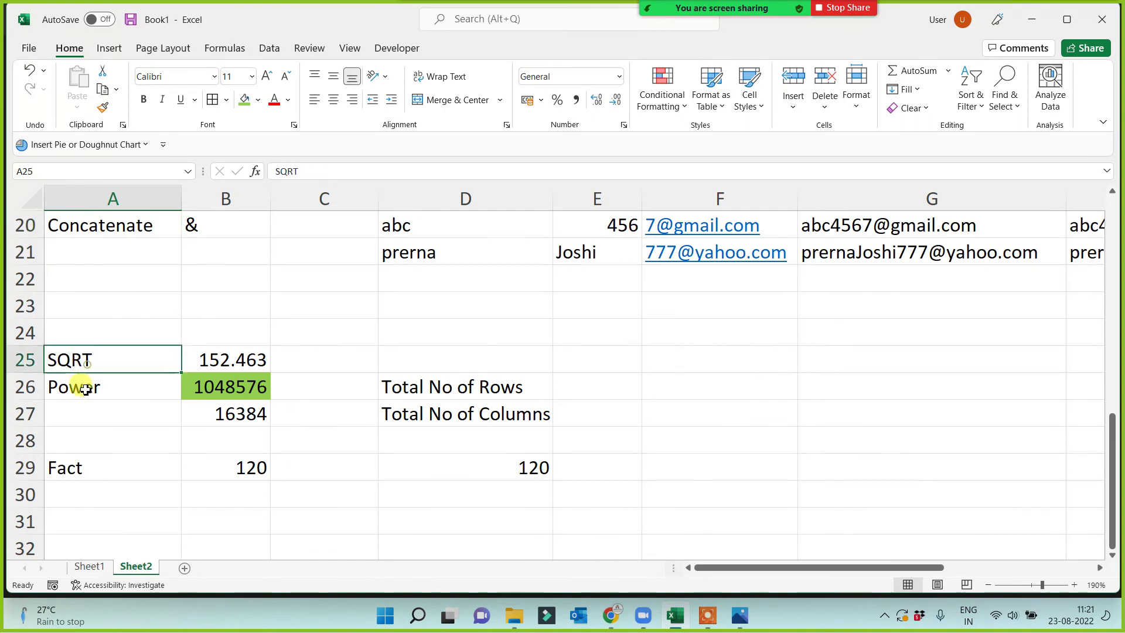
left_click(86, 385)
left_click(86, 445)
left_click(85, 486)
left_click(86, 462)
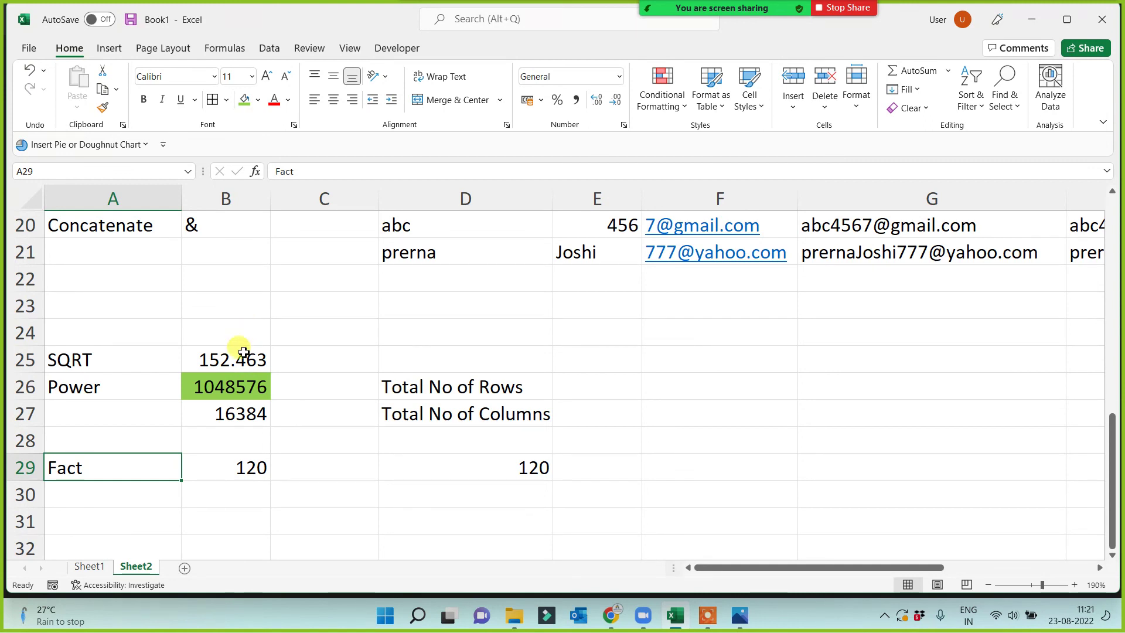
Enter =POWER(1,100) in C26 beside the Power result.
left_click(222, 384)
left_click(295, 382)
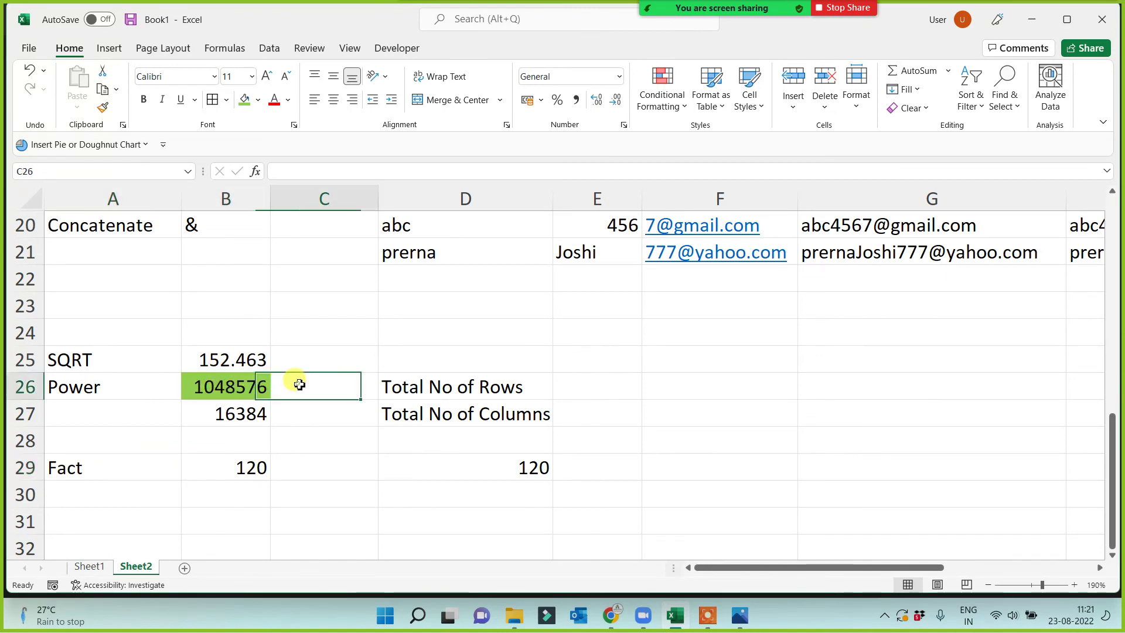
type("=power")
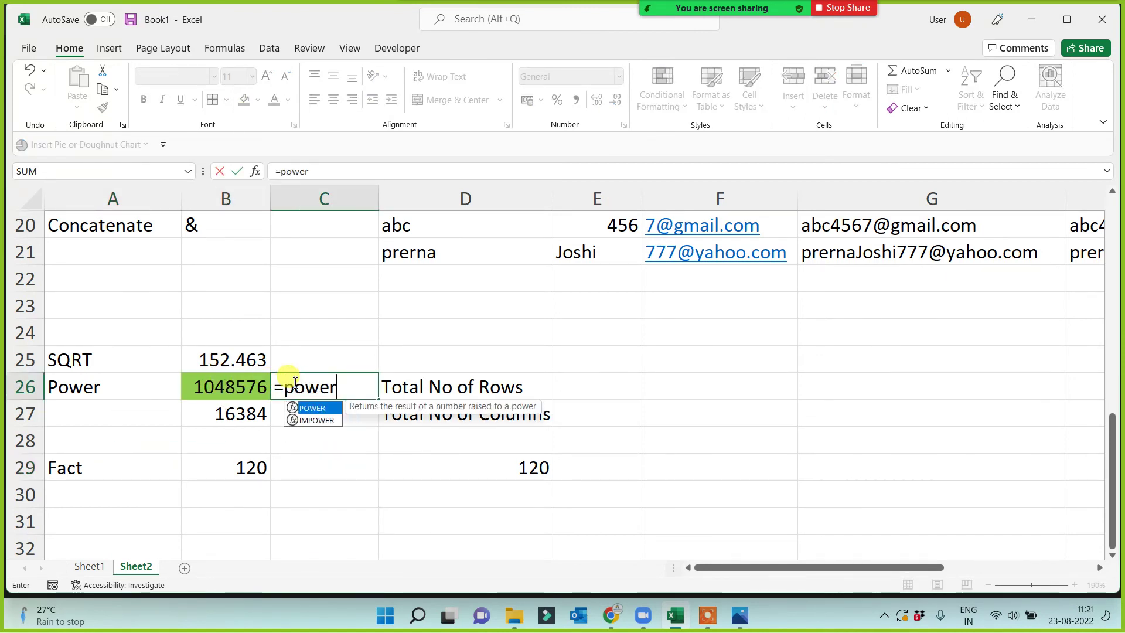
type("(1,1")
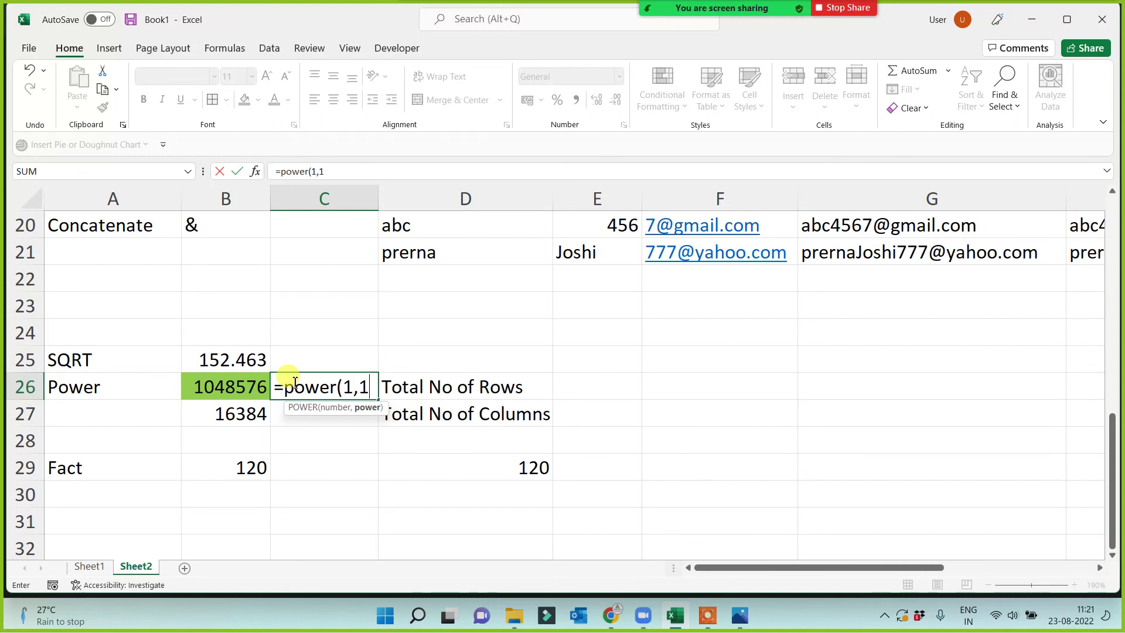
type("00)")
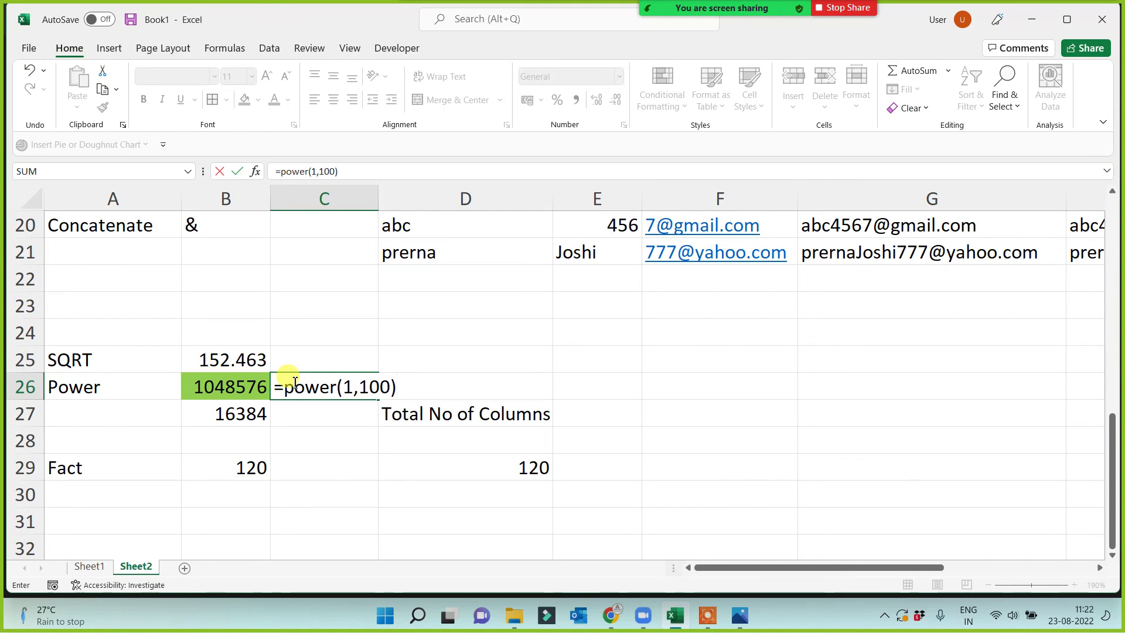
key("Return")
Edit the C26 formula to =POWER(2,3) so it shows 8.
left_click(292, 381)
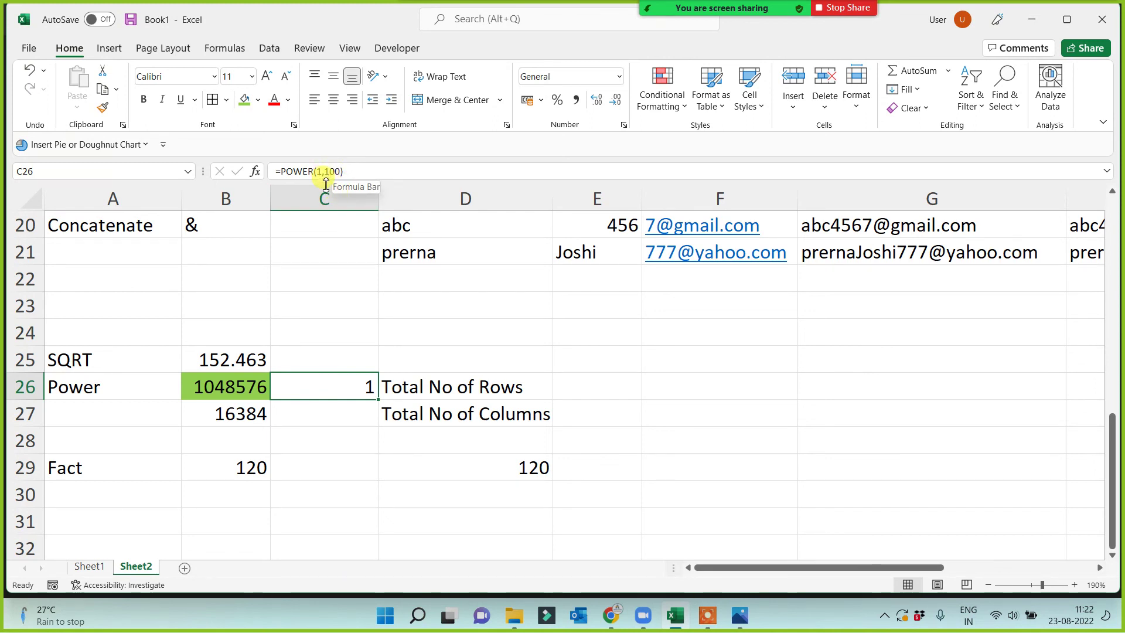
left_click(322, 171)
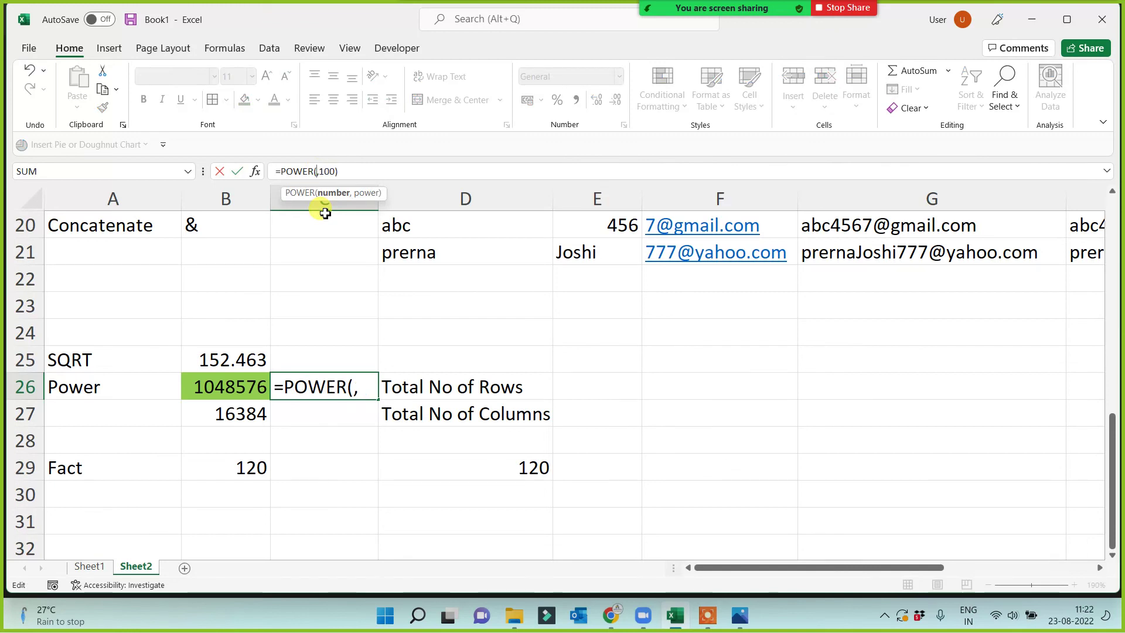
key("BackSpace")
type("2")
left_click(341, 171)
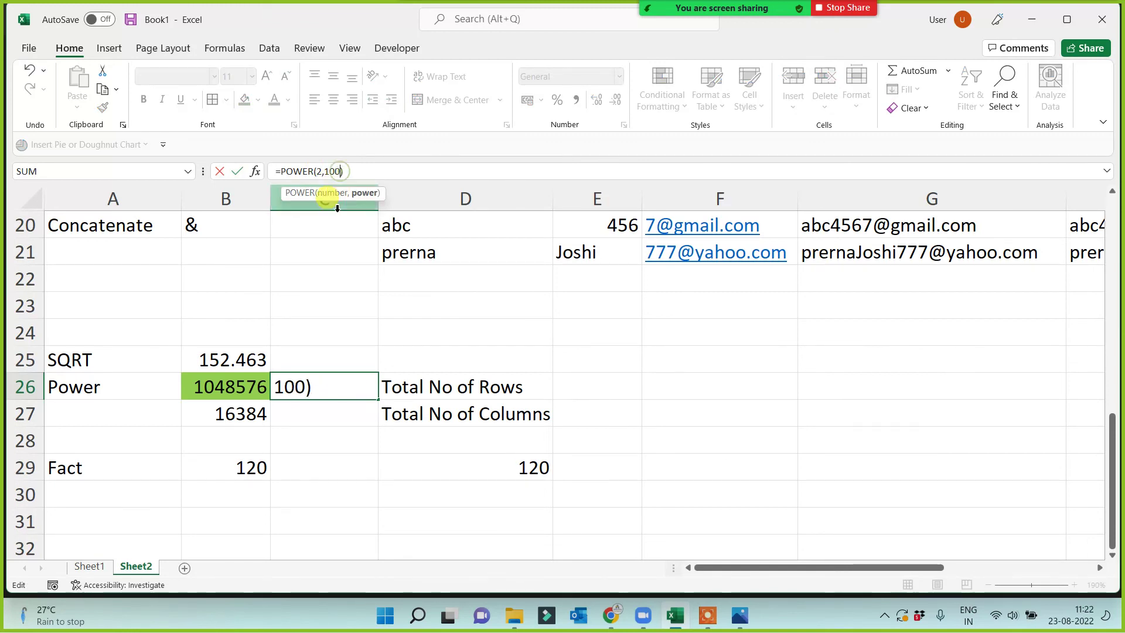
key("BackSpace")
key("BackSpace")
key("BackSpace")
type("3")
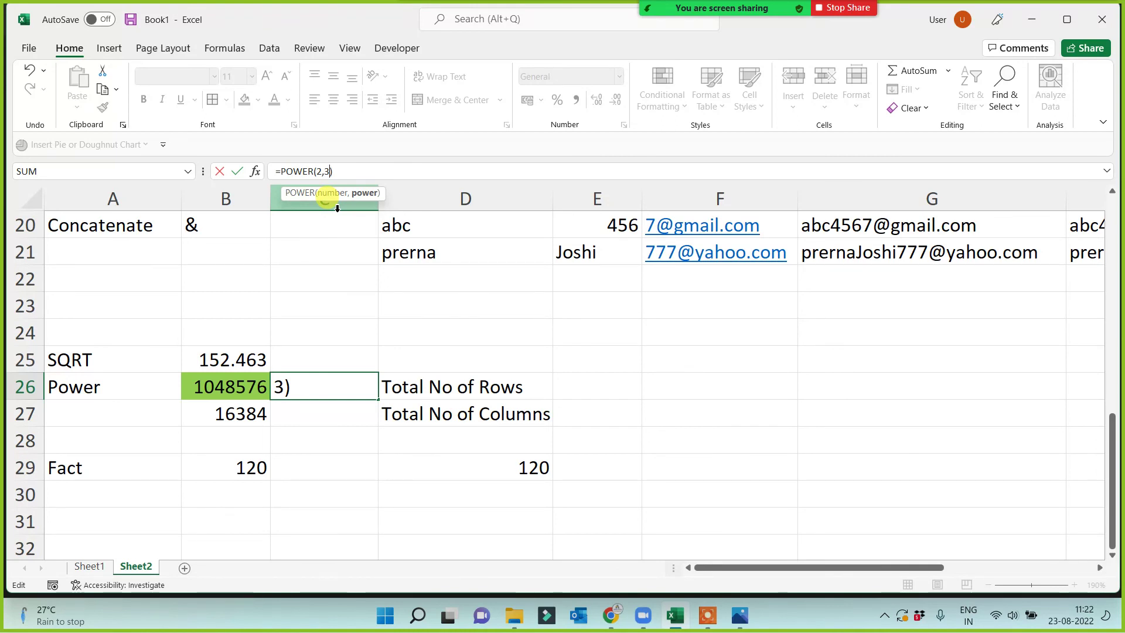
key("Return")
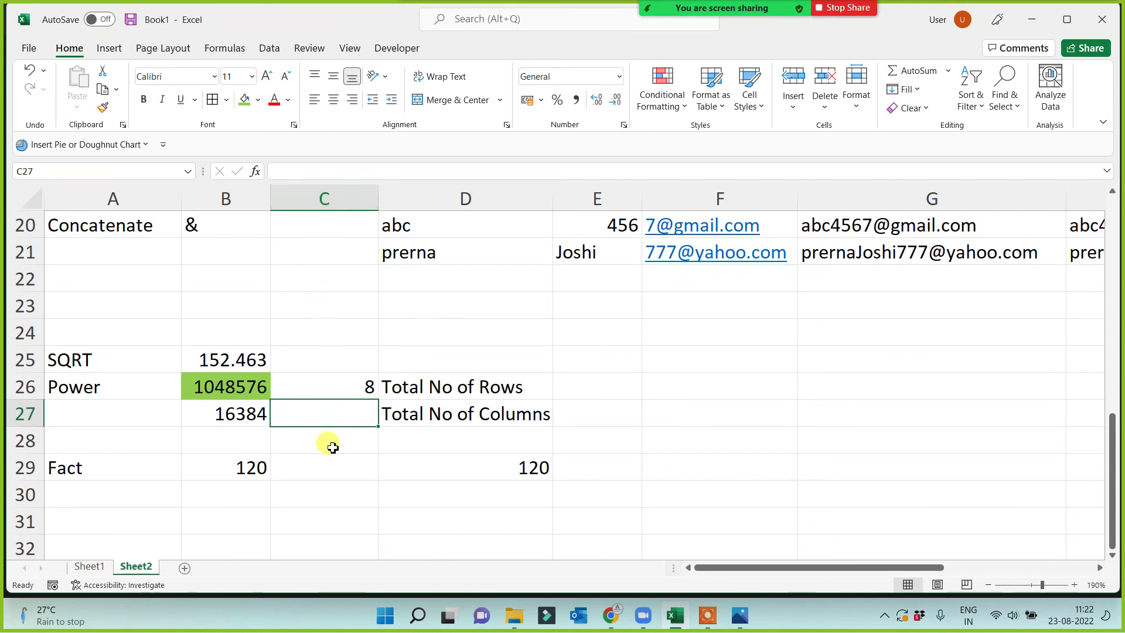
Switch from Excel to the BASIC EXCEL FUNCTION 3.JPG slide in Photos.
left_click(330, 486)
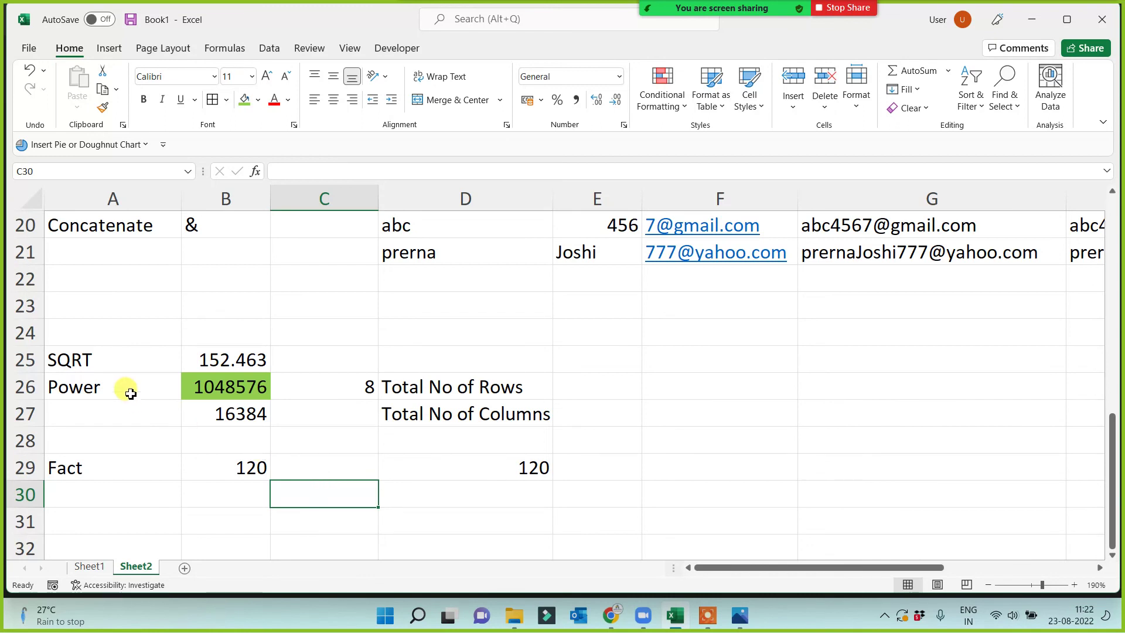
left_click_drag(113, 326, 117, 541)
left_click(354, 522)
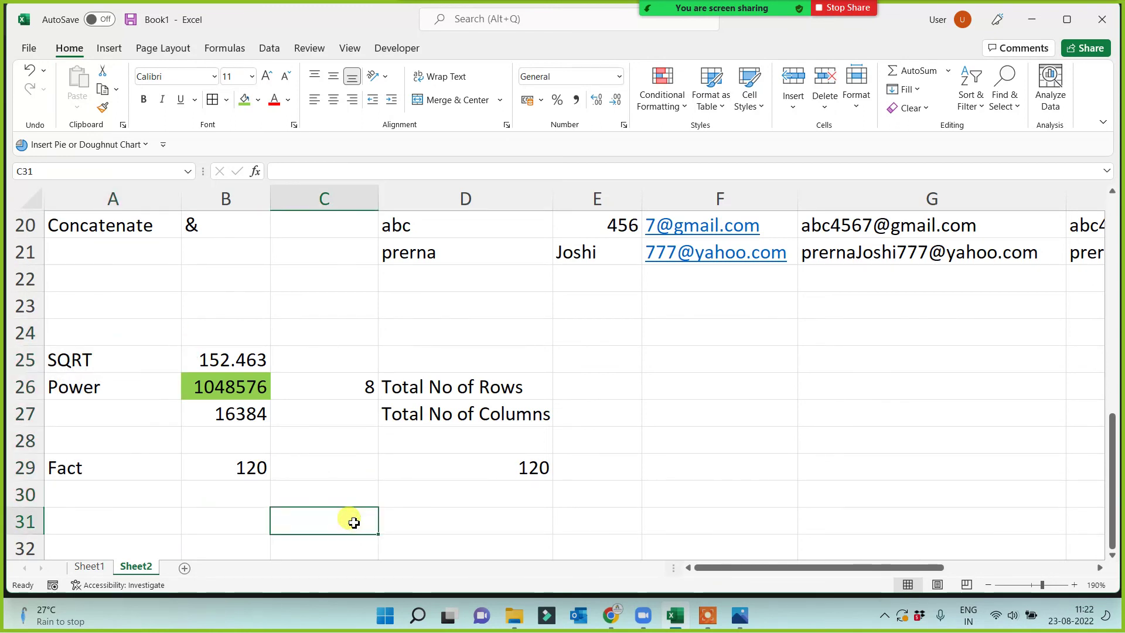
left_click(126, 194)
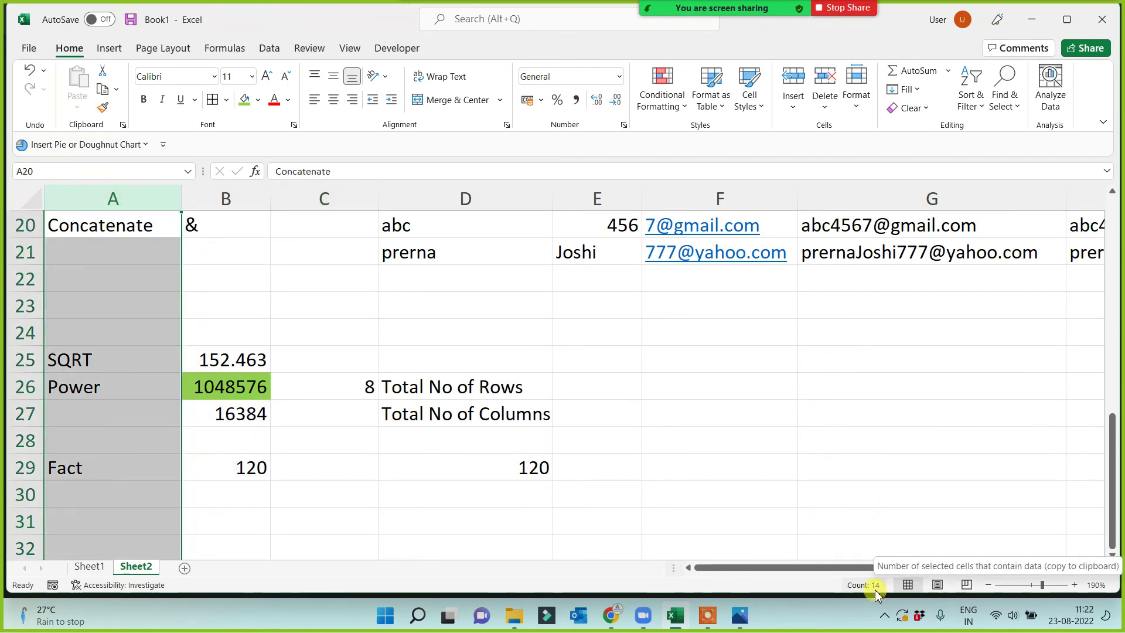
left_click(721, 427)
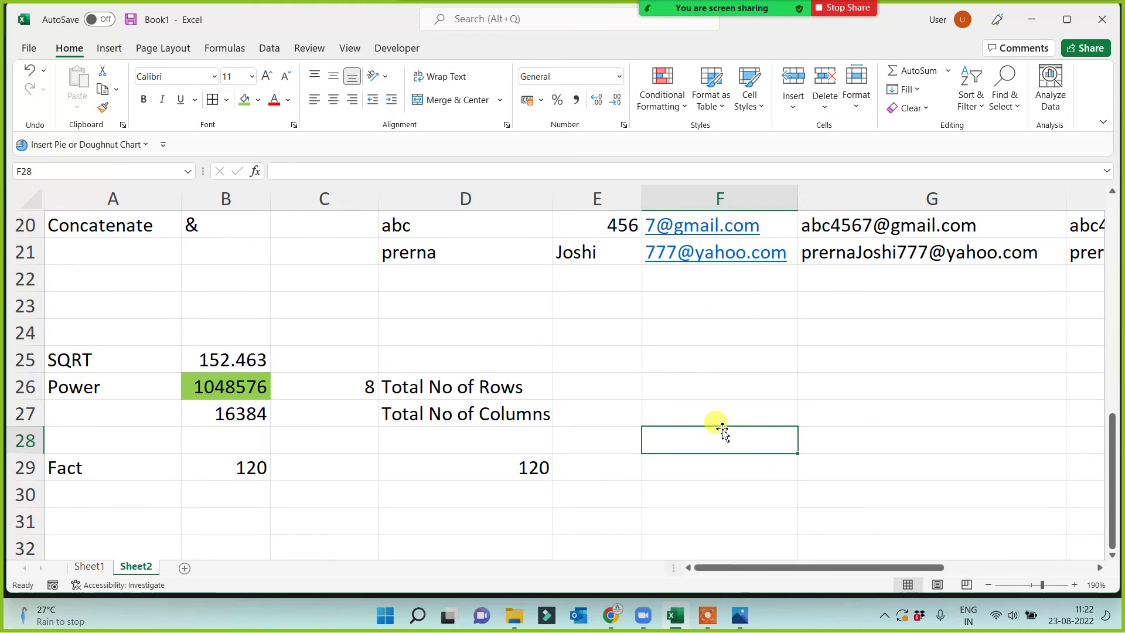
left_click(739, 617)
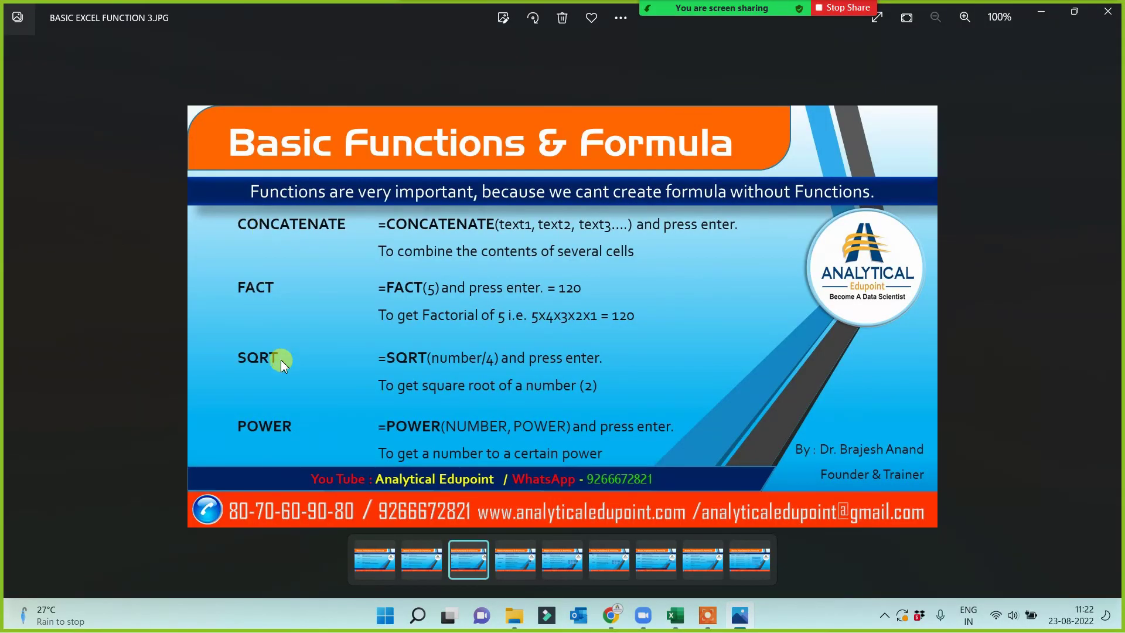
View the rounding-functions slide, return to the FACT/SQRT/POWER slide, then close Photos.
left_click(1105, 321)
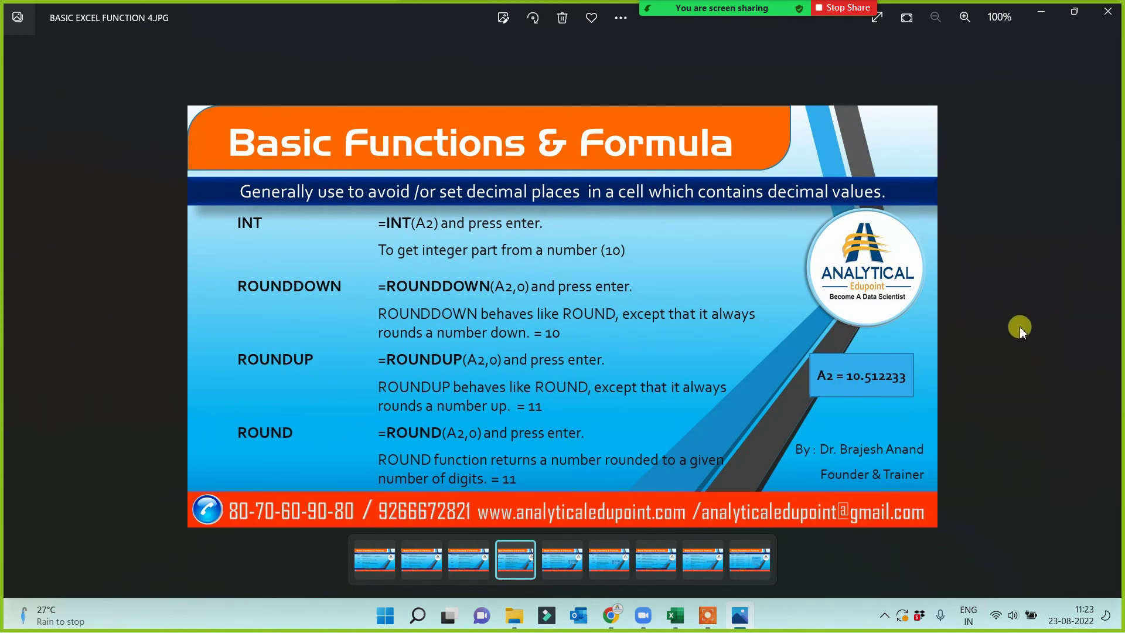
left_click(15, 321)
left_click(1108, 12)
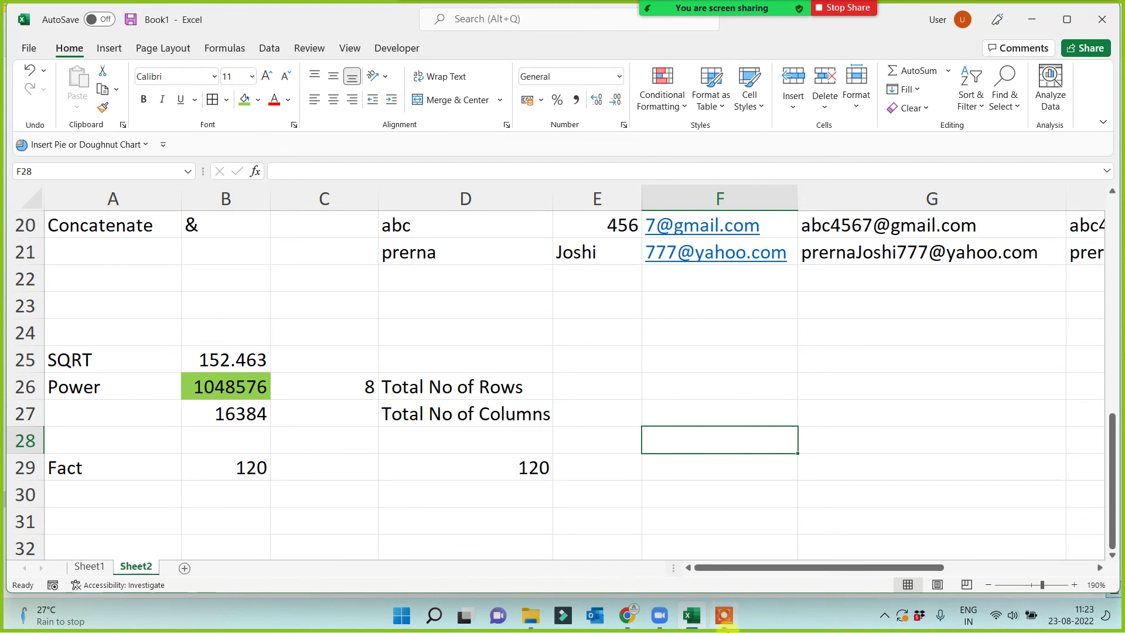
left_click(726, 618)
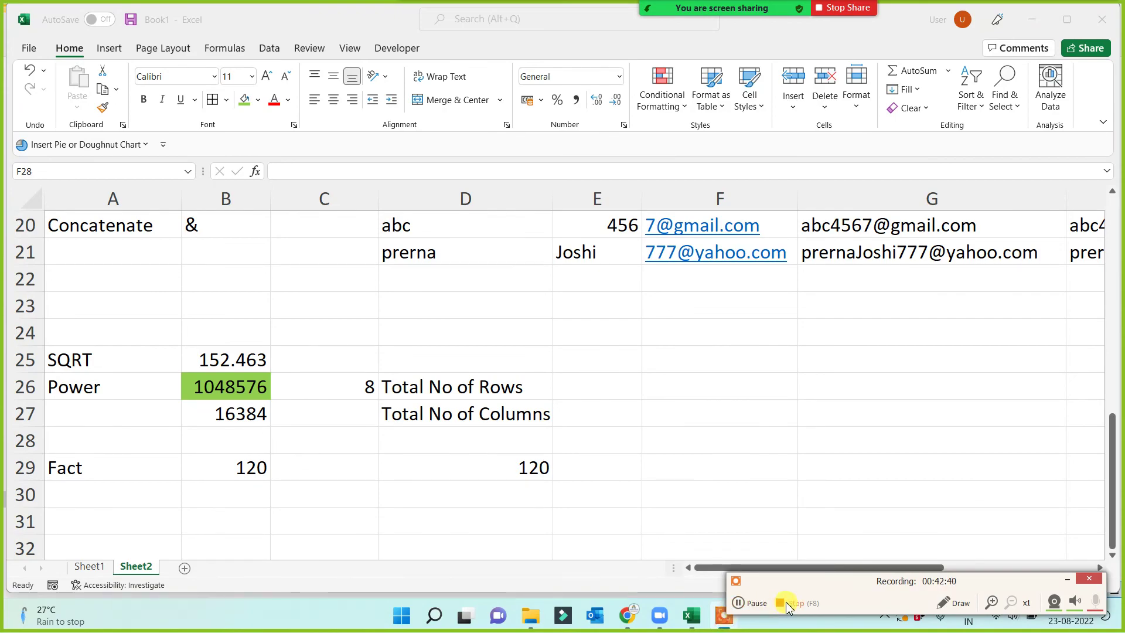